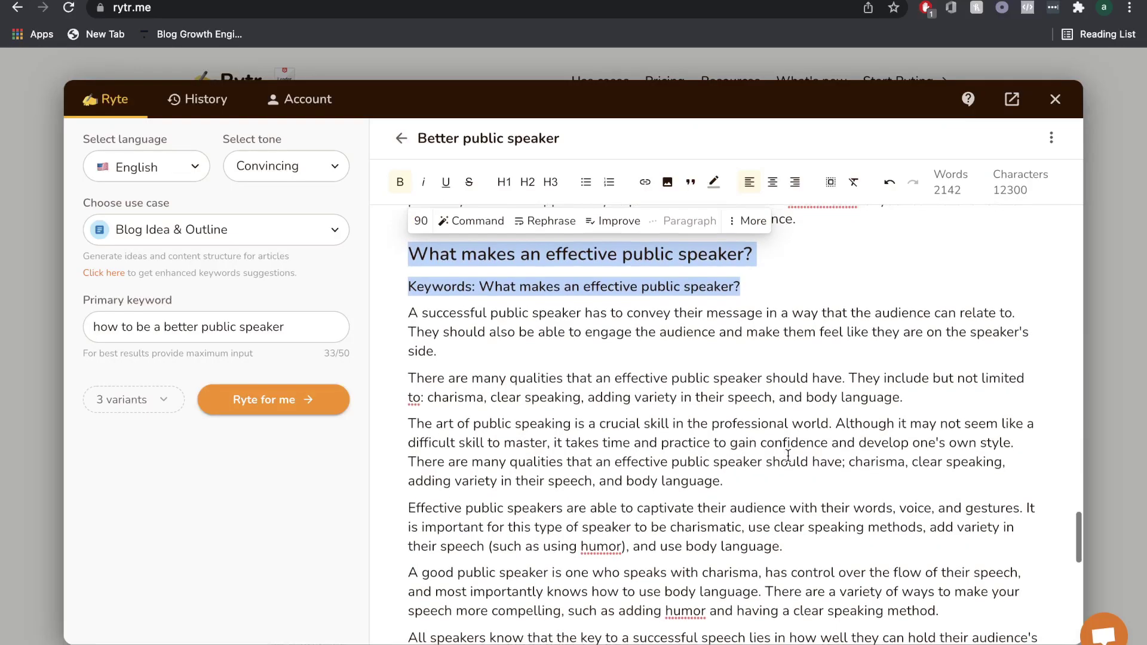
# Review the finished public speaking article in Rytr and its content score and structure guidelines in Surfer
pyautogui.scroll(-1, 788, 456)
pyautogui.scroll(-2, 788, 456)
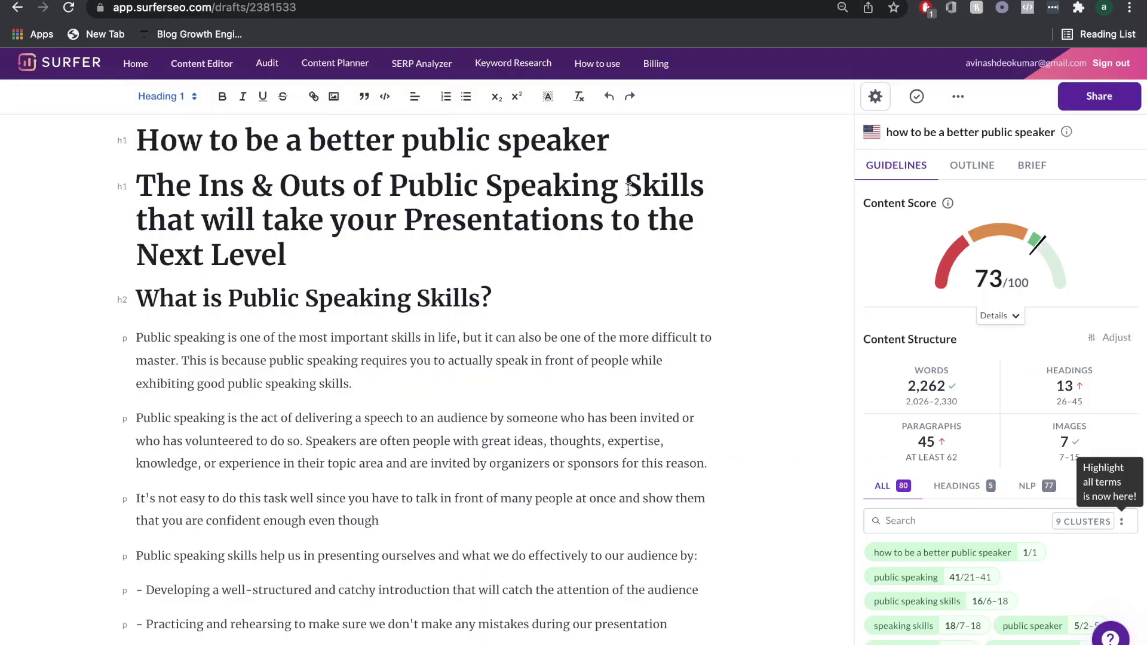
pyautogui.scroll(-1, 692, 263)
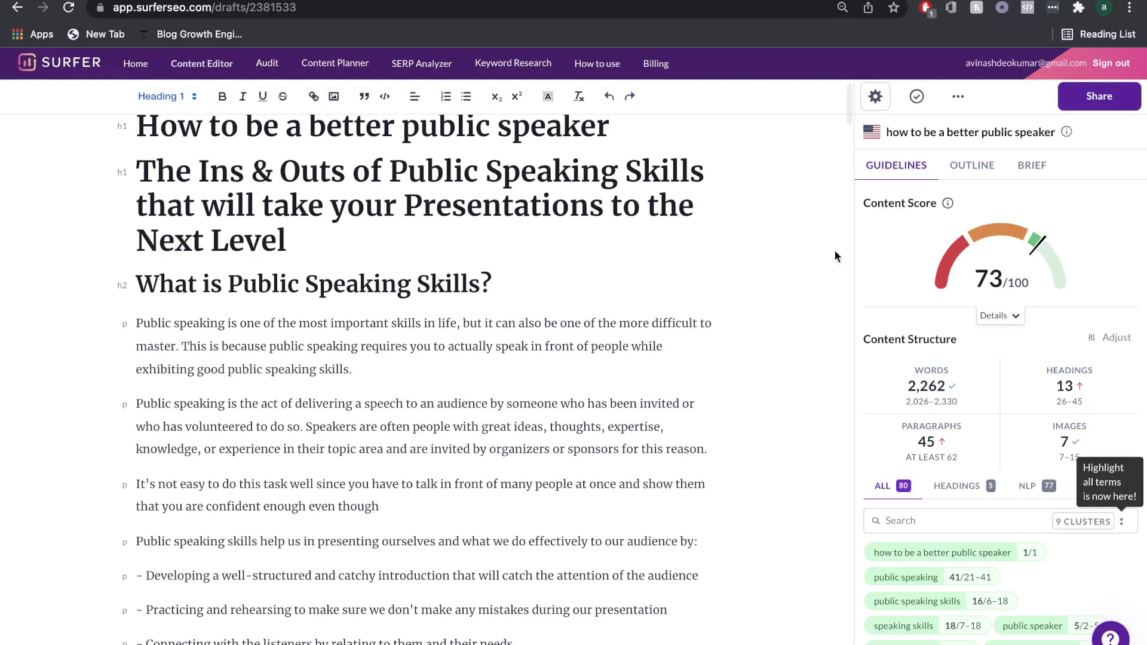
pyautogui.moveTo(999, 276)
pyautogui.scroll(-10, 635, 292)
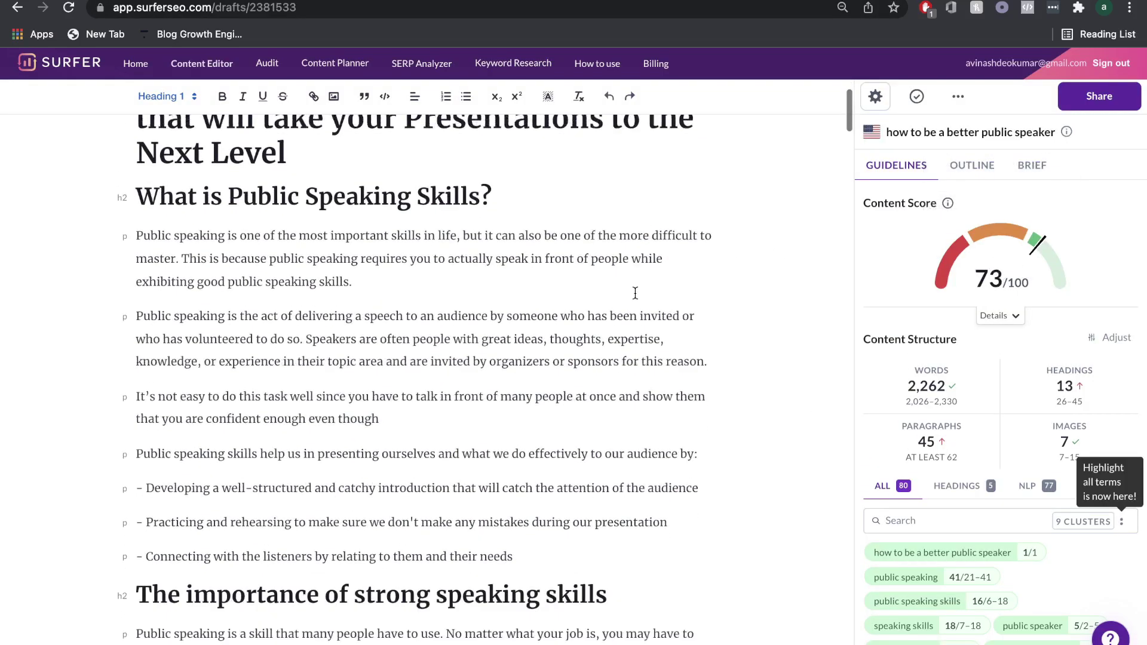
pyautogui.scroll(-15, 636, 292)
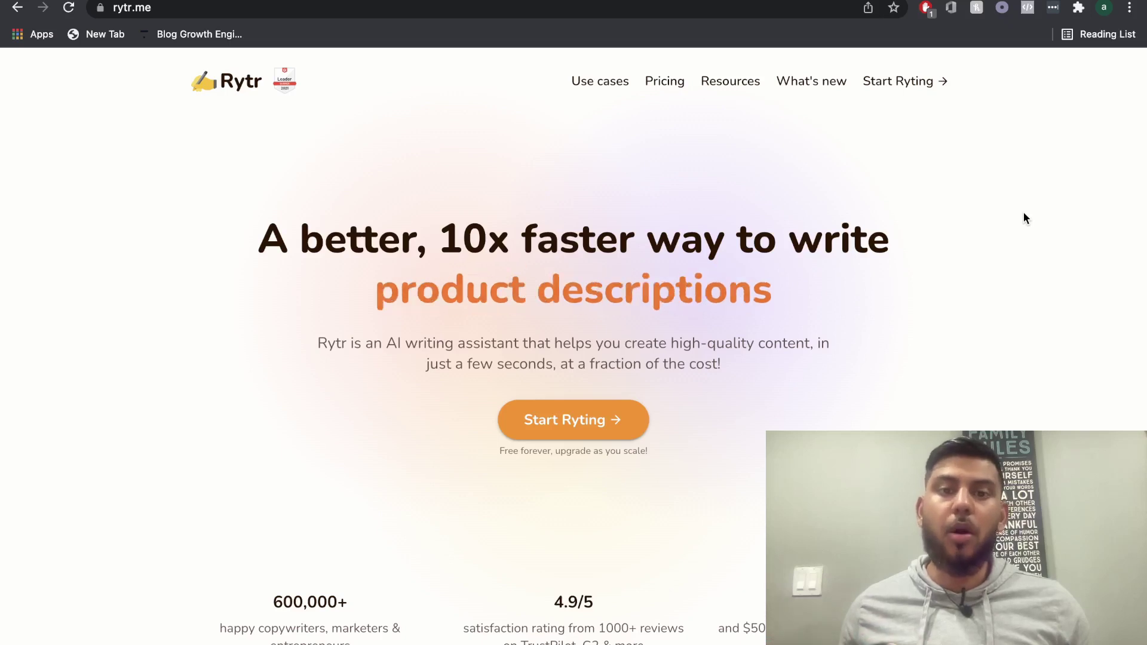
pyautogui.scroll(-2, 948, 271)
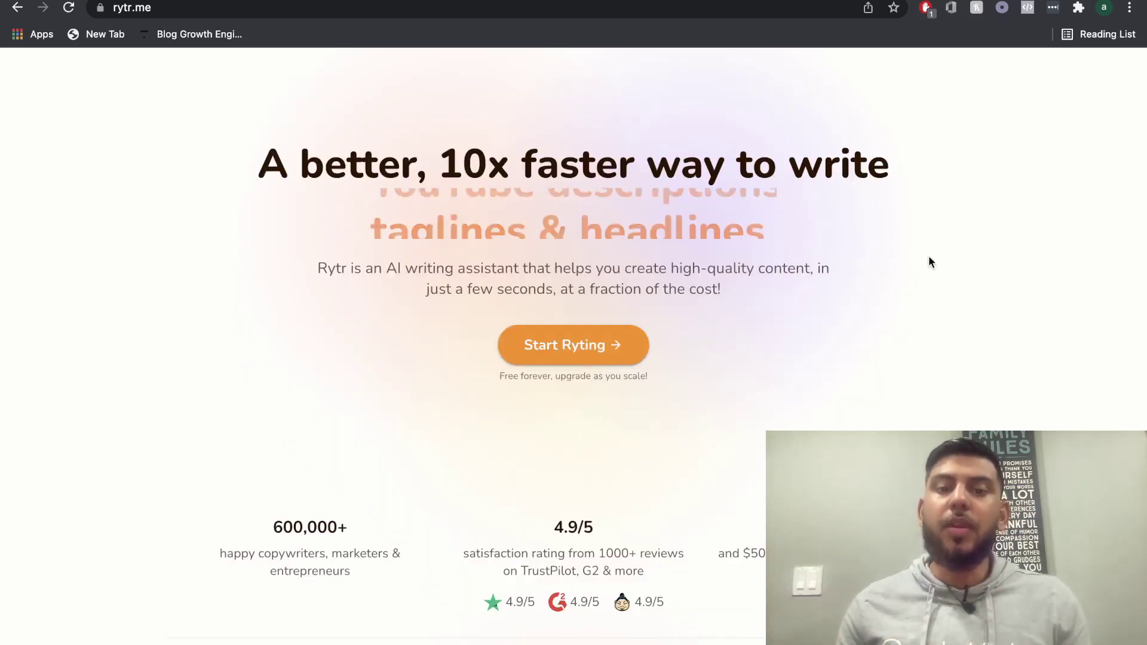
pyautogui.scroll(-1, 825, 235)
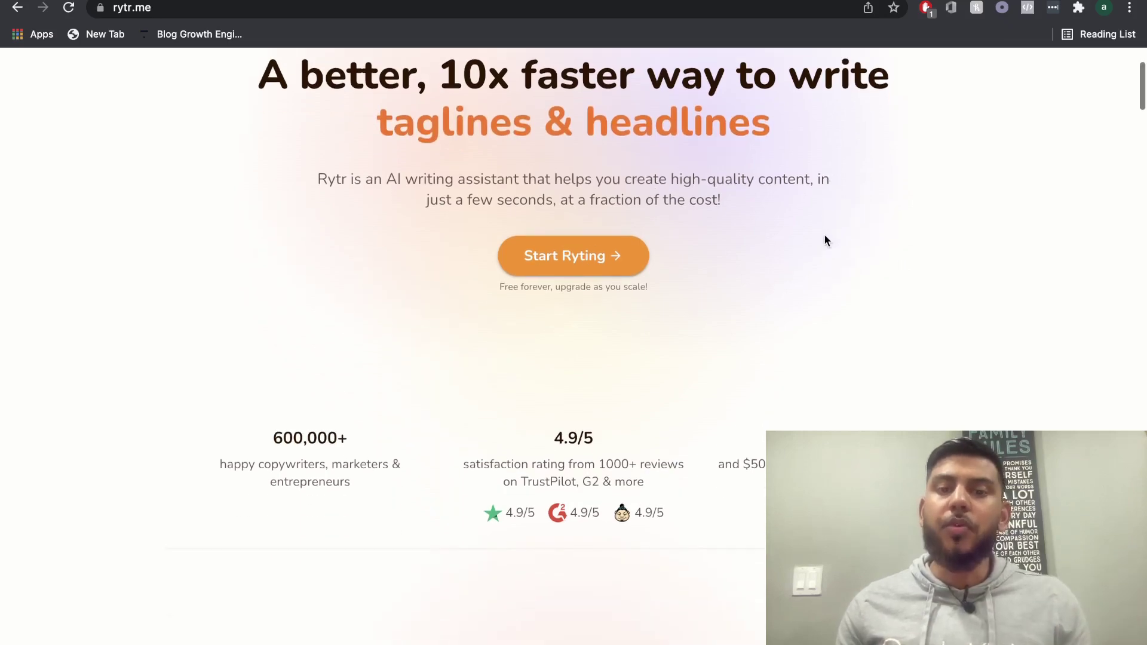
pyautogui.scroll(3, 825, 238)
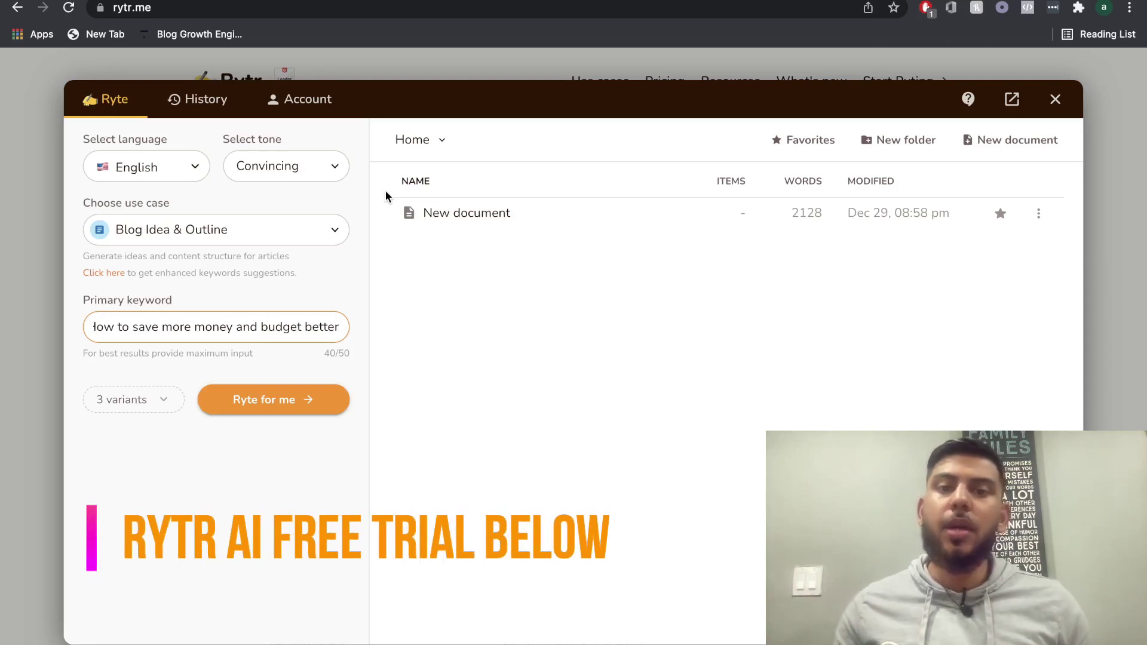
# Look through the list of available writing use cases, from blog outlines to product and SEO descriptions
pyautogui.click(275, 228)
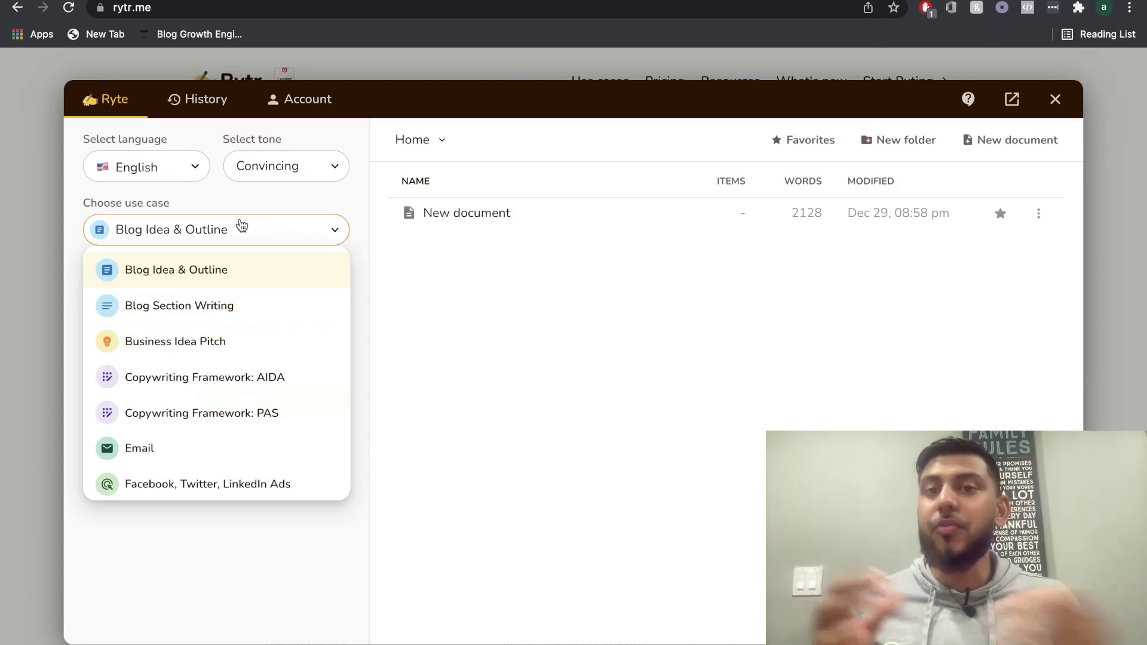
pyautogui.scroll(-4, 242, 227)
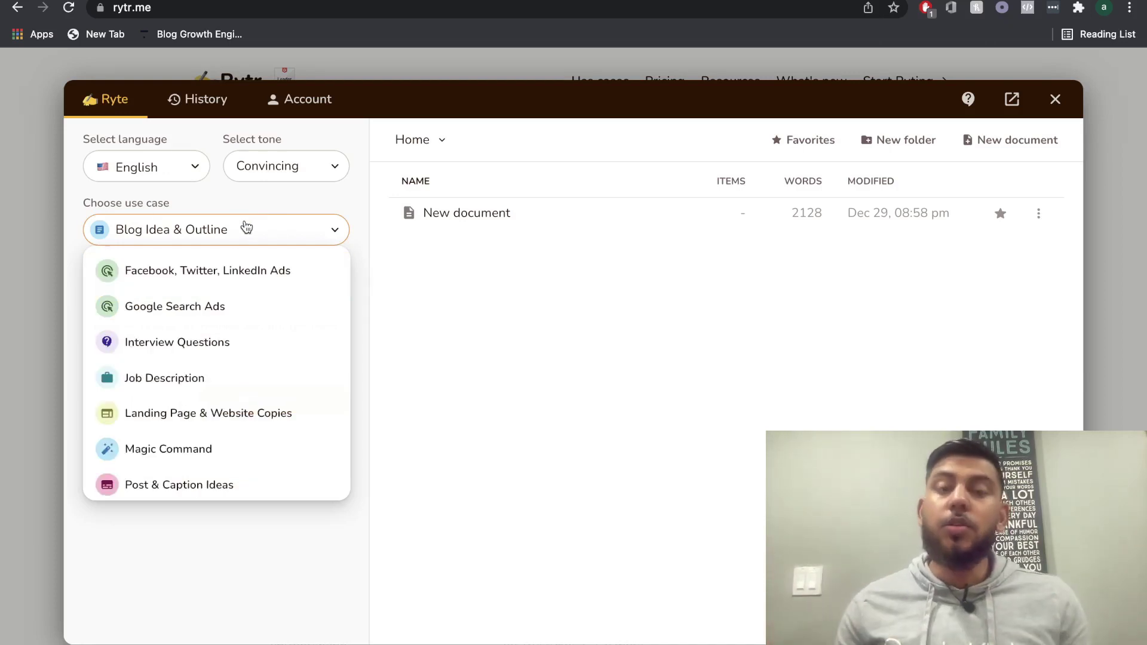
pyautogui.scroll(-3, 242, 281)
pyautogui.scroll(-3, 242, 282)
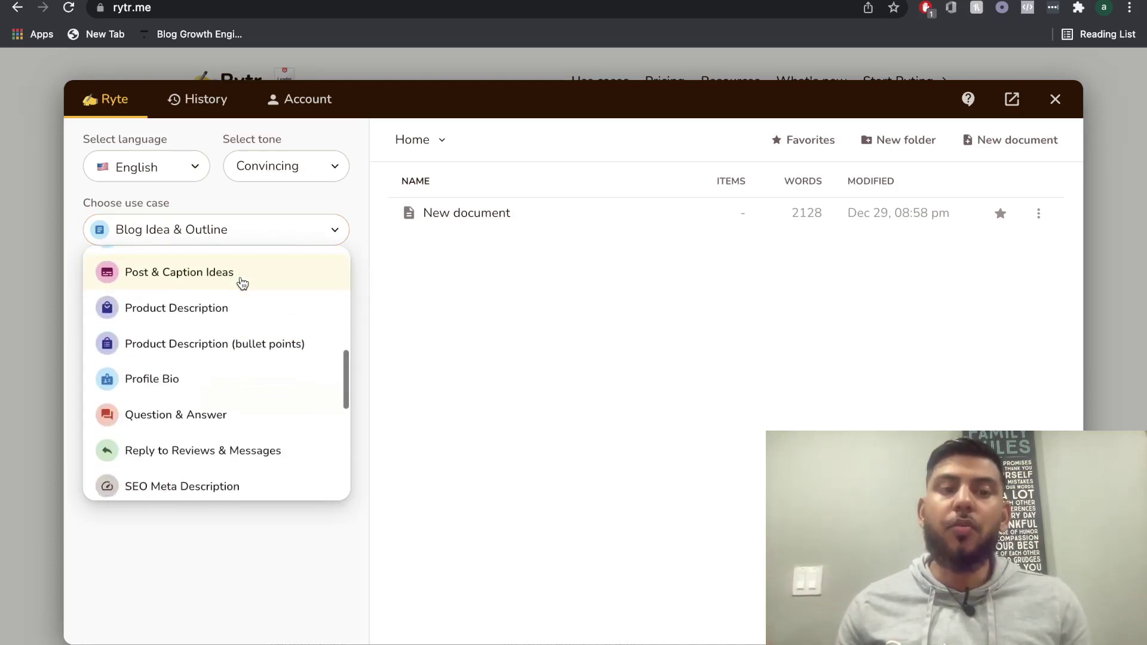
pyautogui.click(247, 242)
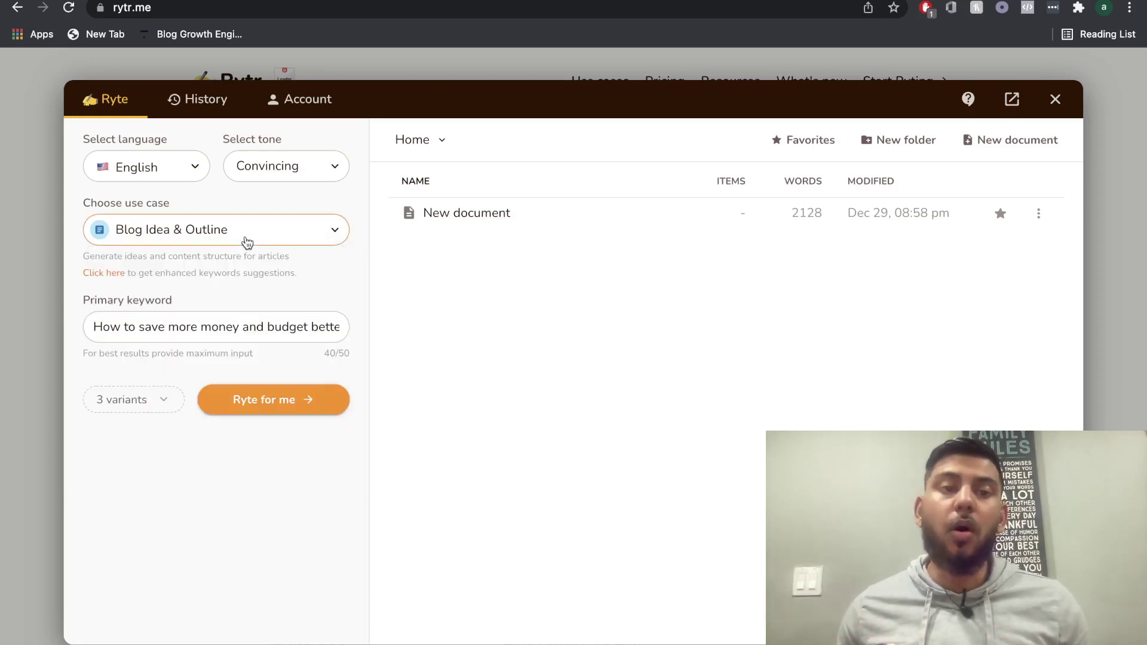
pyautogui.click(247, 242)
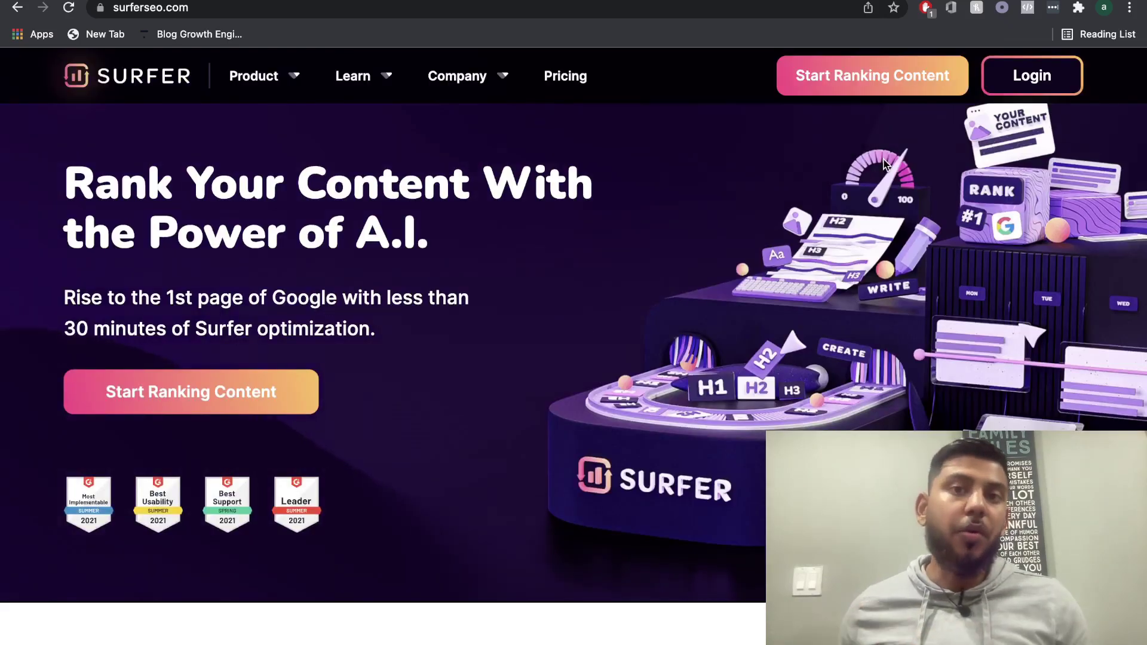
# Examine the Google results for "how to be a better public speaker", including the featured snippet, related questions and top-ranking articles
pyautogui.scroll(-3, 885, 164)
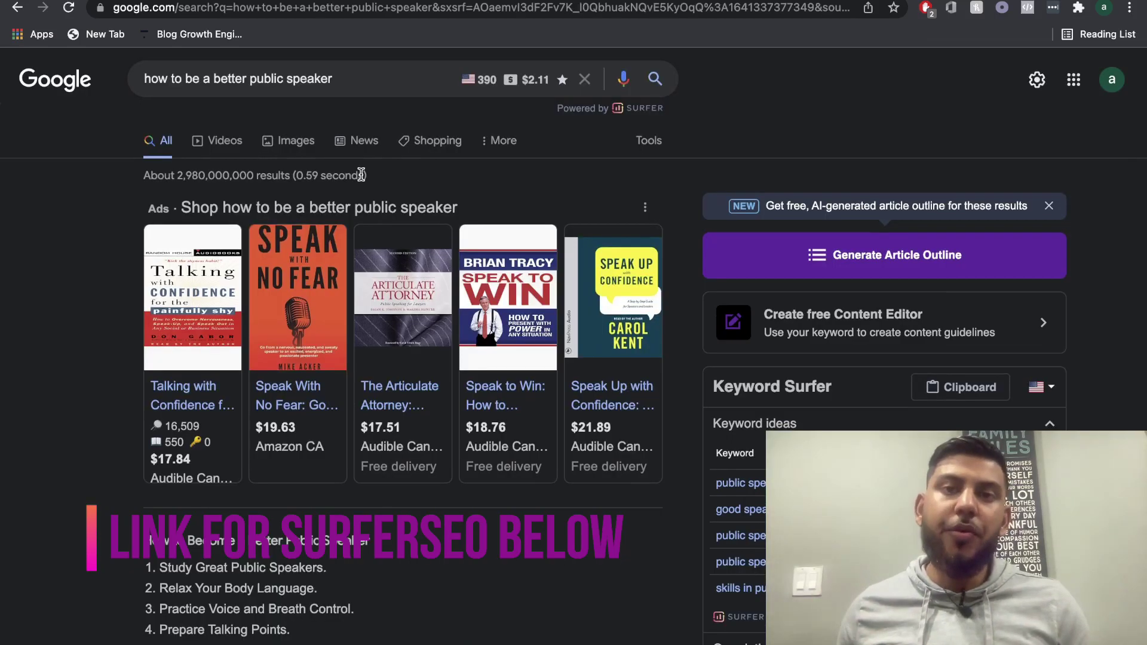
pyautogui.scroll(-8, 361, 175)
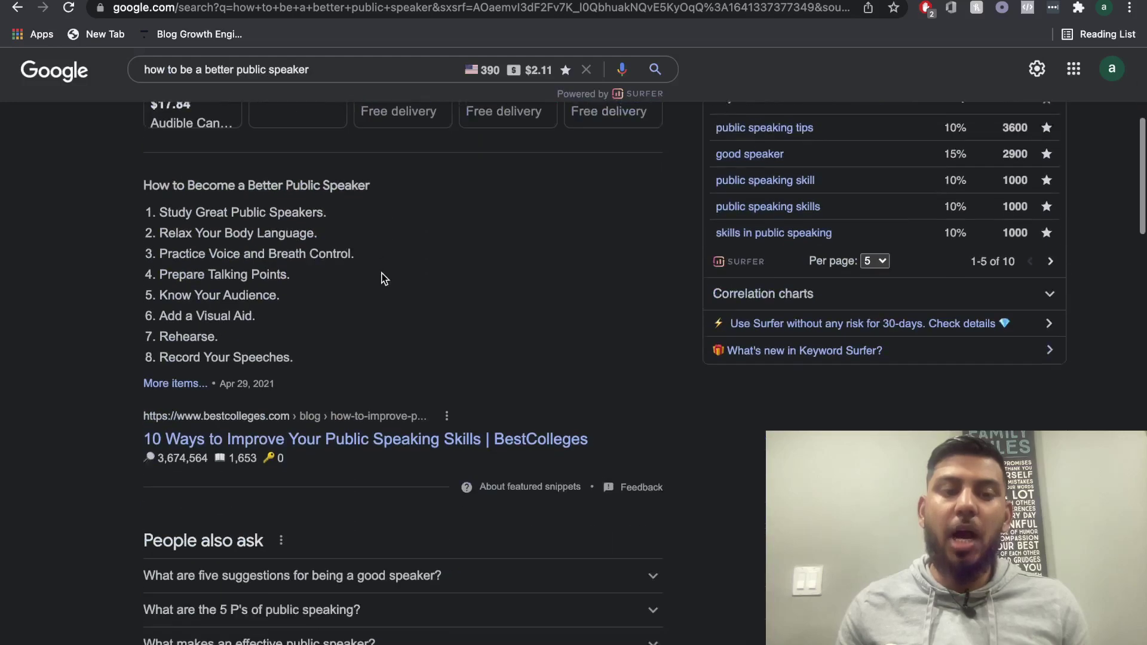
pyautogui.scroll(-4, 398, 318)
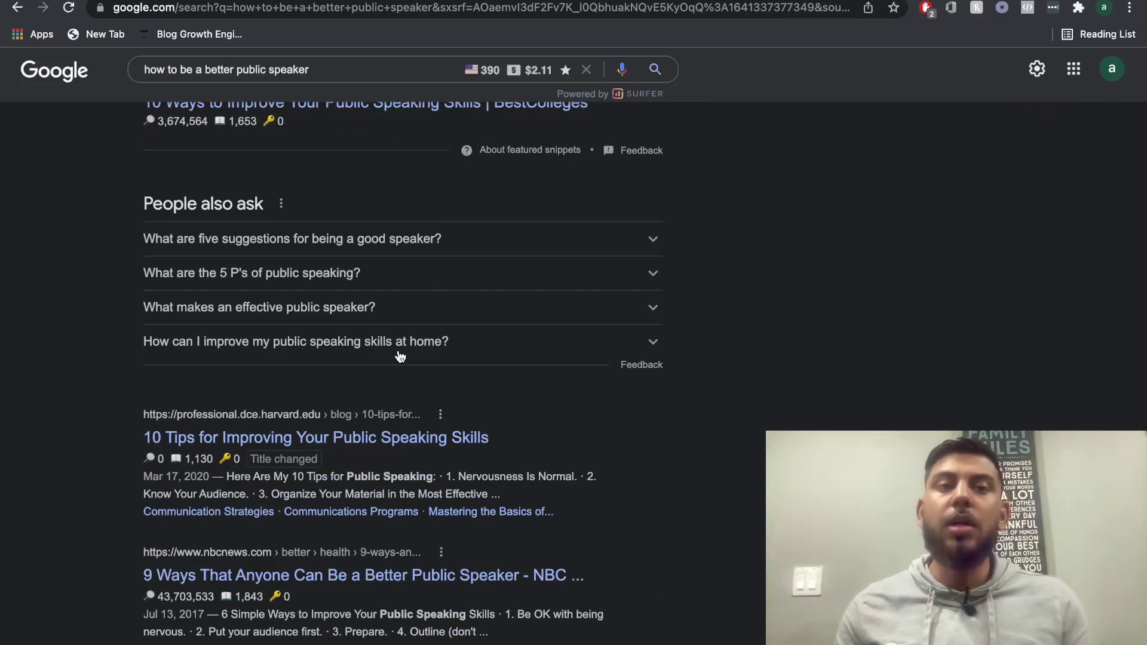
pyautogui.scroll(7, 399, 356)
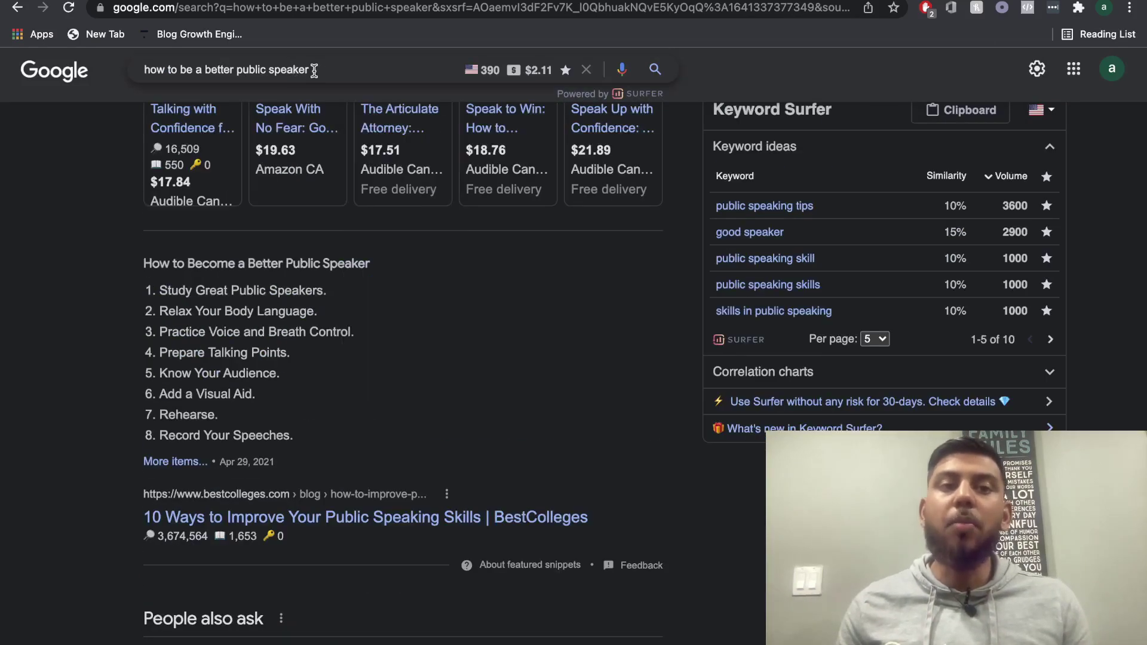
pyautogui.scroll(-1, 371, 262)
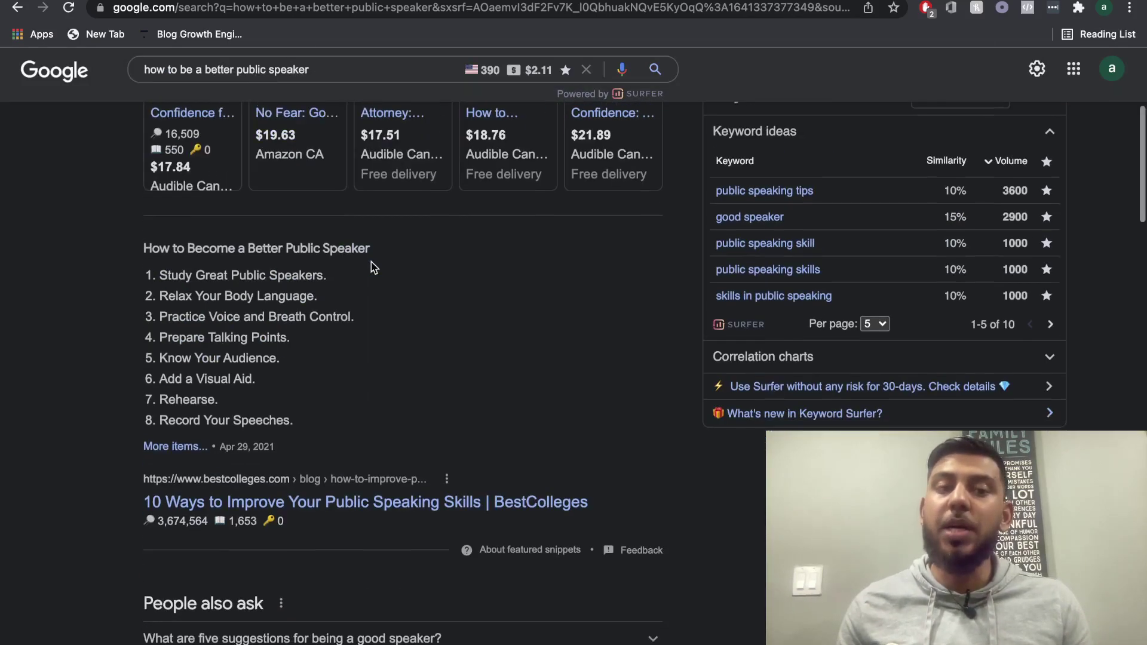
pyautogui.scroll(5, 371, 262)
pyautogui.scroll(-8, 371, 262)
pyautogui.scroll(-7, 371, 262)
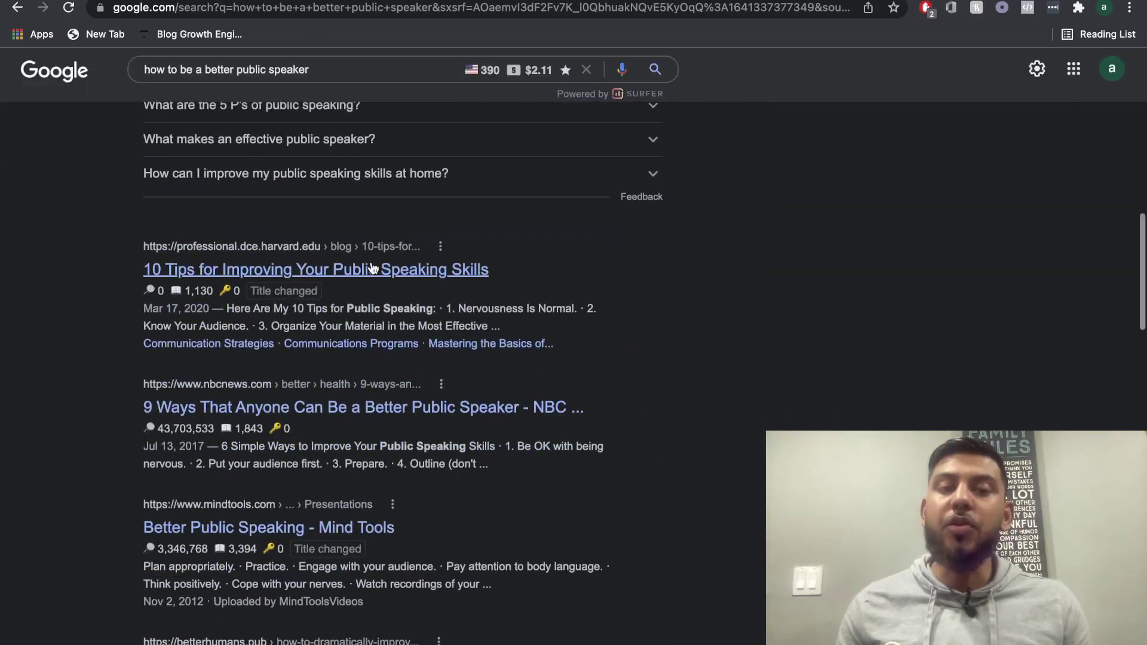
pyautogui.scroll(-1, 468, 343)
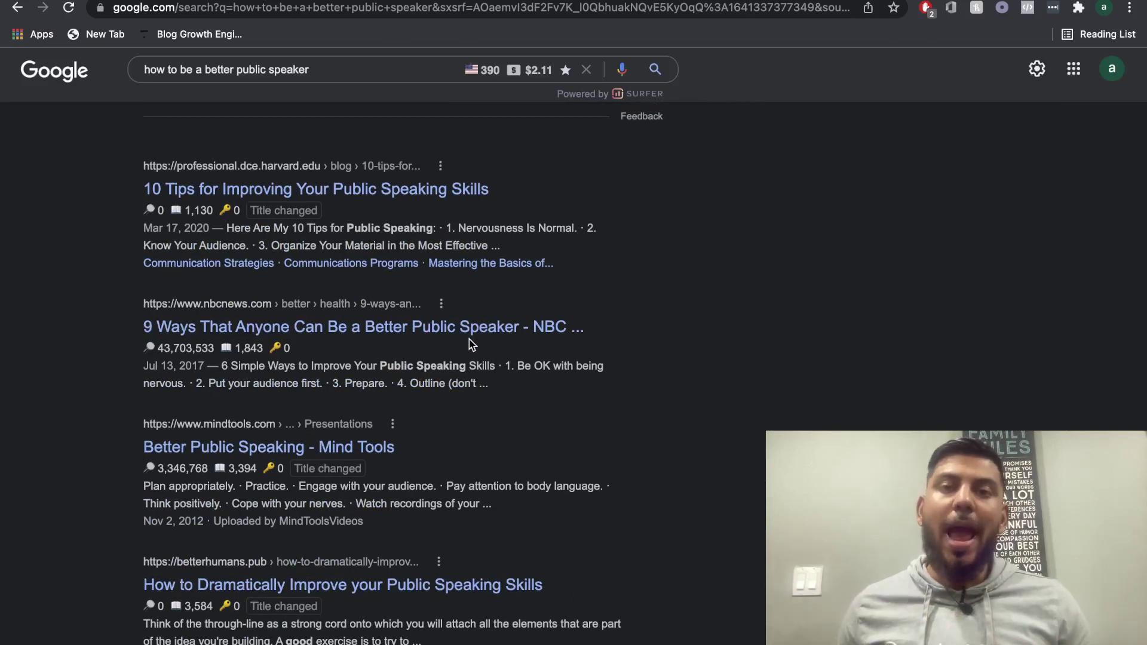
pyautogui.scroll(2, 469, 340)
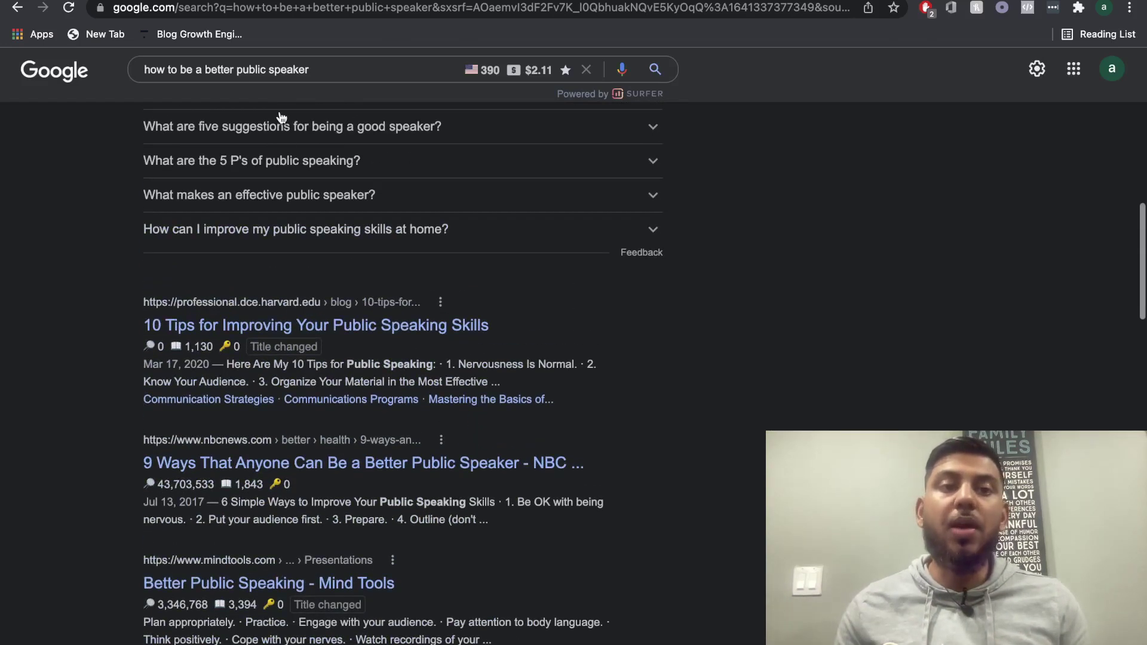
pyautogui.scroll(-1, 370, 311)
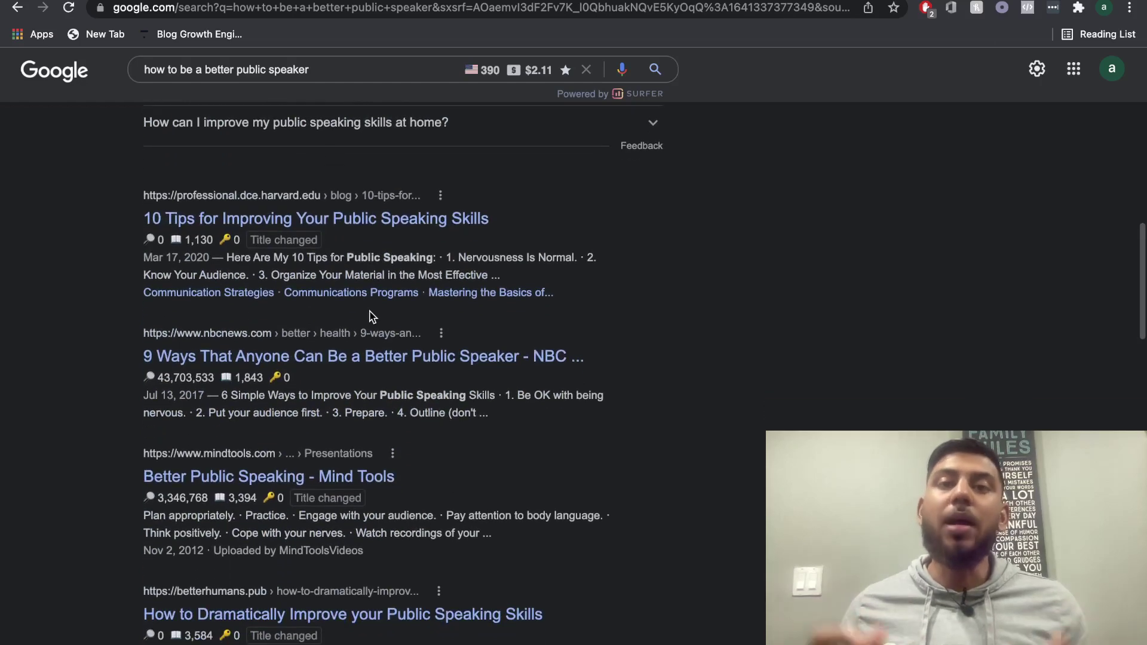
pyautogui.scroll(10, 370, 317)
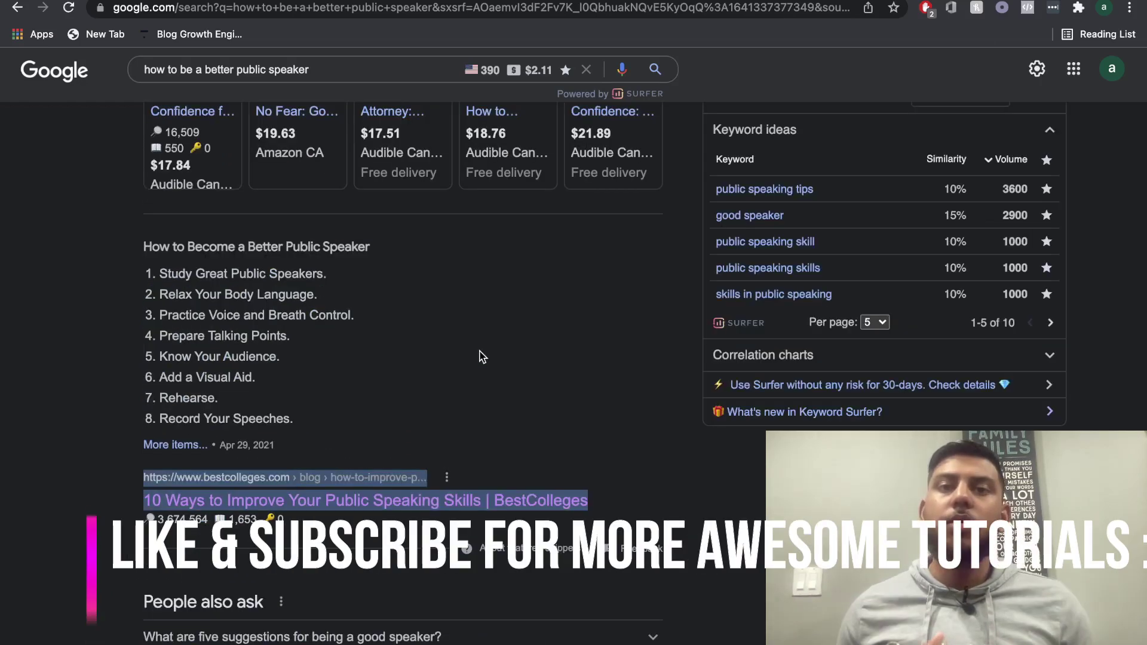
pyautogui.scroll(-9, 482, 356)
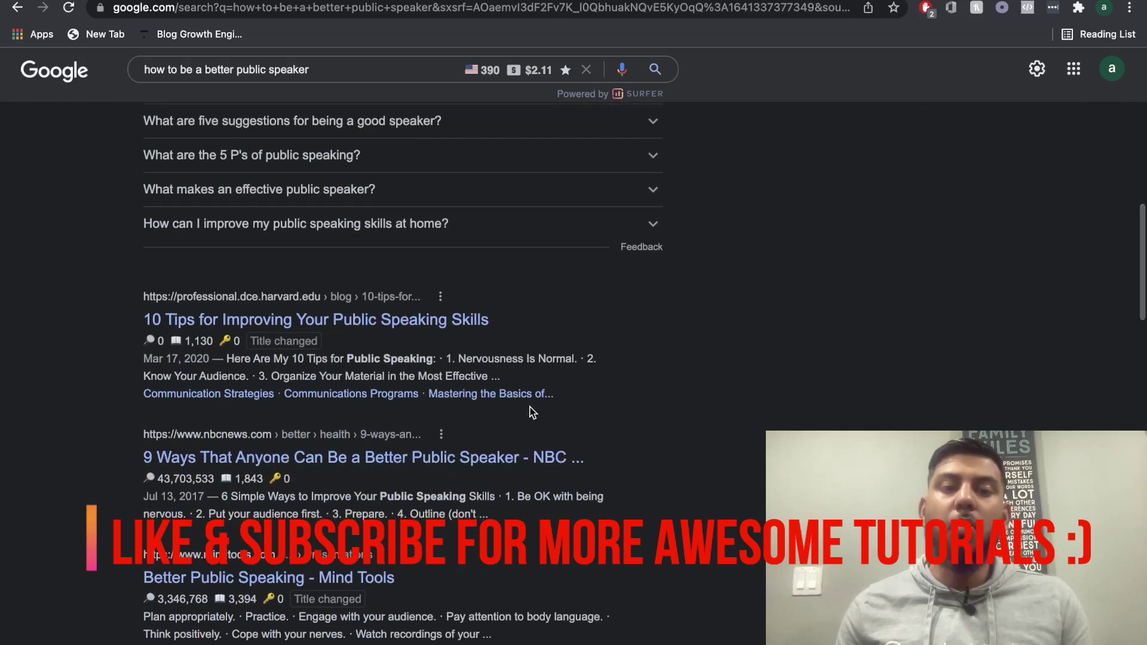
pyautogui.scroll(-1, 530, 410)
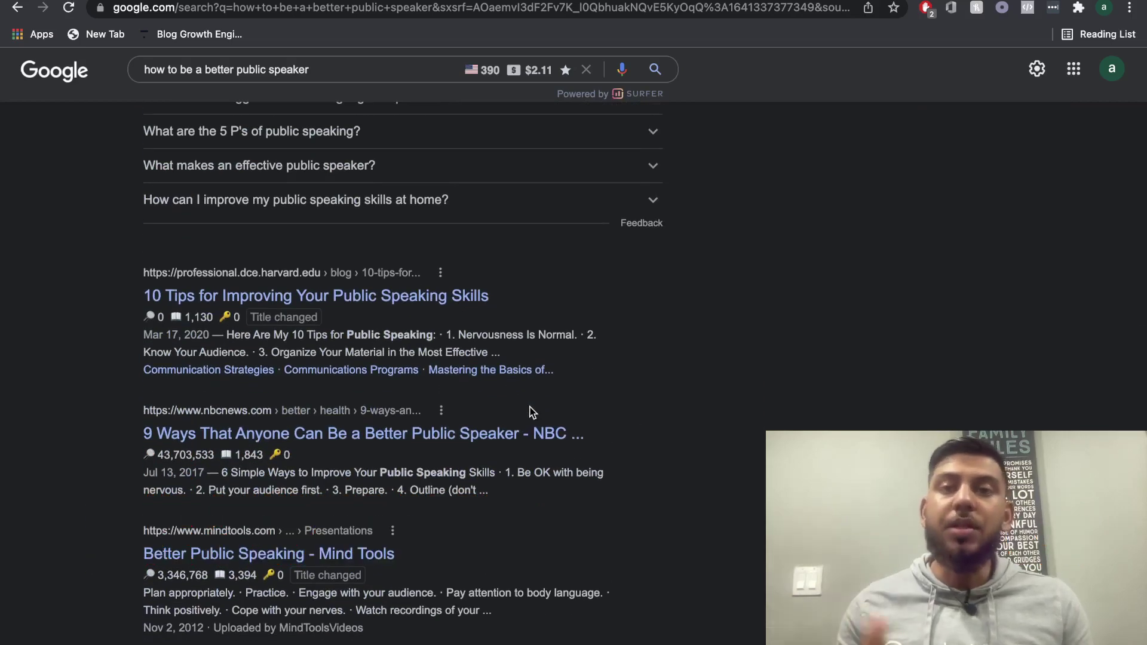
pyautogui.scroll(-1, 657, 375)
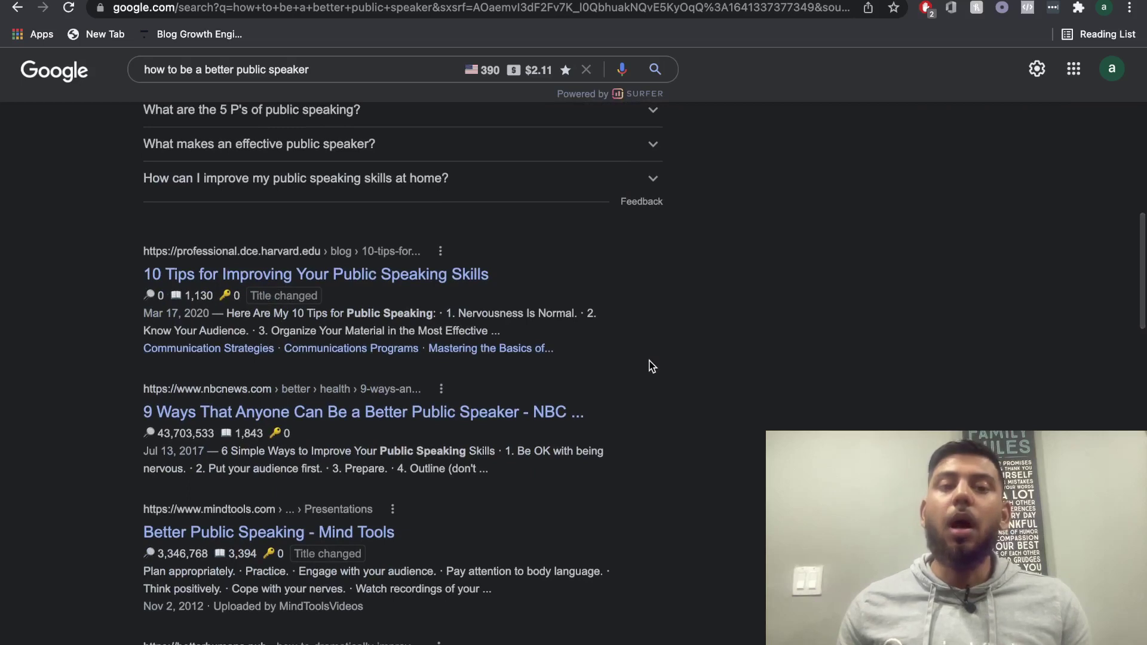
pyautogui.scroll(-3, 652, 365)
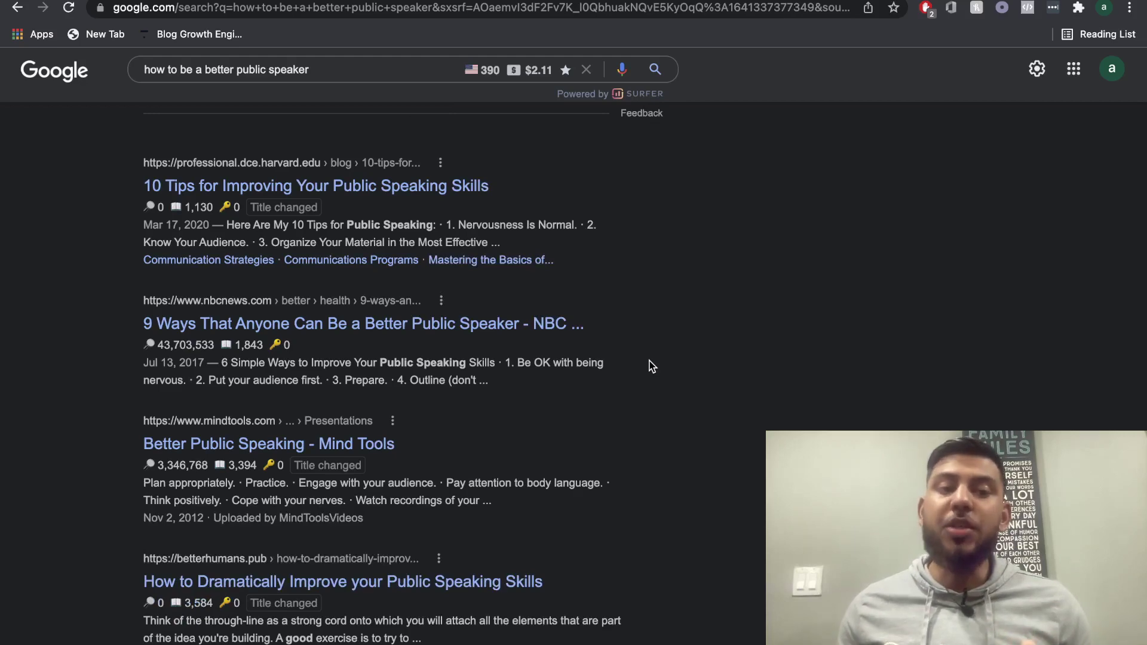
pyautogui.scroll(-6, 652, 365)
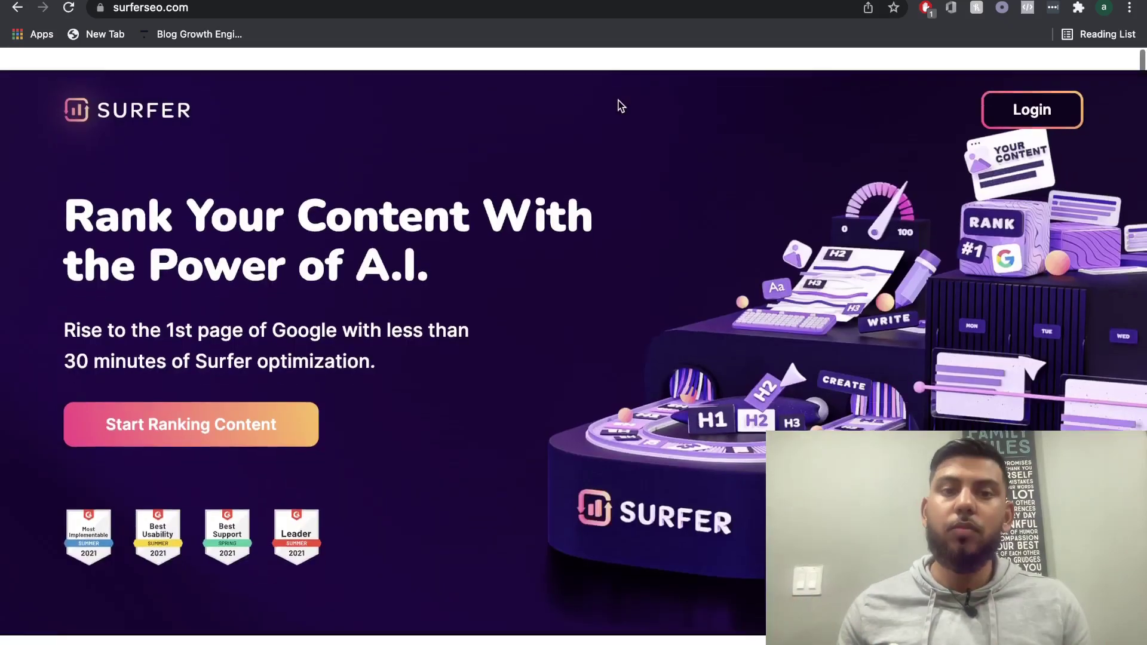
pyautogui.scroll(-1, 622, 106)
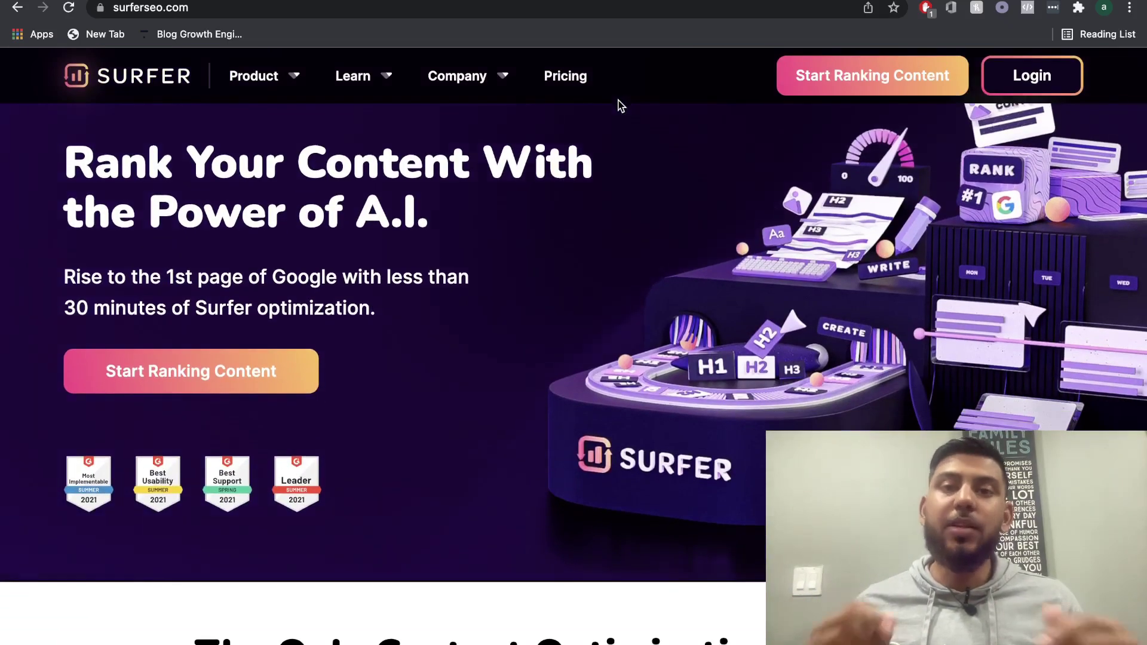
pyautogui.scroll(-1, 622, 105)
pyautogui.scroll(-2, 621, 106)
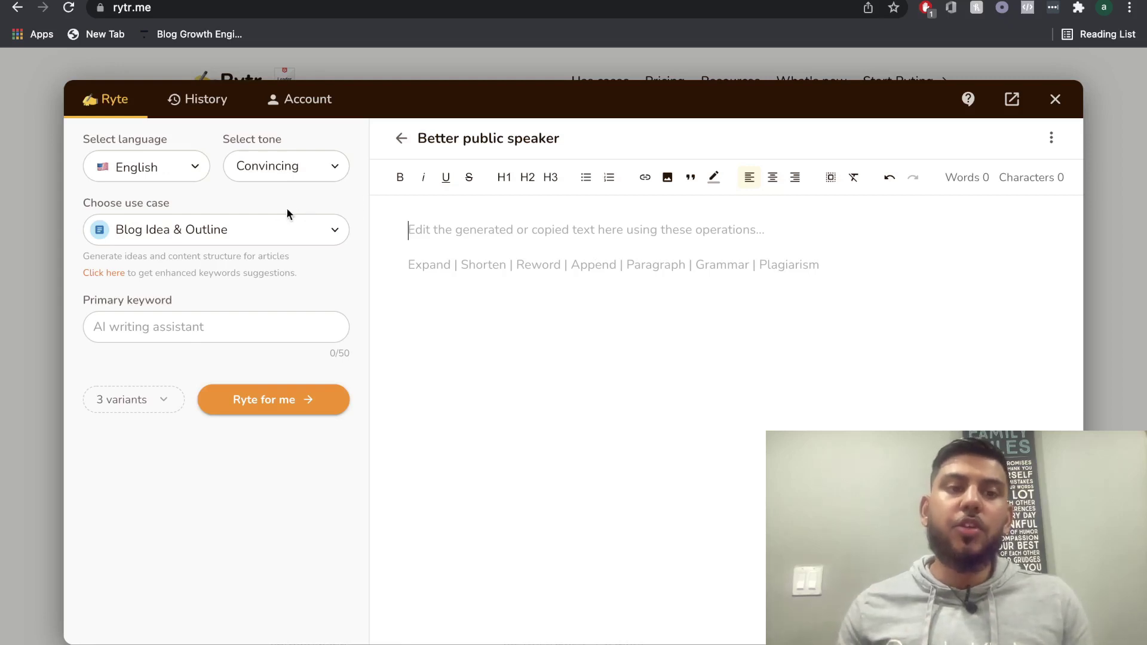
# Set up a Blog Idea & Outline request for the primary keyword "how to be a better public speaker" with 3 variants
pyautogui.click(230, 235)
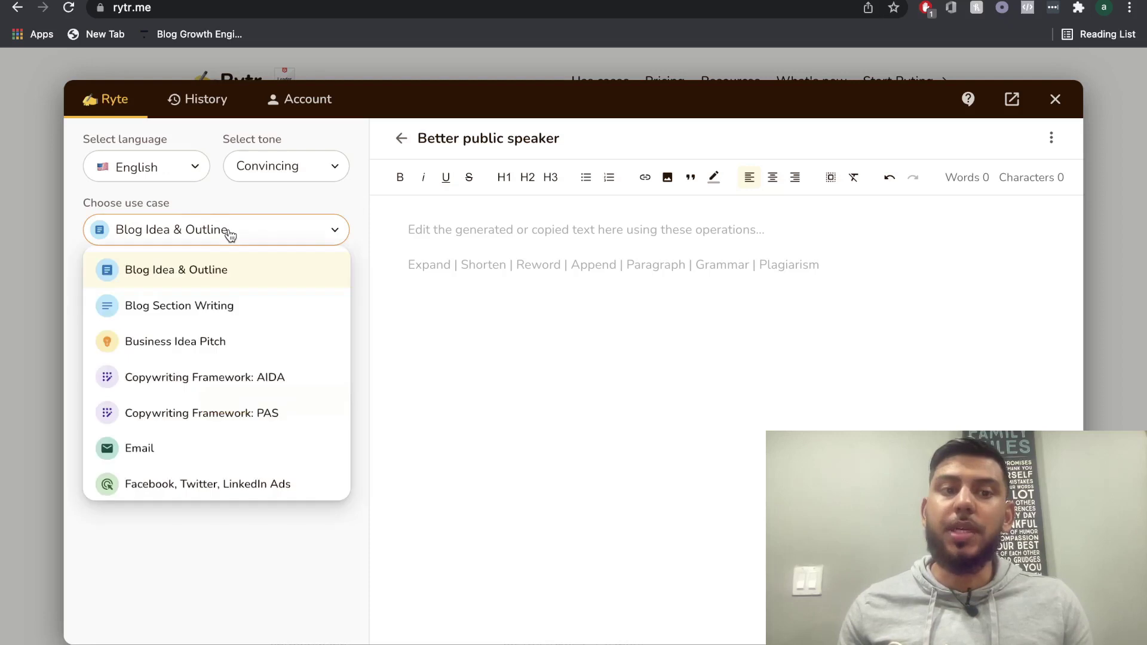
pyautogui.click(221, 279)
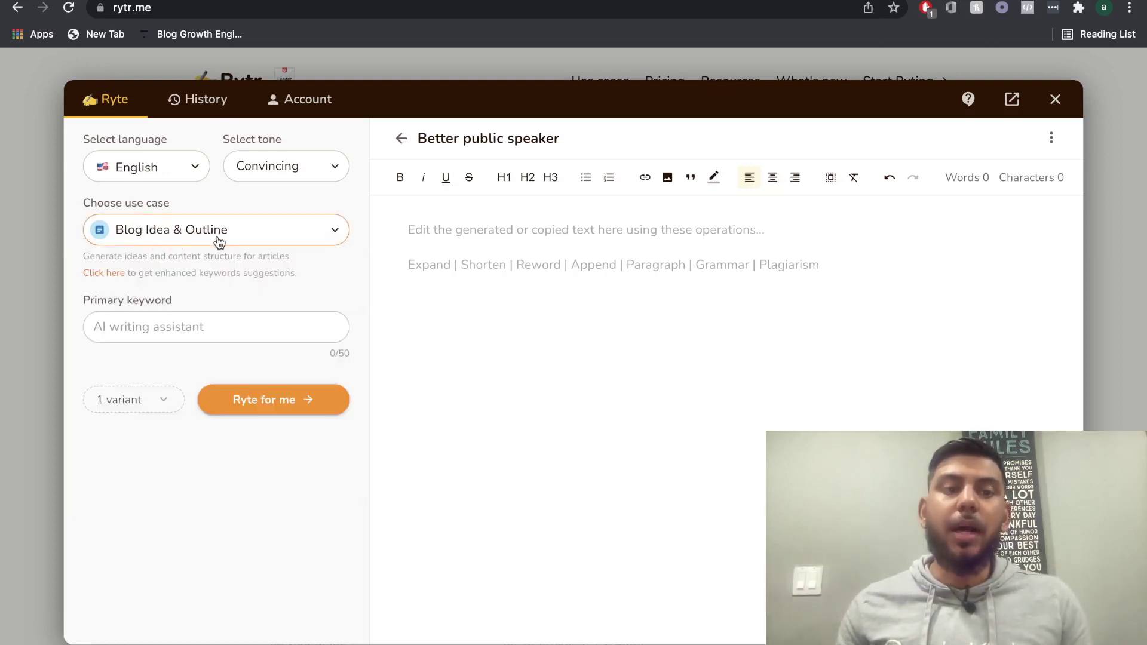
pyautogui.click(181, 328)
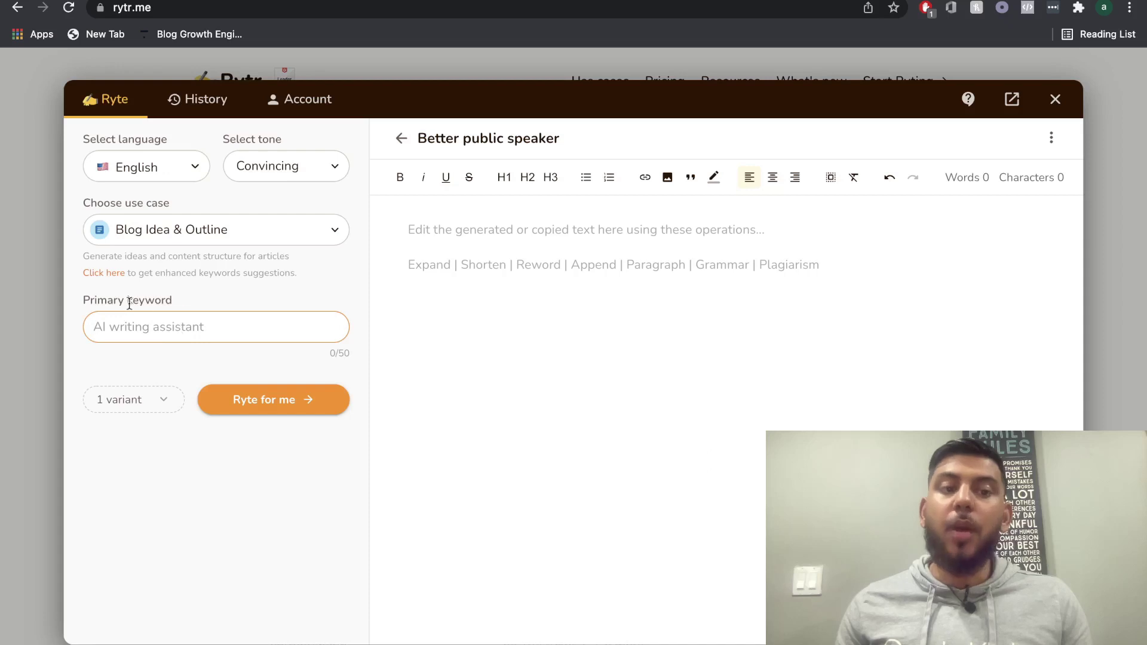
pyautogui.write('how to be a better public speaker')
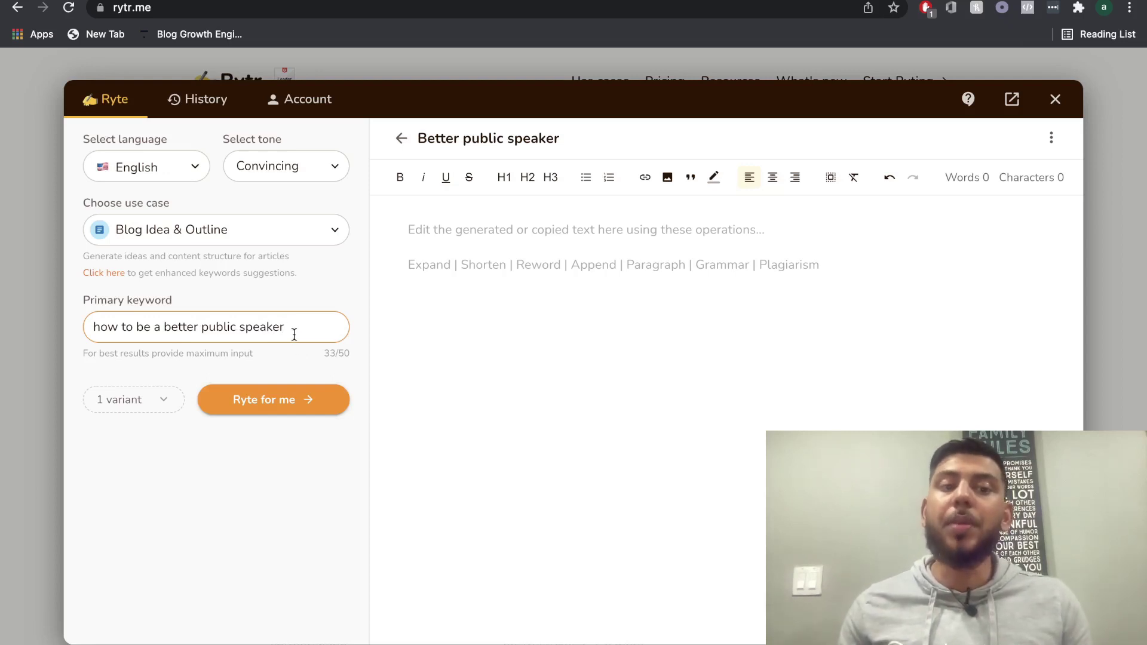
pyautogui.click(161, 399)
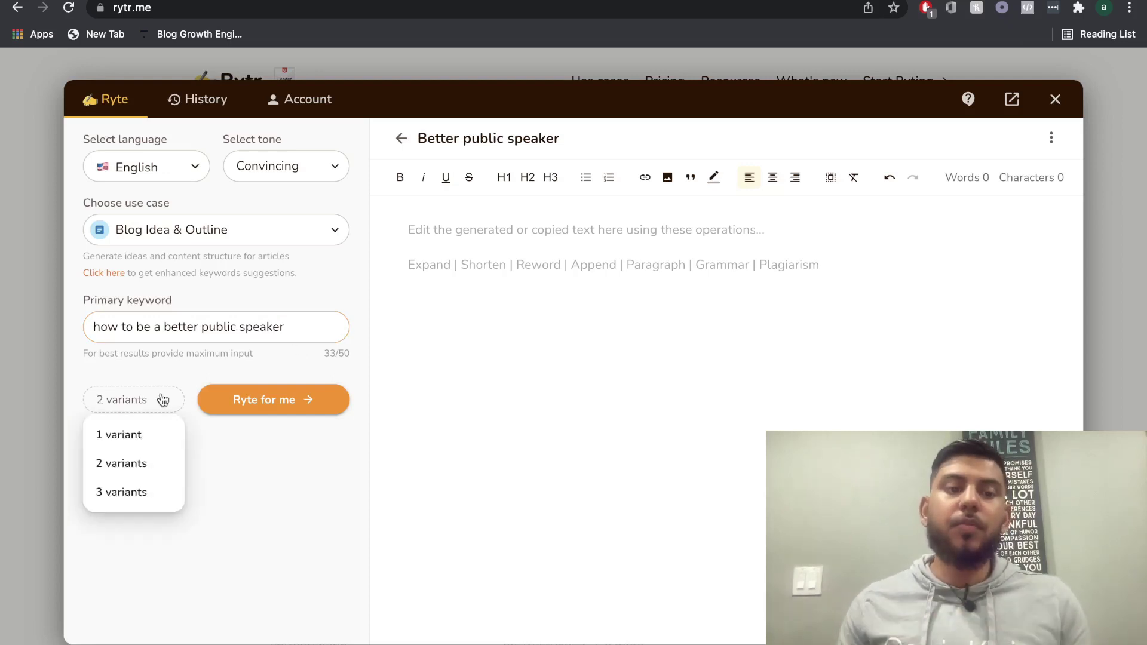
pyautogui.click(134, 491)
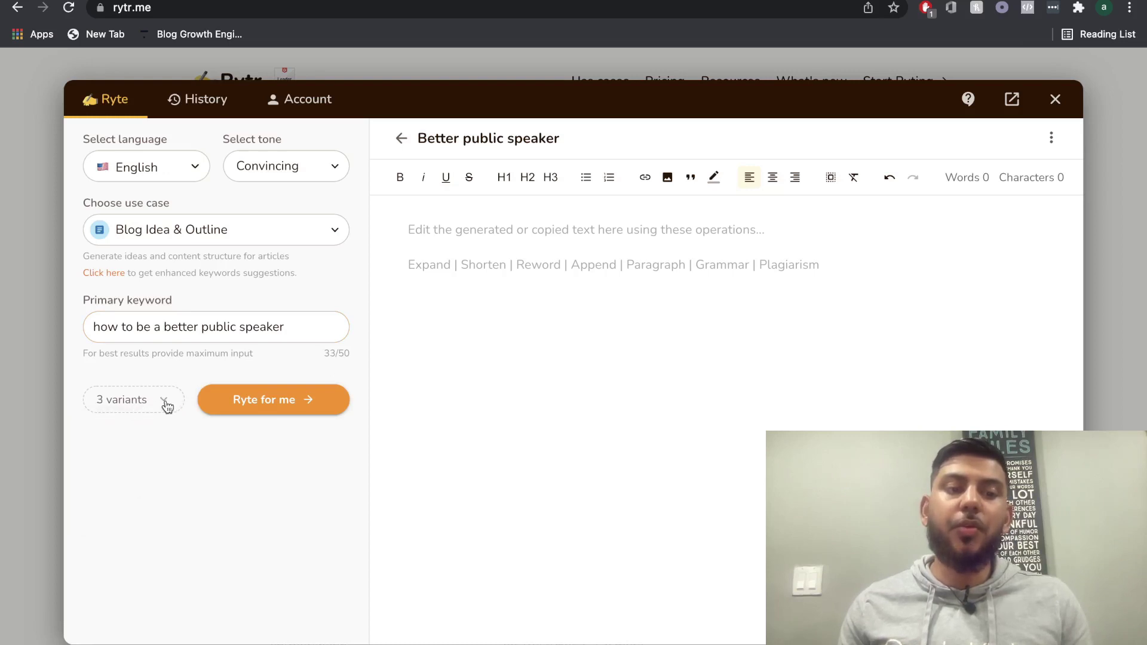
# Generate the blog outline variants and read through the first one, "The Ins & Outs of Public Speaking Skills"
pyautogui.click(272, 399)
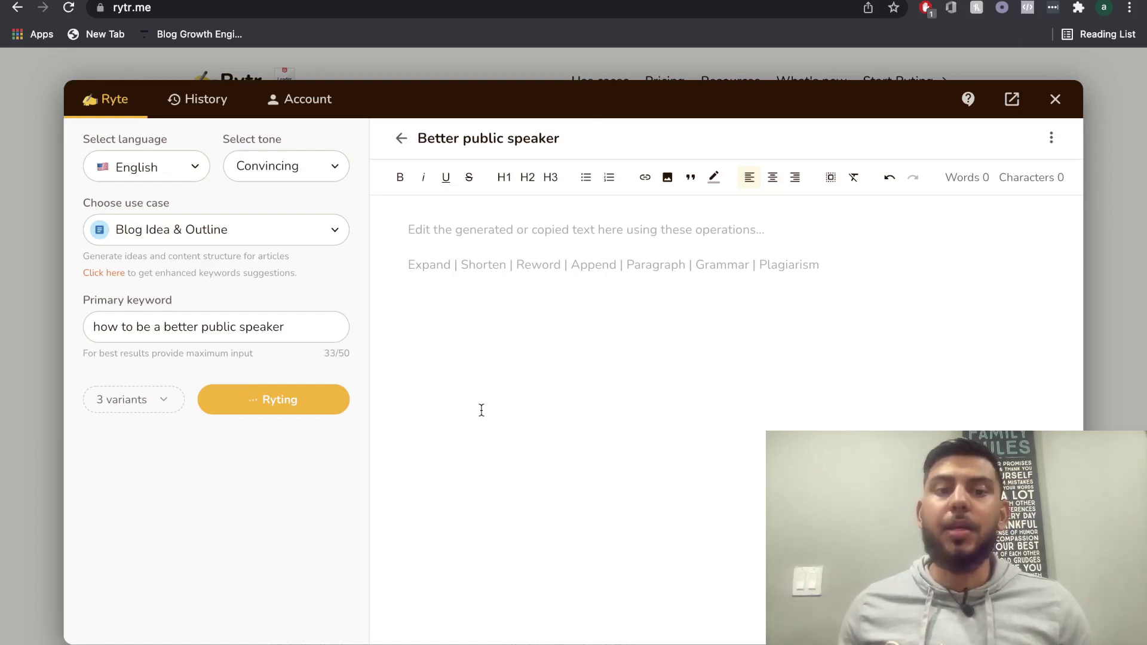
pyautogui.scroll(-1, 537, 347)
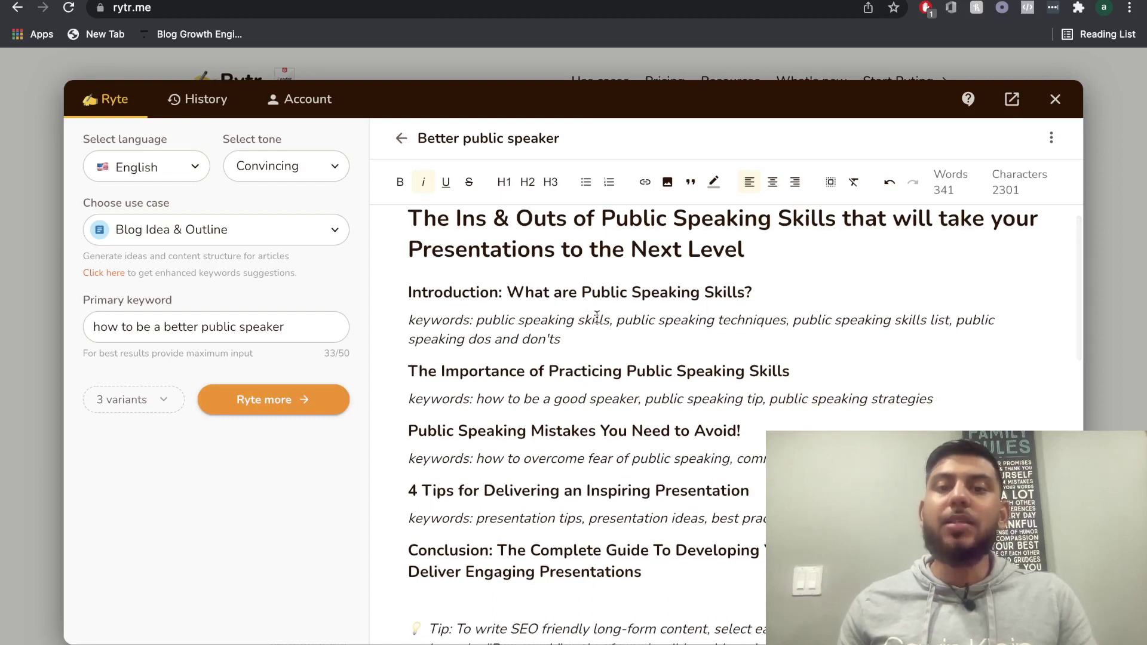
pyautogui.scroll(-1, 644, 303)
pyautogui.scroll(-3, 644, 303)
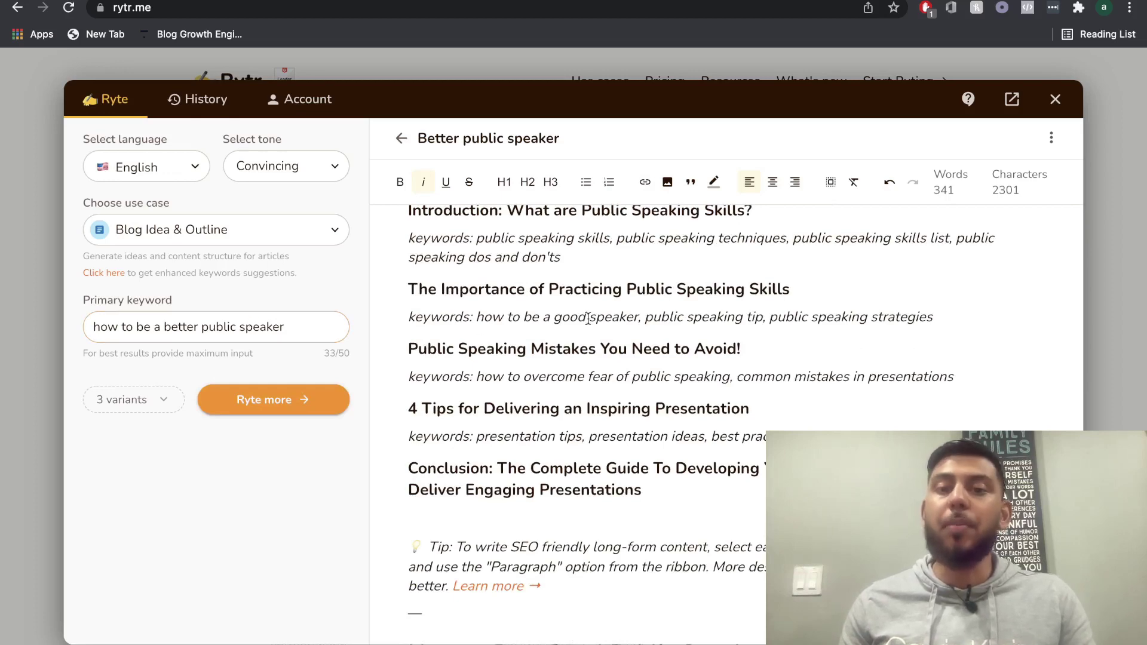
pyautogui.scroll(4, 588, 319)
pyautogui.doubleClick(606, 247)
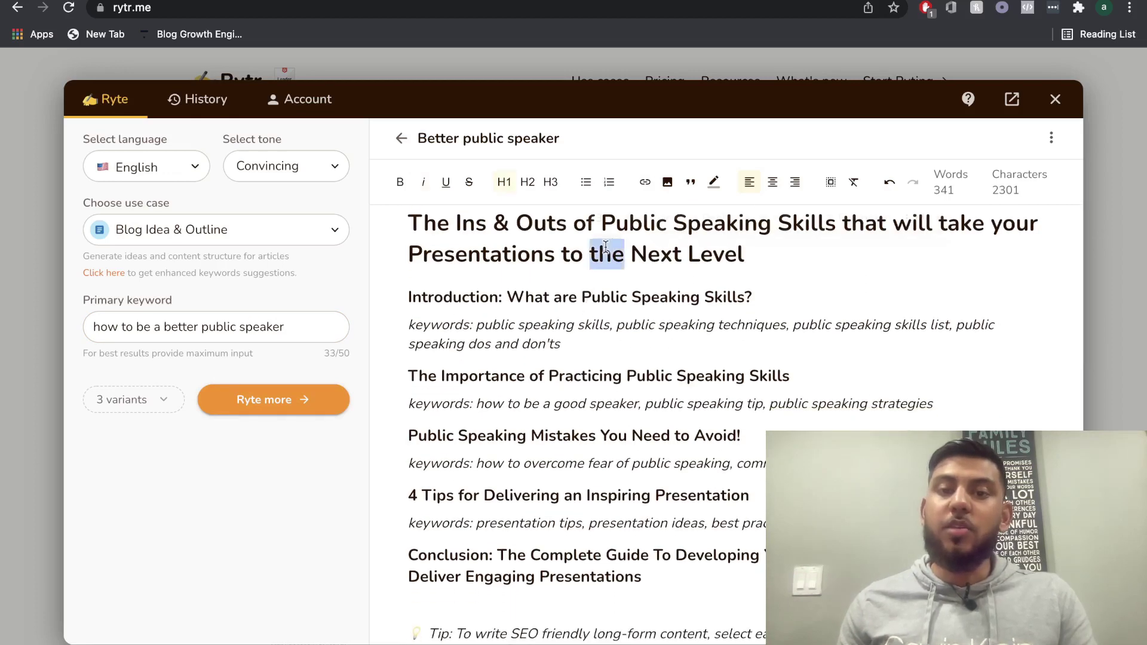
pyautogui.tripleClick(606, 248)
pyautogui.scroll(-1, 598, 329)
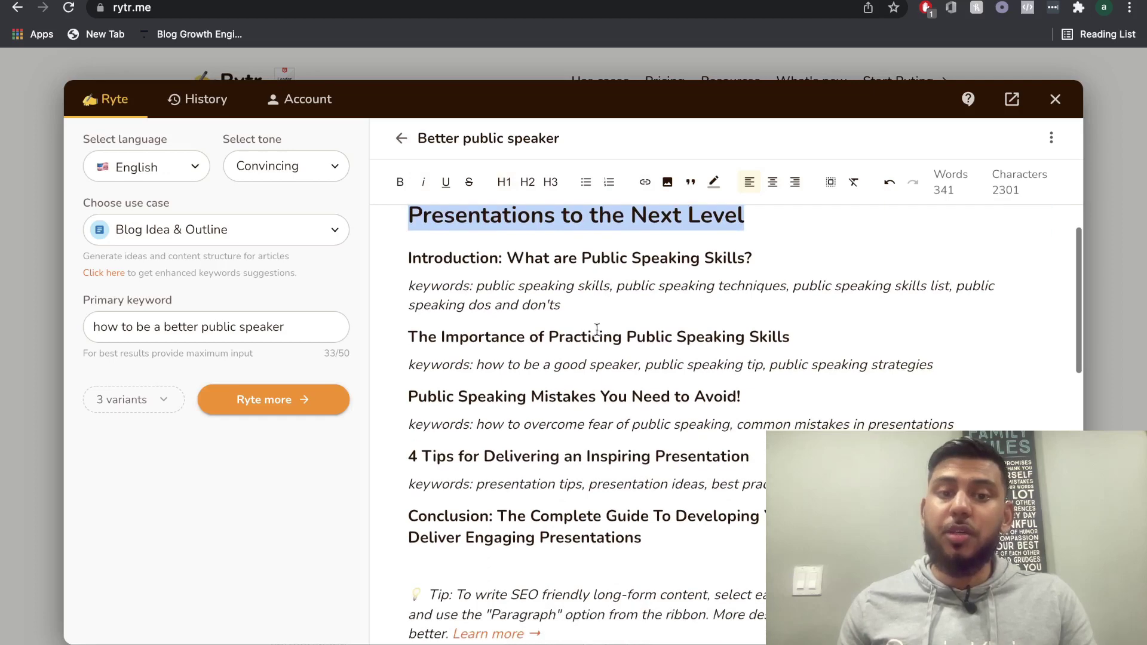
pyautogui.scroll(-1, 620, 332)
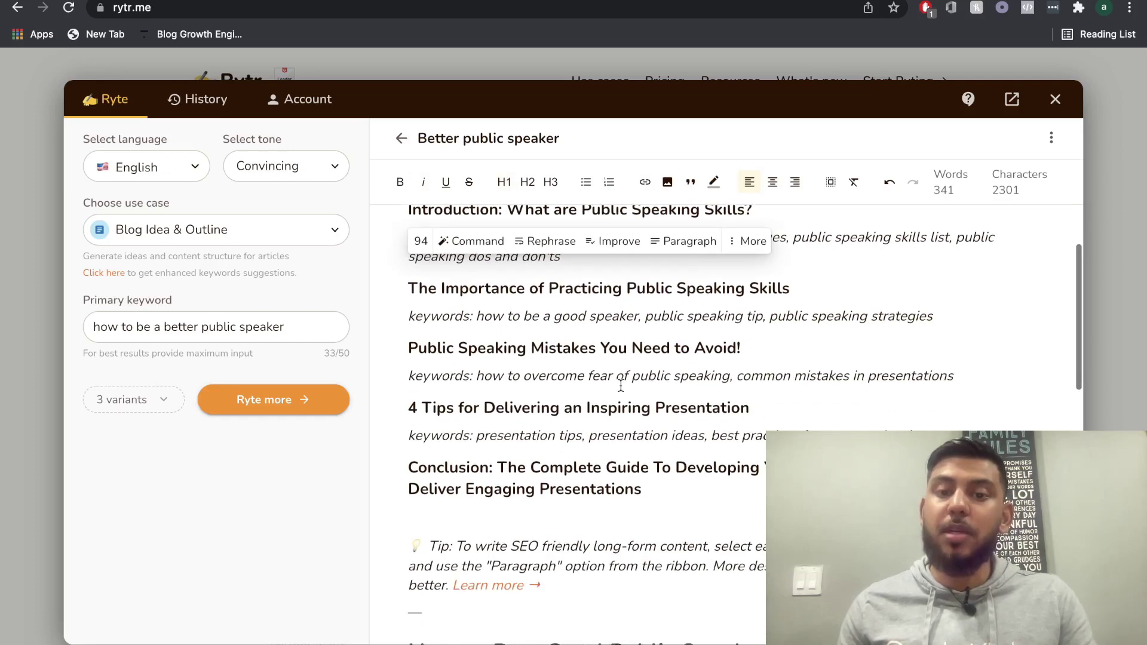
pyautogui.scroll(-1, 622, 388)
pyautogui.scroll(-1, 628, 390)
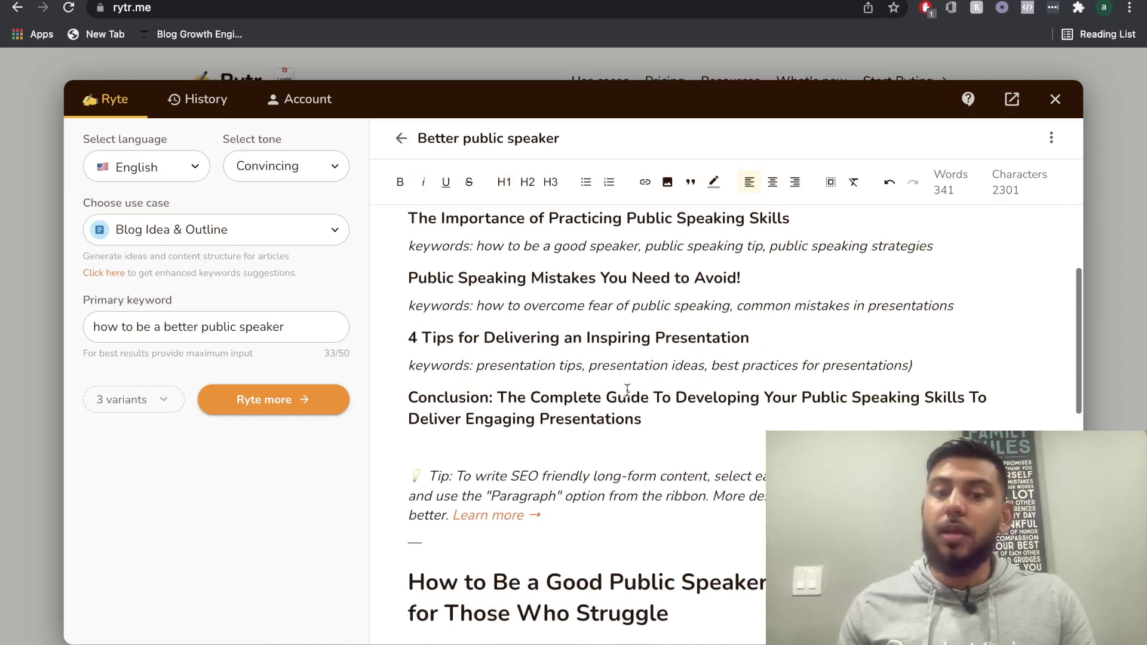
# Compare the titles, section headings and keywords of the second and third outline variants with the first
pyautogui.scroll(-5, 628, 391)
pyautogui.scroll(-1, 627, 391)
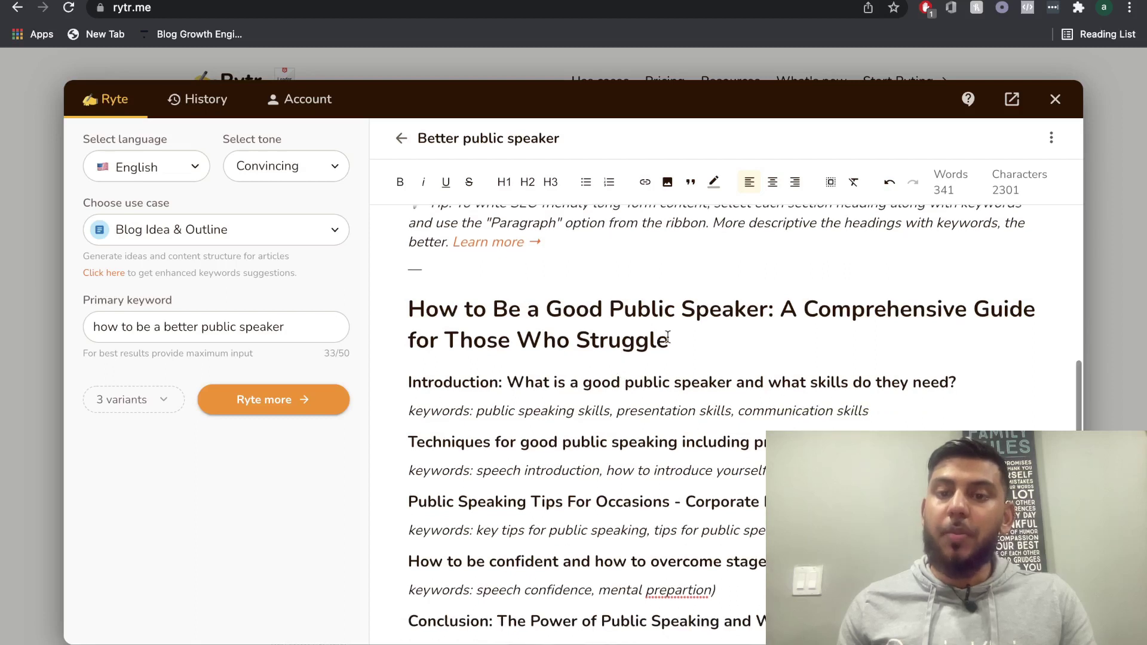
pyautogui.scroll(-1, 681, 352)
pyautogui.scroll(-3, 656, 355)
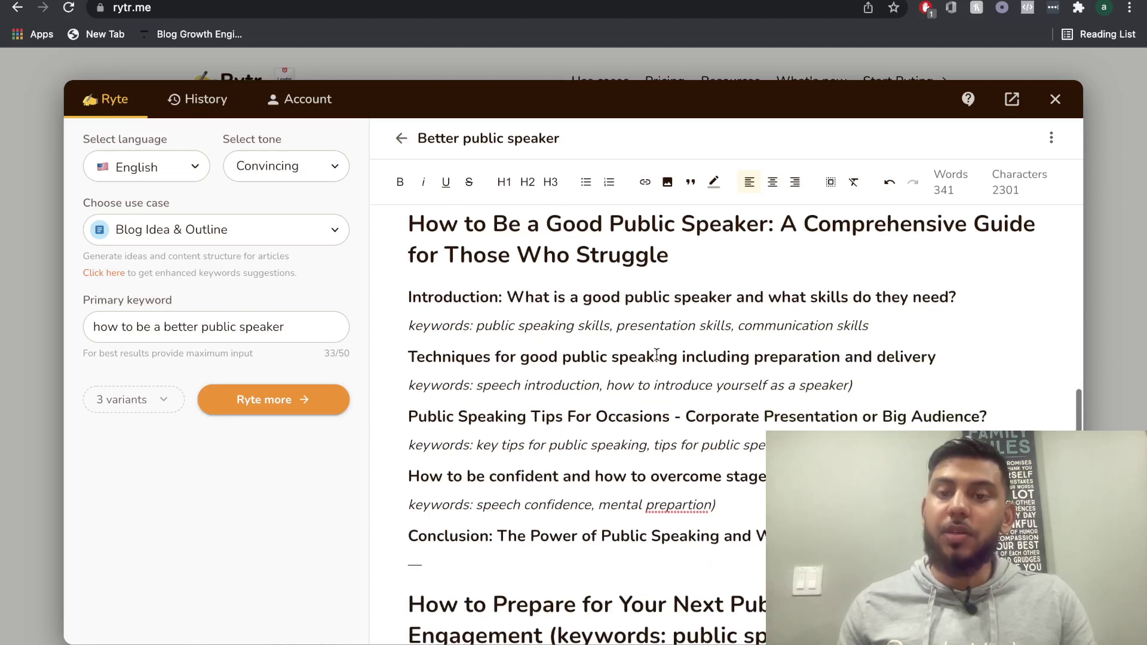
pyautogui.scroll(-3, 645, 389)
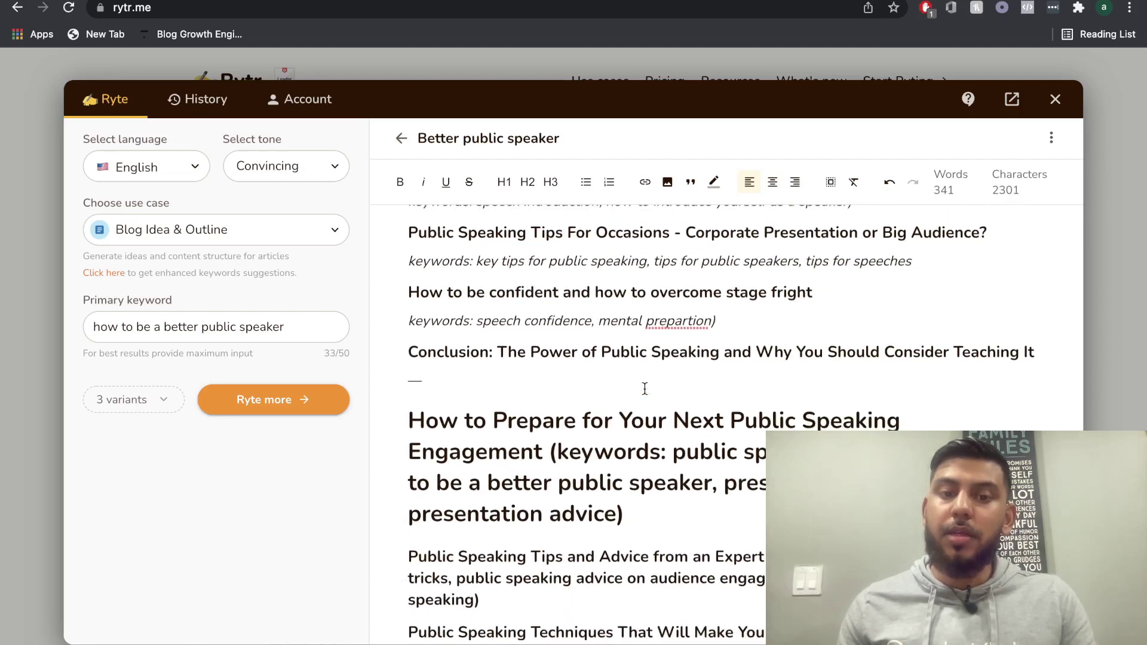
pyautogui.scroll(-1, 606, 384)
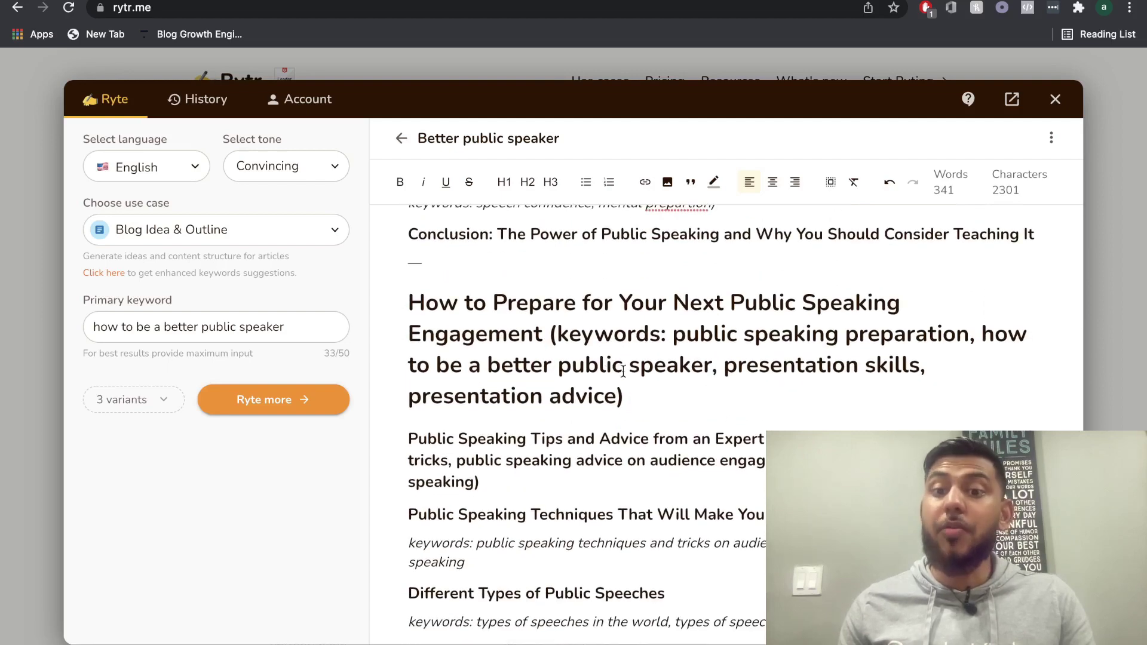
pyautogui.scroll(-1, 630, 353)
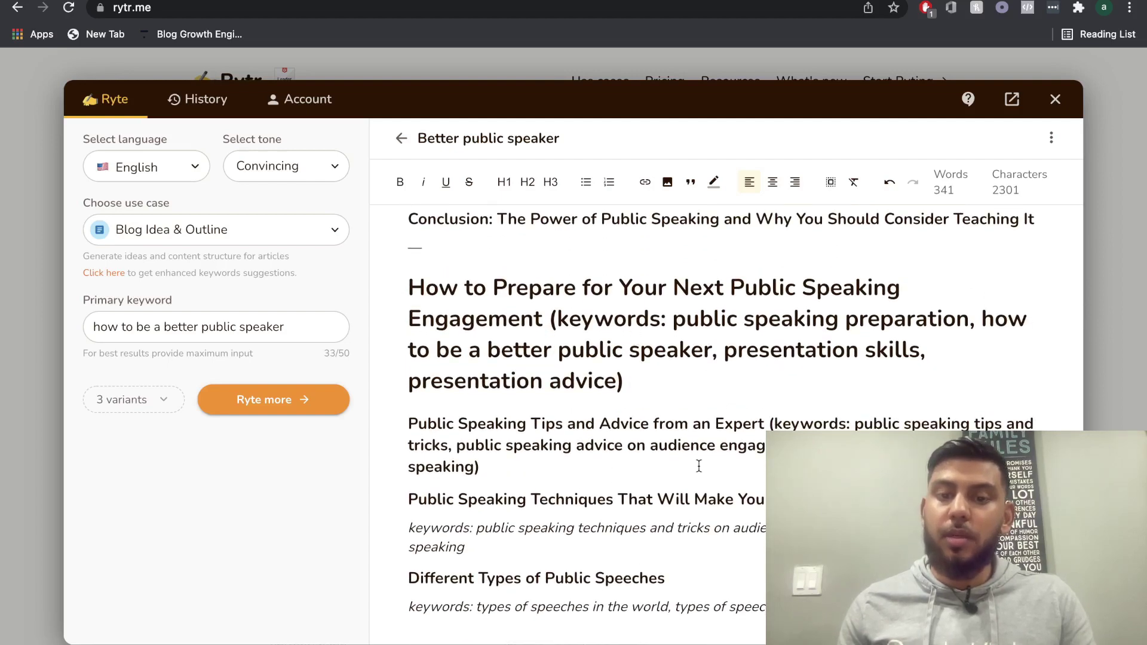
pyautogui.scroll(6, 644, 559)
pyautogui.scroll(-5, 699, 466)
pyautogui.scroll(15, 699, 466)
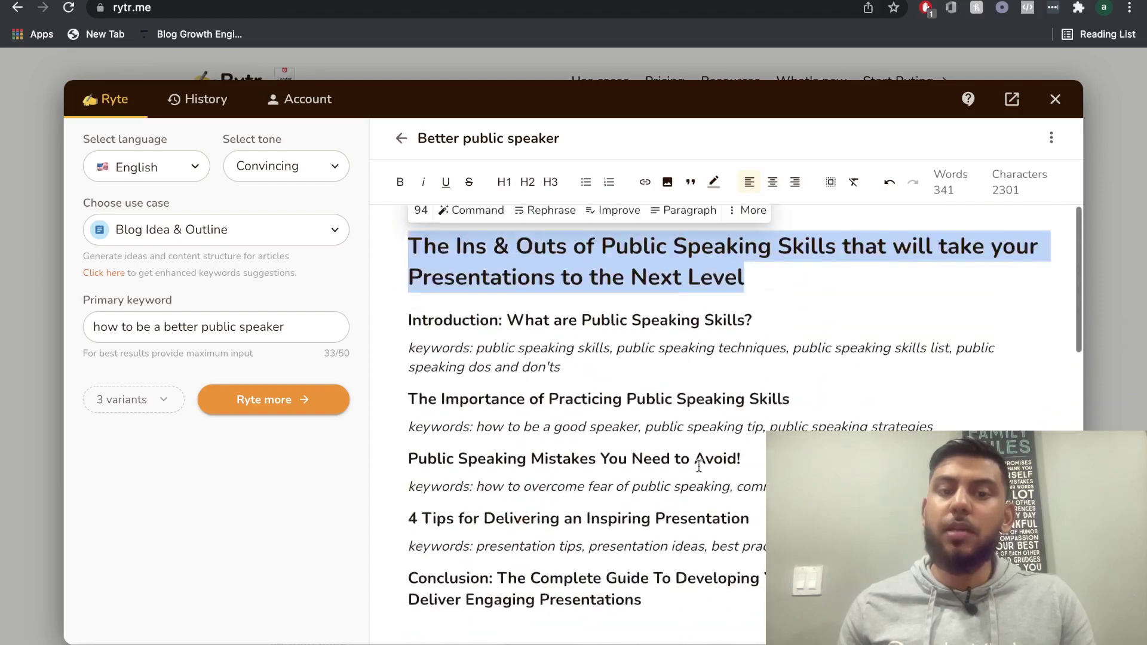
pyautogui.scroll(-5, 699, 466)
pyautogui.scroll(-10, 699, 466)
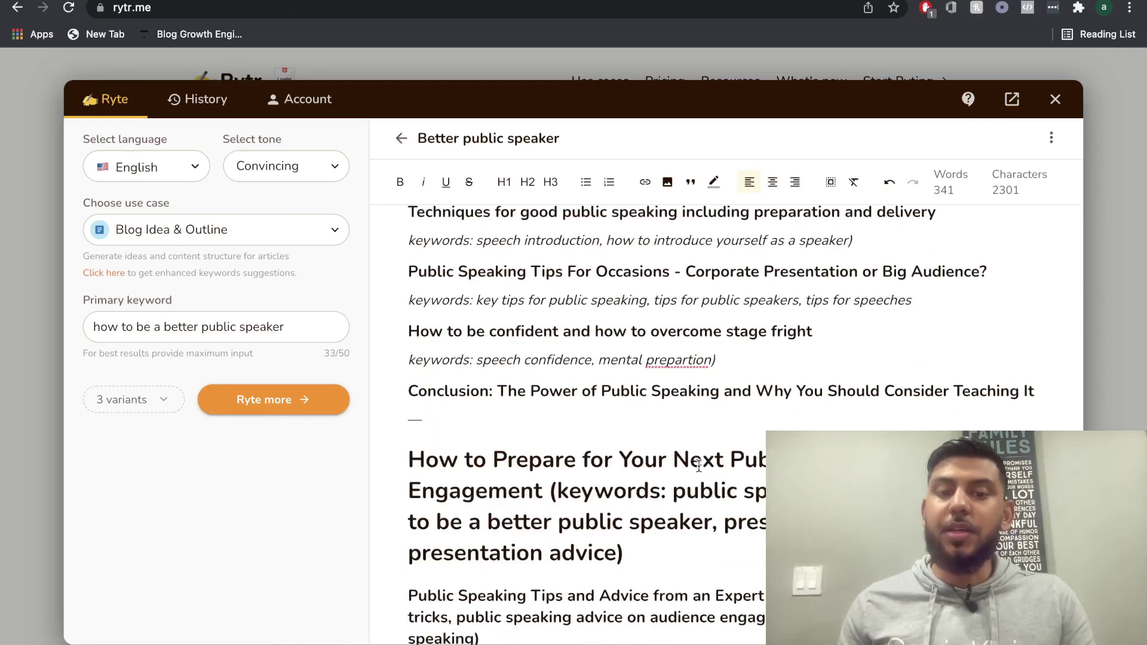
pyautogui.scroll(15, 699, 465)
pyautogui.scroll(-5, 561, 466)
pyautogui.scroll(-3, 570, 474)
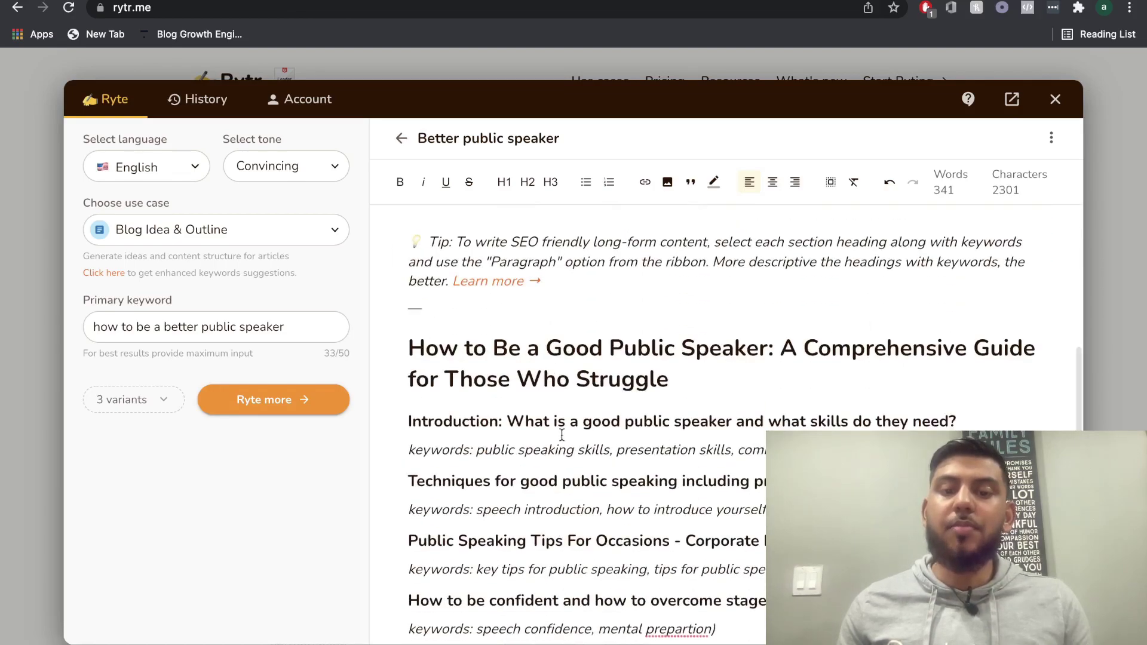
# Delete the second and third outlines, keeping only "The Ins & Outs of Public Speaking Skills that will take your Presentations to the Next Level"
pyautogui.tripleClick(555, 449)
pyautogui.click(557, 518)
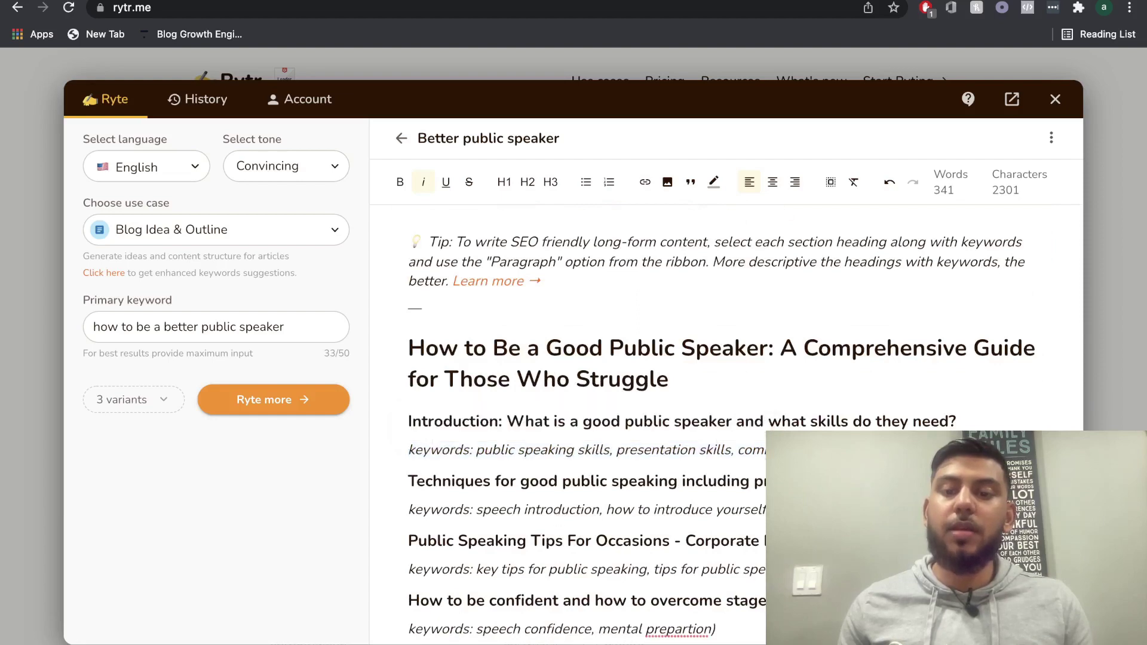
pyautogui.moveTo(741, 514); pyautogui.dragTo(399, 477)
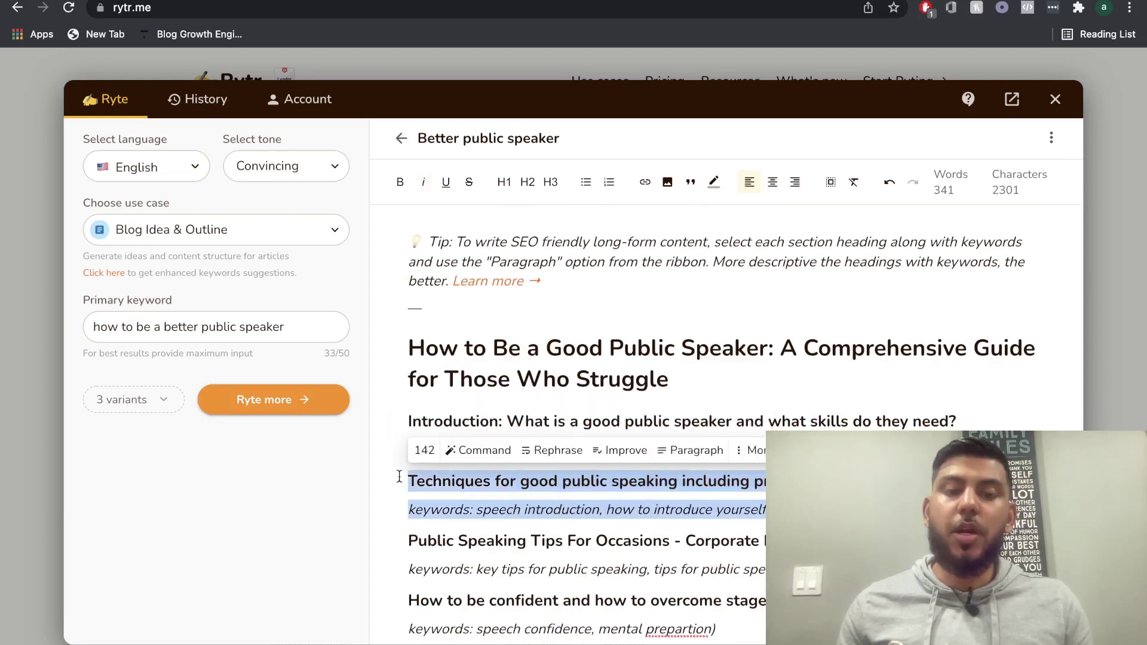
pyautogui.scroll(8, 540, 406)
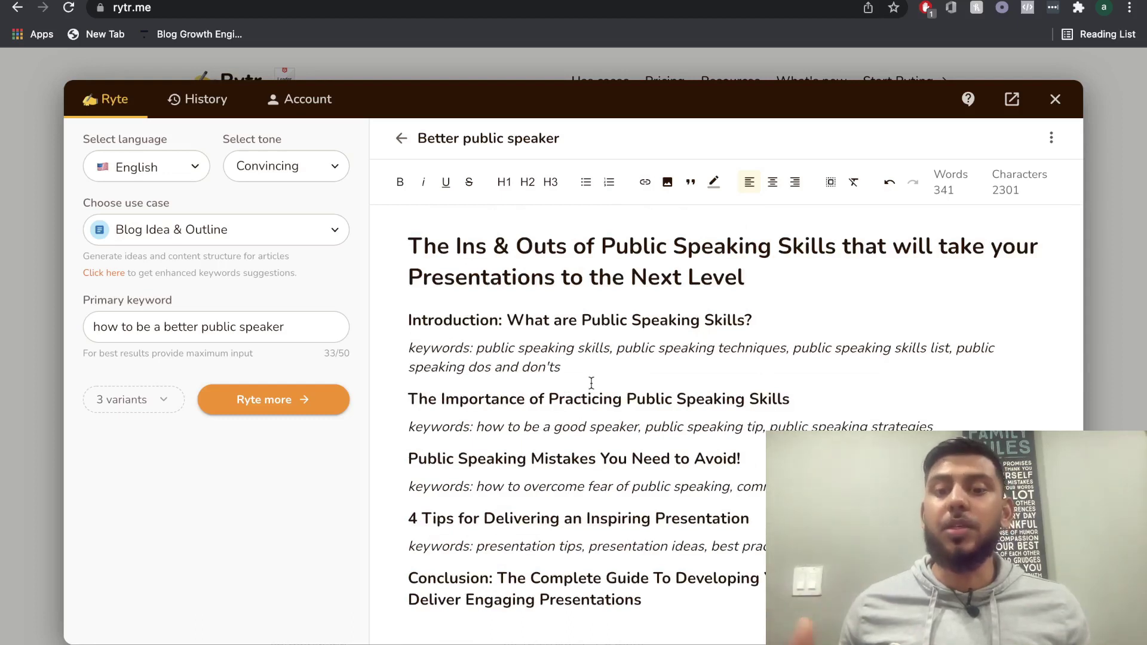
pyautogui.press('Delete')
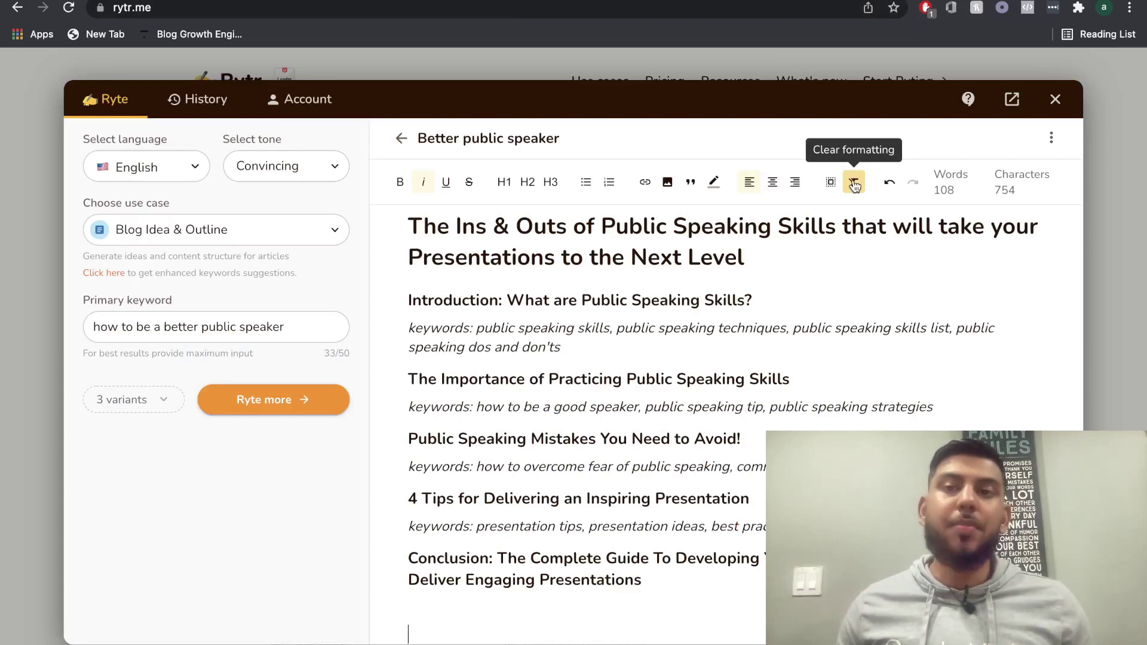
# Switch to Surfer and open the Content Editor draft for "how to be a better public speaker"
pyautogui.hotkey('ctrl', 'Tab')
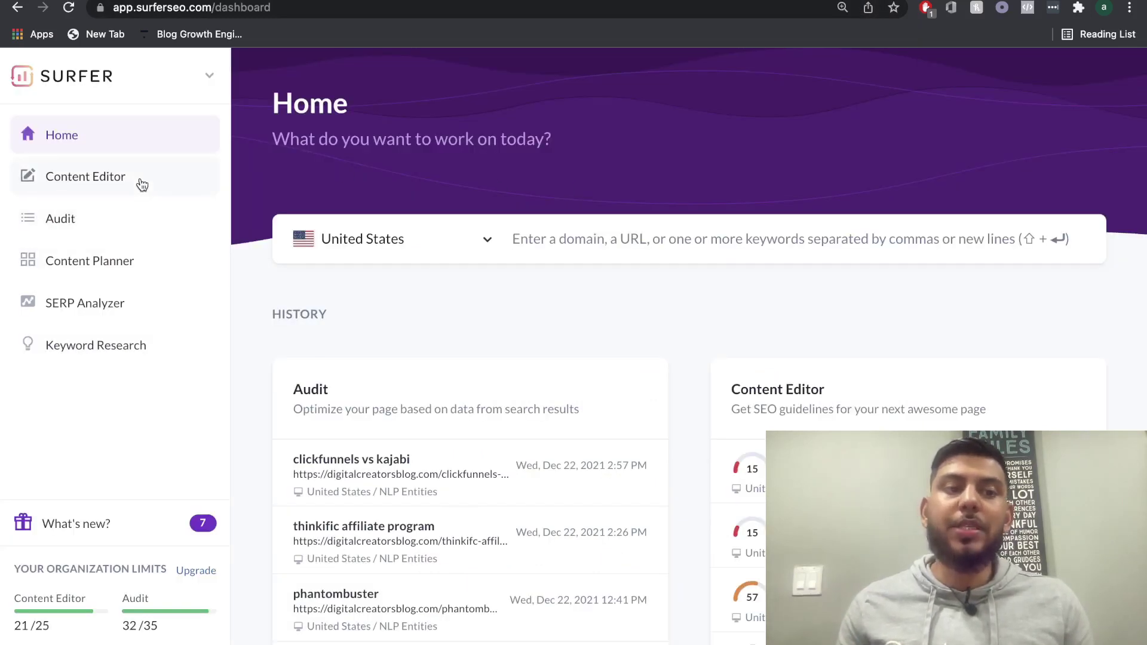
pyautogui.click(141, 182)
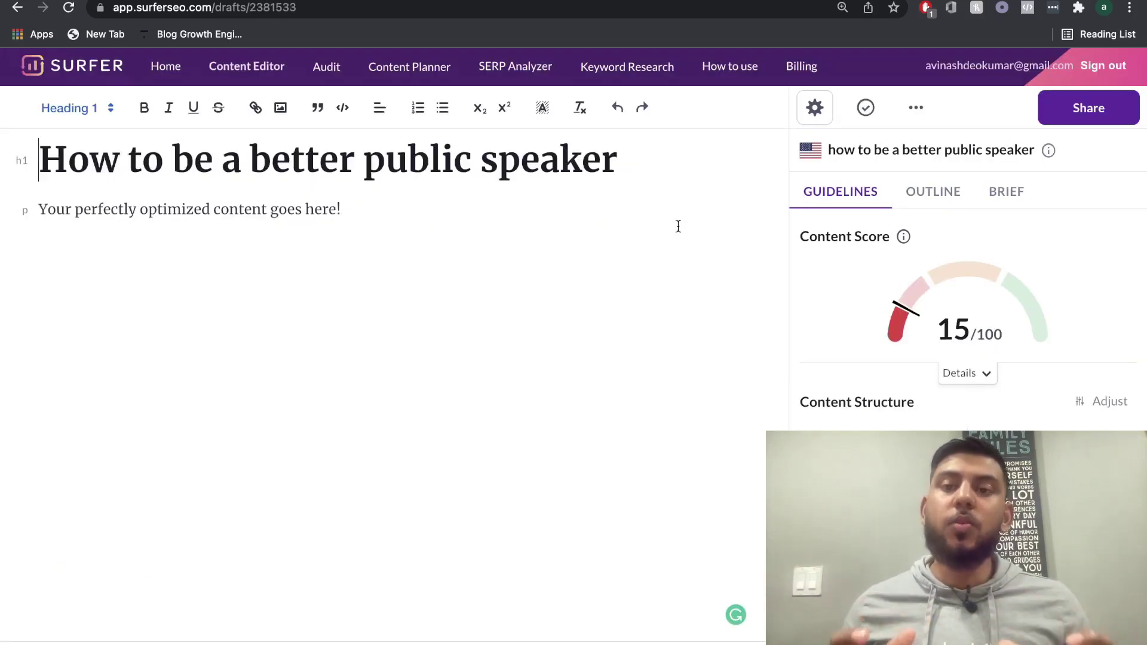
pyautogui.press('super+minus')
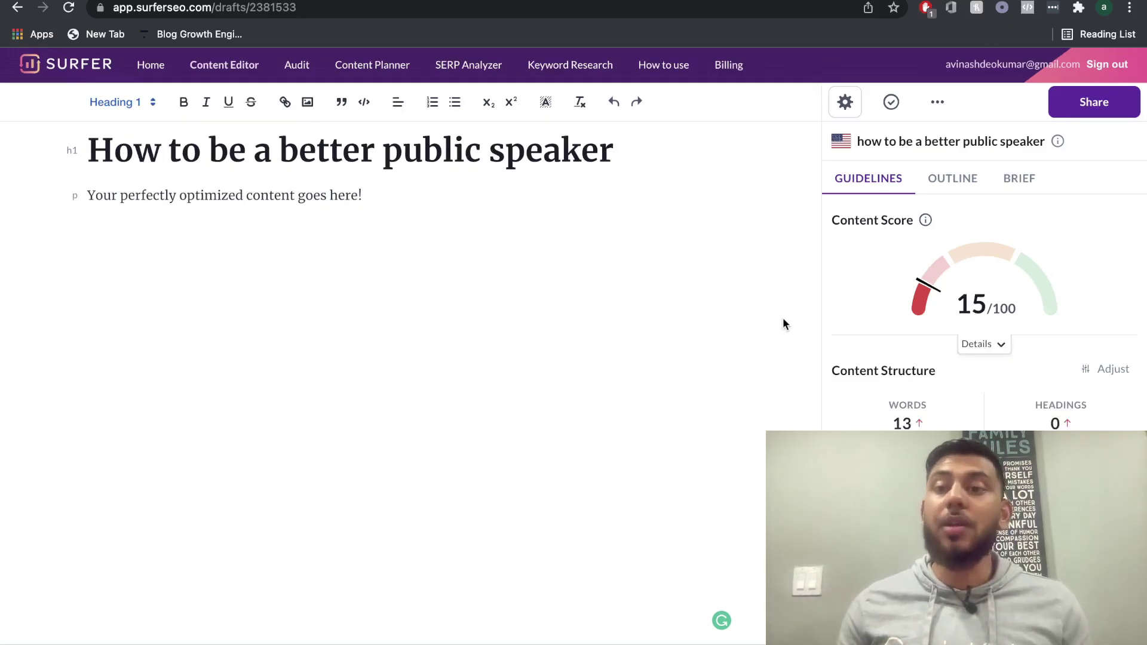
pyautogui.press('super+plus')
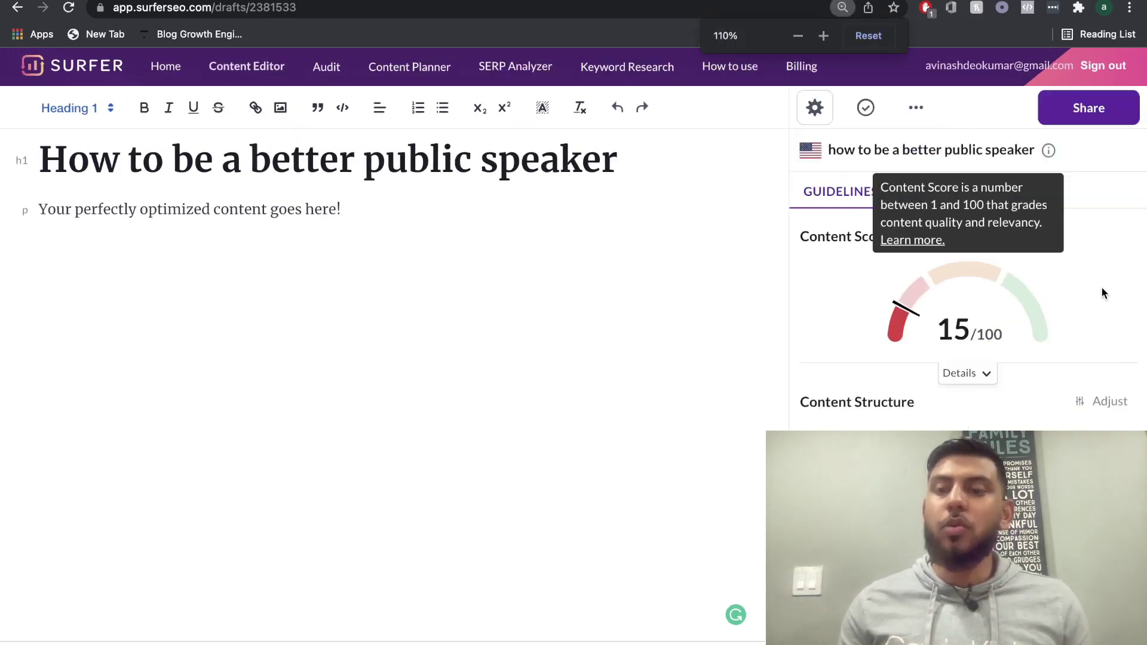
pyautogui.click(611, 303)
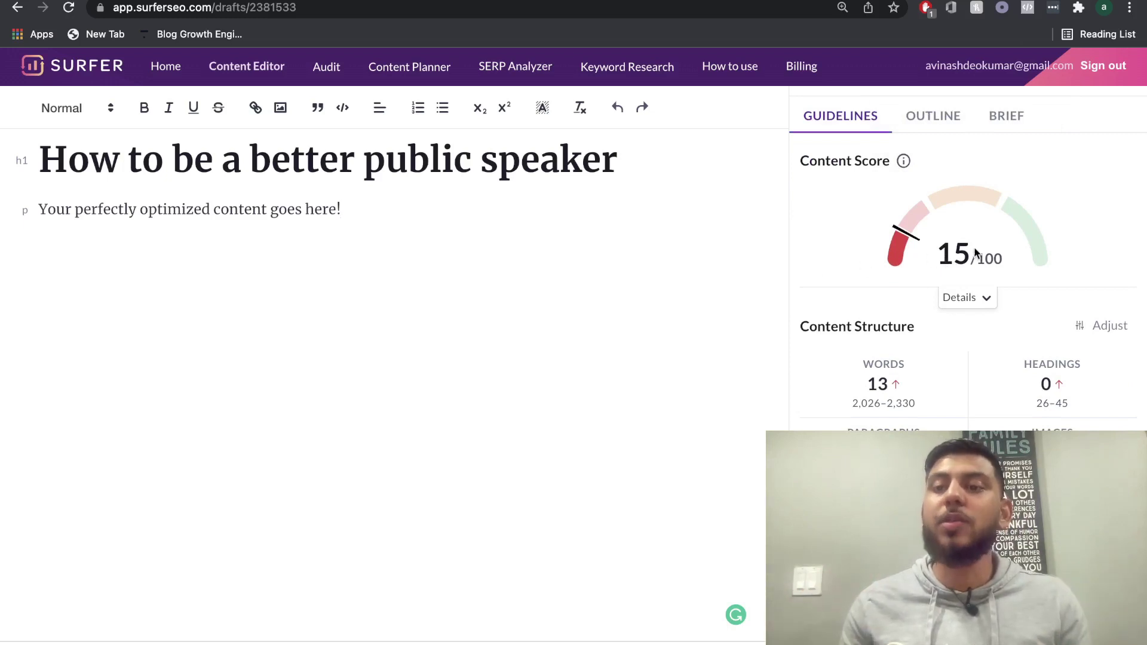
# Examine the draft's content score and the recommended ranges for words, headings, paragraphs and images
pyautogui.scroll(-2, 927, 299)
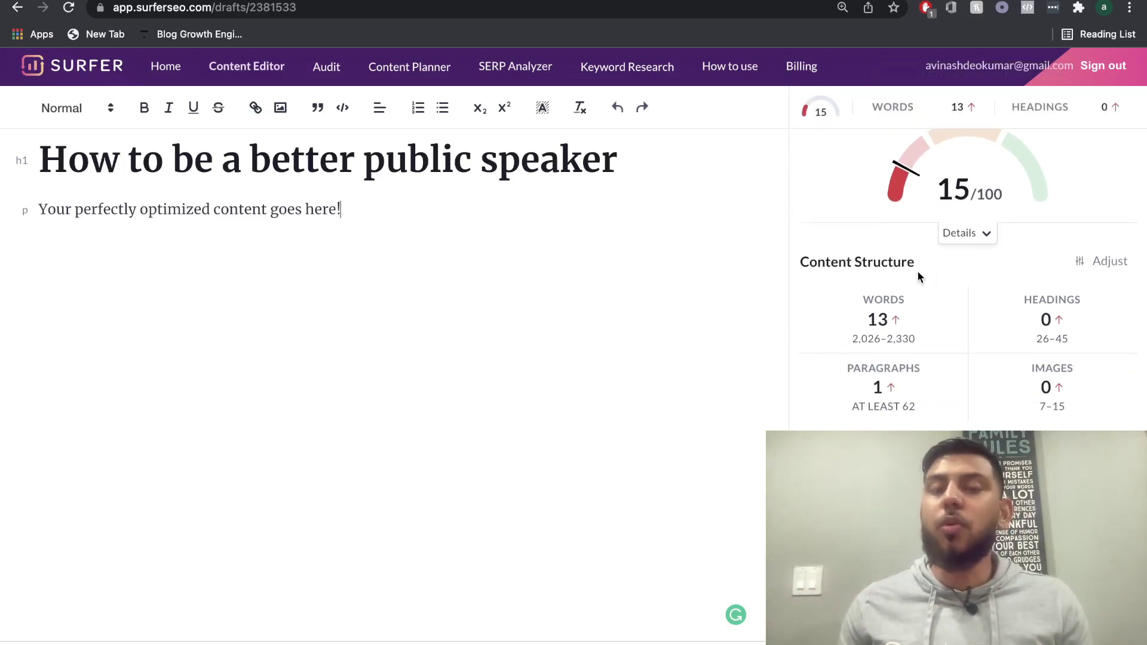
pyautogui.scroll(-2, 918, 276)
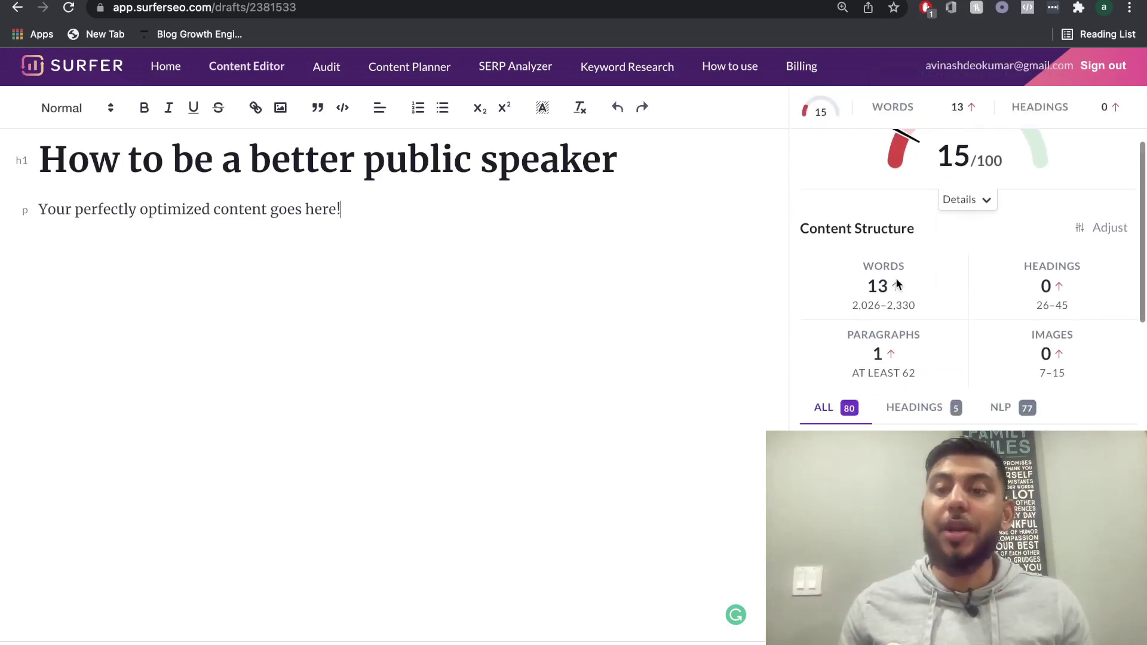
pyautogui.moveTo(906, 292)
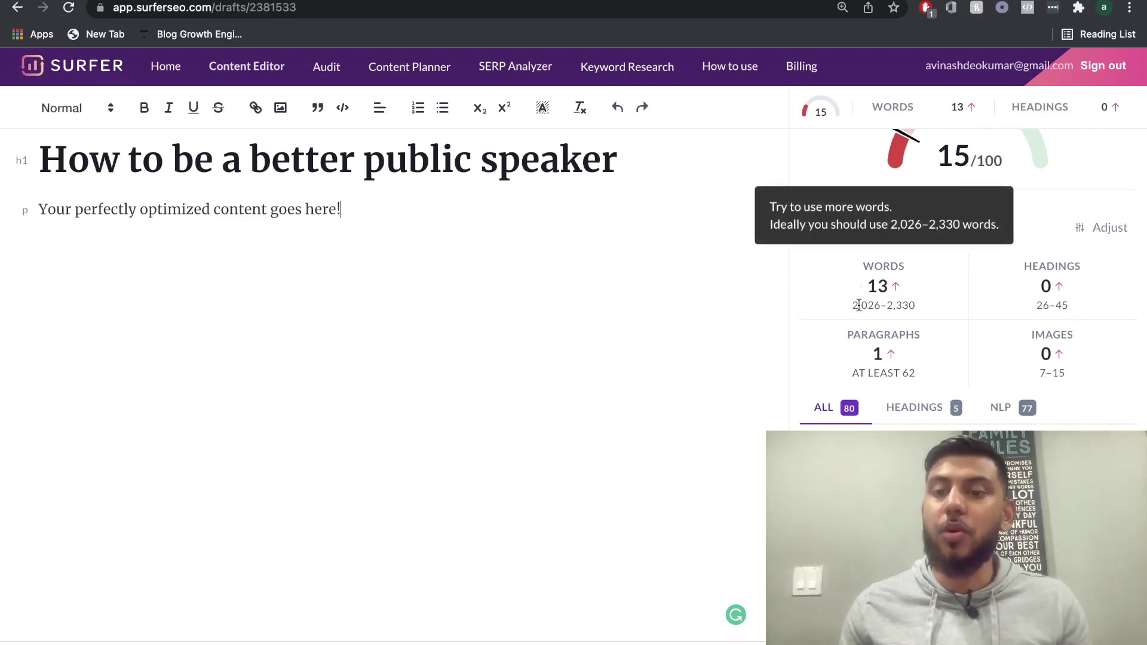
pyautogui.moveTo(852, 307); pyautogui.dragTo(927, 307)
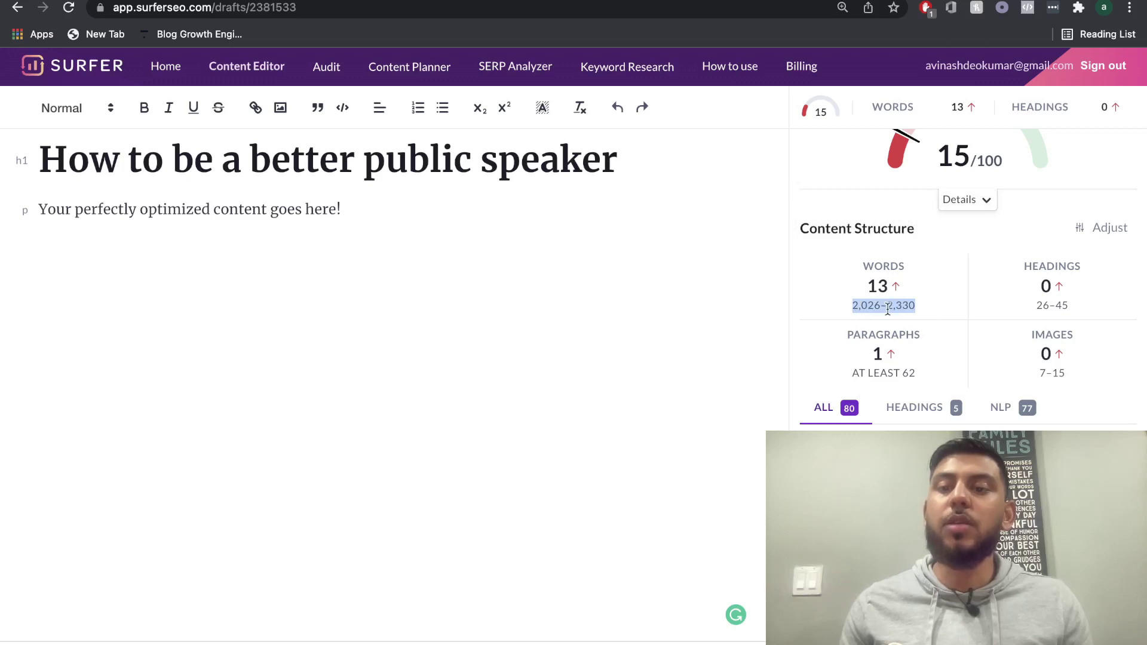
pyautogui.moveTo(895, 320)
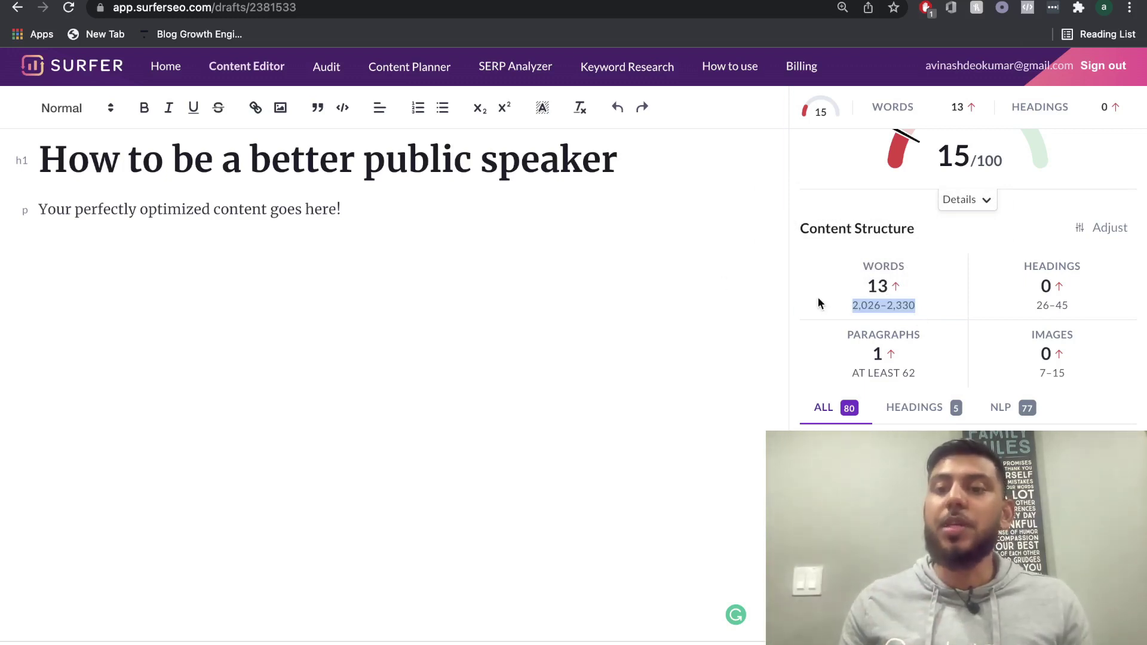
pyautogui.moveTo(845, 306)
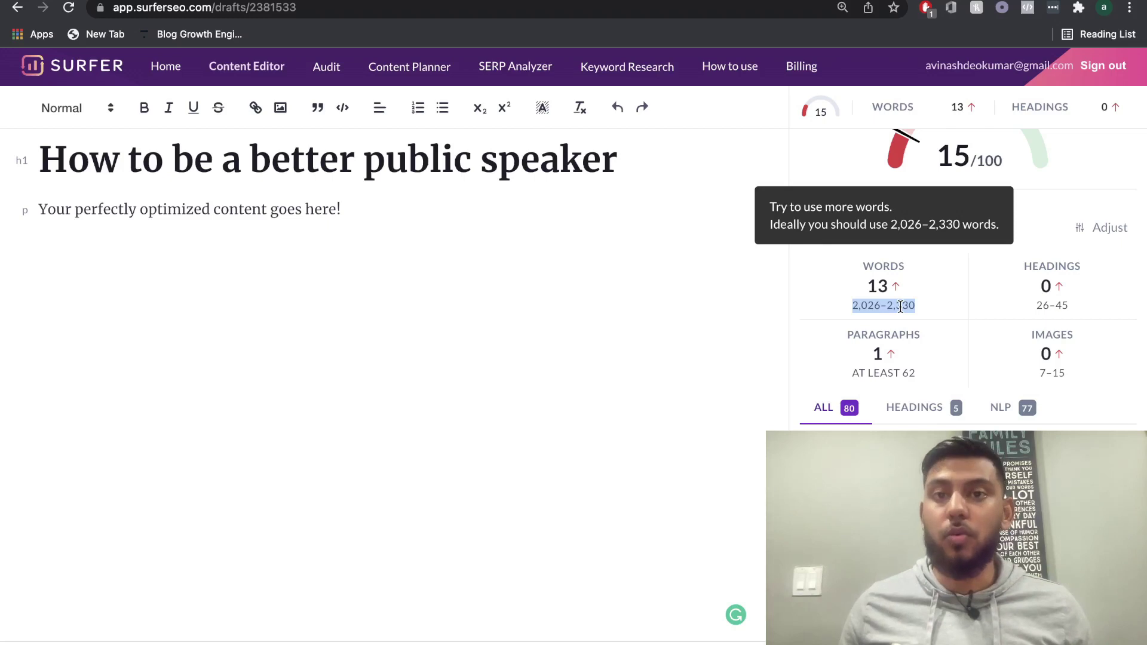
pyautogui.doubleClick(1050, 306)
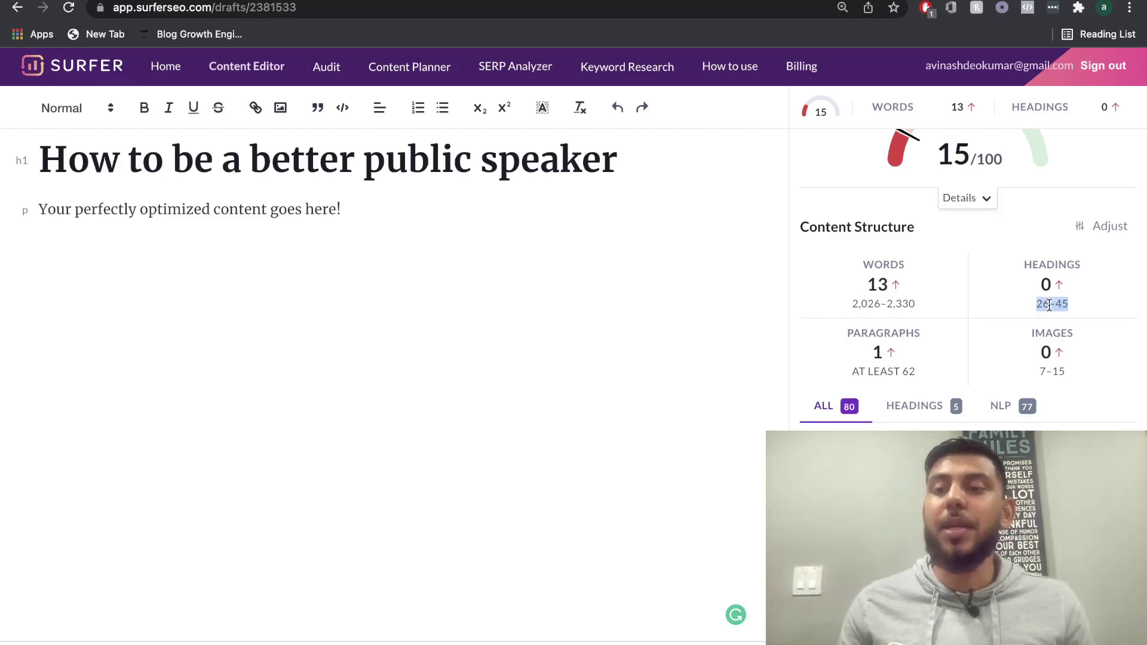
pyautogui.scroll(-1, 1015, 307)
pyautogui.click(898, 353)
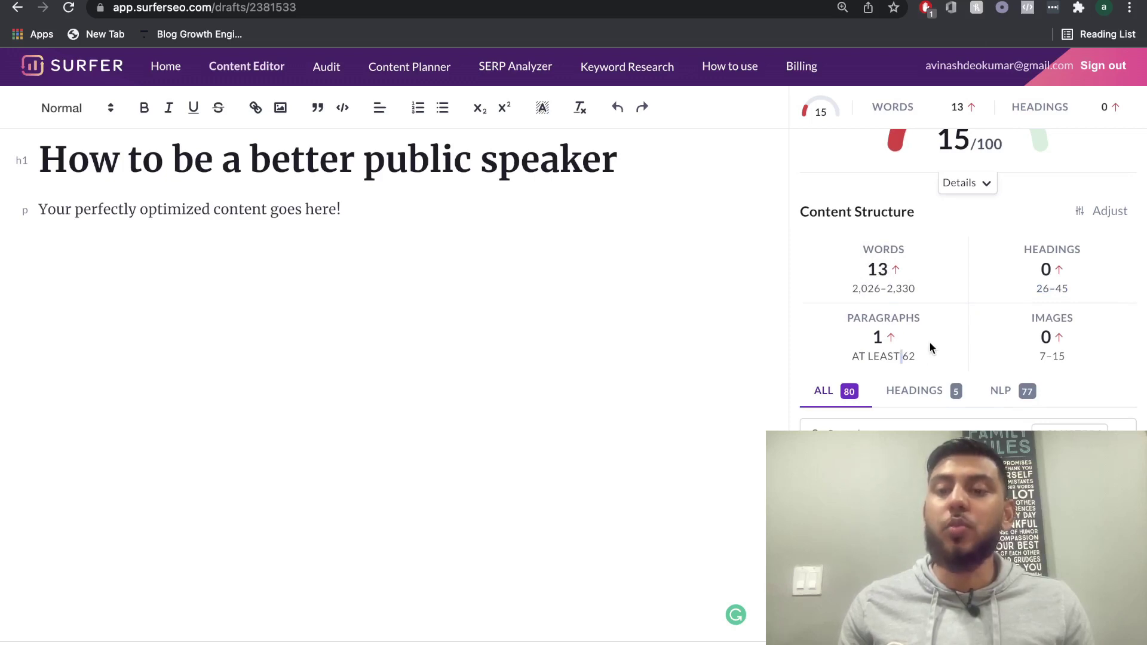
pyautogui.scroll(-1, 931, 348)
pyautogui.doubleClick(1046, 326)
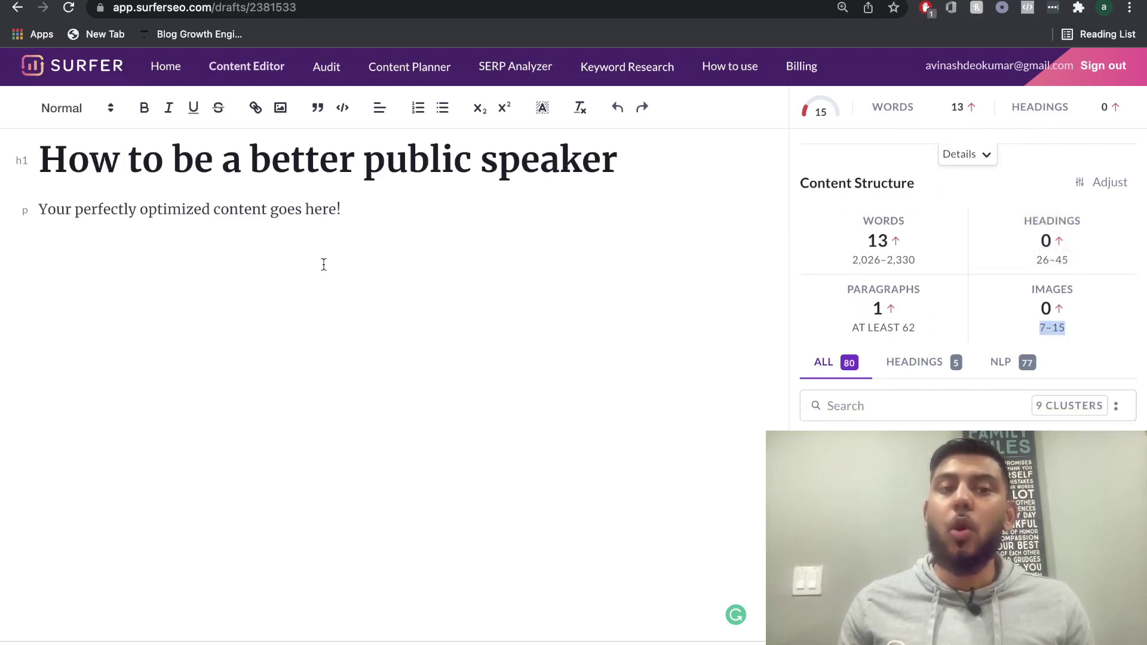
# Examine the suggested keywords for the article and how often each one should be used
pyautogui.scroll(-5, 858, 443)
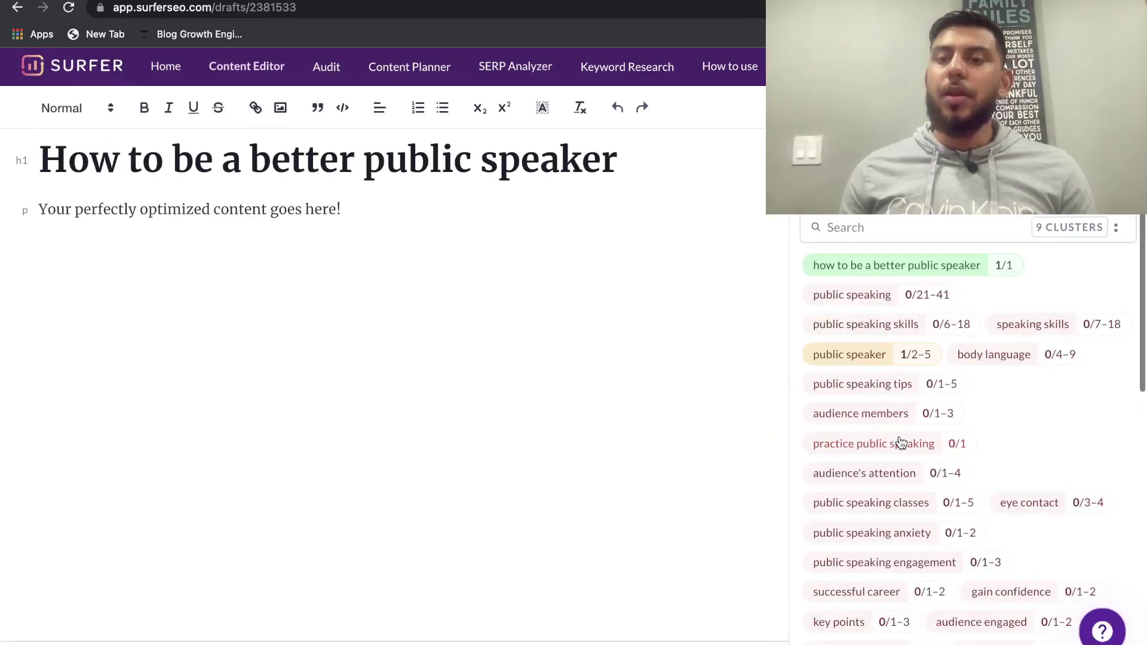
pyautogui.scroll(-1, 896, 287)
pyautogui.scroll(1, 866, 261)
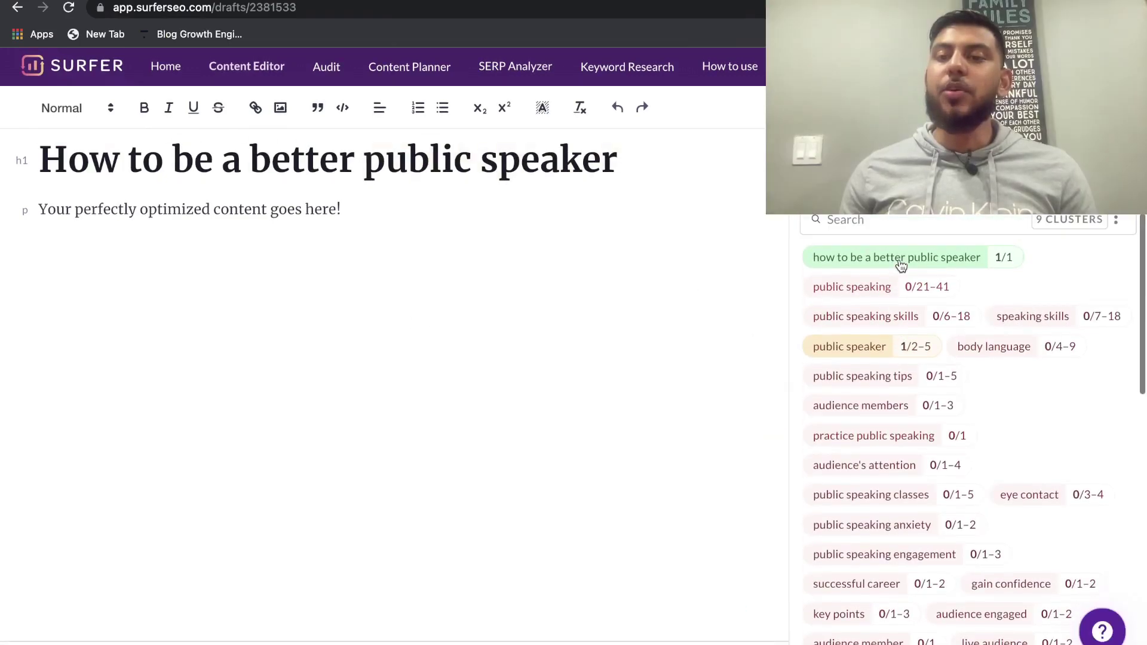
pyautogui.scroll(-1, 910, 315)
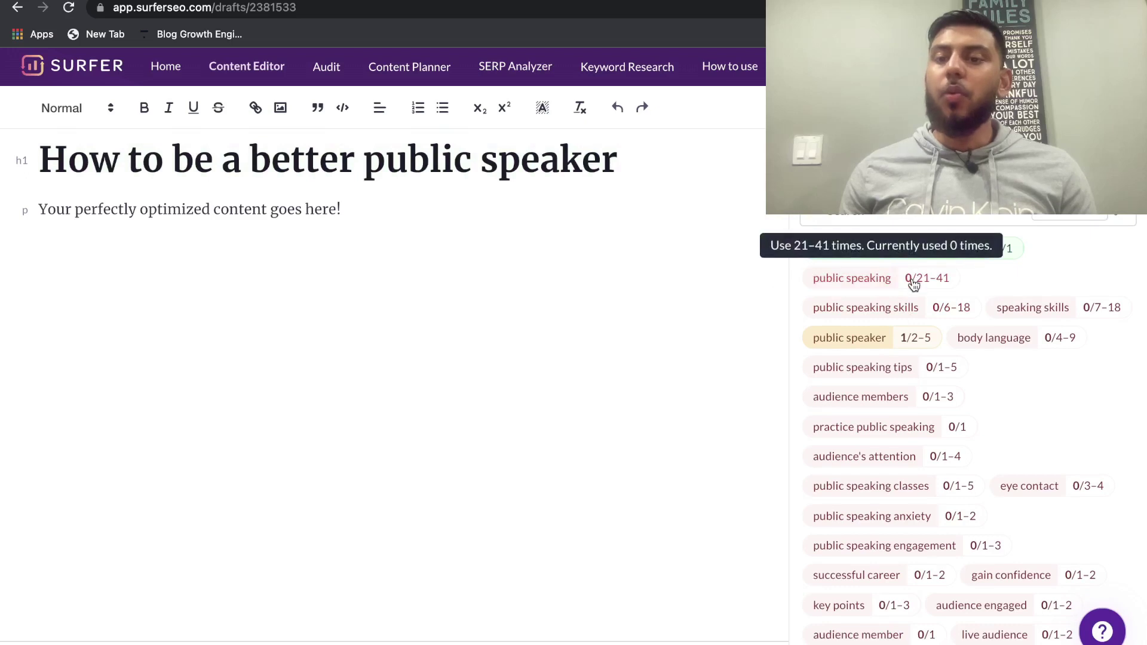
pyautogui.moveTo(911, 380)
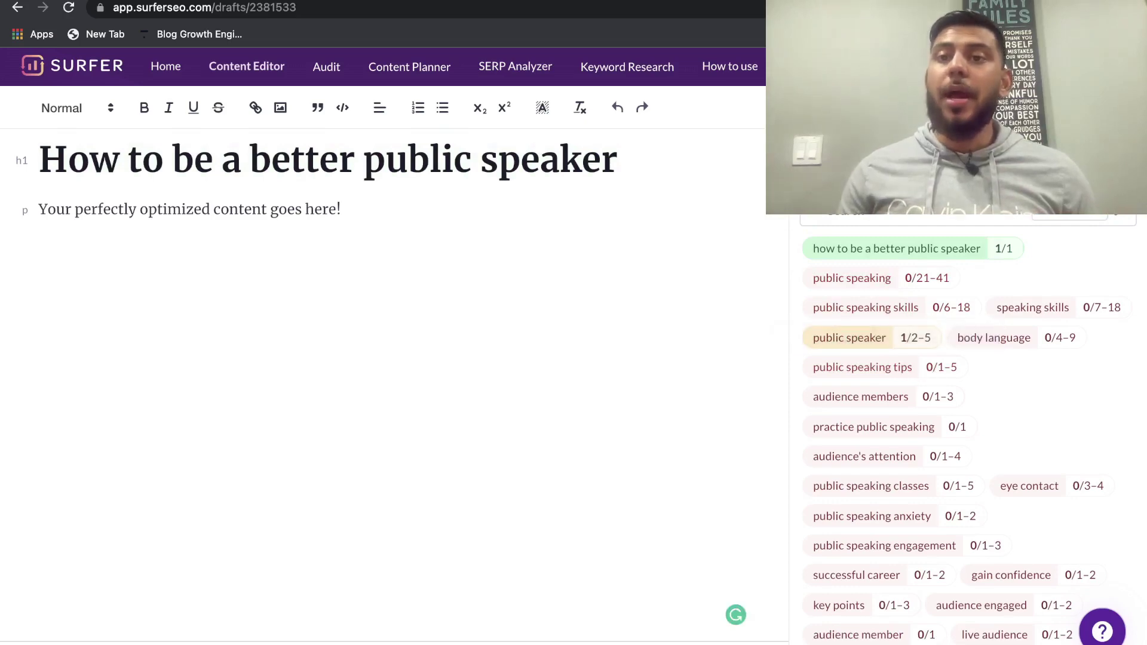
# Switch to the Google results for "how to be a better public speaker" and review the ranking articles and videos
pyautogui.hotkey('ctrl', 'Tab')
pyautogui.click(71, 544)
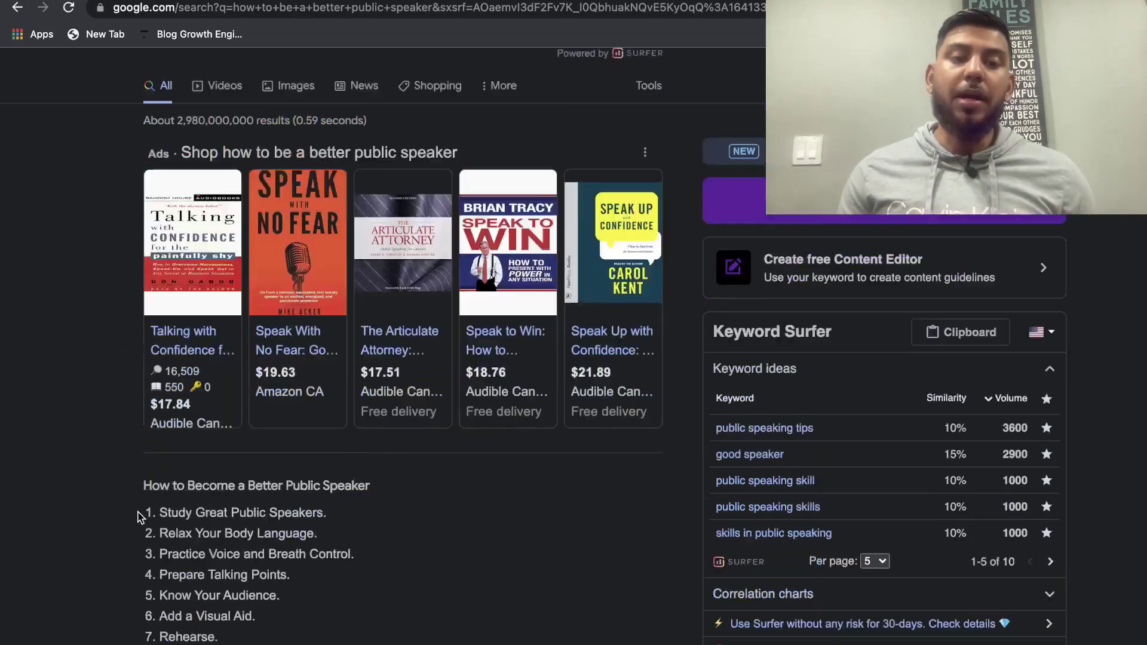
pyautogui.scroll(-10, 141, 515)
pyautogui.scroll(-1, 139, 517)
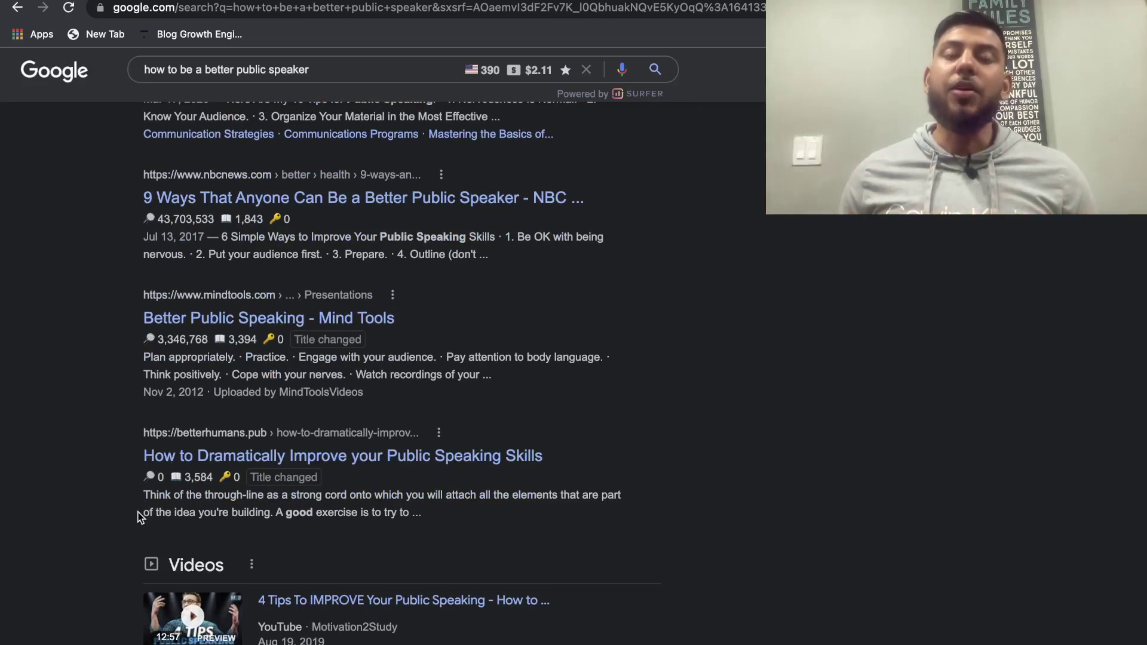
pyautogui.scroll(-5, 328, 390)
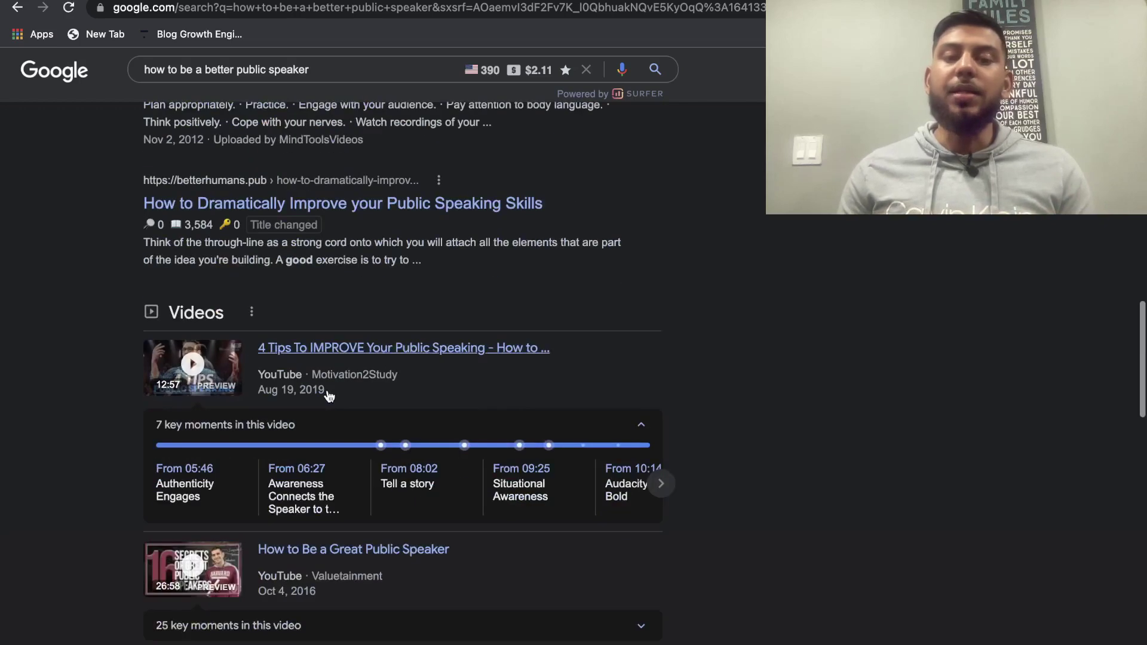
# Return to the Surfer draft and compare the full keyword list with the terms suggested for headings and the NLP terms
pyautogui.hotkey('ctrl', 'Tab')
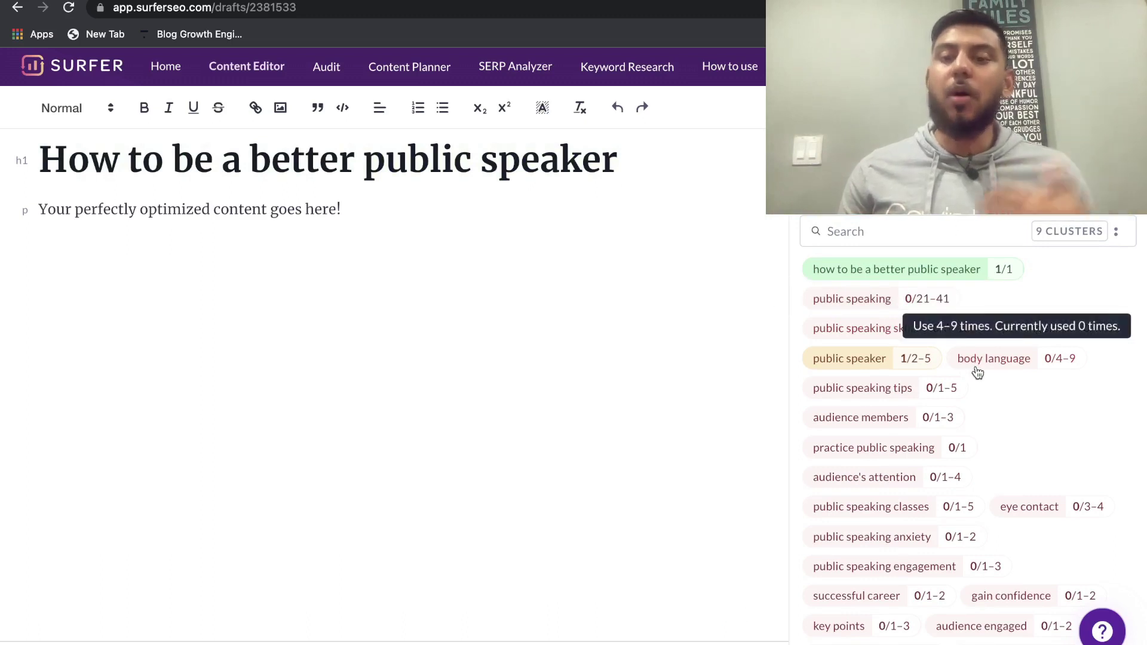
pyautogui.scroll(-1, 956, 389)
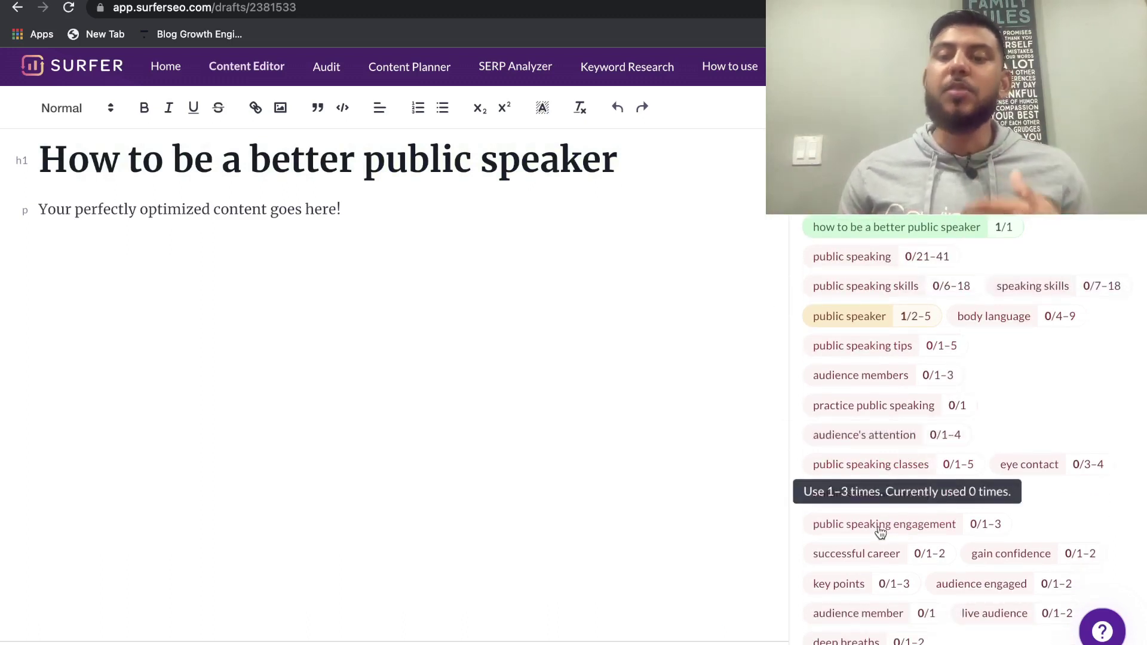
pyautogui.scroll(1, 883, 309)
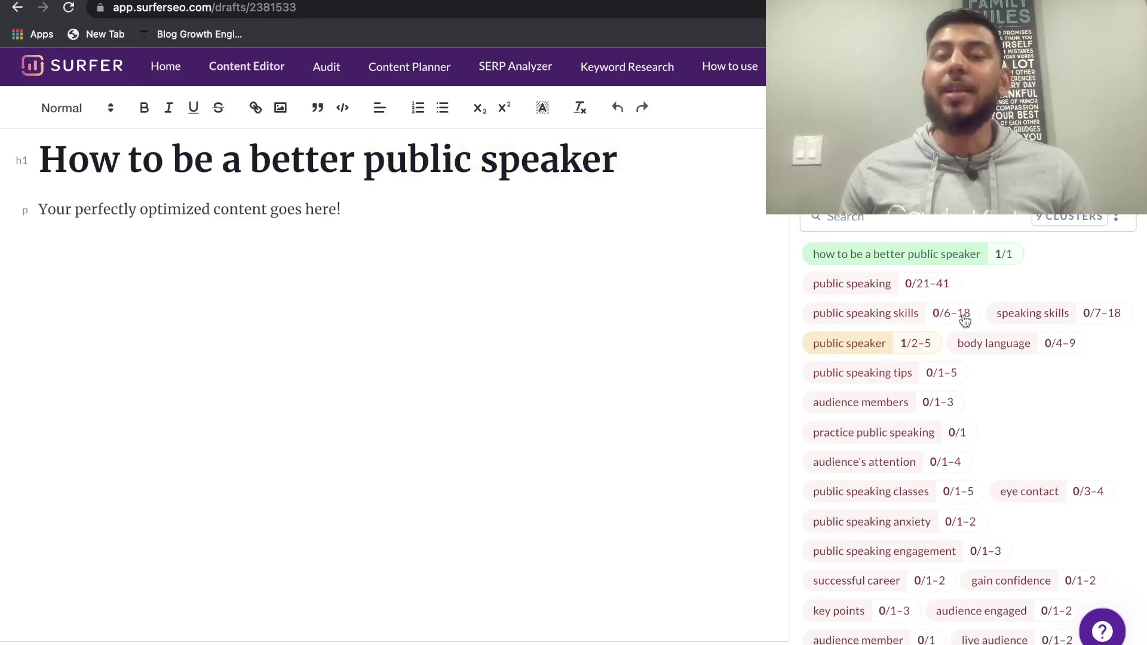
pyautogui.click(914, 173)
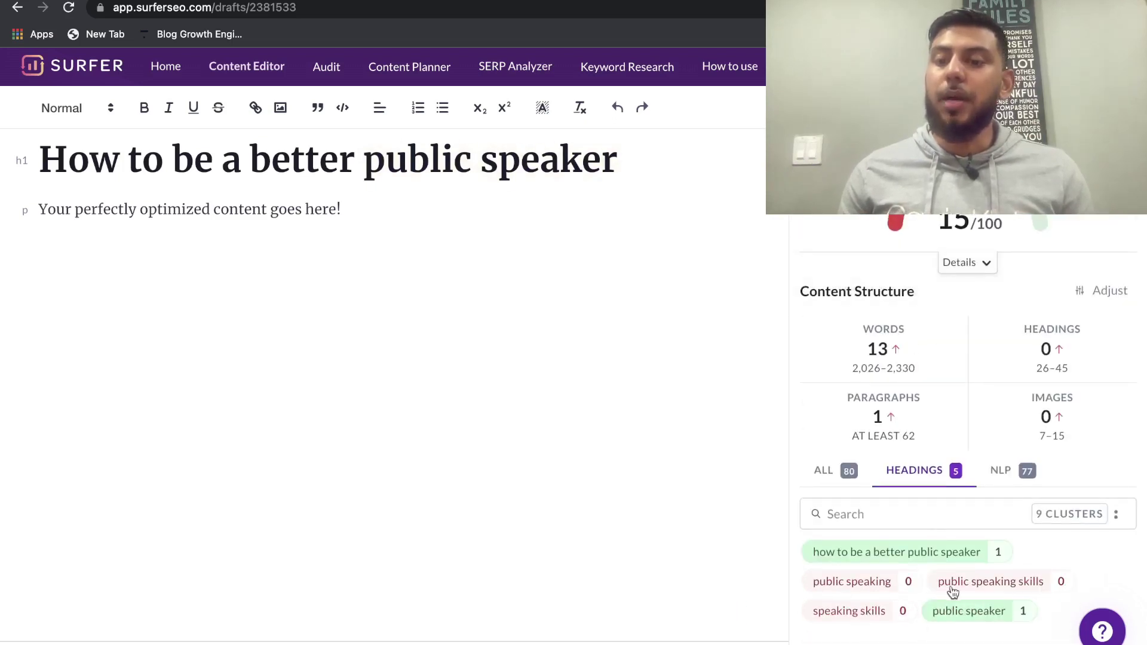
pyautogui.click(1001, 486)
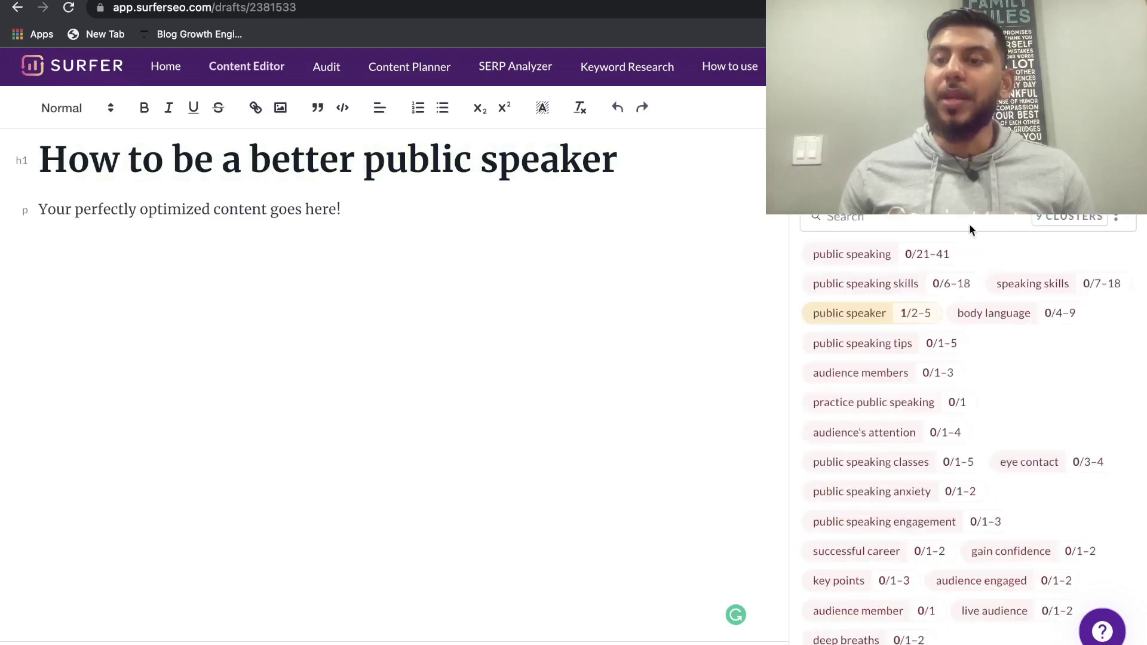
pyautogui.scroll(-1, 973, 389)
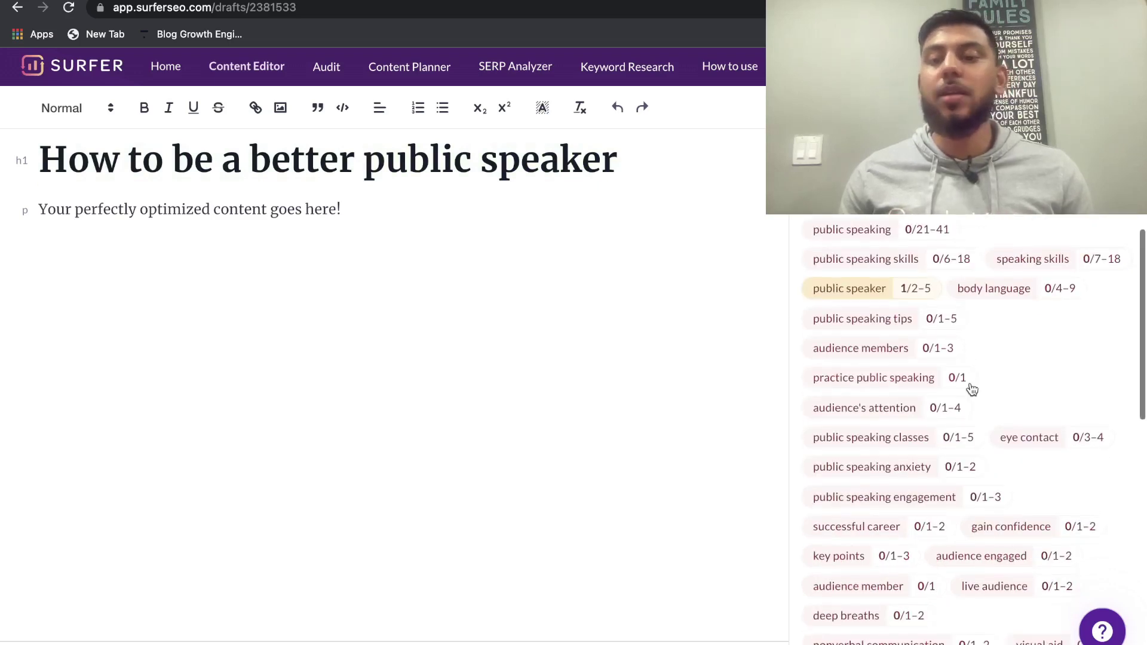
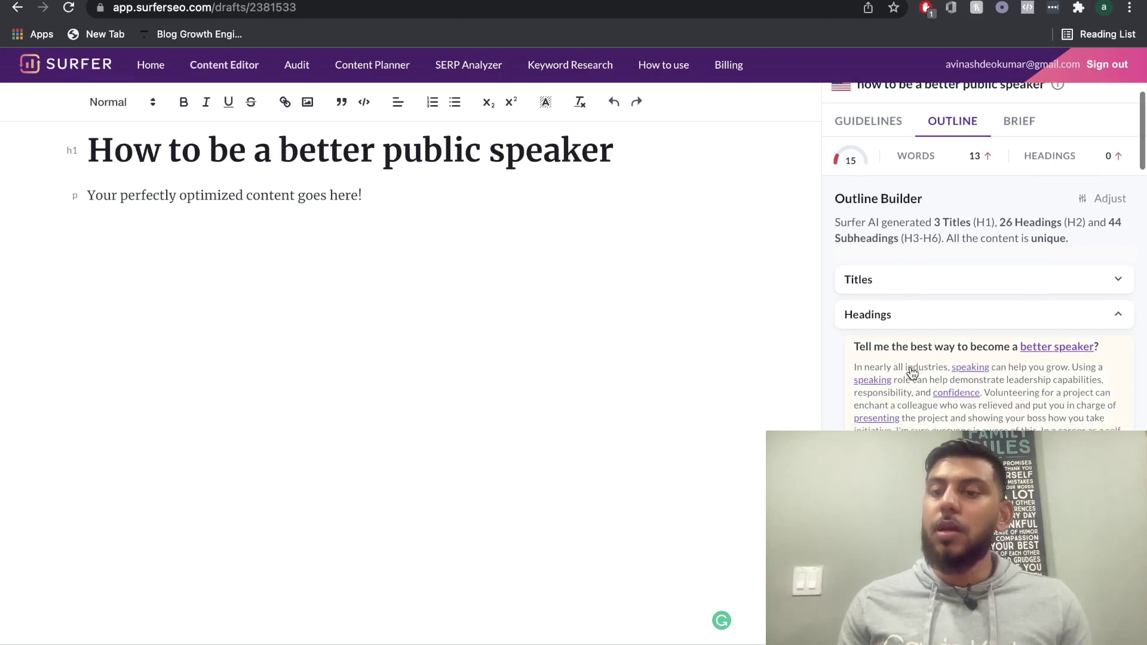
# Review the Outline Builder's generated headings with their paragraphs, plus its suggested questions
pyautogui.scroll(-3, 1038, 370)
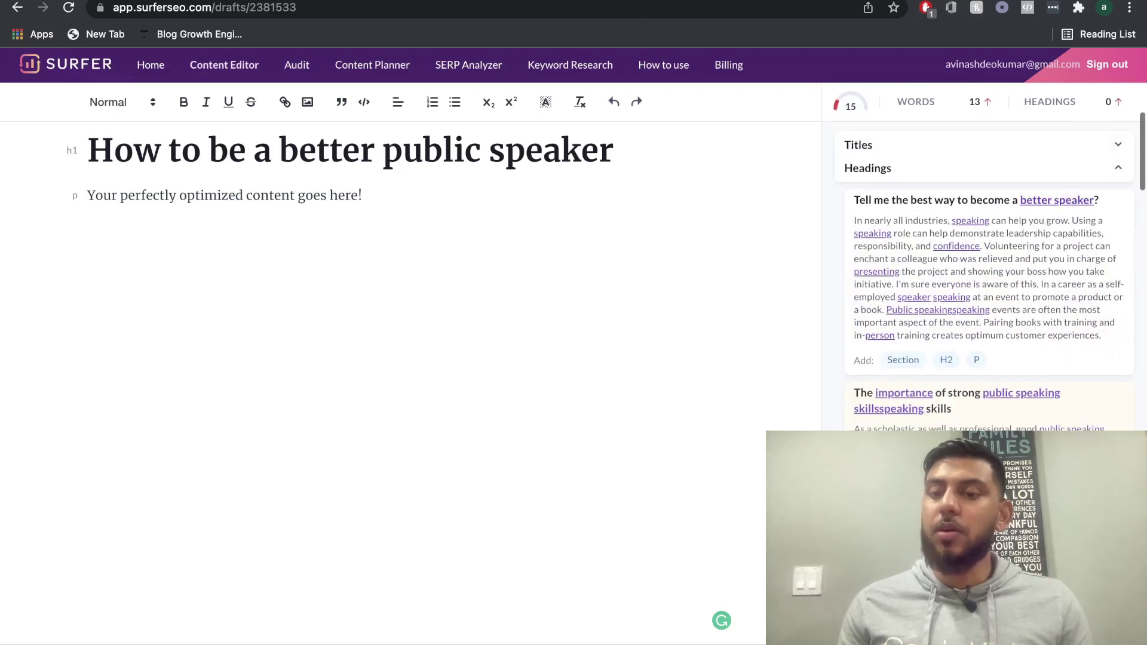
pyautogui.scroll(-8, 1003, 407)
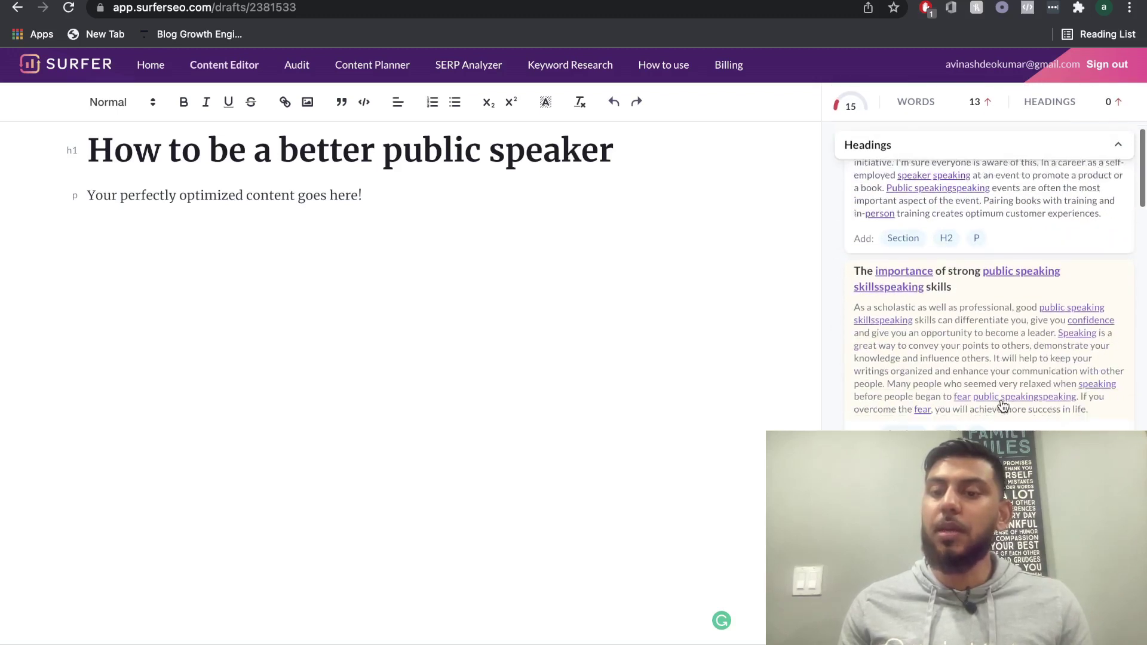
pyautogui.scroll(-4, 986, 280)
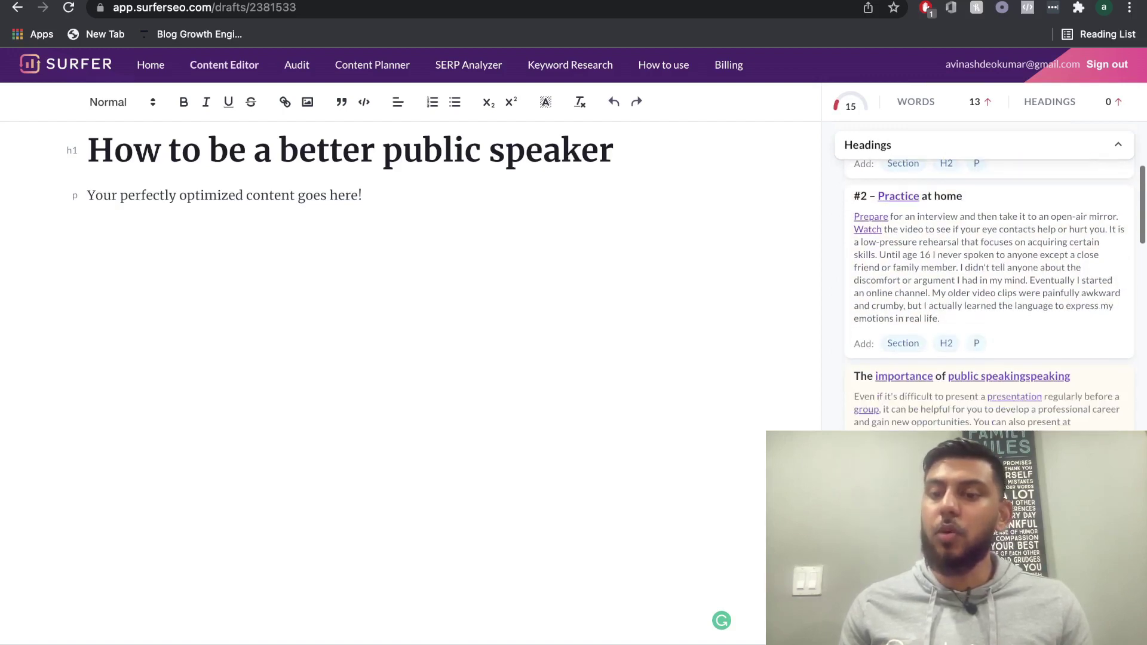
pyautogui.scroll(12, 986, 281)
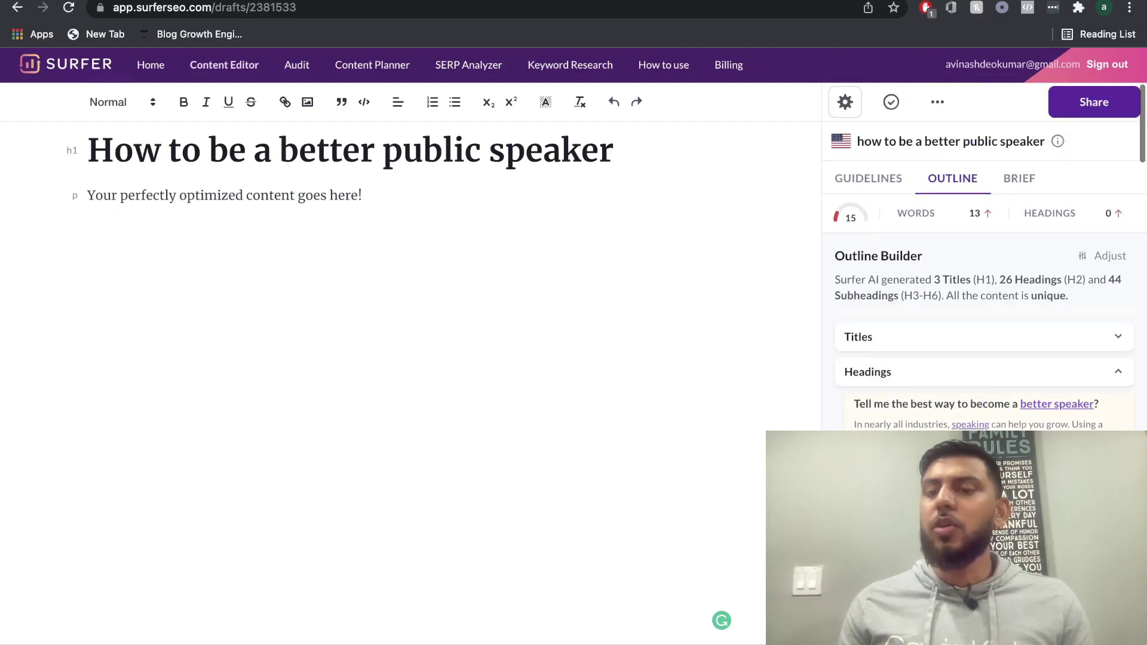
pyautogui.click(963, 377)
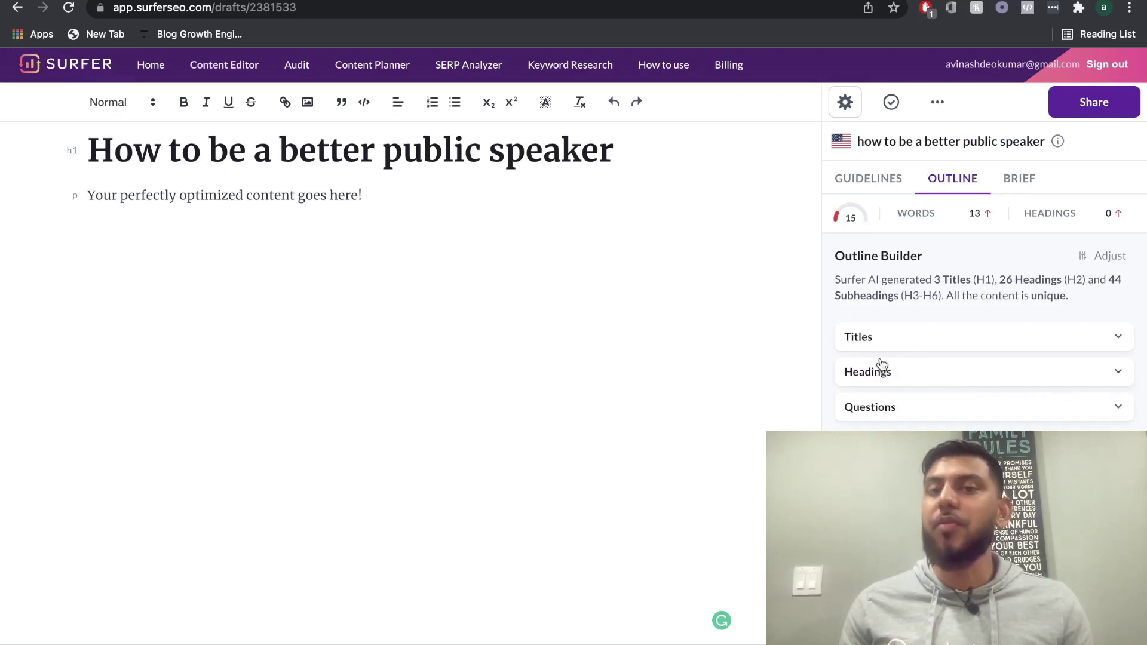
pyautogui.click(885, 407)
pyautogui.scroll(-3, 894, 328)
pyautogui.scroll(-1, 894, 325)
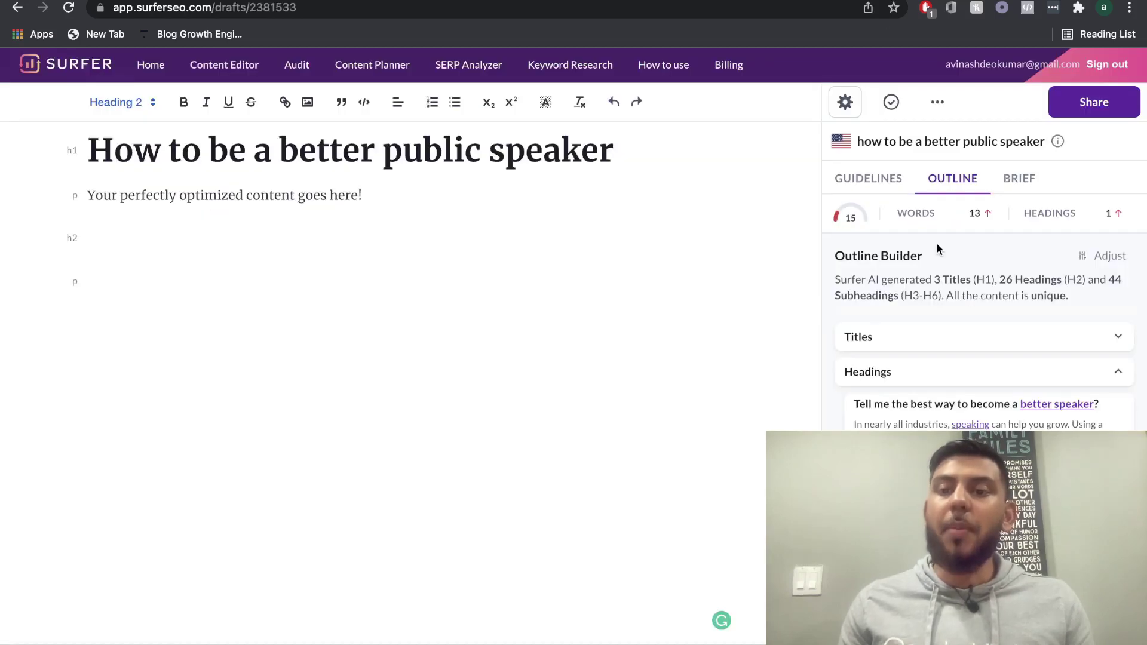
# Add the suggested section "The importance of strong public speaking skills", heading and paragraph, to the draft
pyautogui.scroll(-3, 939, 250)
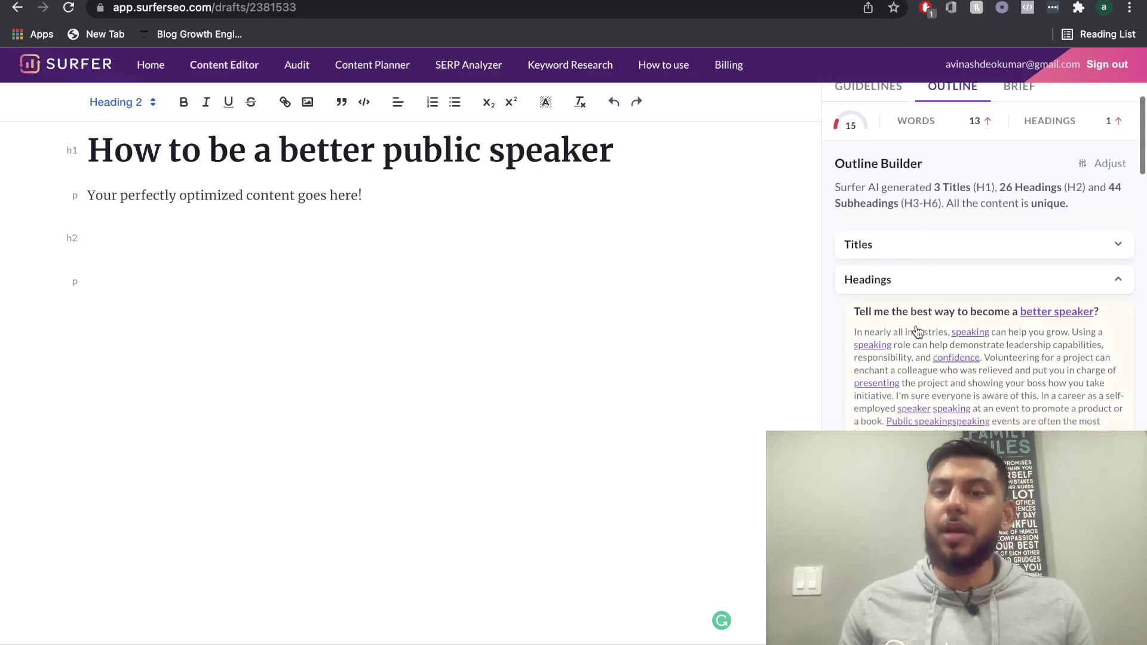
pyautogui.scroll(-5, 935, 340)
pyautogui.click(912, 380)
pyautogui.scroll(-1, 912, 380)
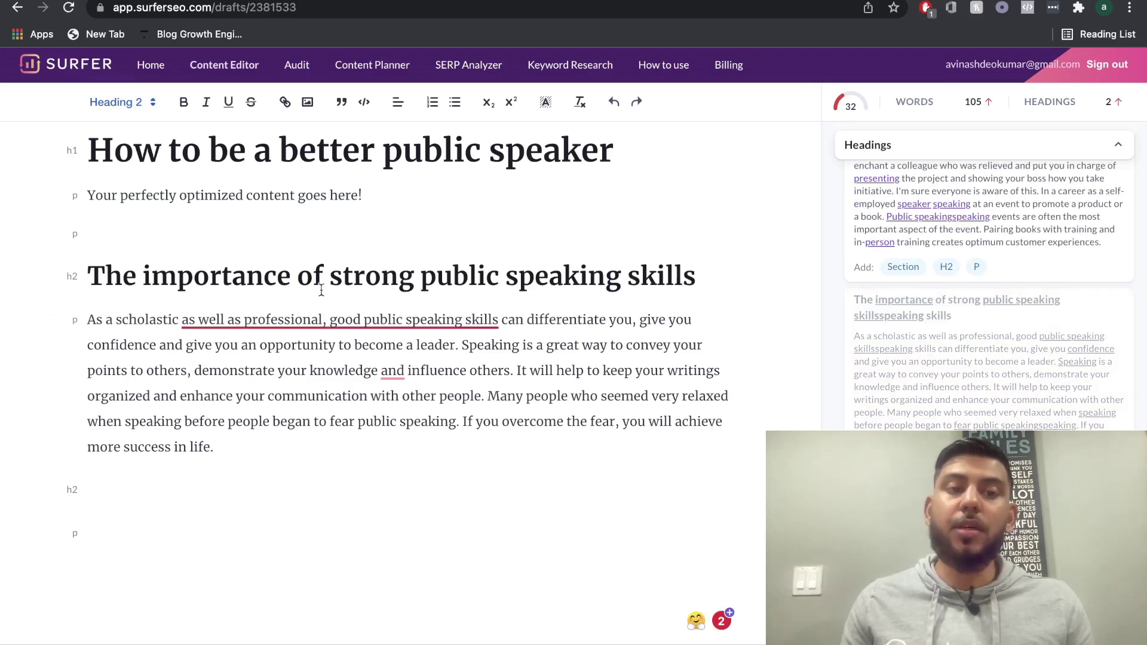
# Copy the heading "The importance of strong public speaking skills" into the Rytr outline, directly below the introduction's keywords
pyautogui.tripleClick(403, 274)
pyautogui.press('super+c')
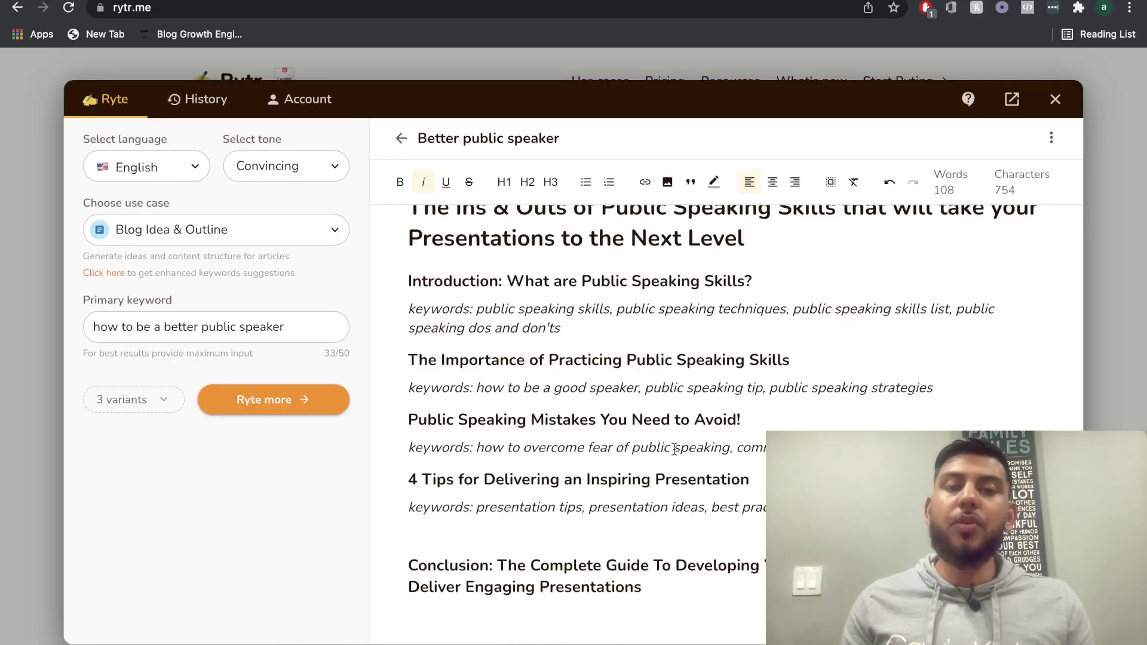
pyautogui.scroll(1, 674, 449)
pyautogui.click(736, 362)
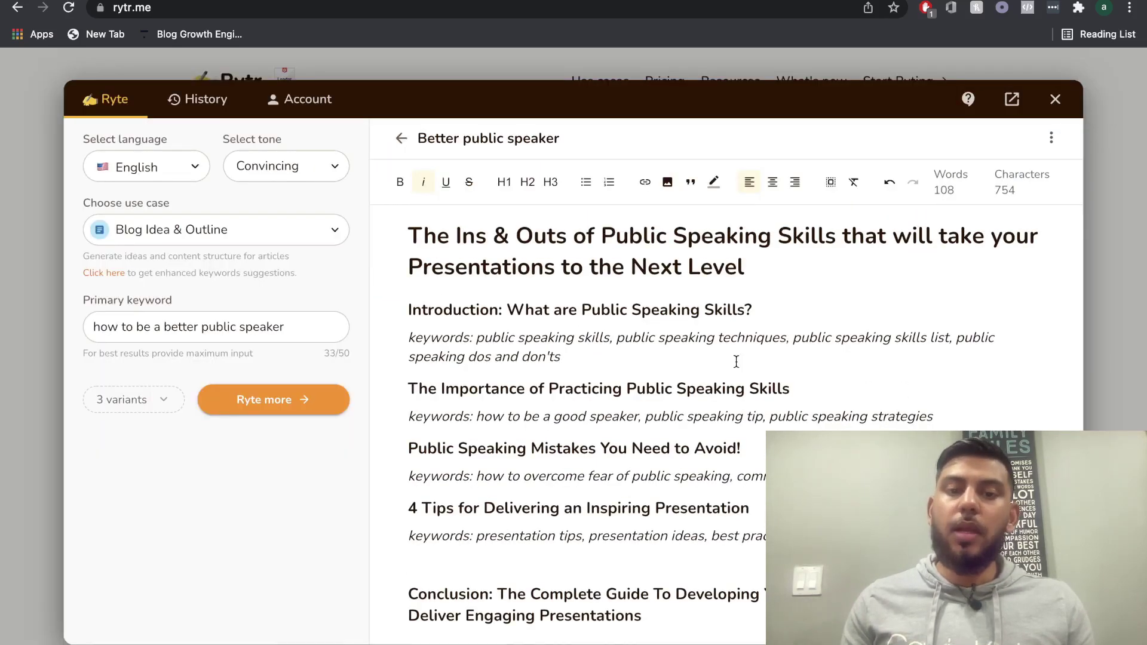
pyautogui.press('Return')
pyautogui.press('super+v')
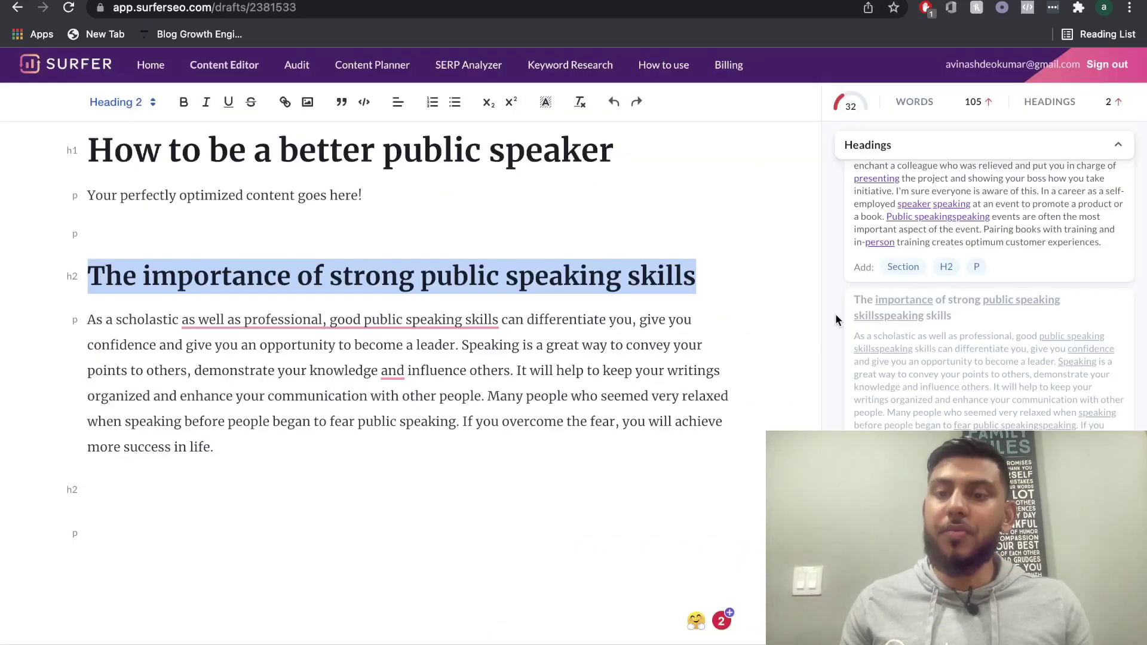
# Back in the Surfer draft, add the suggested section "How can I improve my public speaking skills?" from the generated headings
pyautogui.scroll(-3, 919, 337)
pyautogui.scroll(-3, 920, 338)
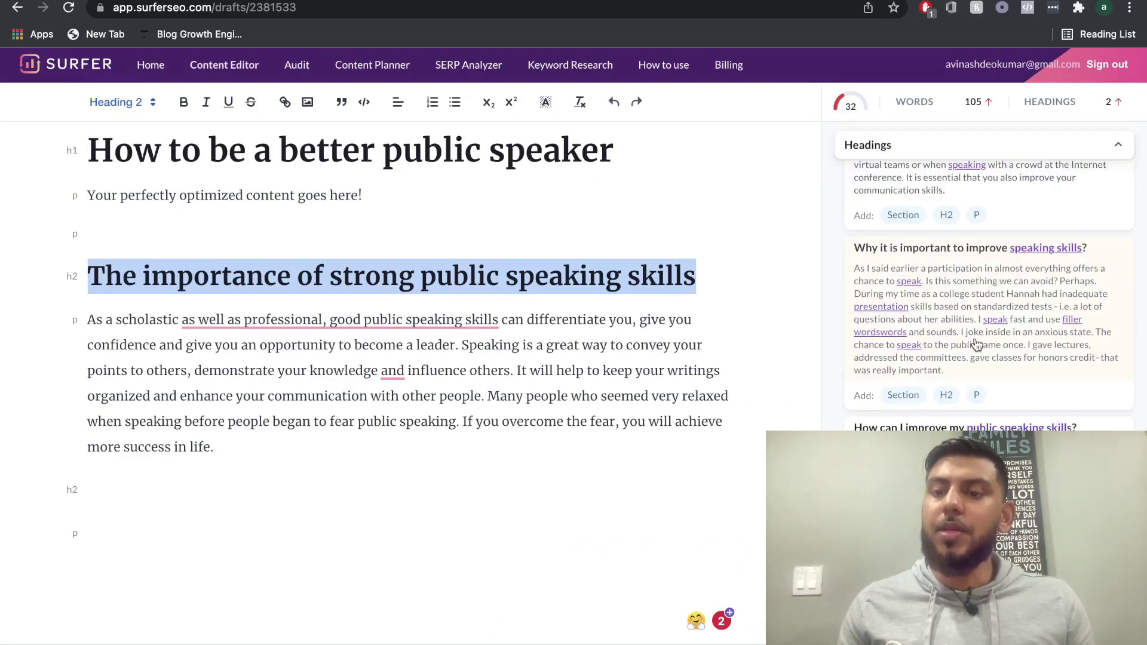
pyautogui.scroll(5, 977, 345)
pyautogui.scroll(-4, 956, 370)
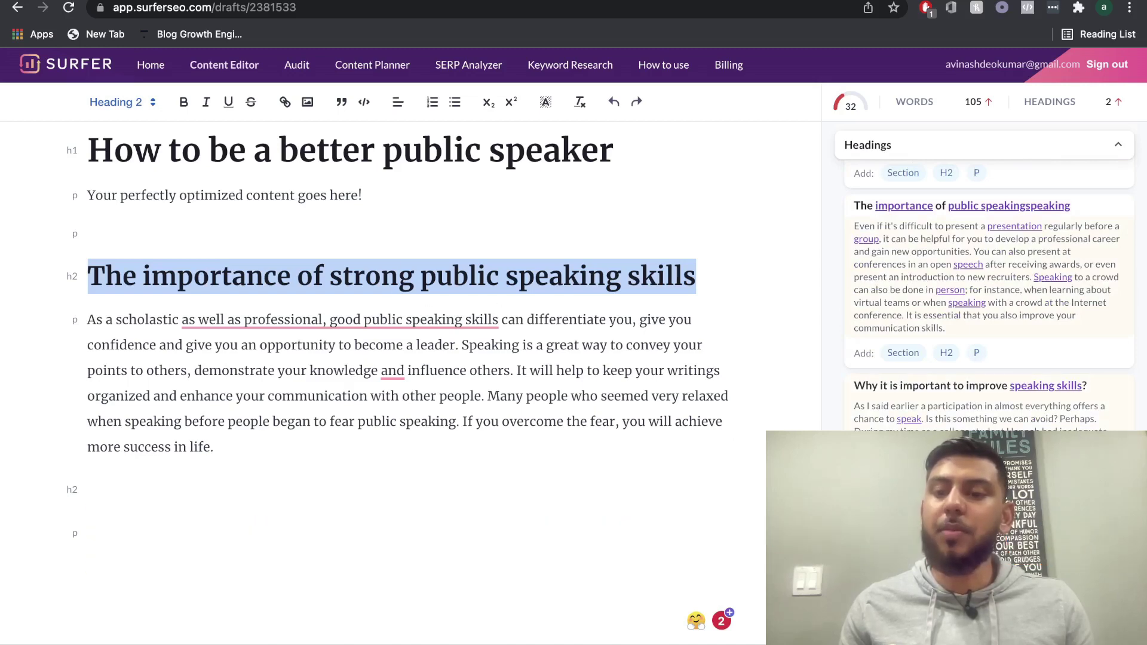
pyautogui.scroll(-5, 941, 364)
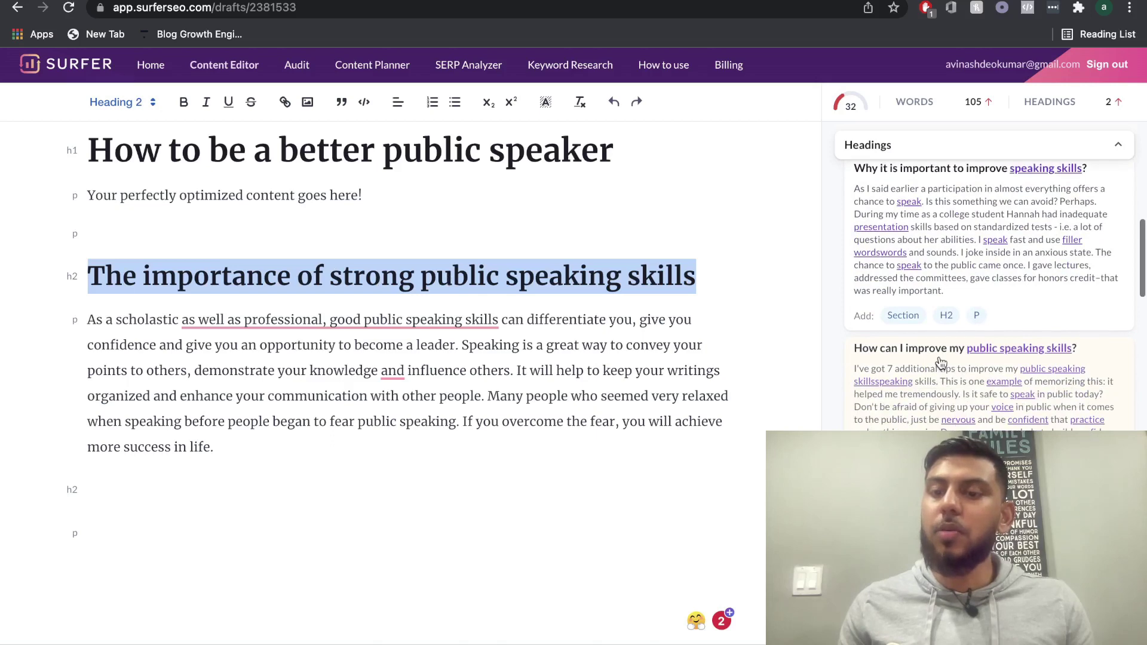
pyautogui.click(960, 365)
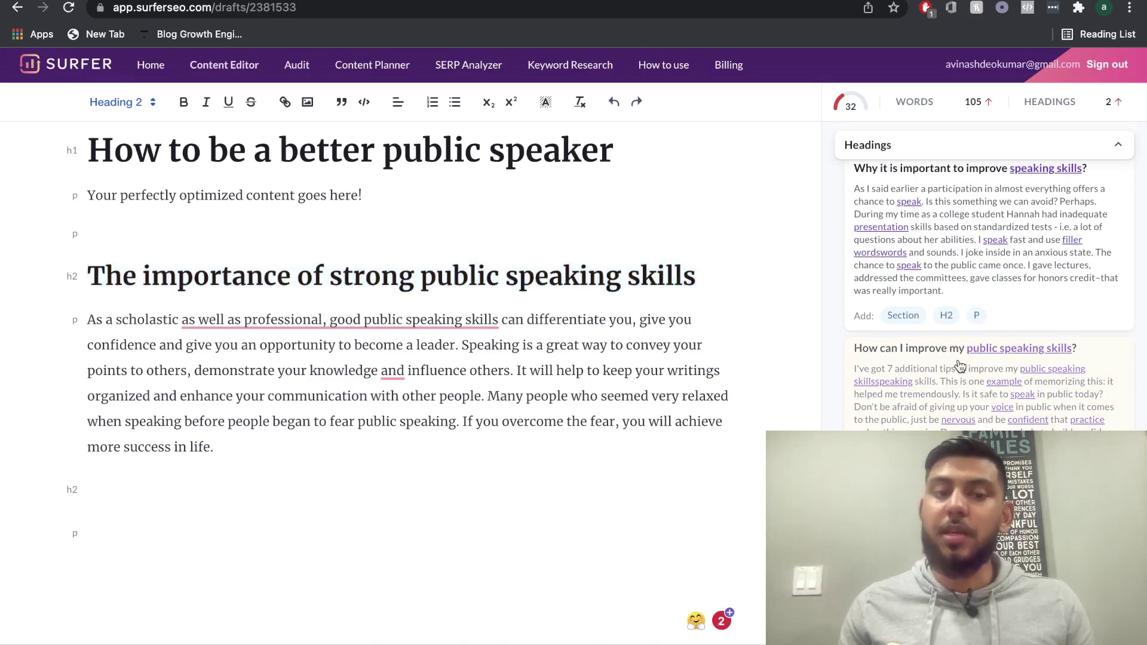
# Copy the heading "How can I improve my public speaking skills?" into the Rytr outline, below the keywords of the public speaking mistakes section
pyautogui.tripleClick(291, 305)
pyautogui.hotkey('ctrl', 'c')
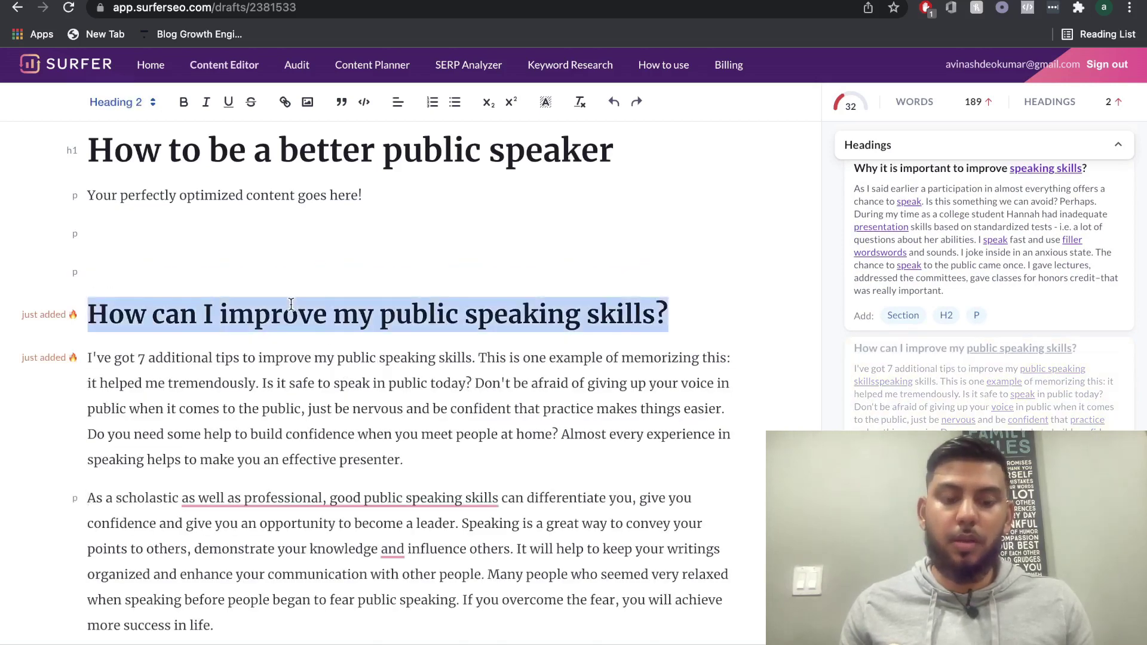
pyautogui.hotkey('ctrl', 'Tab')
pyautogui.scroll(-1, 606, 476)
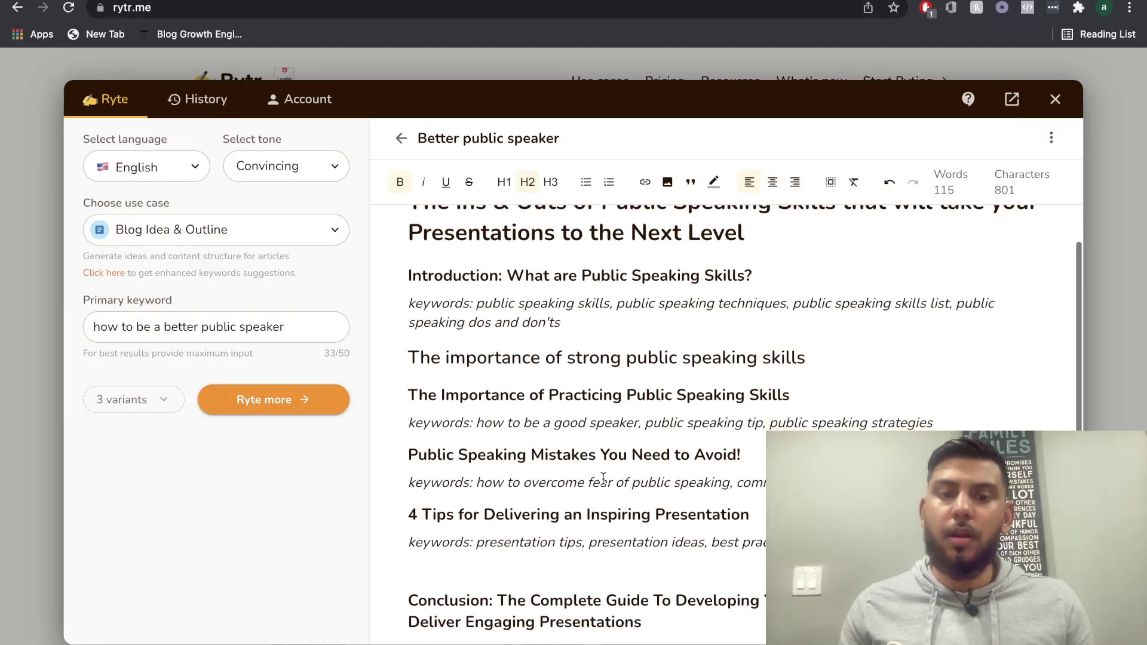
pyautogui.scroll(-2, 607, 442)
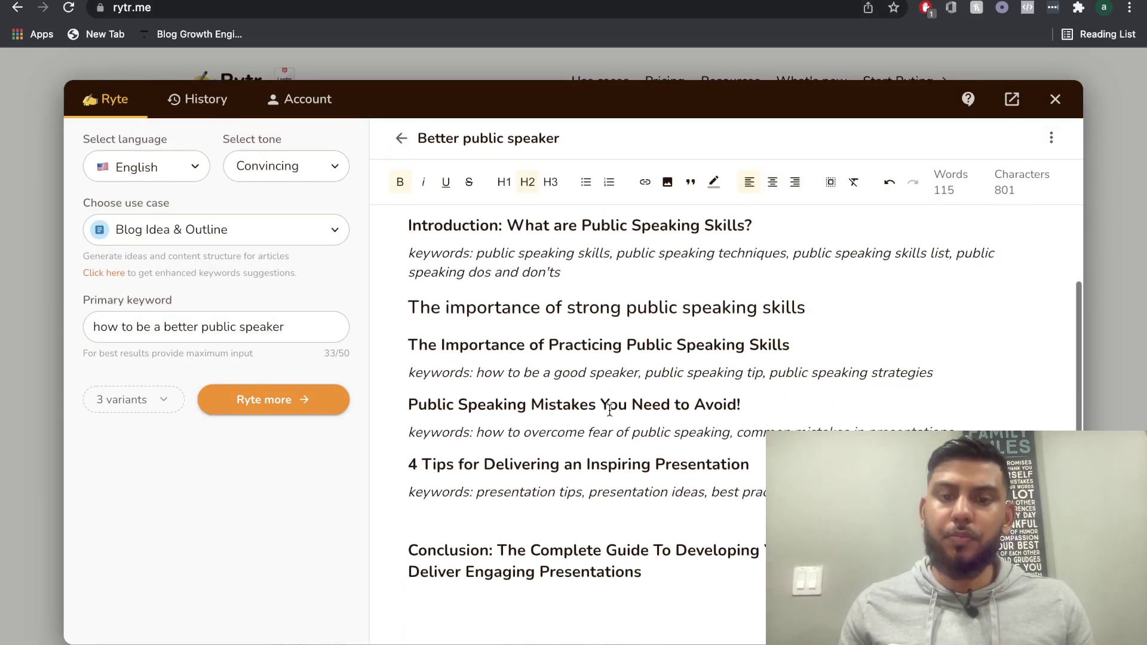
pyautogui.scroll(-1, 609, 411)
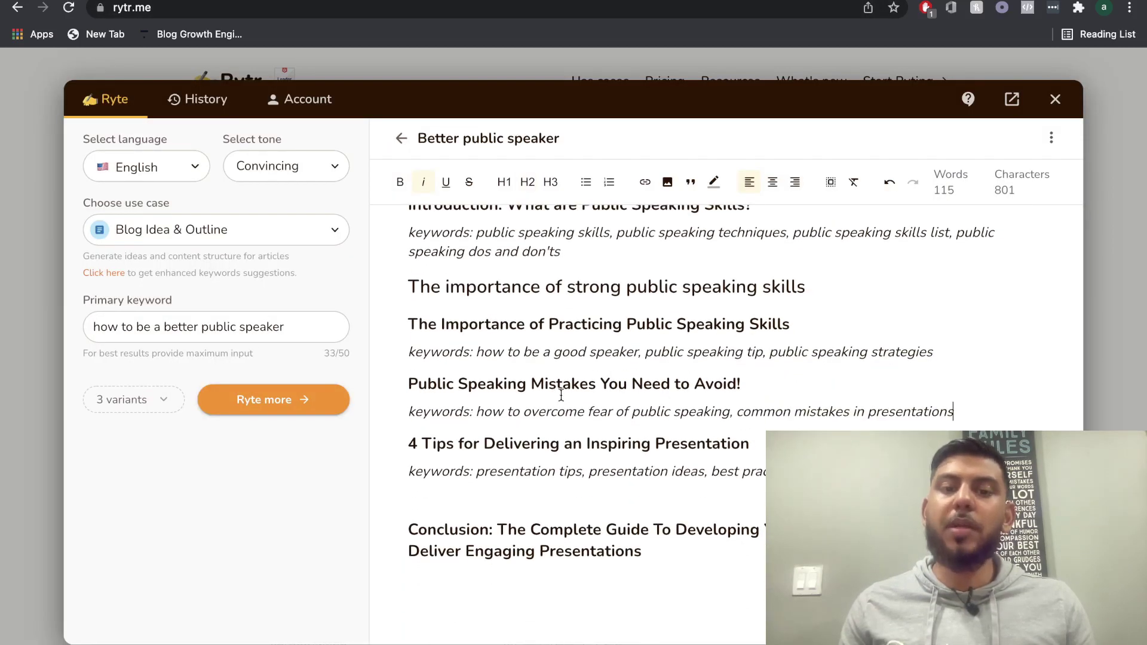
pyautogui.press('Return')
pyautogui.hotkey('ctrl', 'v')
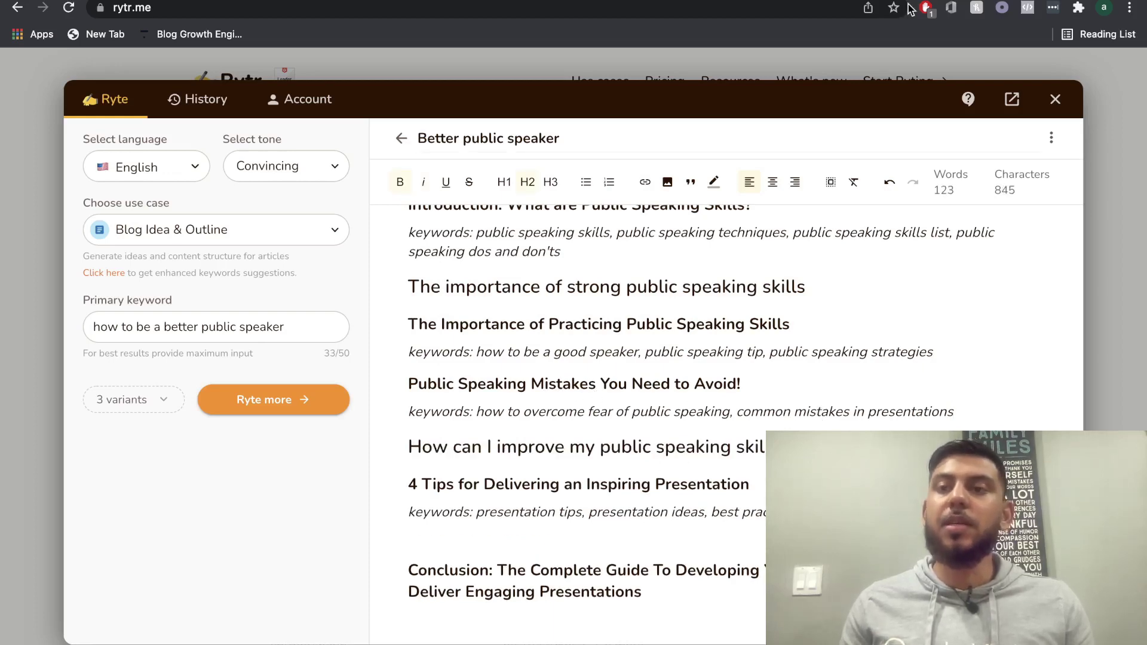
# Add the suggested section "What makes an effective public speaker?" to the Surfer draft and copy its heading into the Rytr outline below "How can I improve my public speaking skills?"
pyautogui.hotkey('ctrl', 'Tab')
pyautogui.hotkey('ctrl', 'Tab')
pyautogui.click(915, 346)
pyautogui.click(910, 340)
pyautogui.click(903, 374)
pyautogui.scroll(-1, 913, 402)
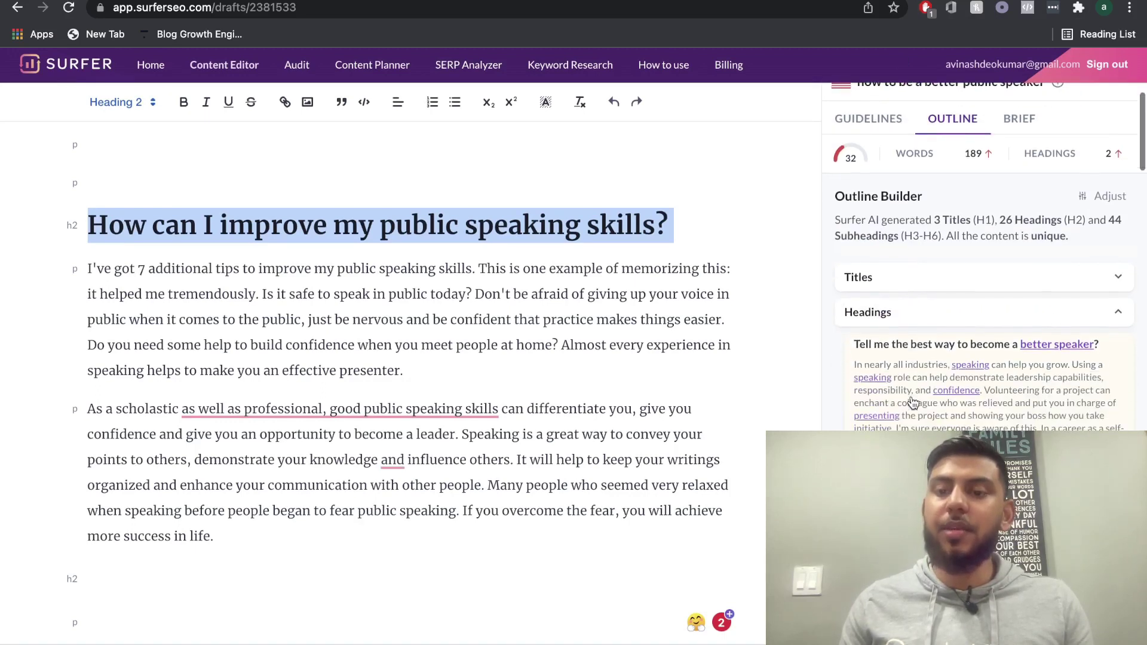
pyautogui.click(897, 307)
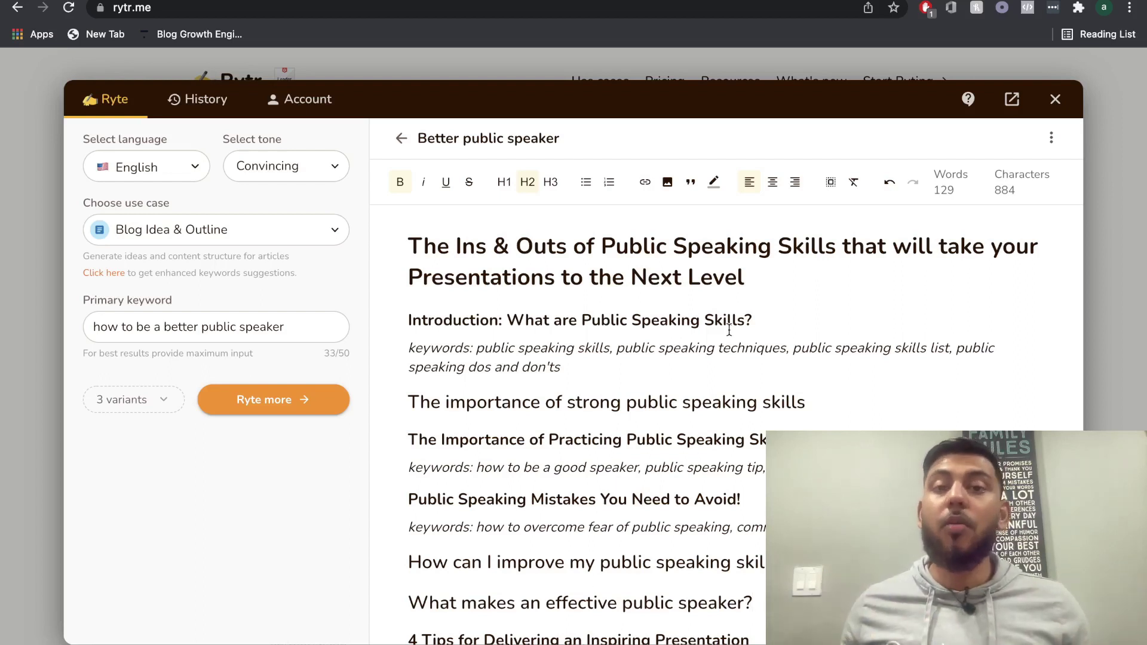
# Generate a paragraph in Rytr from the heading "Introduction: What are Public Speaking Skills?" and its keywords
pyautogui.scroll(-1, 732, 323)
pyautogui.moveTo(563, 357); pyautogui.dragTo(400, 303)
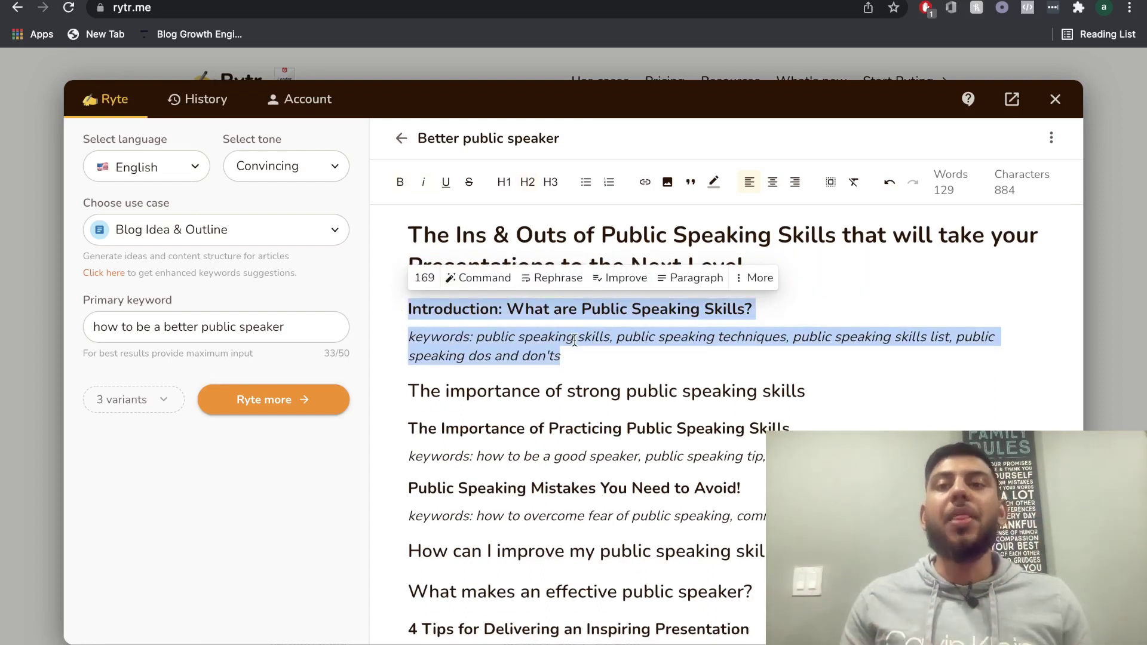
pyautogui.hotkey('ctrl', 'Tab')
pyautogui.scroll(2, 531, 185)
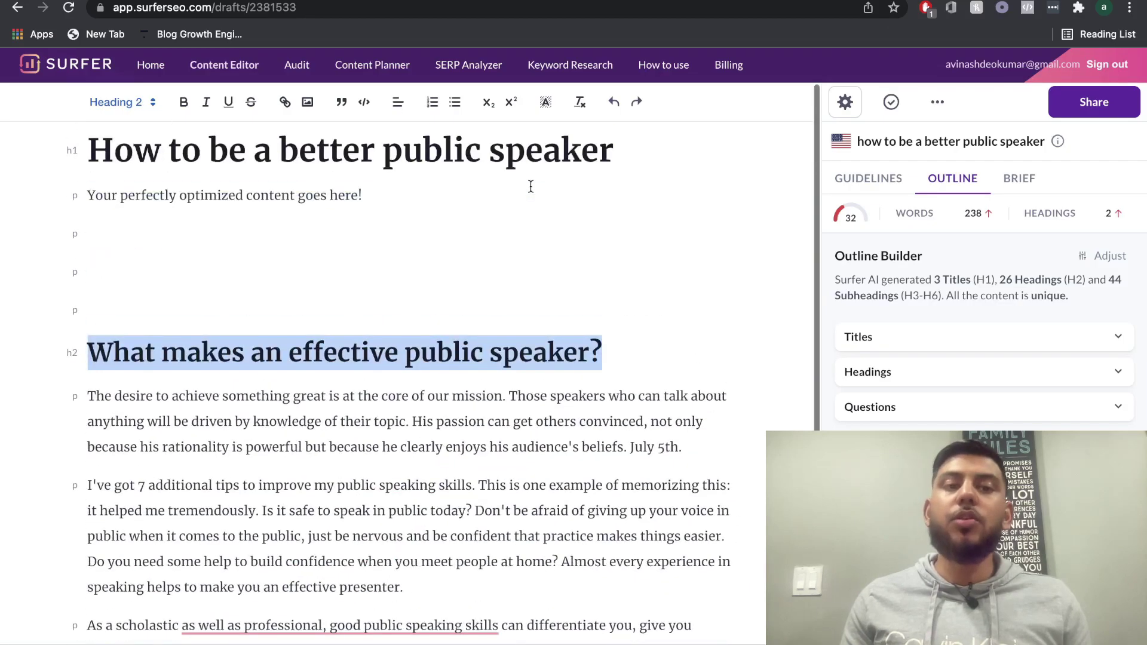
pyautogui.hotkey('ctrl', 'shift', 'Tab')
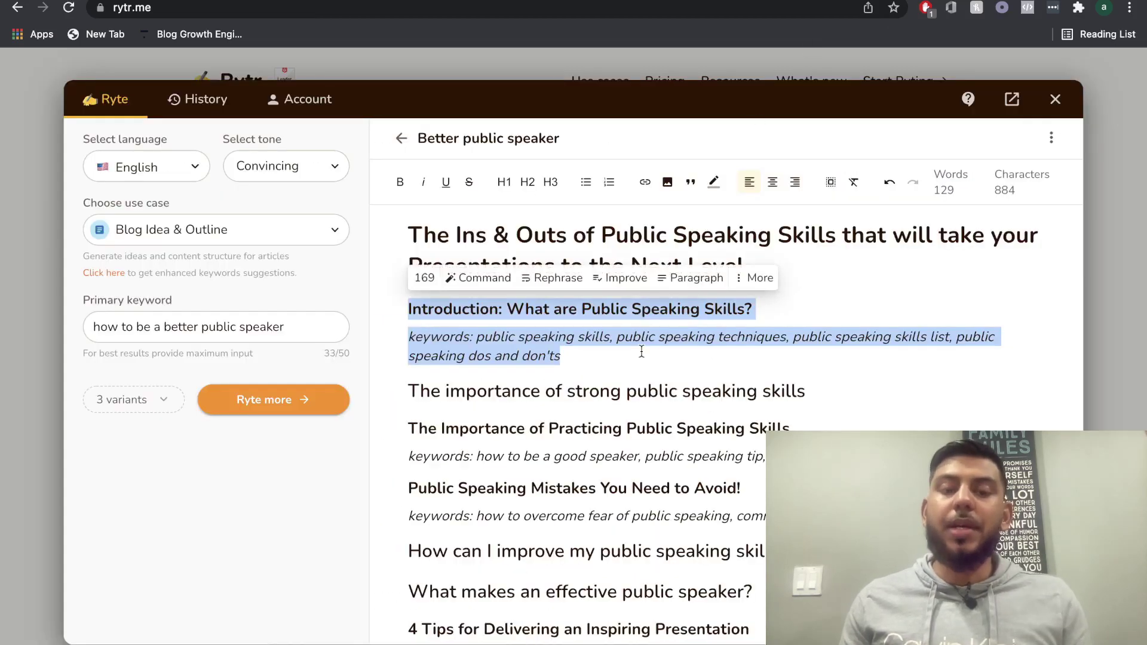
pyautogui.moveTo(575, 350); pyautogui.dragTo(409, 312)
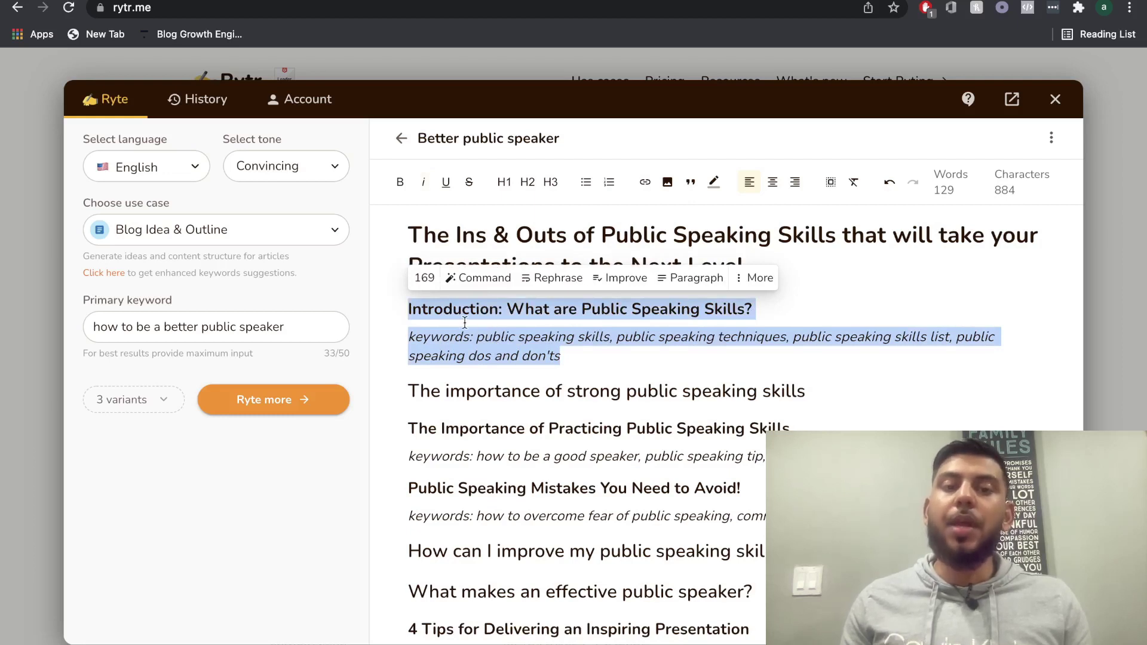
pyautogui.click(696, 279)
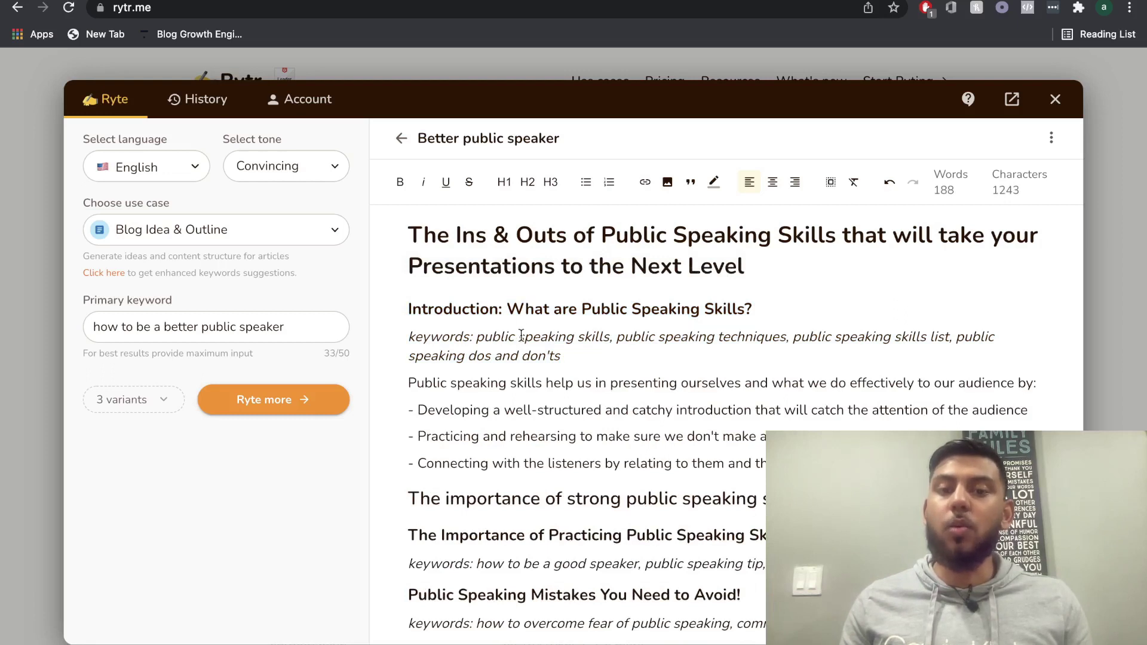
# Generate a second block of introduction text from the same introduction heading and keywords
pyautogui.scroll(1, 521, 336)
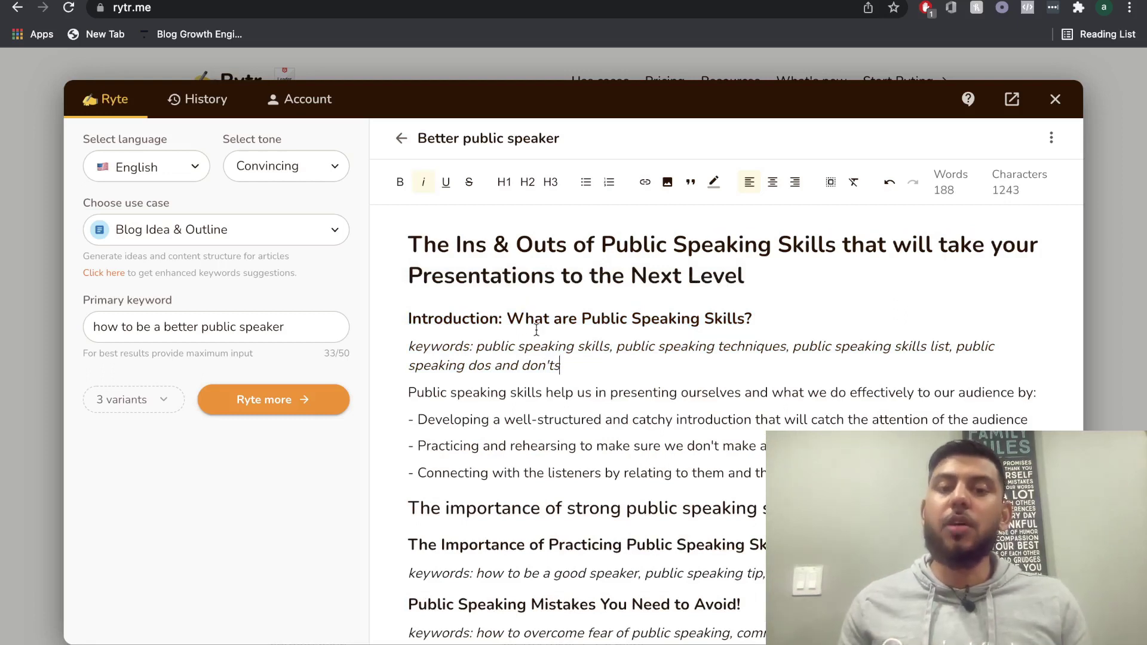
pyautogui.scroll(-2, 540, 329)
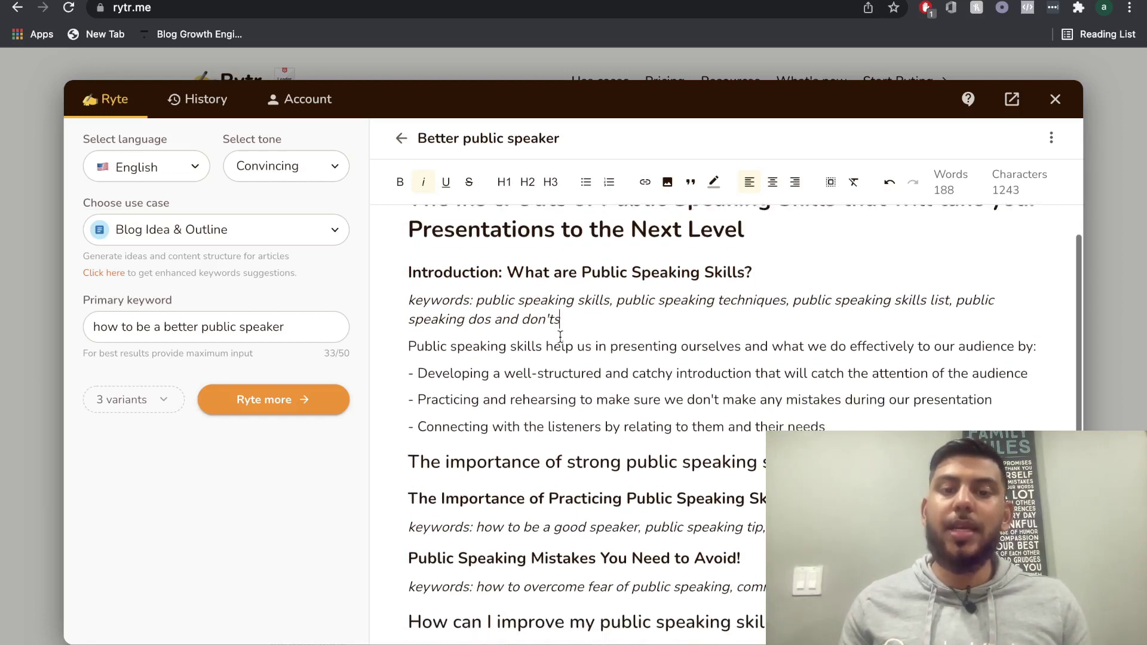
pyautogui.tripleClick(512, 297)
pyautogui.click(561, 299)
pyautogui.moveTo(576, 311); pyautogui.dragTo(389, 273)
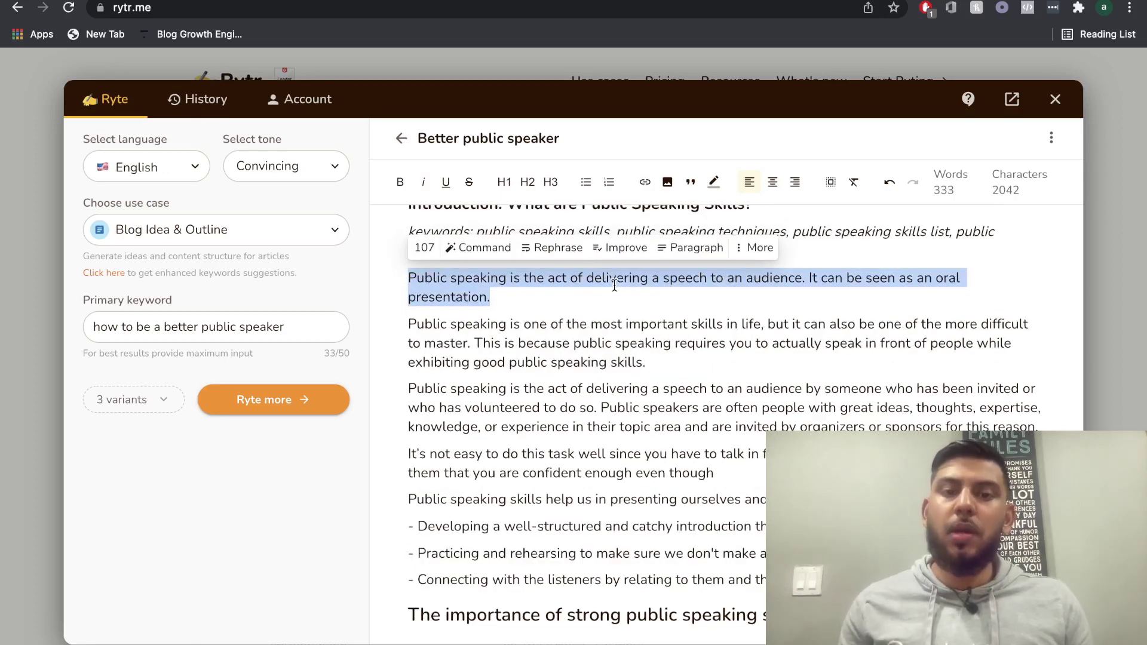
# Delete the short opening paragraph beginning "Public speaking is the act of delivering a speech to an audience" and its leftover blank line
pyautogui.click(615, 299)
pyautogui.scroll(1, 597, 305)
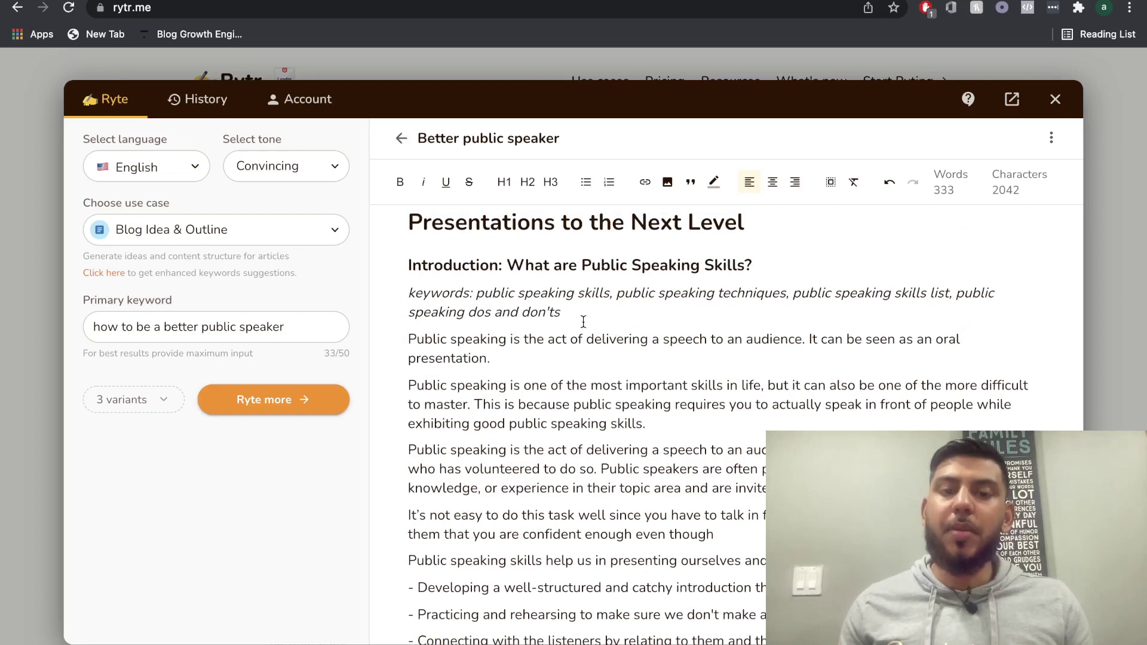
pyautogui.tripleClick(568, 338)
pyautogui.press('BackSpace')
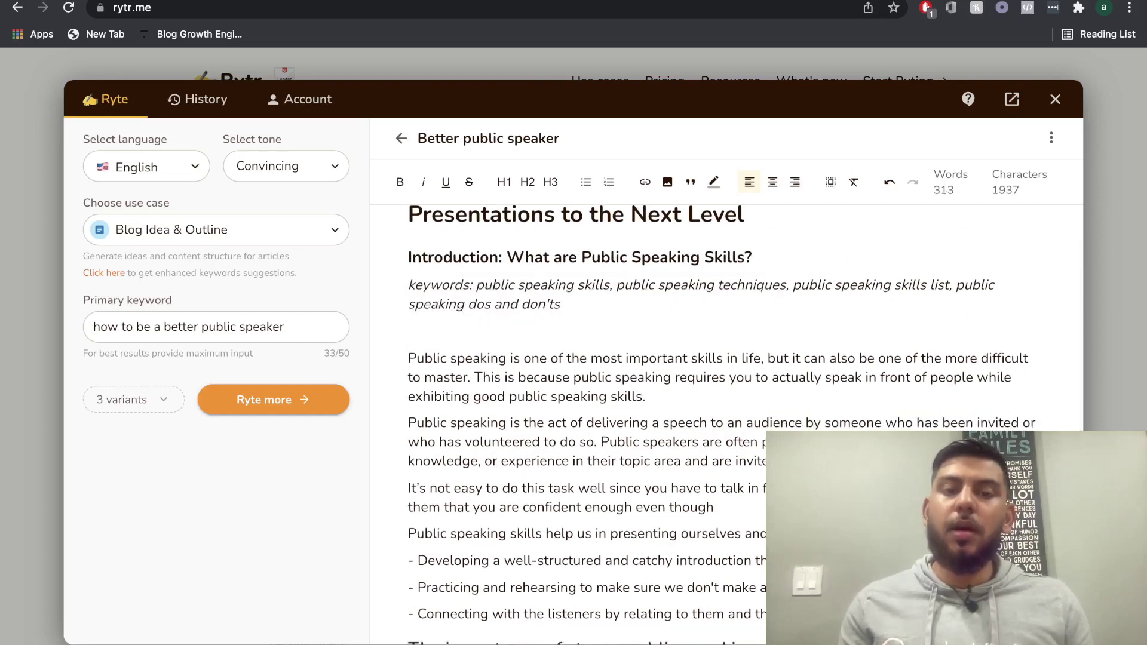
pyautogui.press('BackSpace')
# Review the introduction text and generate a third block of paragraphs from the introduction heading and keywords
pyautogui.scroll(-2, 654, 306)
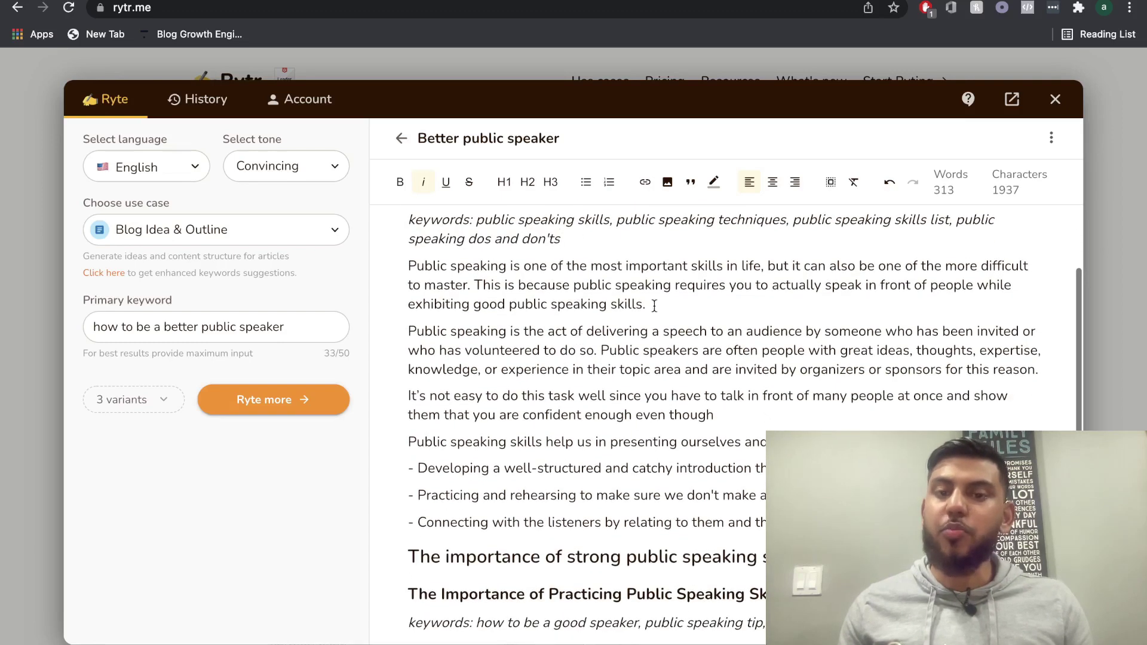
pyautogui.scroll(-1, 621, 326)
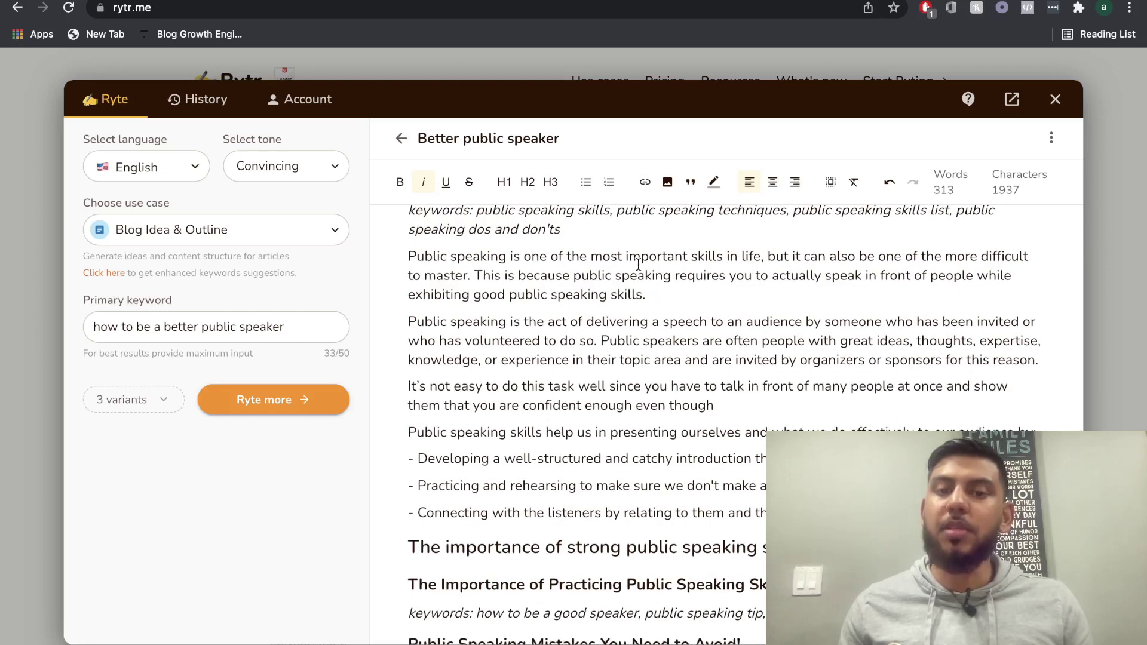
pyautogui.scroll(-1, 655, 268)
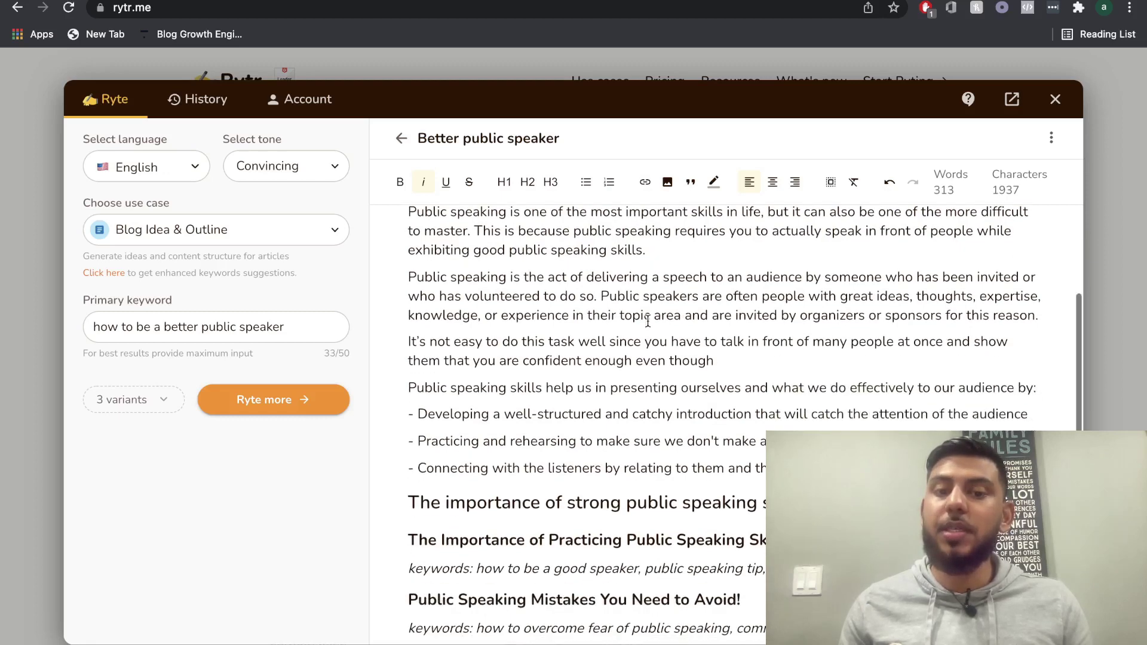
pyautogui.scroll(3, 576, 325)
pyautogui.moveTo(576, 325); pyautogui.dragTo(437, 275)
pyautogui.click(693, 248)
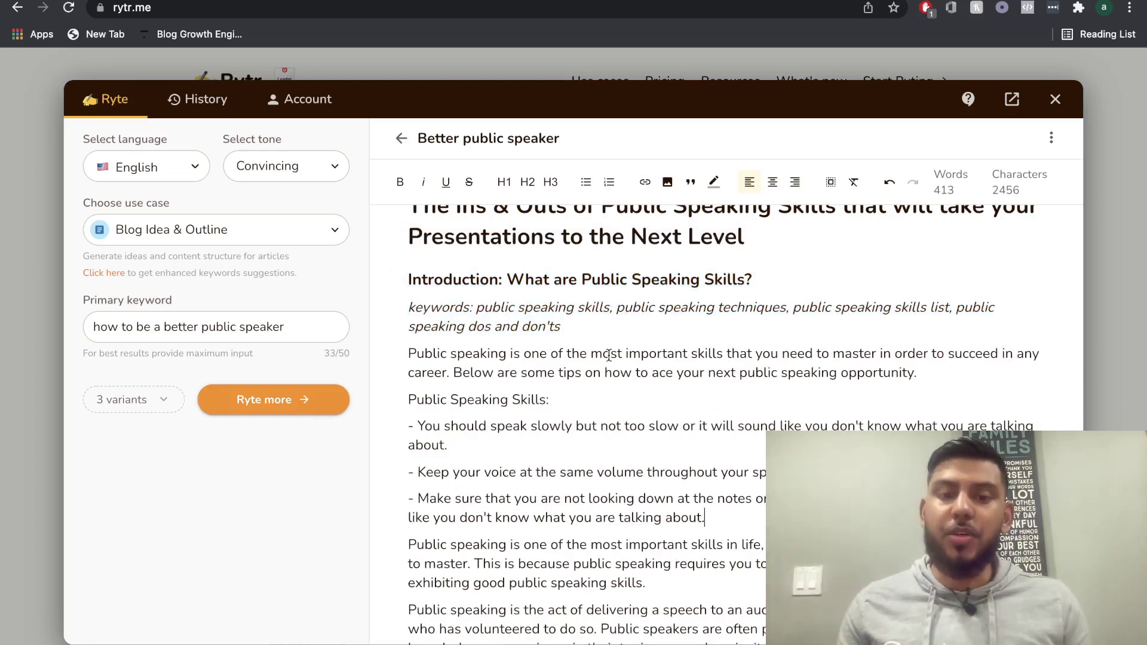
# Delete the newly generated "Public Speaking Skills:" tips and the paragraph above them from the introduction
pyautogui.scroll(-1, 609, 355)
pyautogui.keyDown('shift'); pyautogui.click(410, 331); pyautogui.keyUp('shift')
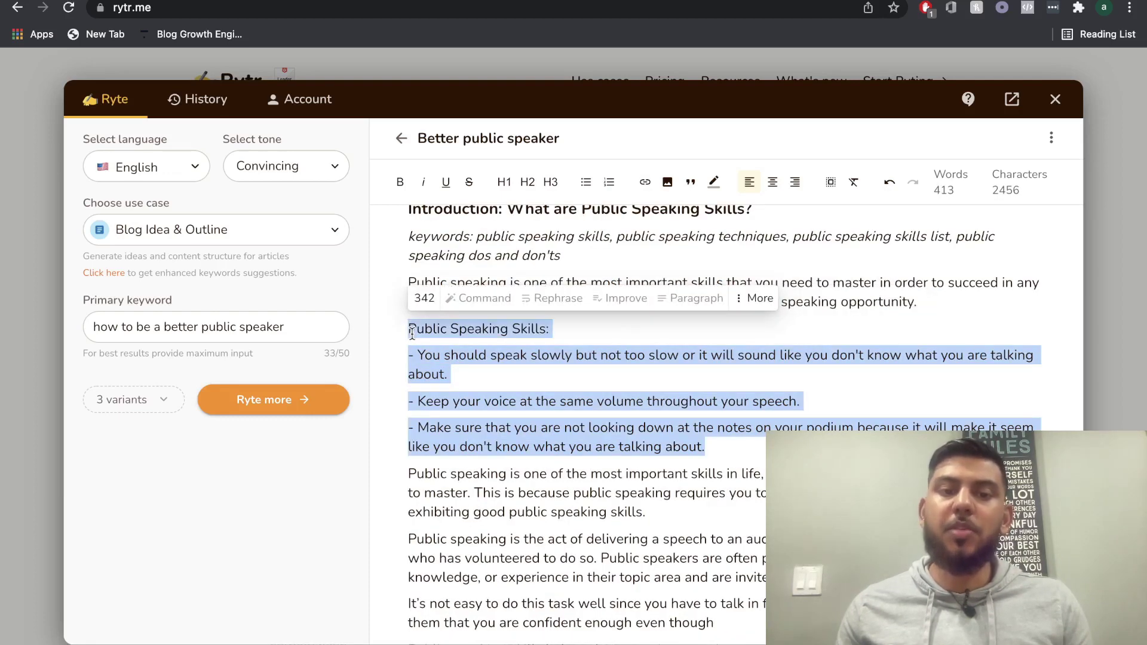
pyautogui.press('BackSpace')
pyautogui.press('BackSpace')
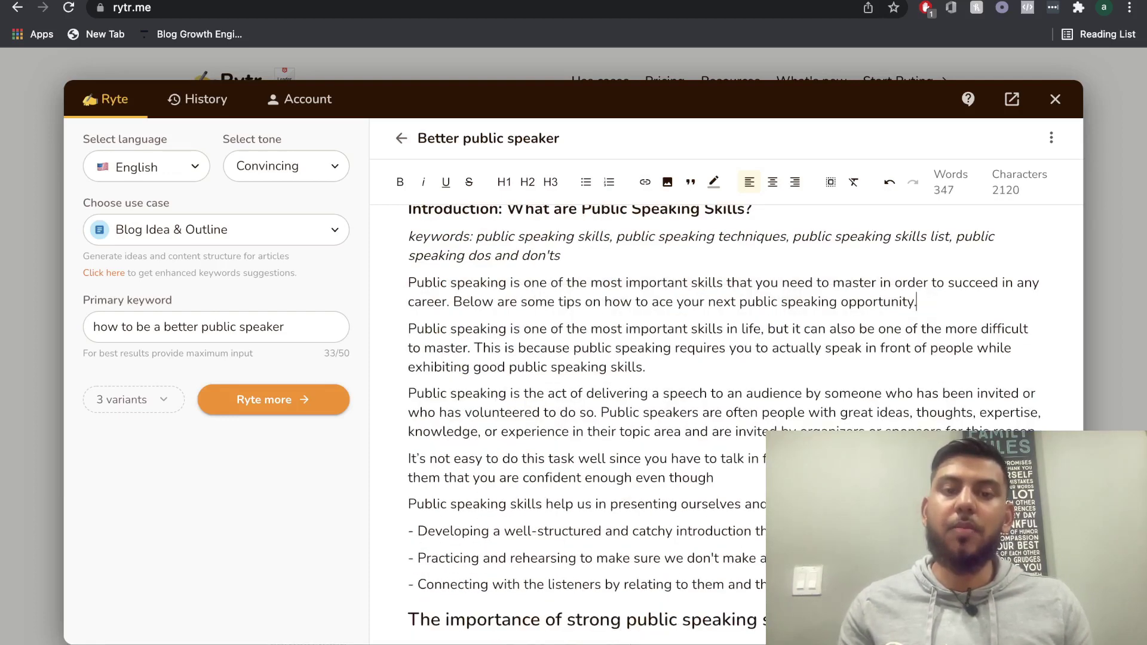
pyautogui.scroll(1, 616, 306)
pyautogui.keyDown('shift'); pyautogui.click(409, 291); pyautogui.keyUp('shift')
pyautogui.press('BackSpace')
pyautogui.press('BackSpace')
# Copy the keywords line of "The Importance of Practicing Public Speaking Skills" to a new line below "The importance of strong public speaking skills"
pyautogui.scroll(-3, 725, 418)
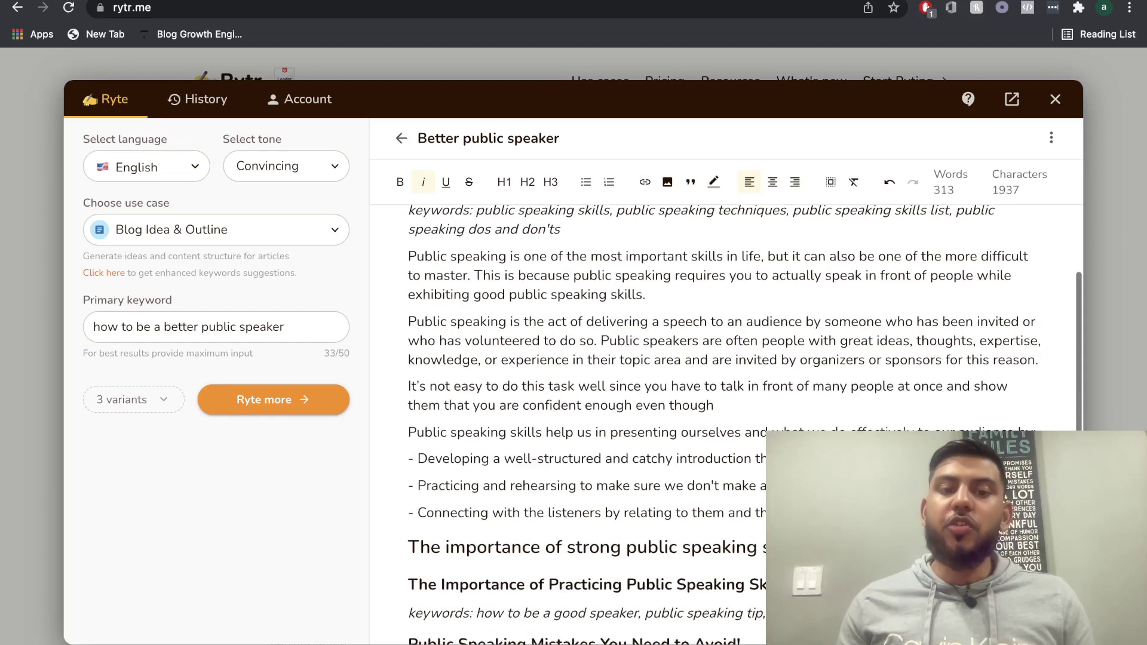
pyautogui.click(813, 389)
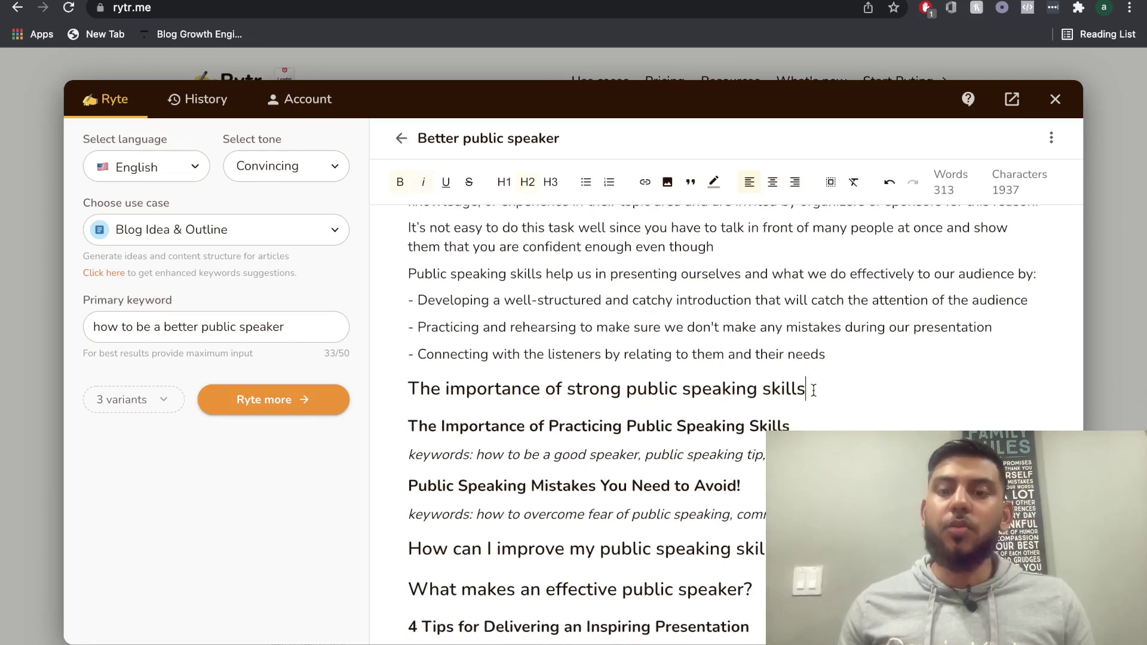
pyautogui.scroll(-1, 821, 404)
pyautogui.tripleClick(576, 363)
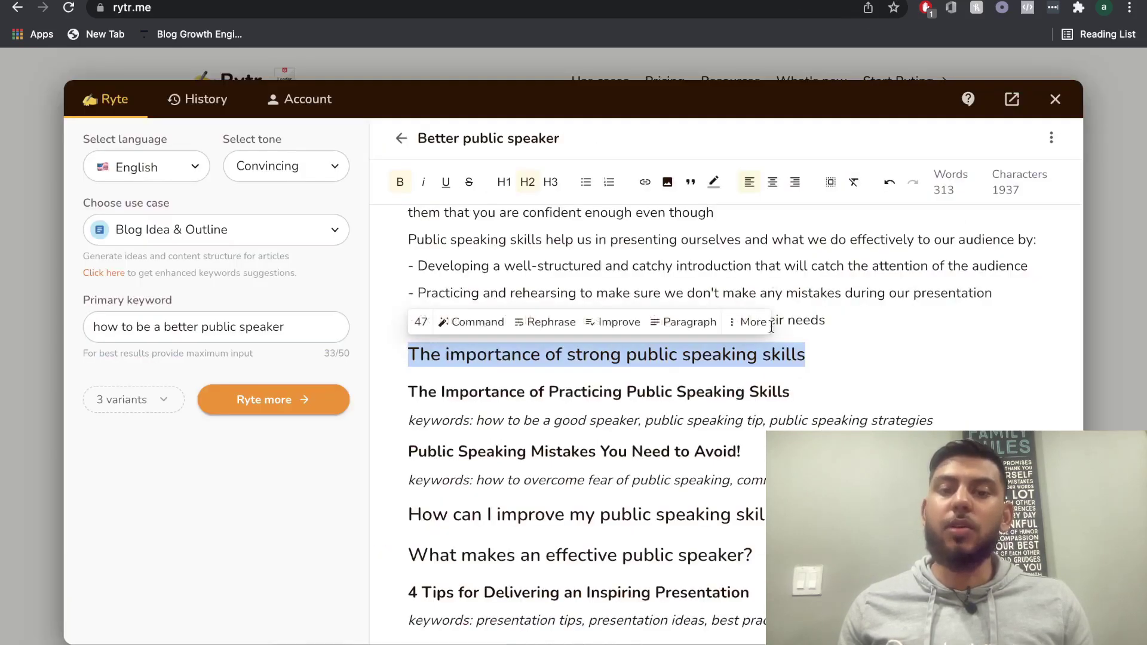
pyautogui.click(788, 390)
pyautogui.scroll(-1, 788, 383)
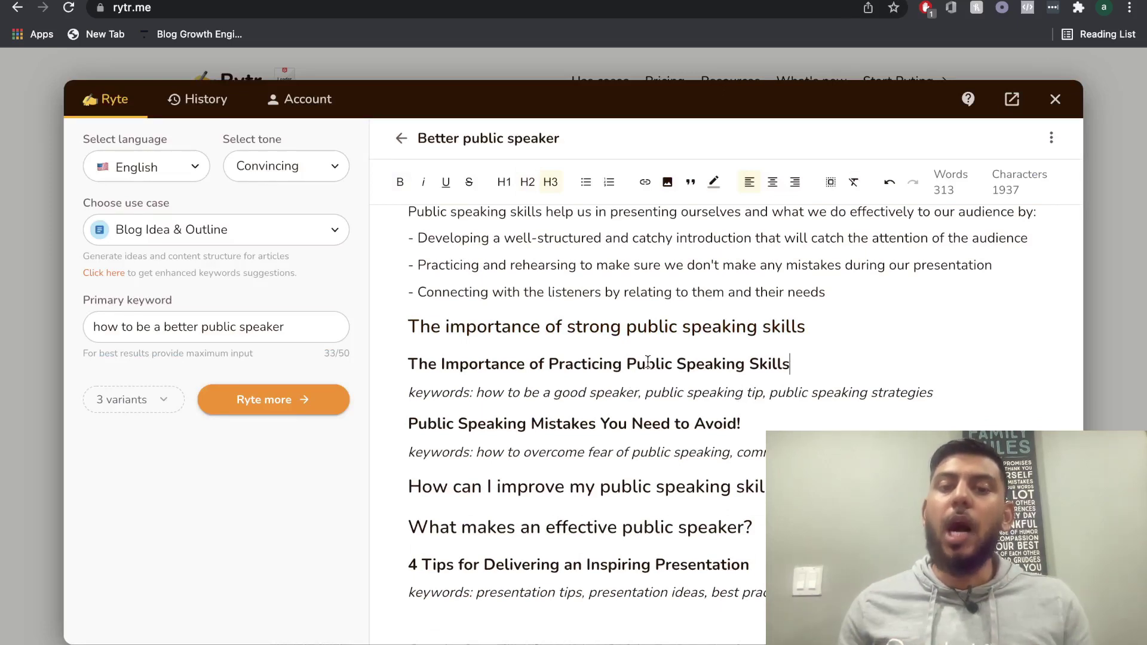
pyautogui.tripleClick(551, 393)
pyautogui.click(589, 393)
pyautogui.tripleClick(589, 394)
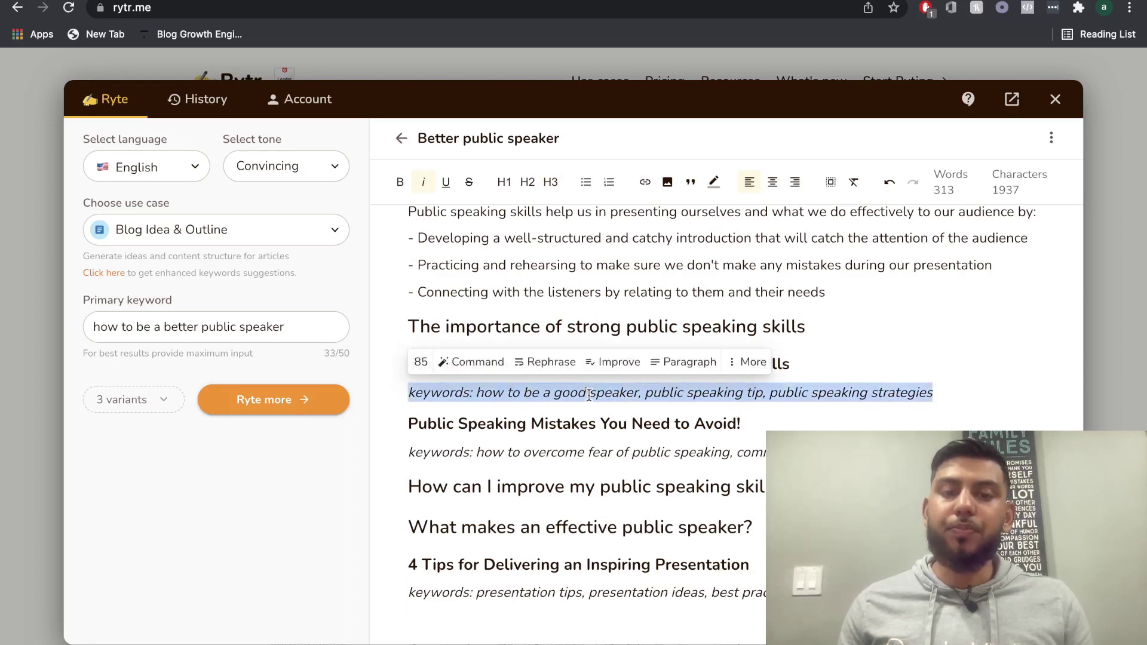
pyautogui.hotkey('ctrl', 'c')
pyautogui.click(804, 326)
pyautogui.press('Return')
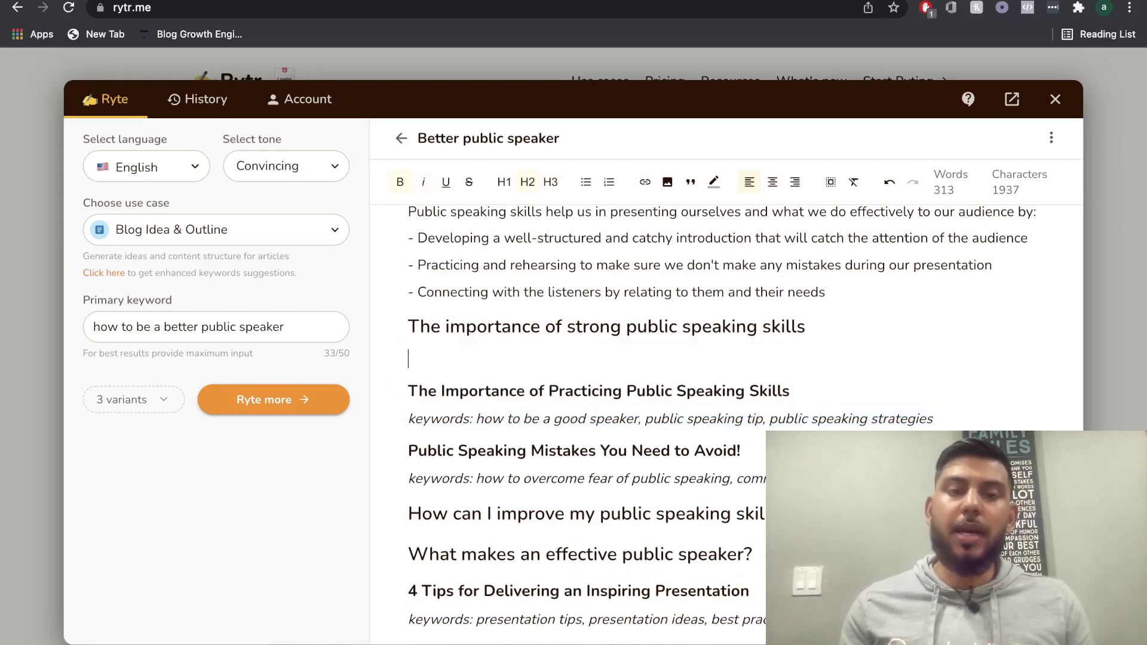
pyautogui.hotkey('ctrl', 'v')
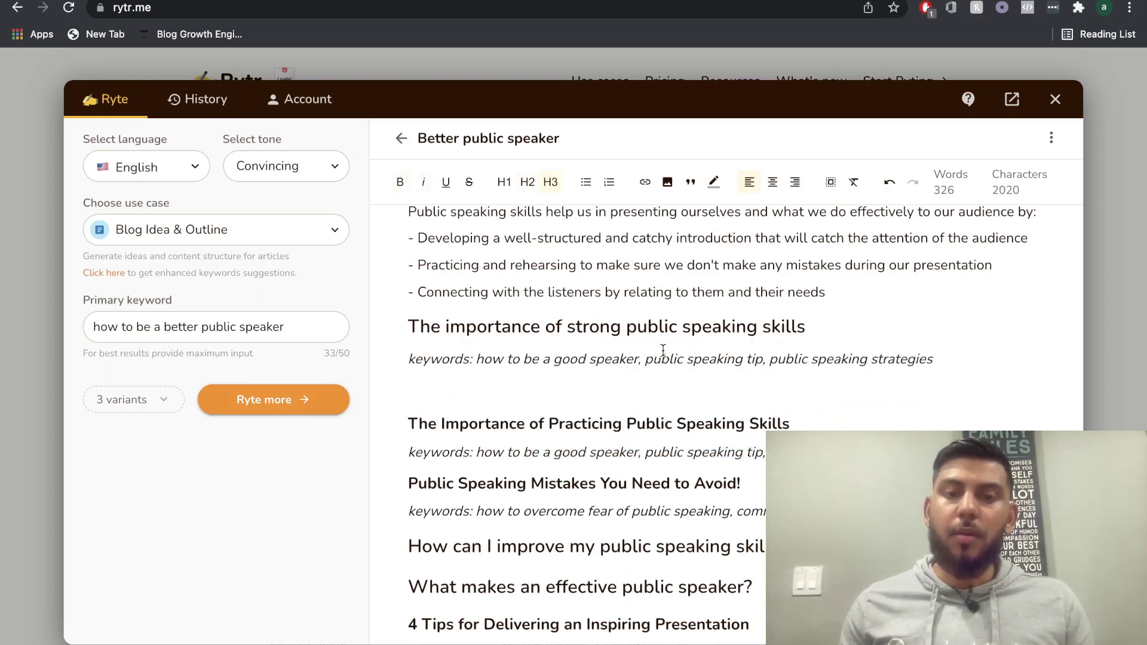
# Replace the pasted keywords with "the important of strong public speaking skills," keeping the "keywords:" label
pyautogui.moveTo(638, 359); pyautogui.dragTo(477, 358)
pyautogui.press('BackSpace')
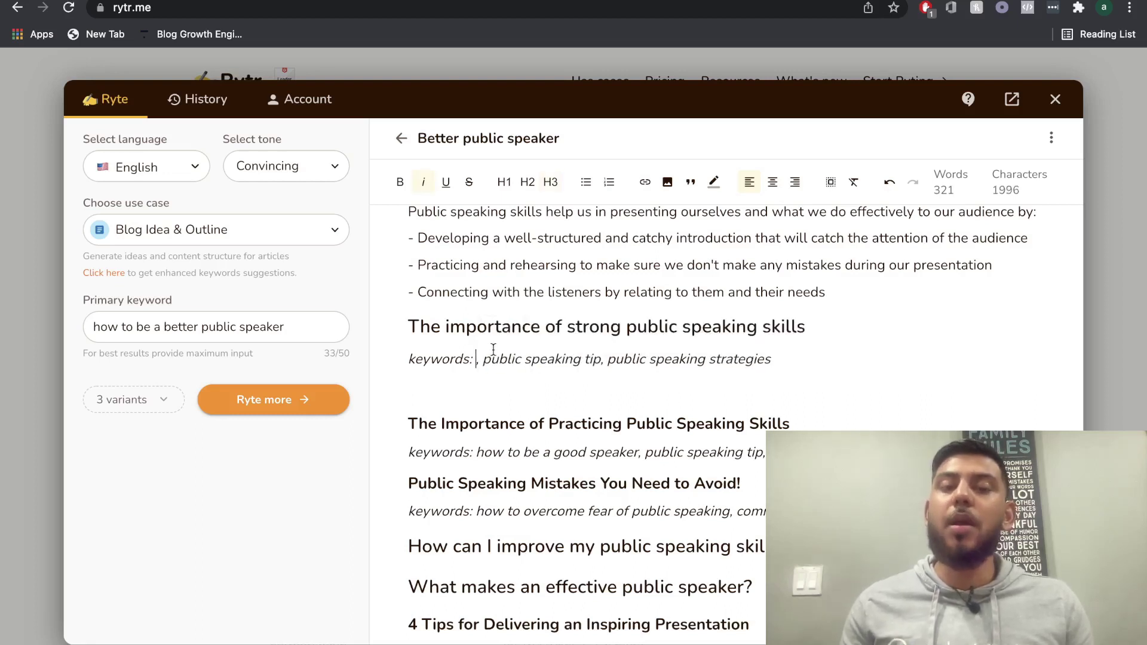
pyautogui.tripleClick(508, 332)
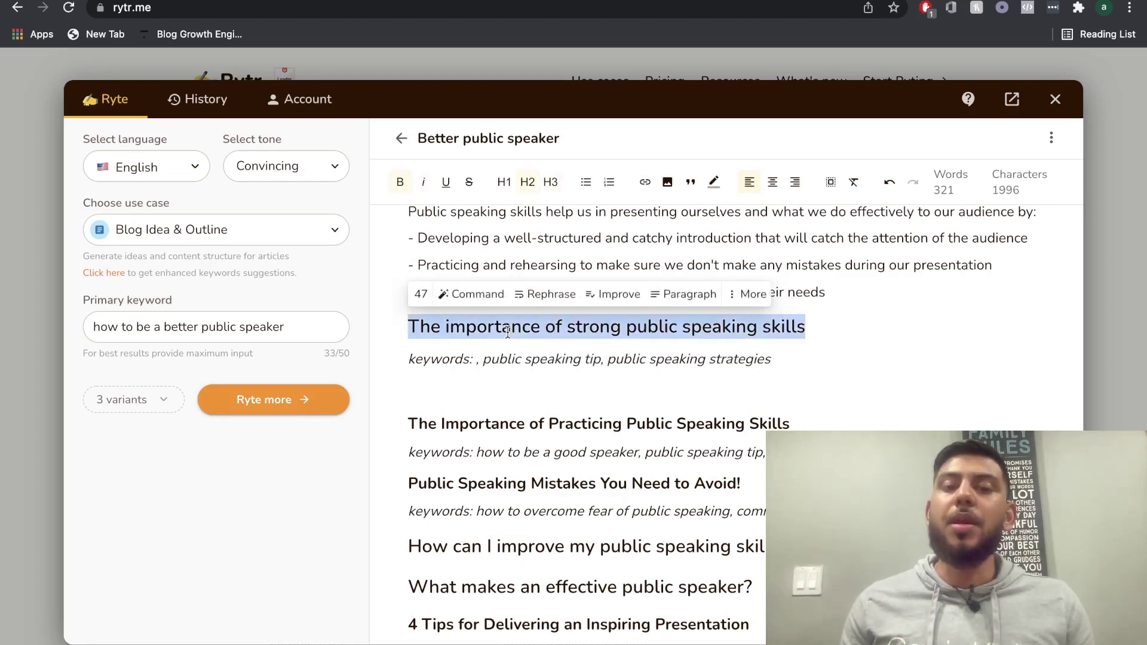
pyautogui.click(478, 359)
pyautogui.hotkey('ctrl', 'v')
pyautogui.moveTo(469, 378); pyautogui.dragTo(771, 359)
pyautogui.press('BackSpace')
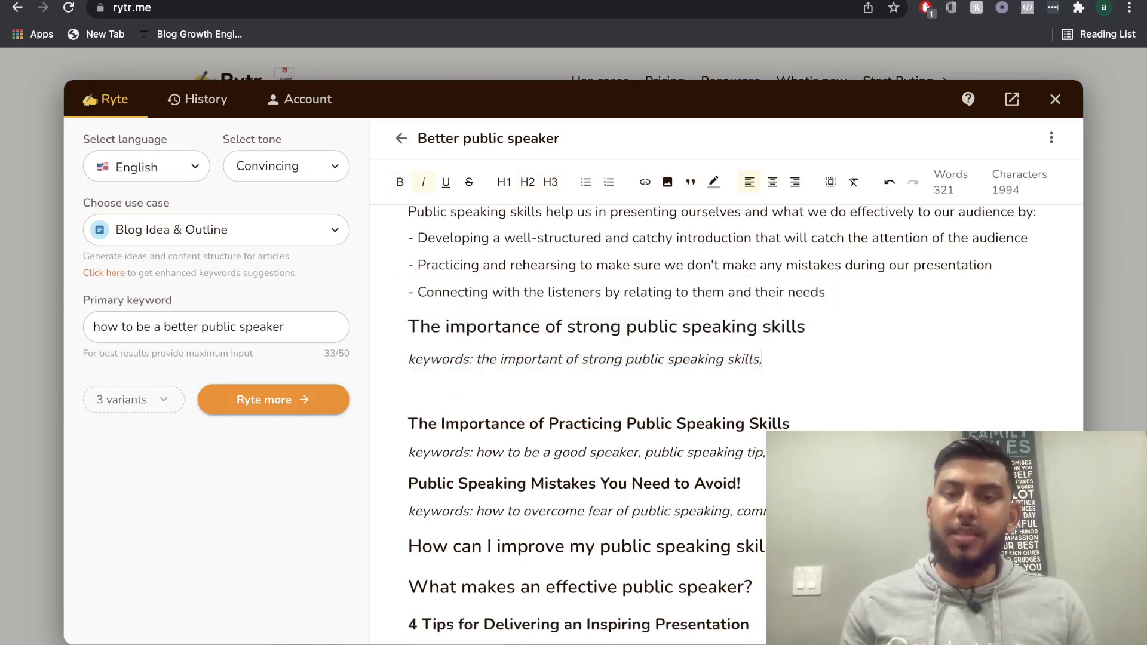
pyautogui.write(',')
# Generate paragraphs from the heading "The importance of strong public speaking skills" and its keywords, and review the text
pyautogui.moveTo(793, 363); pyautogui.dragTo(396, 323)
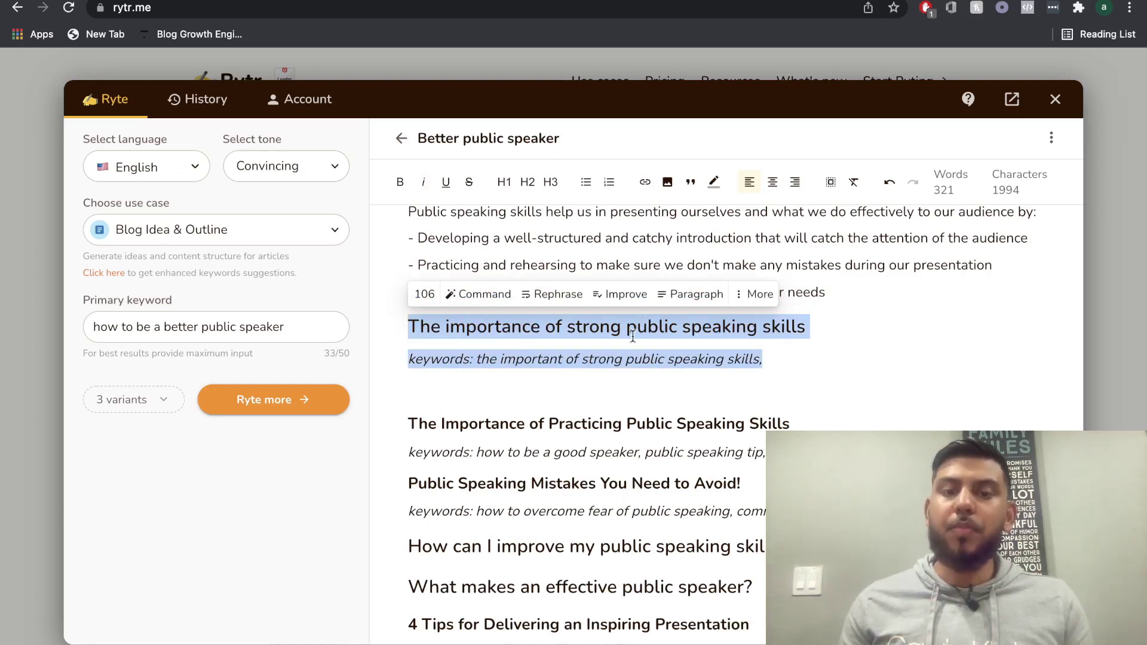
pyautogui.click(691, 294)
pyautogui.scroll(-1, 631, 242)
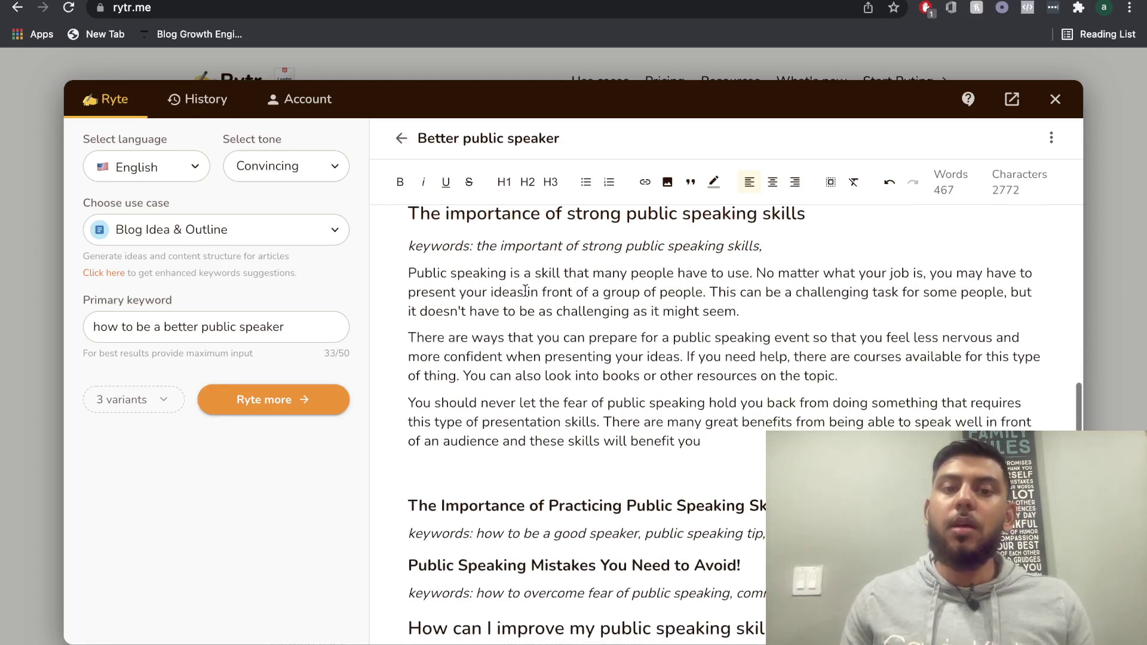
pyautogui.scroll(-1, 614, 324)
pyautogui.scroll(-1, 614, 325)
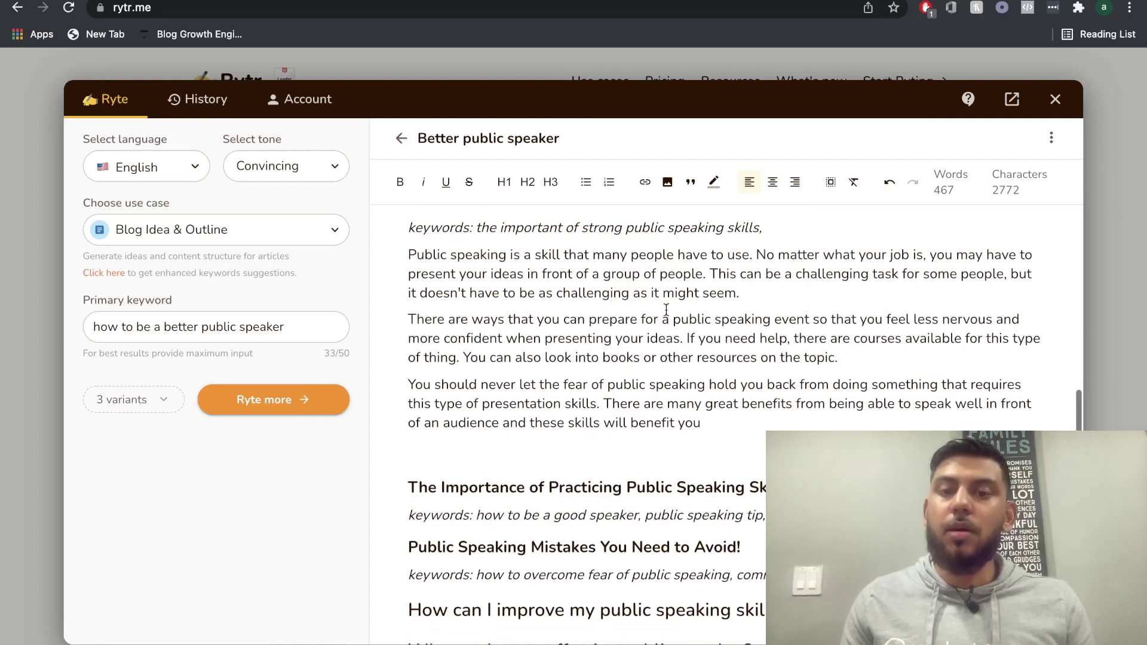
pyautogui.scroll(-1, 720, 296)
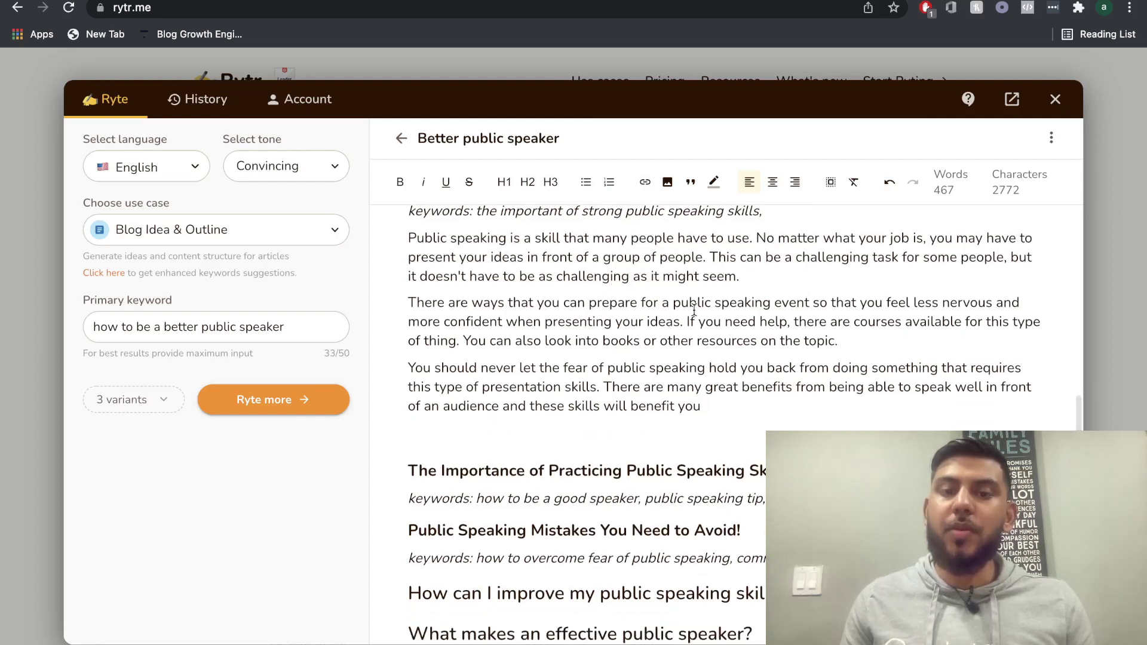
# Generate a further paragraph from the one beginning "You should never let the fear of public speaking hold you back"
pyautogui.tripleClick(697, 375)
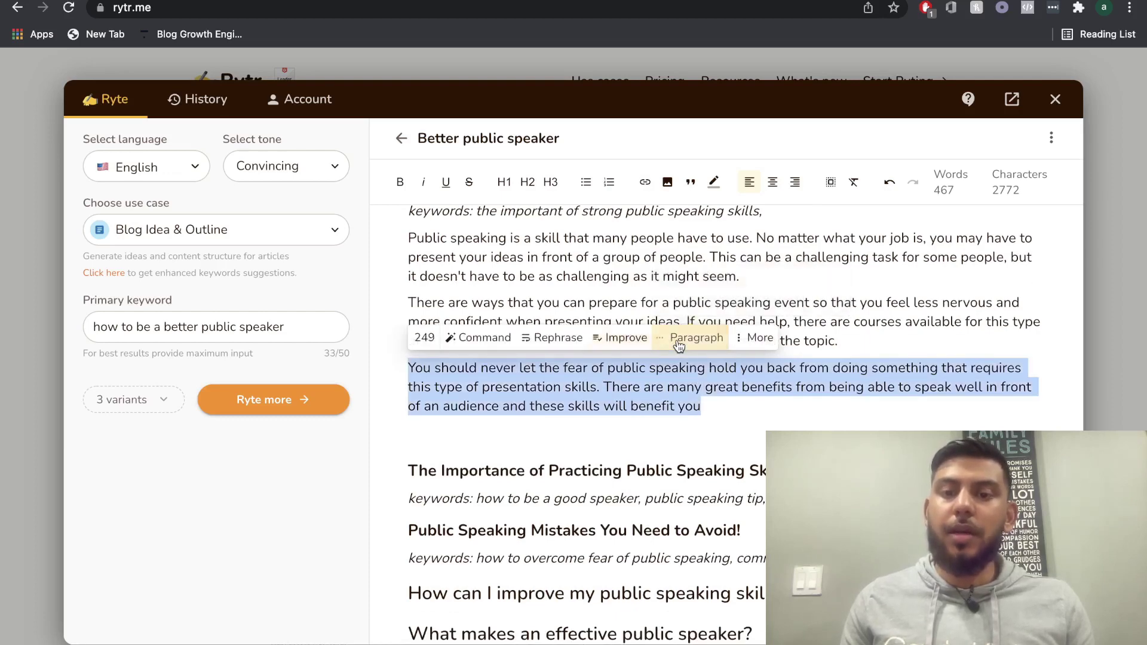
pyautogui.scroll(5, 679, 347)
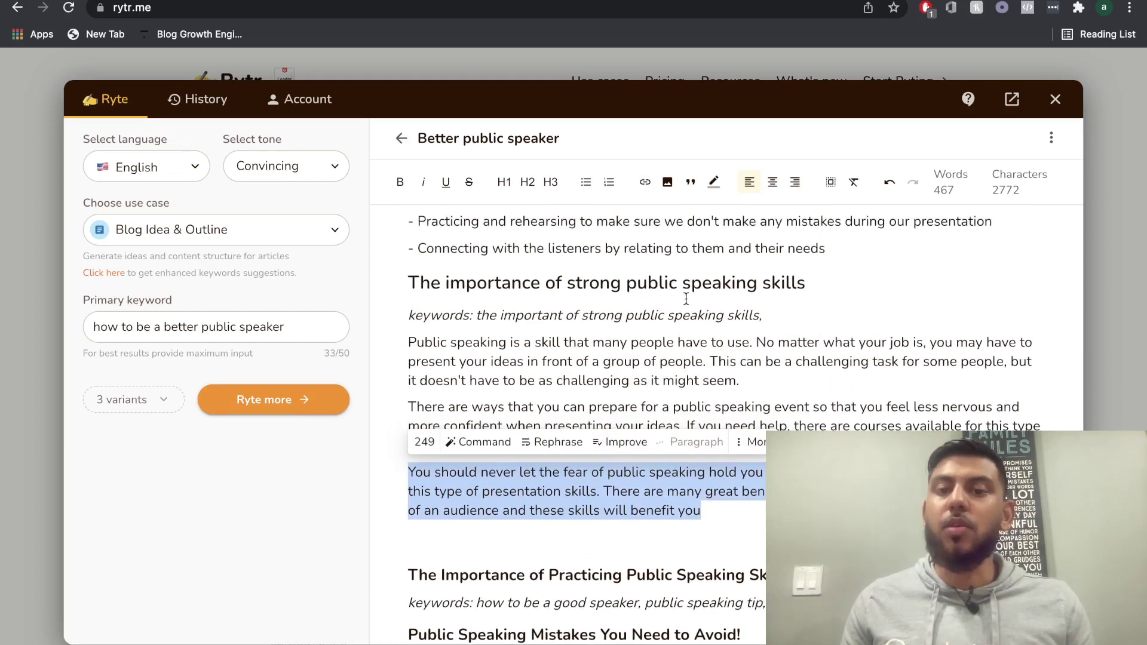
pyautogui.scroll(-4, 687, 302)
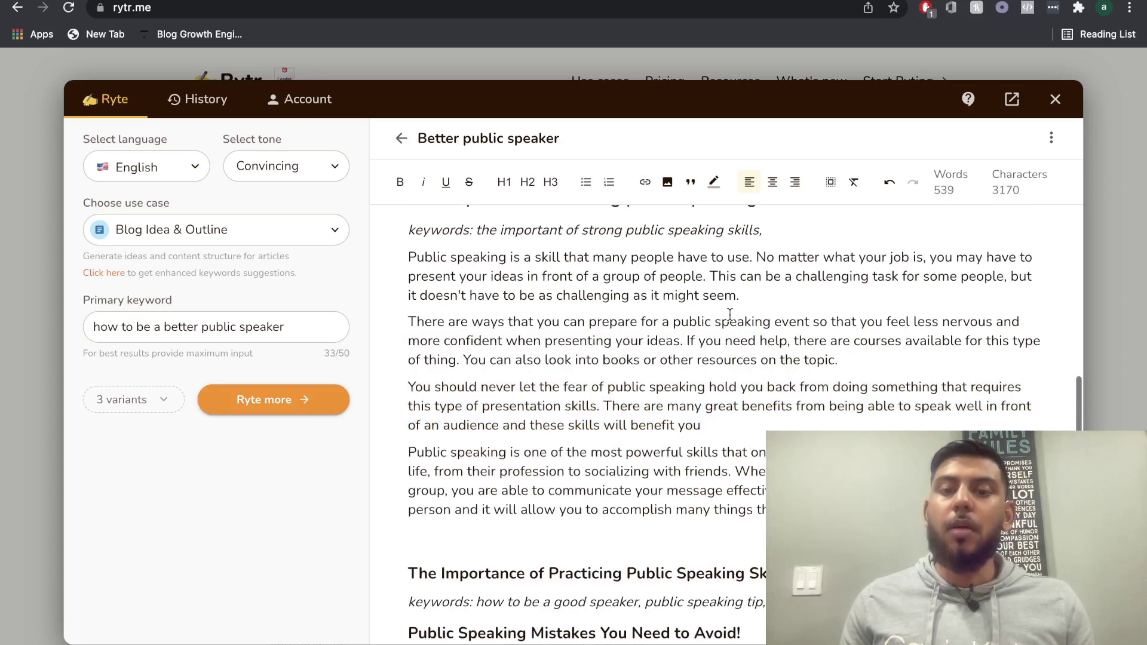
# Generate further paragraphs from the one beginning "Public speaking is one of the most powerful skills" and review the new text
pyautogui.scroll(-2, 726, 329)
pyautogui.tripleClick(695, 421)
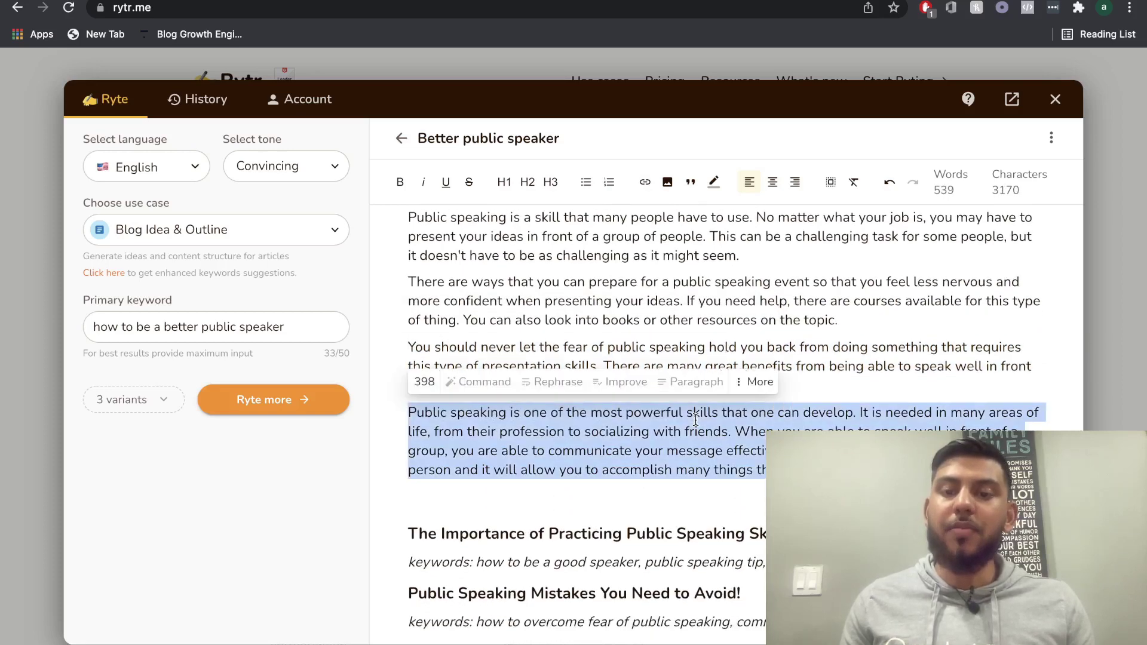
pyautogui.click(713, 430)
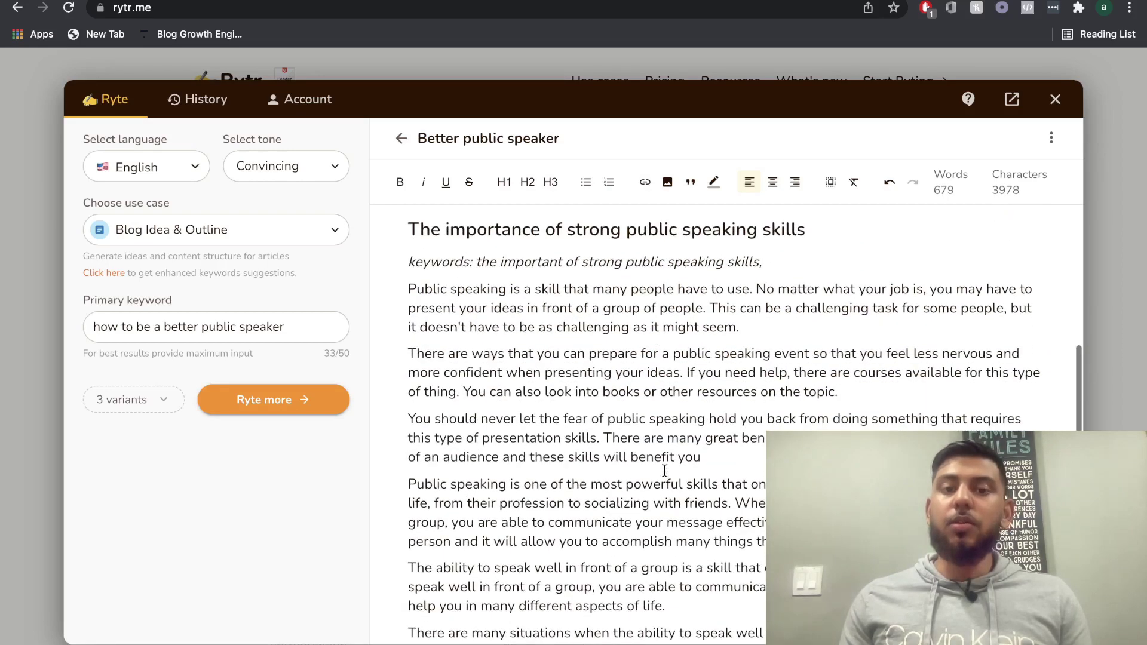
pyautogui.scroll(3, 687, 481)
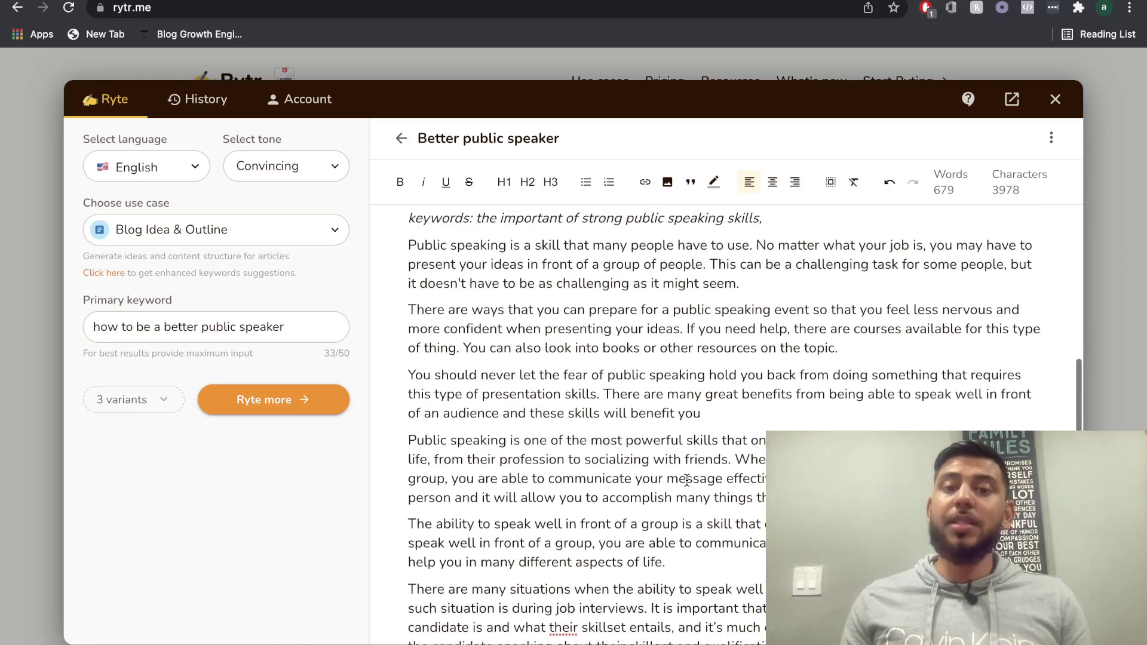
pyautogui.scroll(-1, 679, 412)
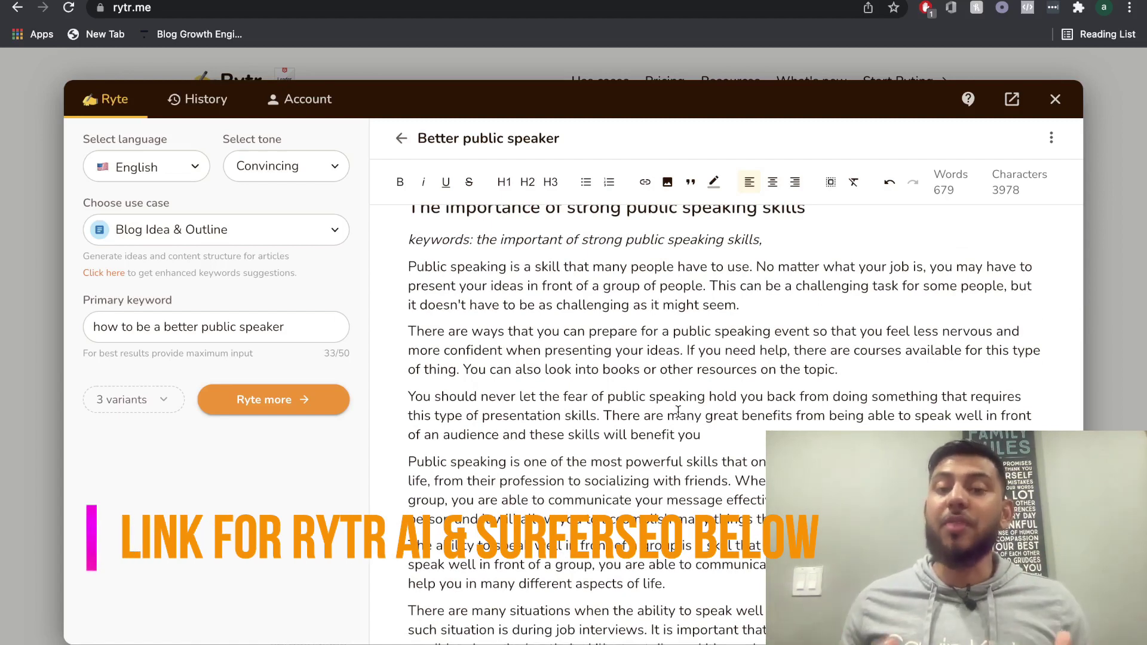
# Delete the stray line "Section topic: The Role" at the end of the strong public speaking skills section
pyautogui.scroll(-1, 630, 534)
pyautogui.scroll(-2, 629, 533)
pyautogui.scroll(3, 630, 534)
pyautogui.scroll(-5, 607, 387)
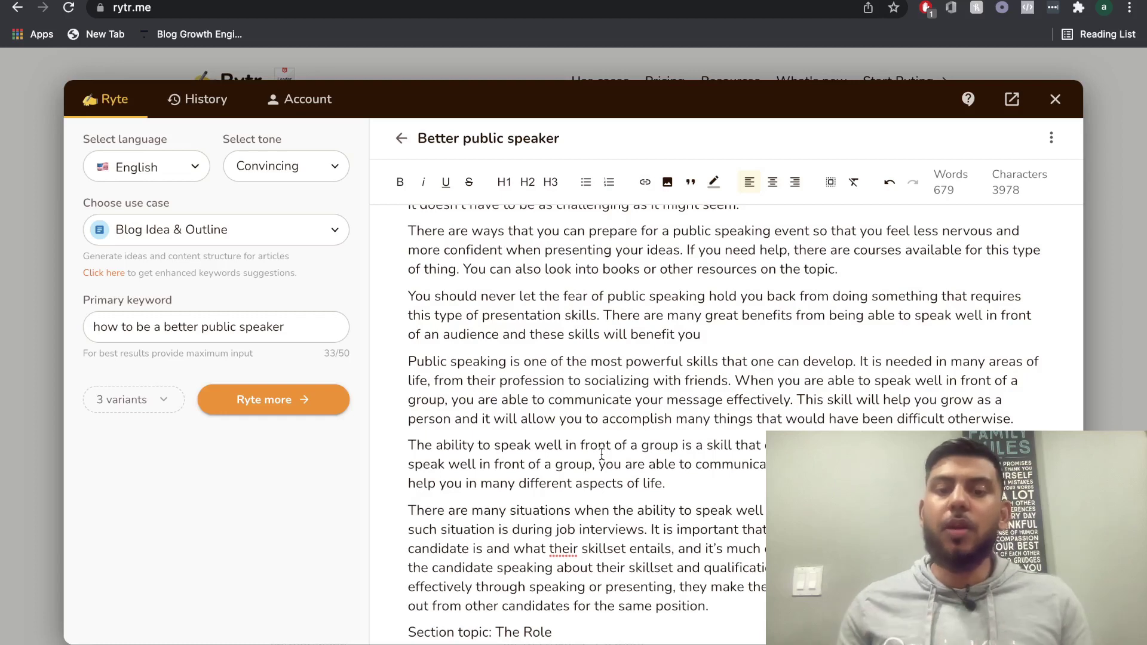
pyautogui.scroll(-5, 602, 454)
pyautogui.tripleClick(480, 633)
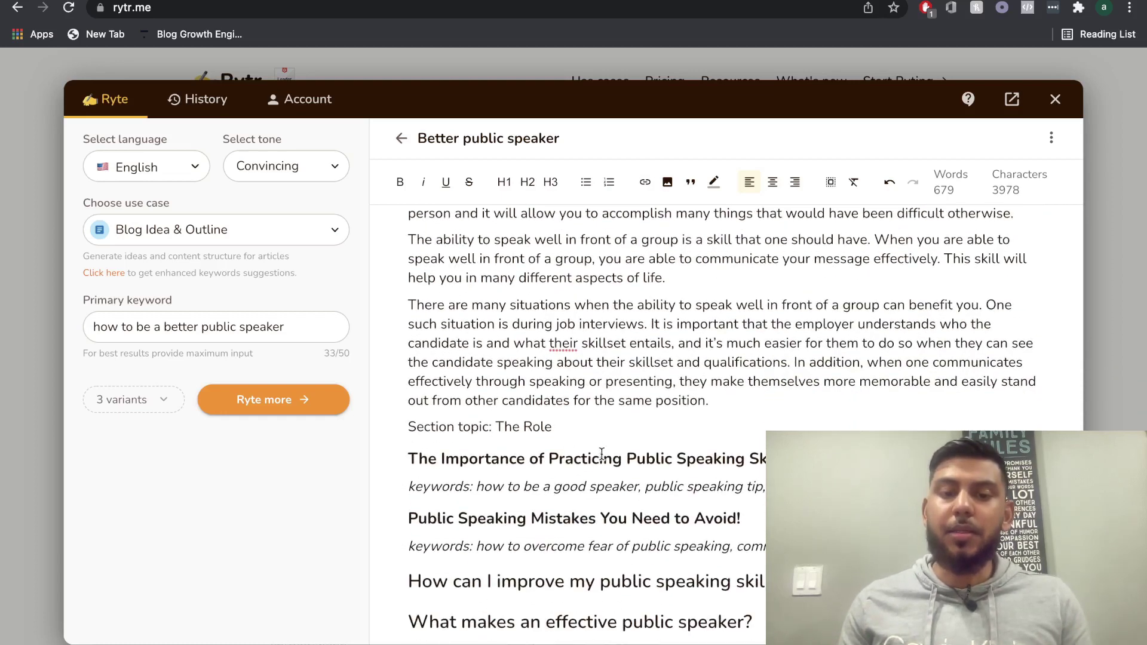
pyautogui.press('BackSpace')
pyautogui.press('BackSpace')
# Generate paragraphs from the heading "The Importance of Practicing Public Speaking Skills" and its keywords line
pyautogui.scroll(-1, 658, 381)
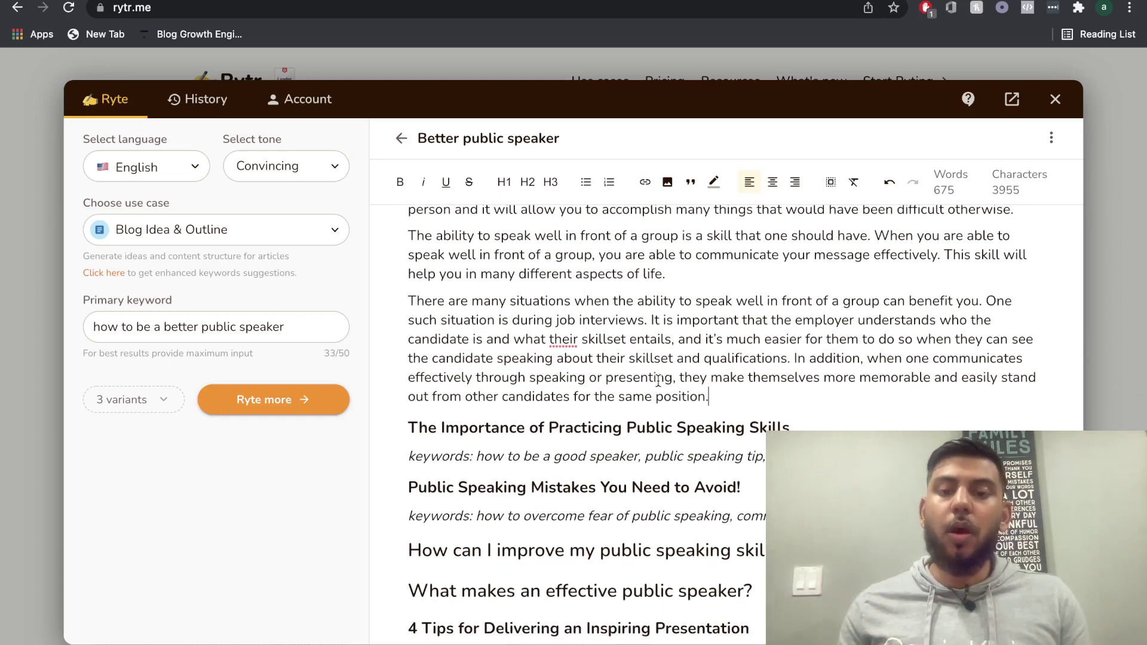
pyautogui.moveTo(890, 445); pyautogui.dragTo(433, 393)
pyautogui.click(693, 377)
pyautogui.scroll(-1, 747, 298)
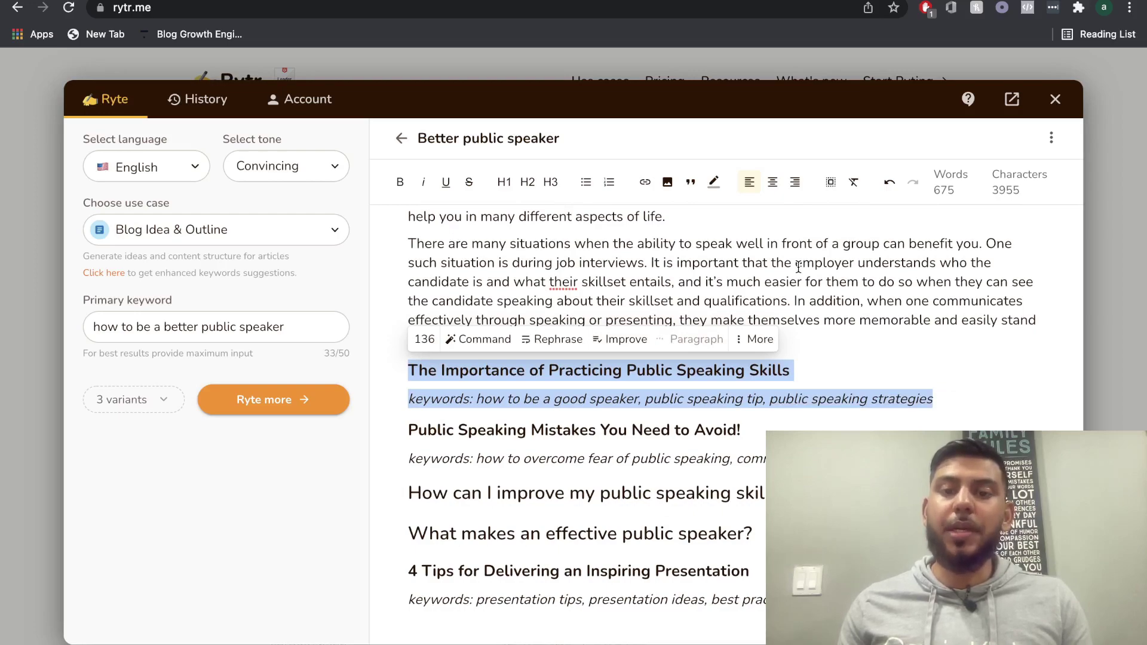
pyautogui.scroll(2, 687, 311)
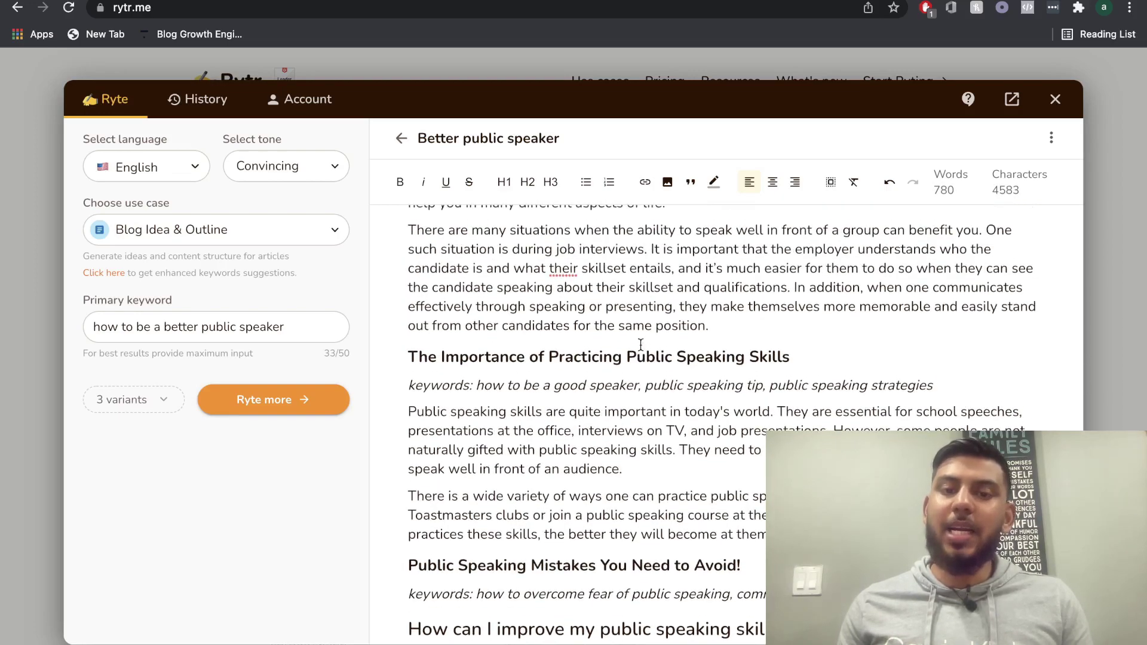
# Check the heading "The importance of strong public speaking skills" and generate paragraphs from "Public Speaking Mistakes You Need to Avoid!" with its keywords
pyautogui.scroll(7, 641, 345)
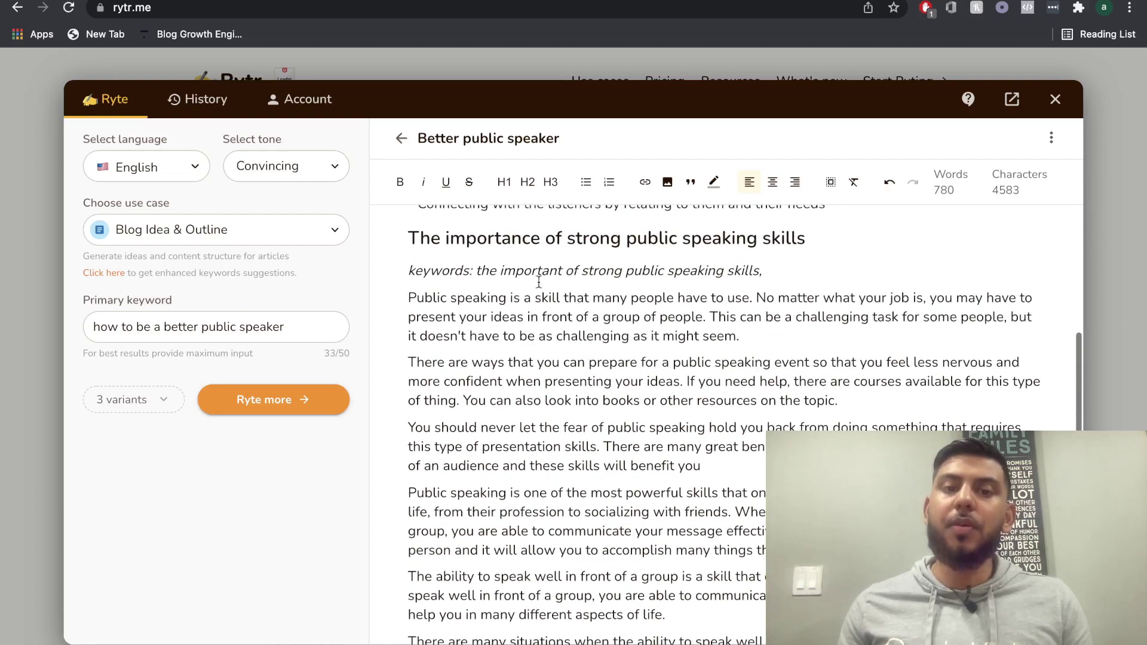
pyautogui.tripleClick(512, 239)
pyautogui.scroll(-11, 591, 367)
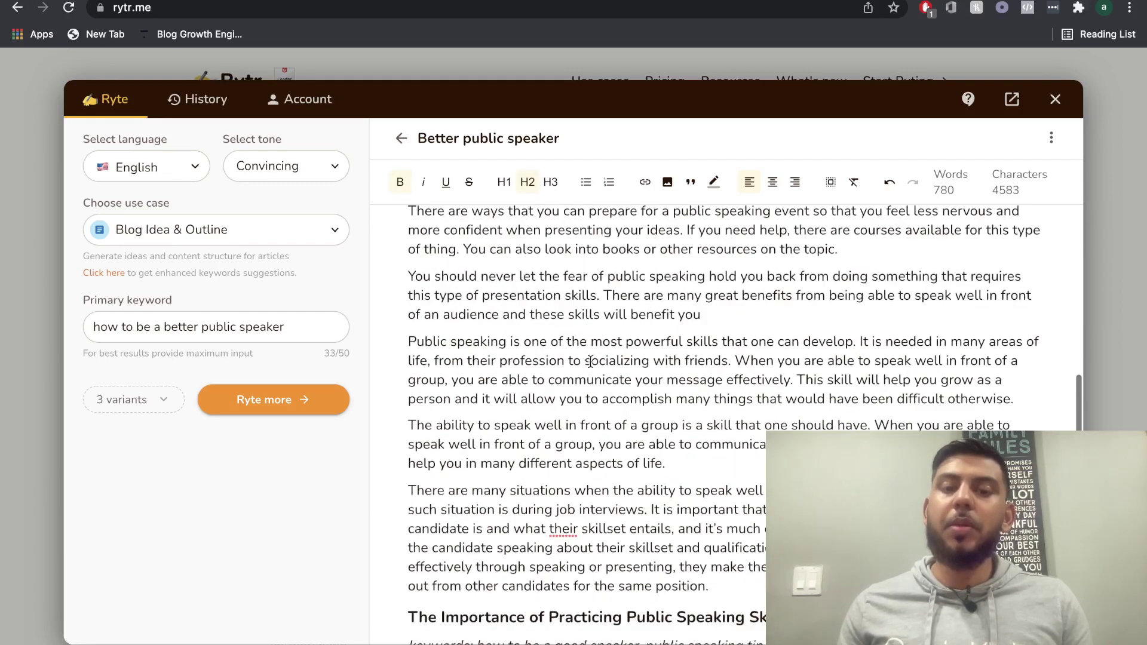
pyautogui.scroll(-2, 621, 447)
pyautogui.moveTo(408, 436); pyautogui.dragTo(771, 467)
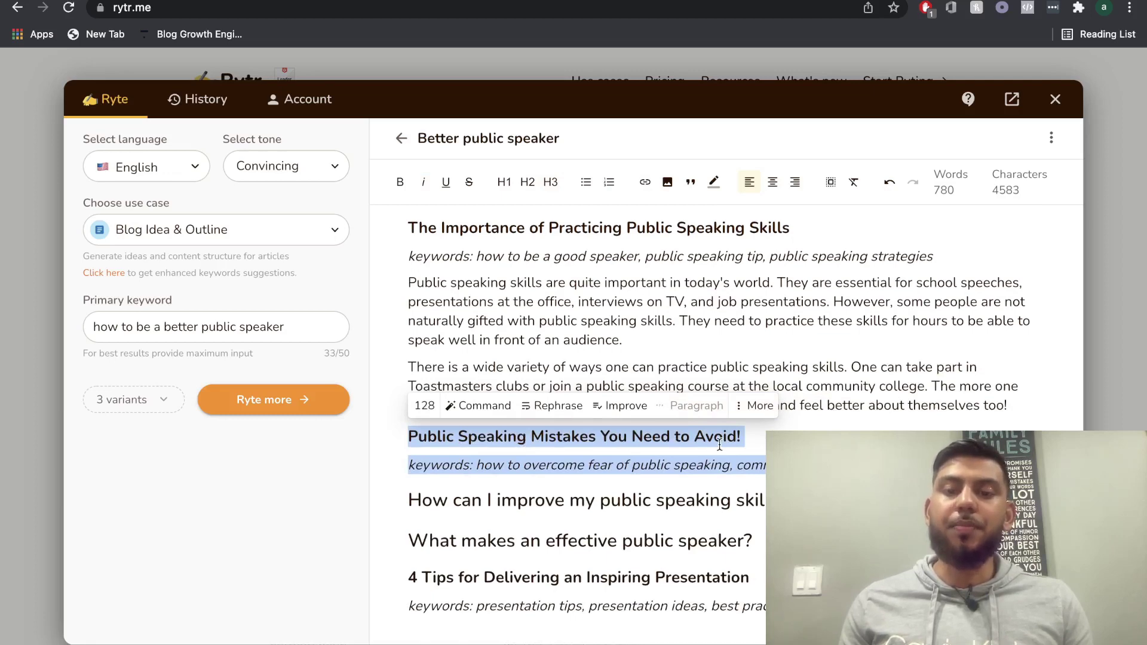
pyautogui.scroll(-3, 637, 342)
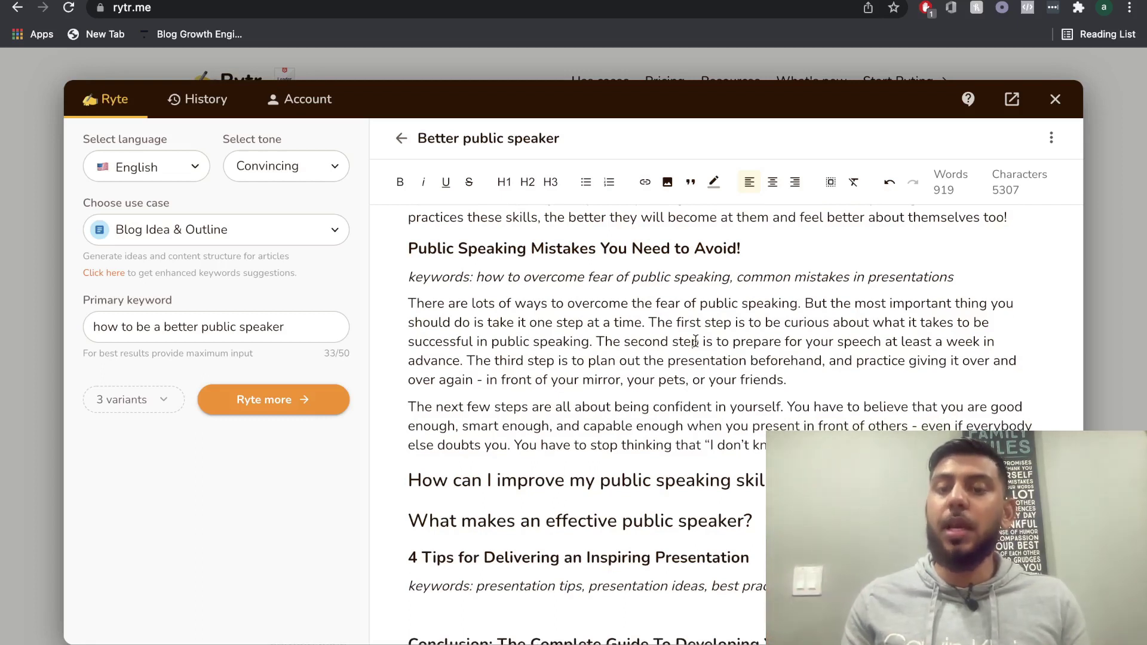
# Try to generate a further paragraph from the one beginning "The next few steps are all about being confident in yourself"
pyautogui.doubleClick(680, 407)
pyautogui.tripleClick(680, 415)
pyautogui.scroll(-2, 679, 418)
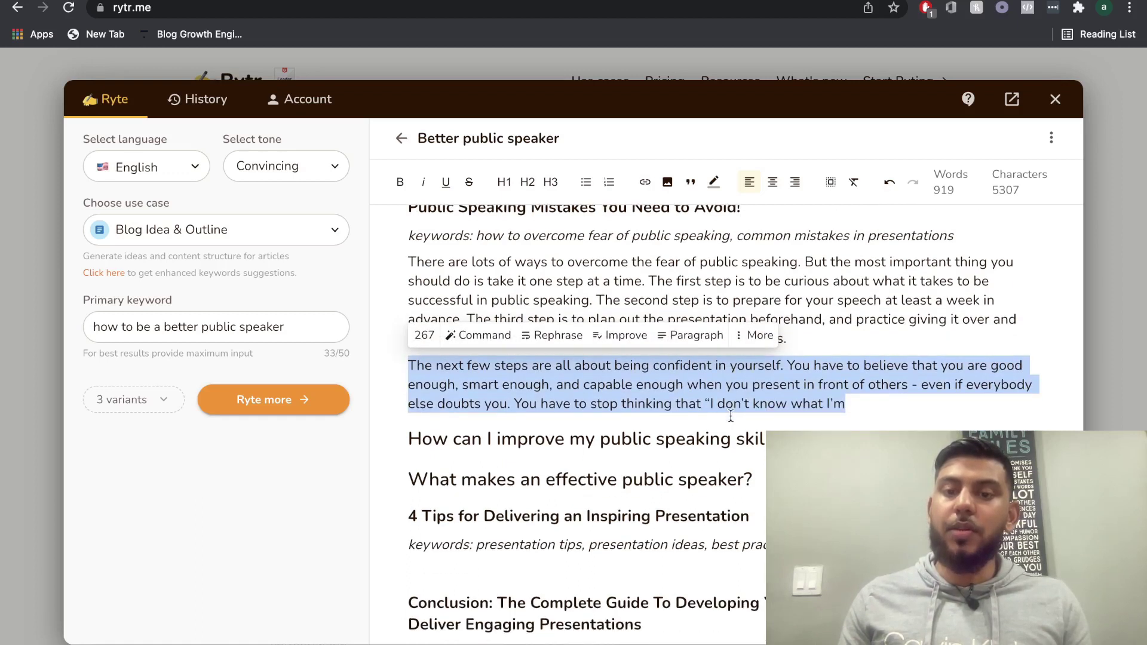
pyautogui.click(693, 330)
pyautogui.scroll(-1, 744, 410)
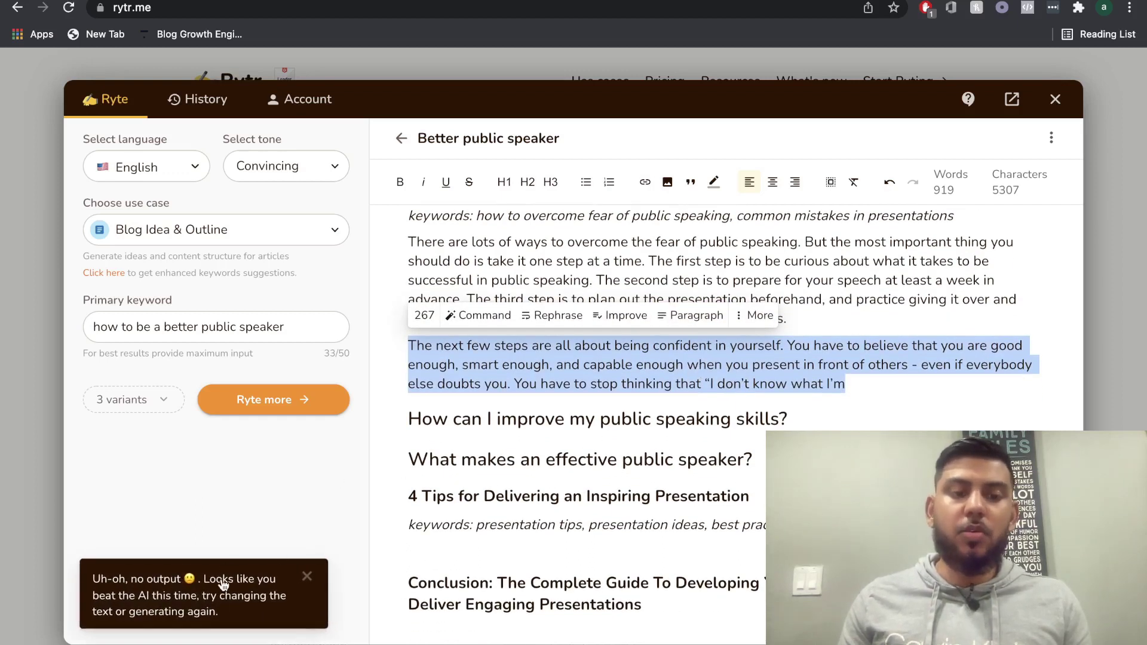
pyautogui.click(238, 516)
# Complete the cut-off sentence about confidence with "doing" and a closing quotation mark, and add the line "Common public speaking mistakes" below it
pyautogui.scroll(3, 567, 415)
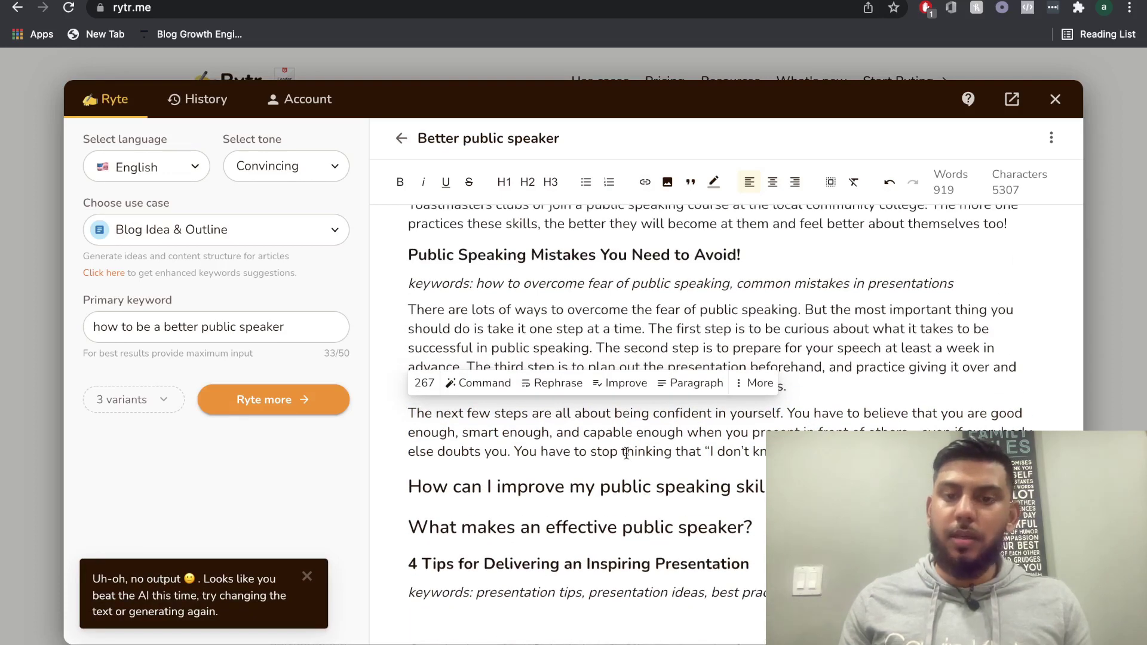
pyautogui.moveTo(786, 412); pyautogui.dragTo(891, 451)
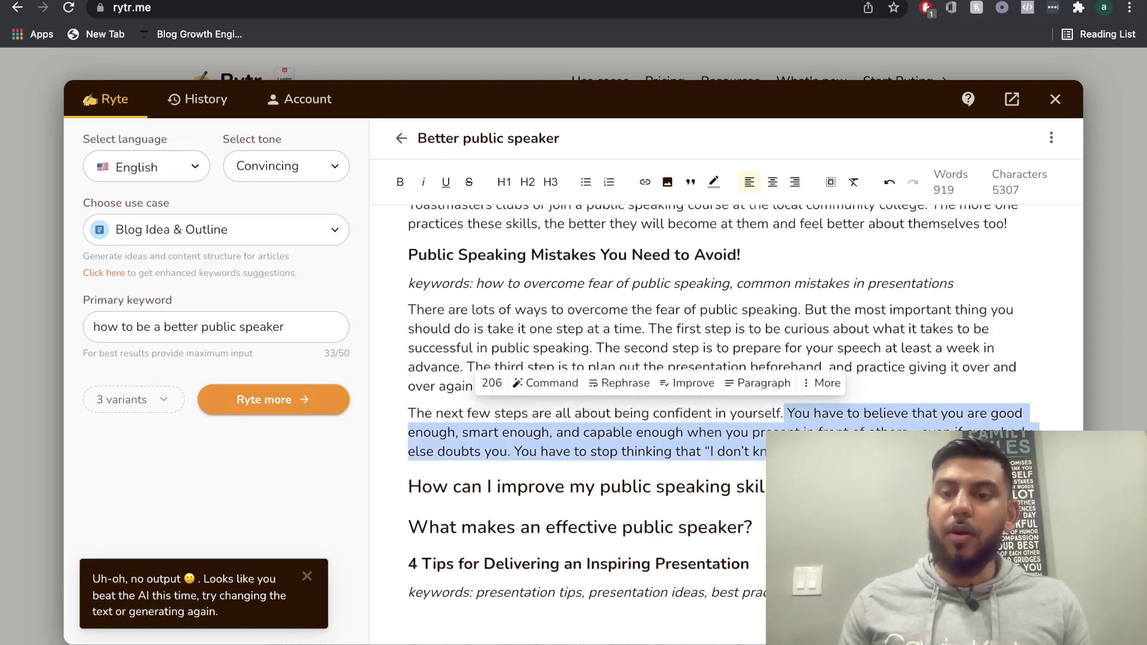
pyautogui.press('Right')
pyautogui.press('Return')
pyautogui.write('Common')
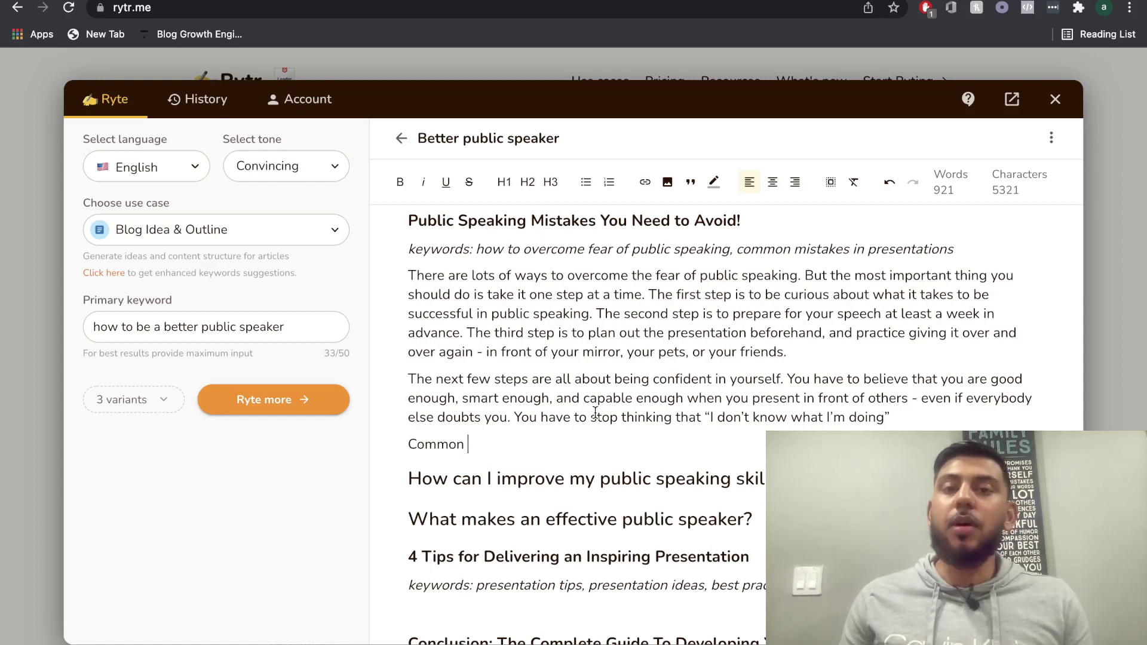
pyautogui.scroll(-1, 596, 413)
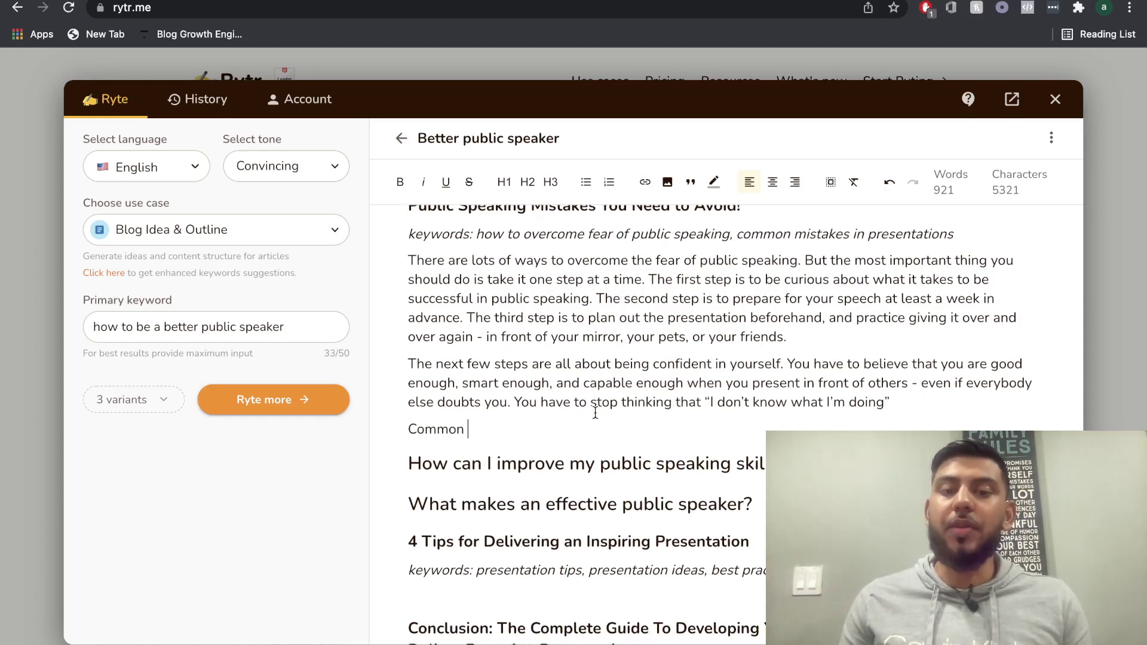
pyautogui.scroll(2, 523, 388)
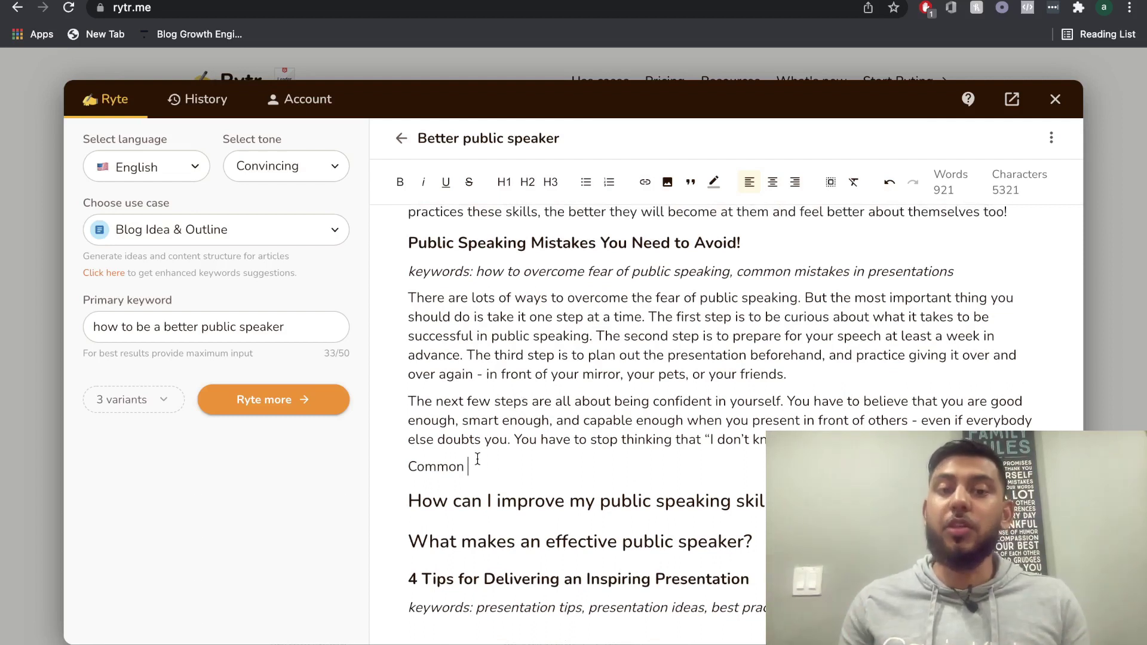
pyautogui.write('public spekai')
pyautogui.write('ng g mistakes')
pyautogui.press('Return')
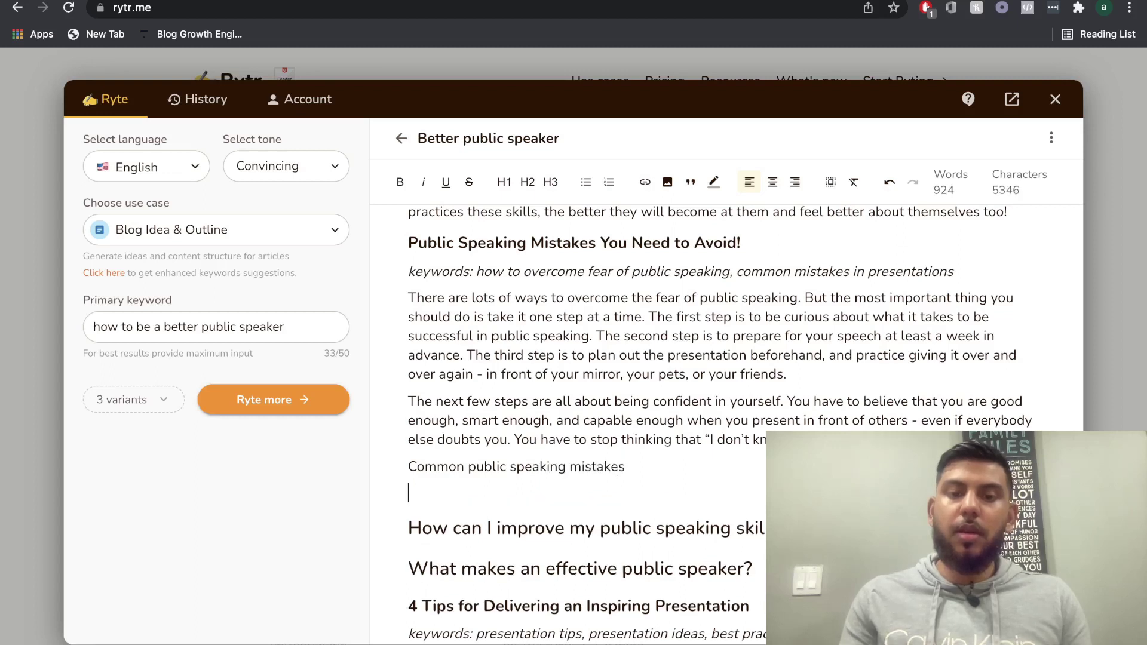
# Add the line "Keywords: Common public speaking mistakes" below the new line, copying the phrase from it
pyautogui.write('Keyrds:')
pyautogui.tripleClick(557, 467)
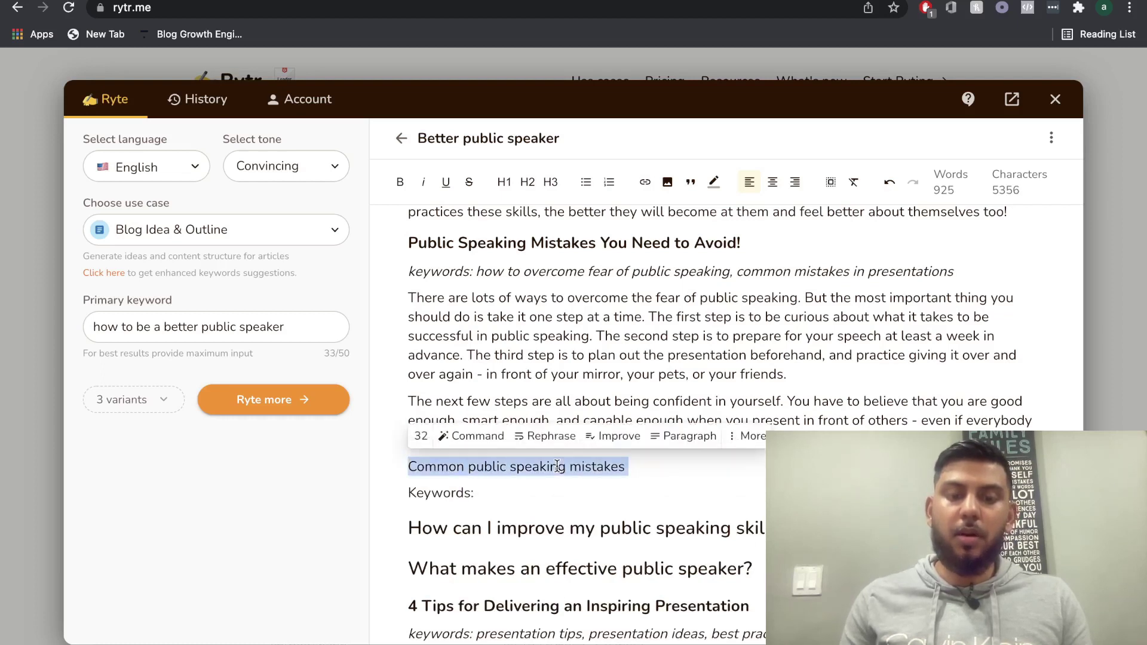
pyautogui.hotkey('ctrl', 'c')
pyautogui.click(535, 495)
pyautogui.hotkey('ctrl', 'v')
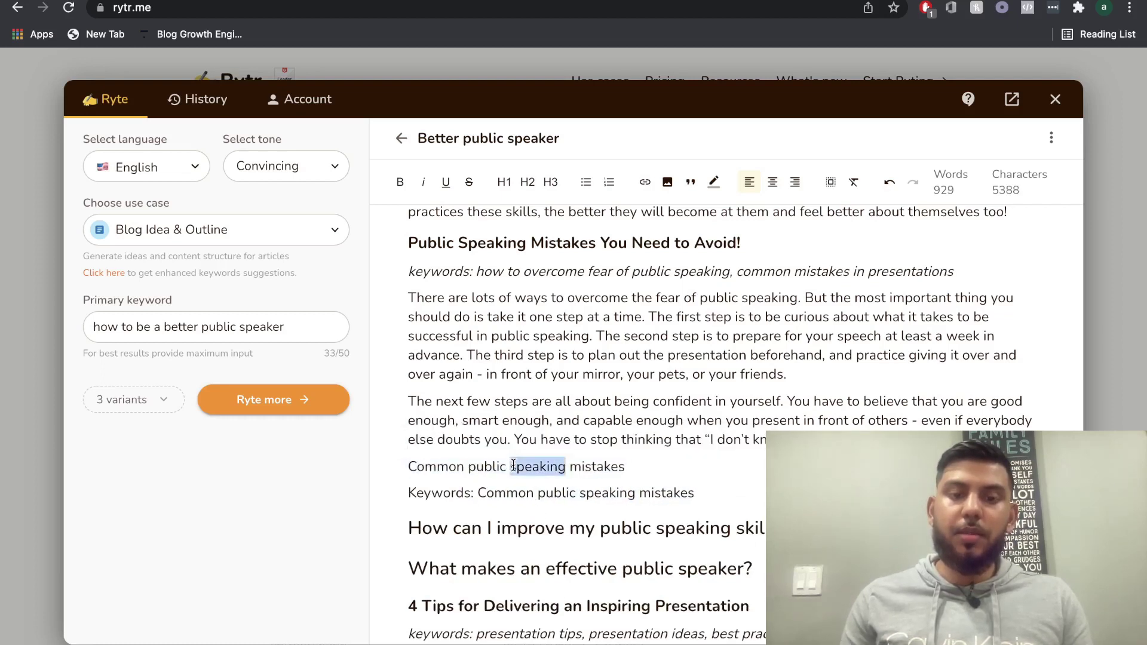
# Format "Common public speaking mistakes" as a level 3 heading, matching "Public Speaking Mistakes You Need to Avoid!"
pyautogui.tripleClick(515, 466)
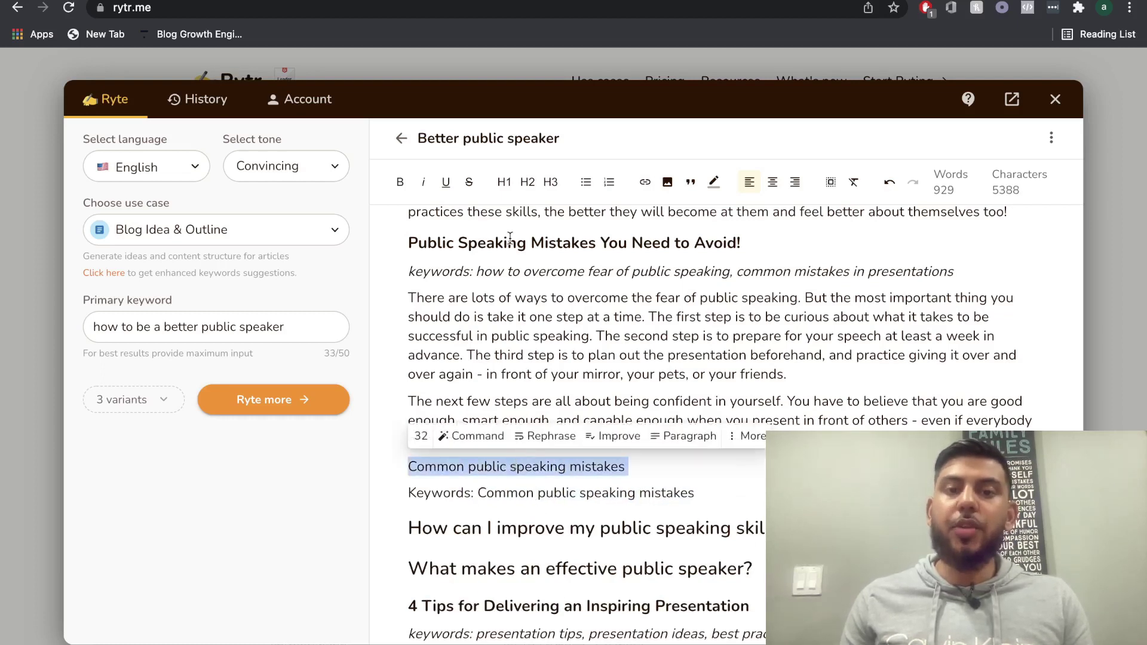
pyautogui.click(528, 182)
pyautogui.click(551, 181)
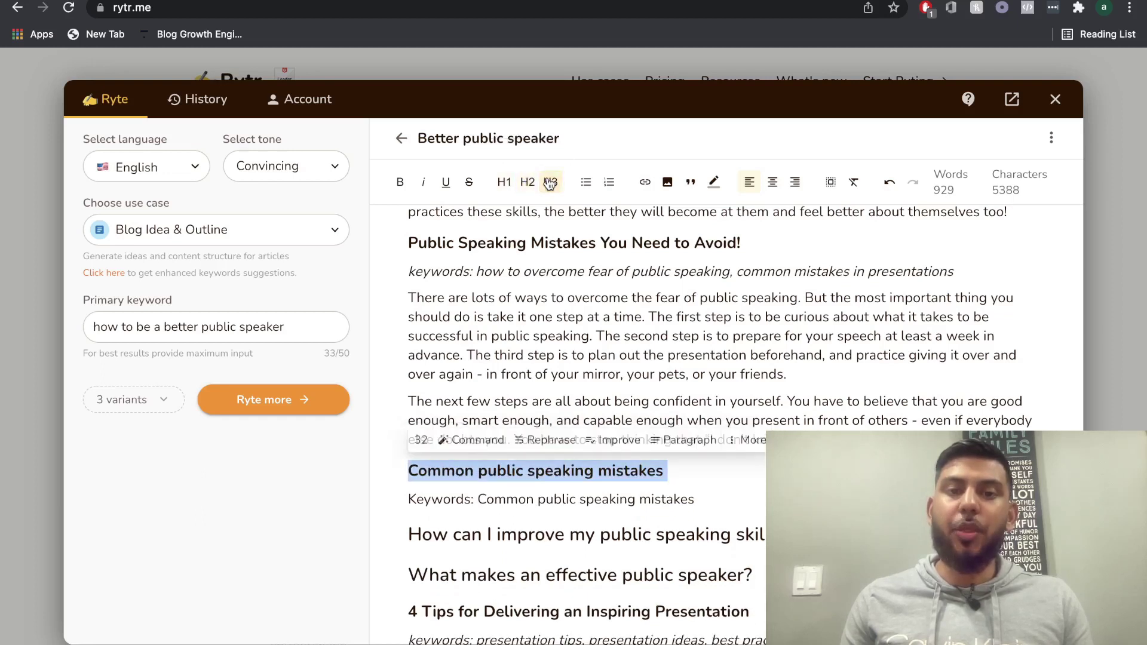
pyautogui.tripleClick(507, 242)
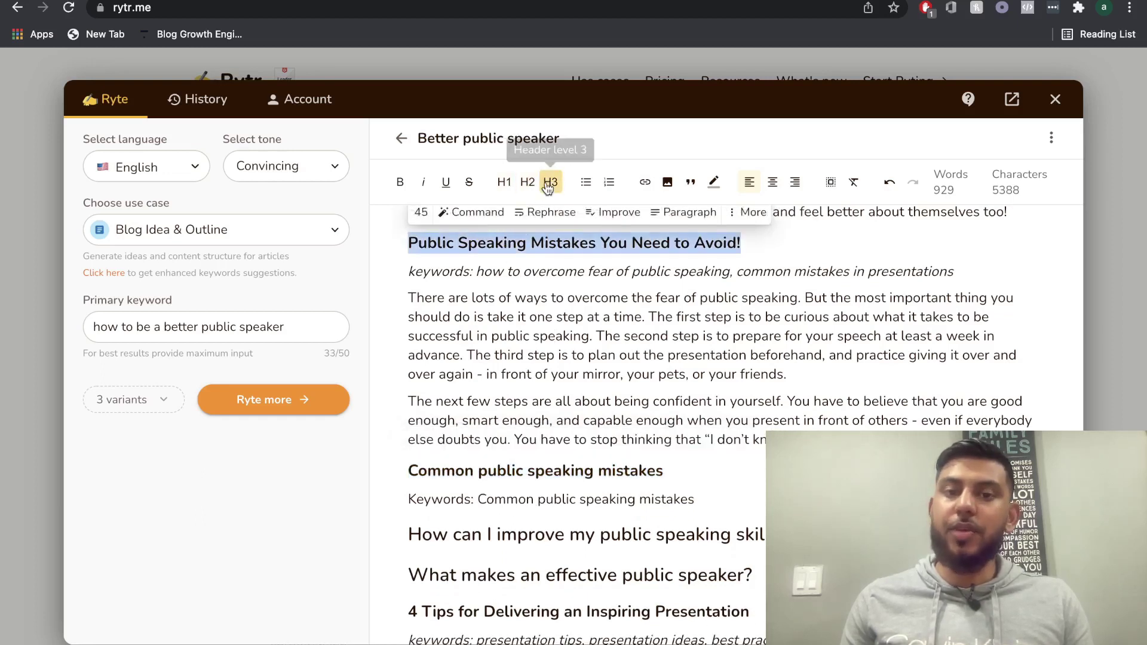
# Generate paragraphs from the "Common public speaking mistakes" heading together with its keywords line
pyautogui.tripleClick(534, 475)
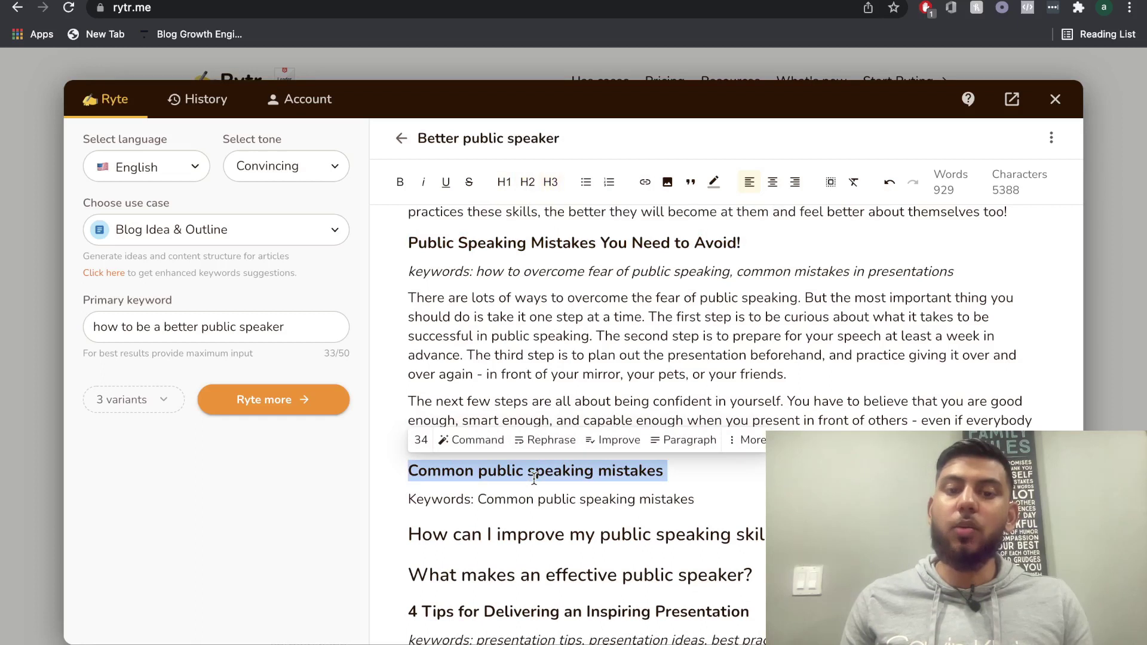
pyautogui.click(673, 499)
pyautogui.moveTo(704, 499); pyautogui.dragTo(409, 470)
pyautogui.scroll(-1, 488, 421)
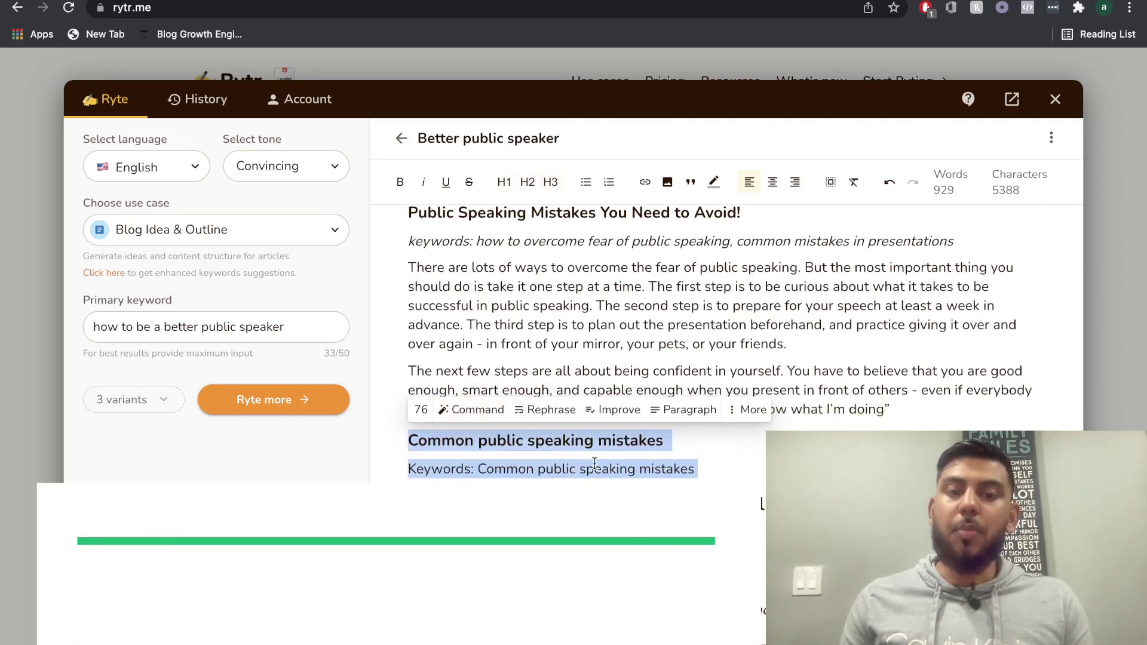
pyautogui.click(683, 416)
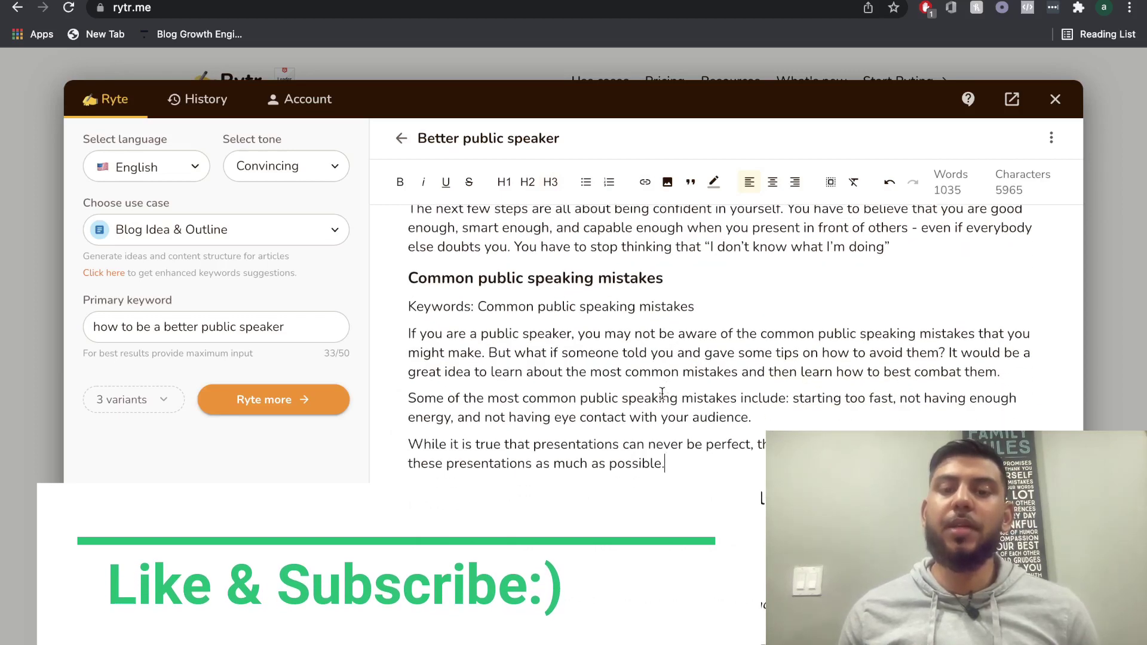
# Generate a further paragraph from the one beginning "While it is true that presentations can never be perfect"
pyautogui.tripleClick(634, 442)
pyautogui.click(693, 414)
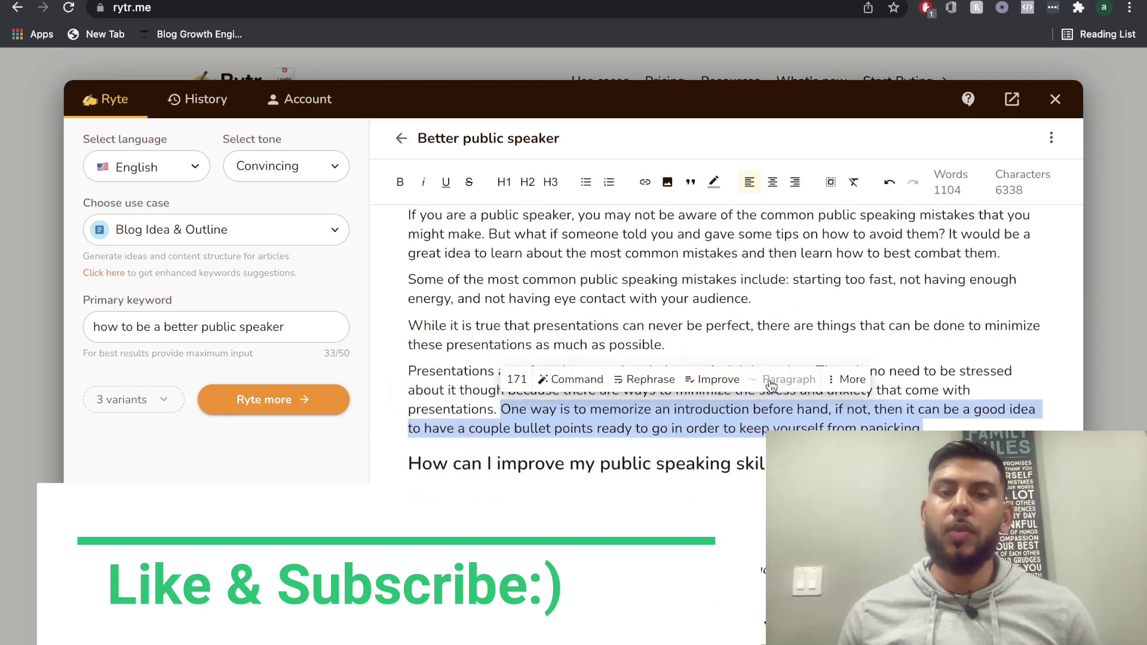
pyautogui.click(732, 345)
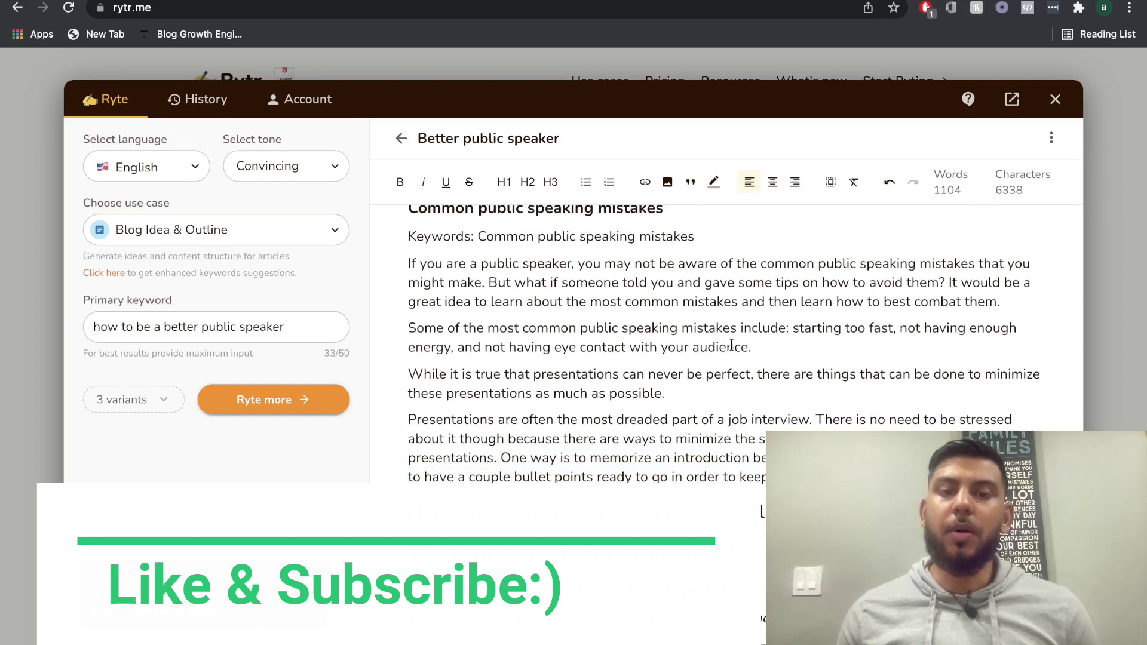
# Delete the "Common public speaking mistakes" heading, its keywords line and the leftover blank line, keeping the paragraphs below
pyautogui.scroll(2, 732, 346)
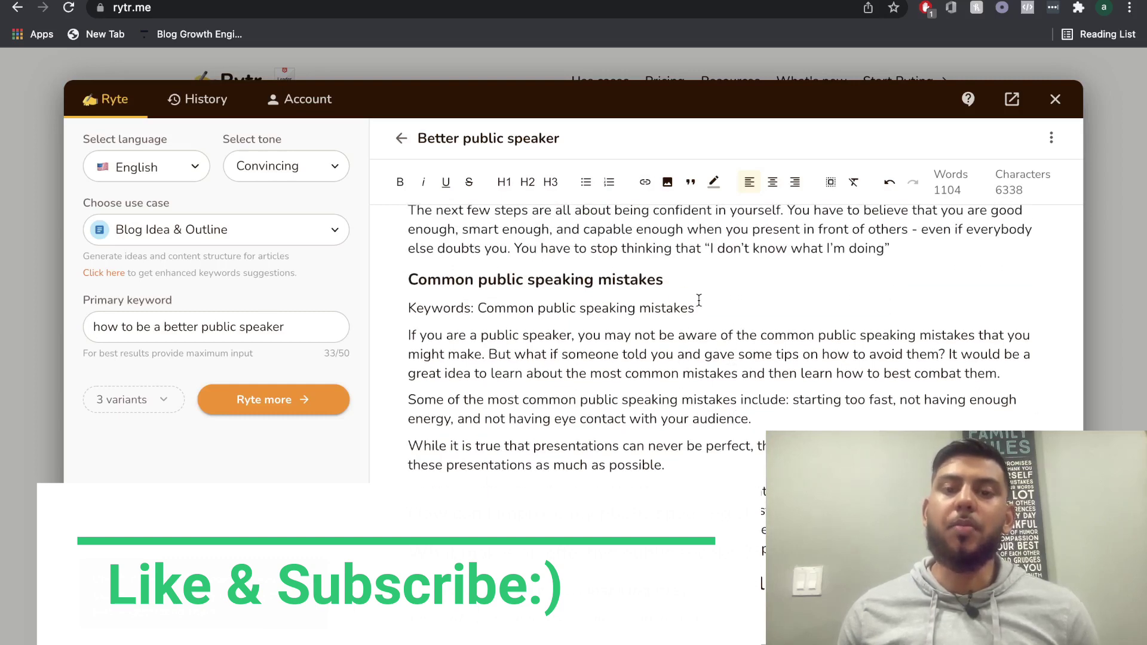
pyautogui.moveTo(704, 311); pyautogui.dragTo(370, 288)
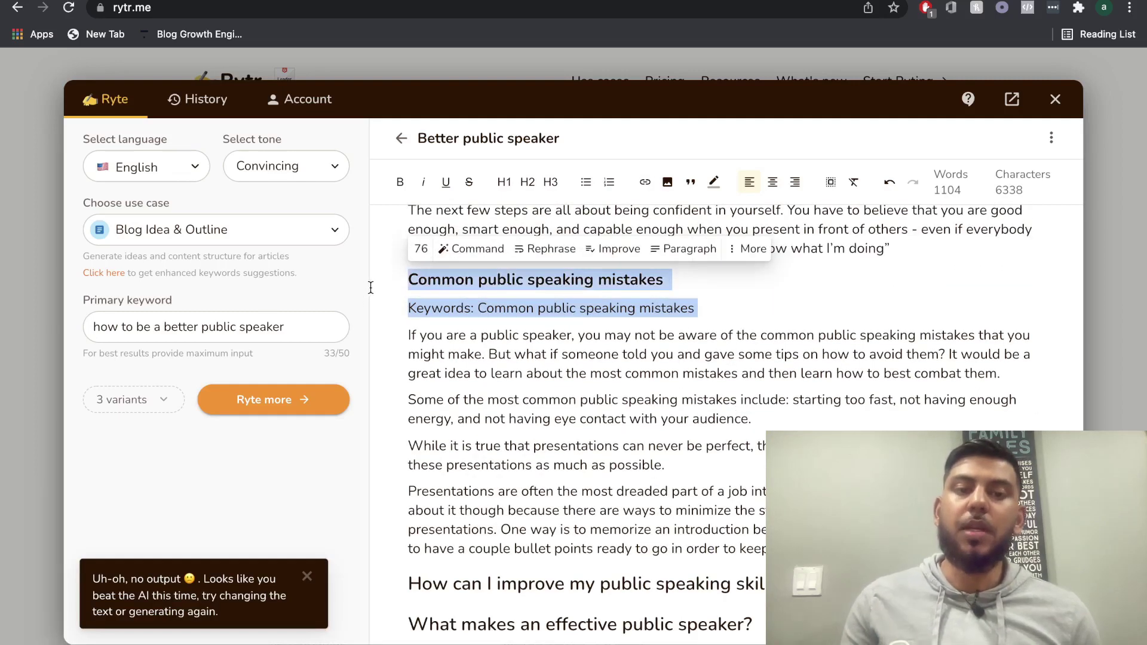
pyautogui.press('BackSpace')
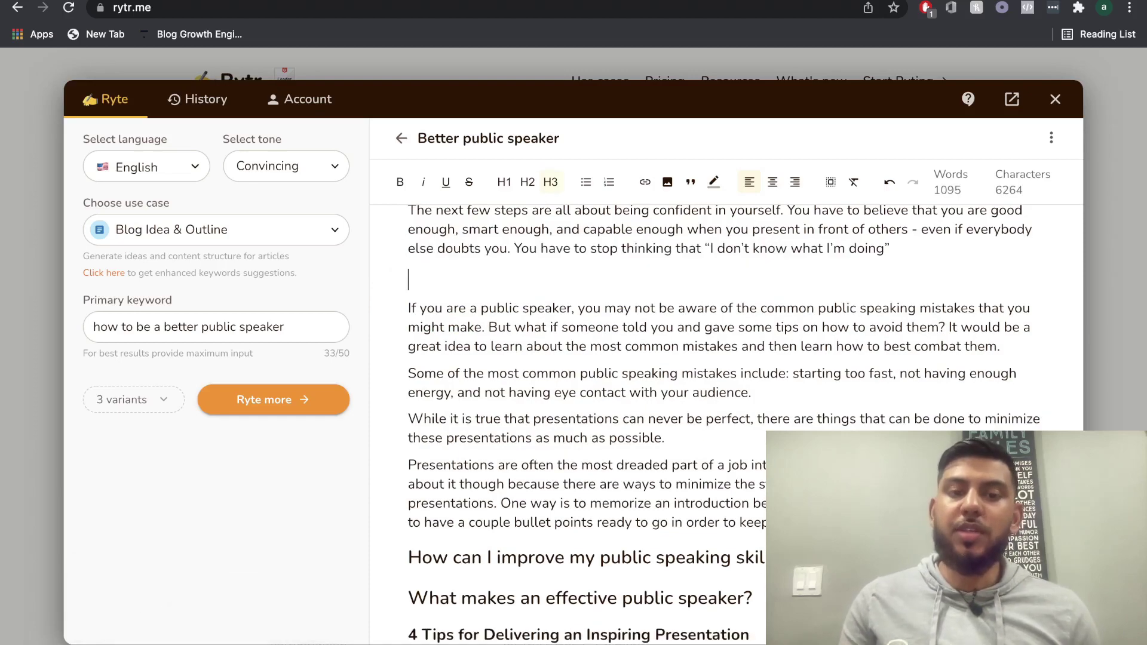
pyautogui.scroll(3, 370, 288)
pyautogui.press('BackSpace')
pyautogui.scroll(3, 493, 218)
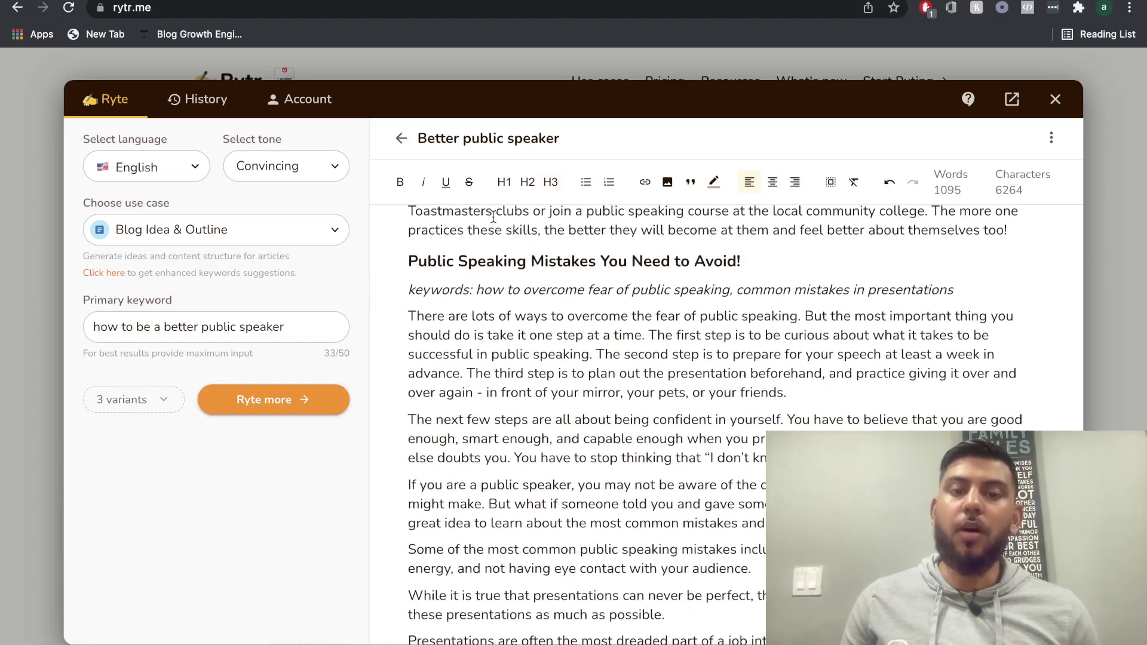
# Add the line "Keywords: How can i improve my public speaking skills?" beneath the "How can I improve my public speaking skills?" heading
pyautogui.scroll(-3, 494, 218)
pyautogui.scroll(-5, 598, 448)
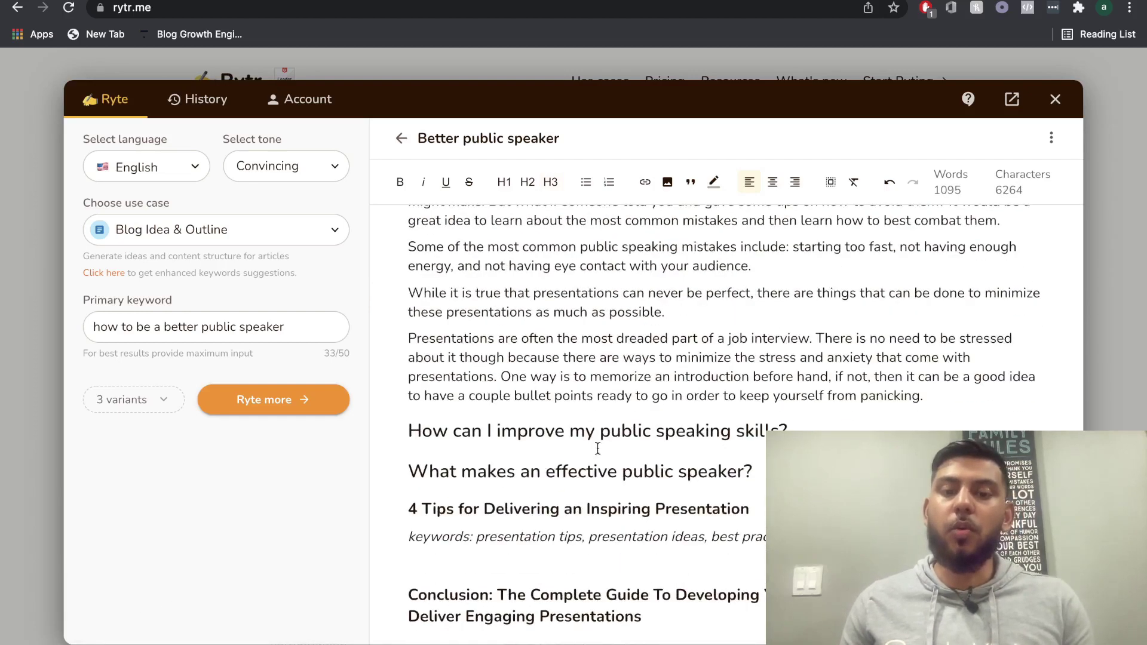
pyautogui.tripleClick(706, 430)
pyautogui.press('Right')
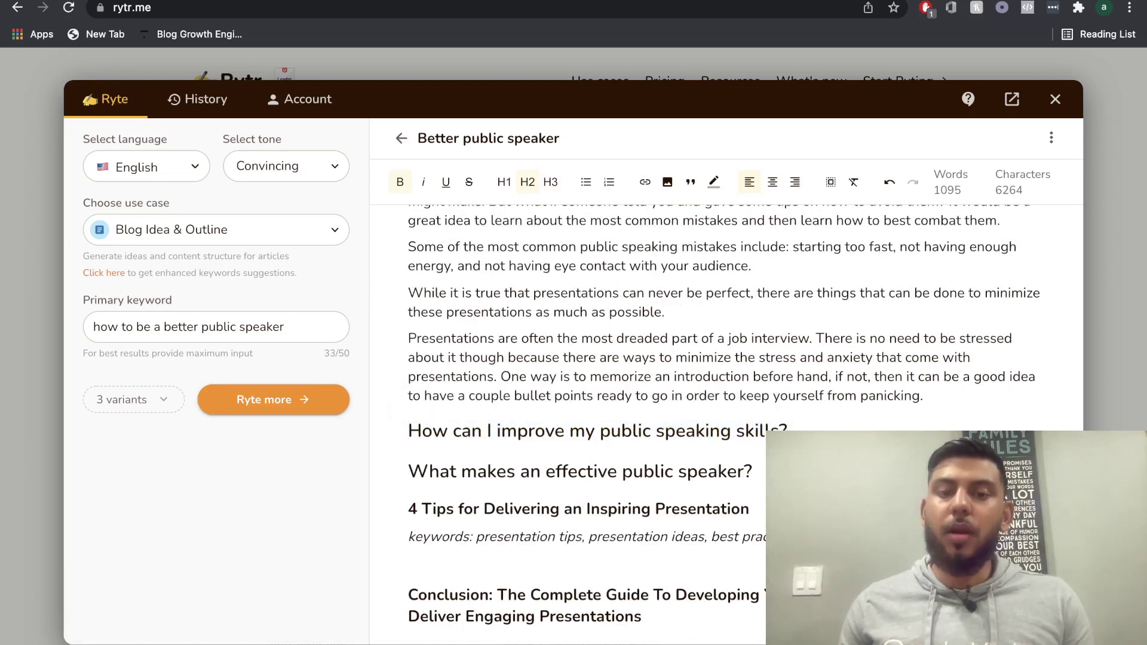
pyautogui.press('Return')
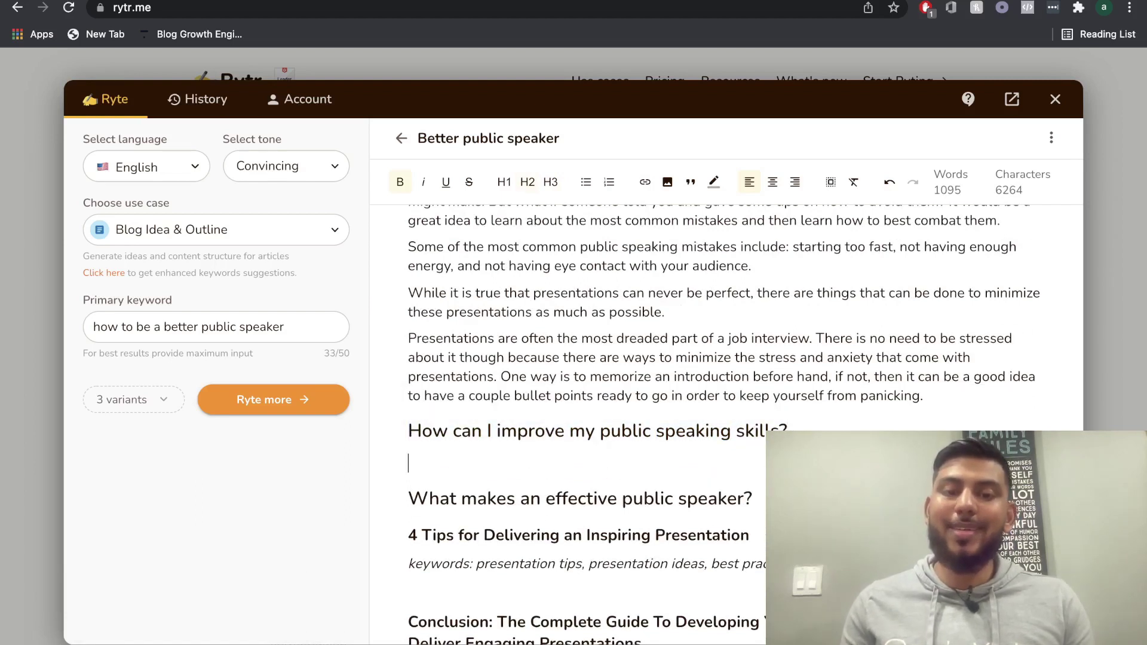
pyautogui.write('Keywords:')
pyautogui.write('How can i improve my public speaking skills?')
# Generate paragraphs from the "How can I improve my public speaking skills?" heading together with its keywords line
pyautogui.moveTo(766, 464); pyautogui.dragTo(398, 433)
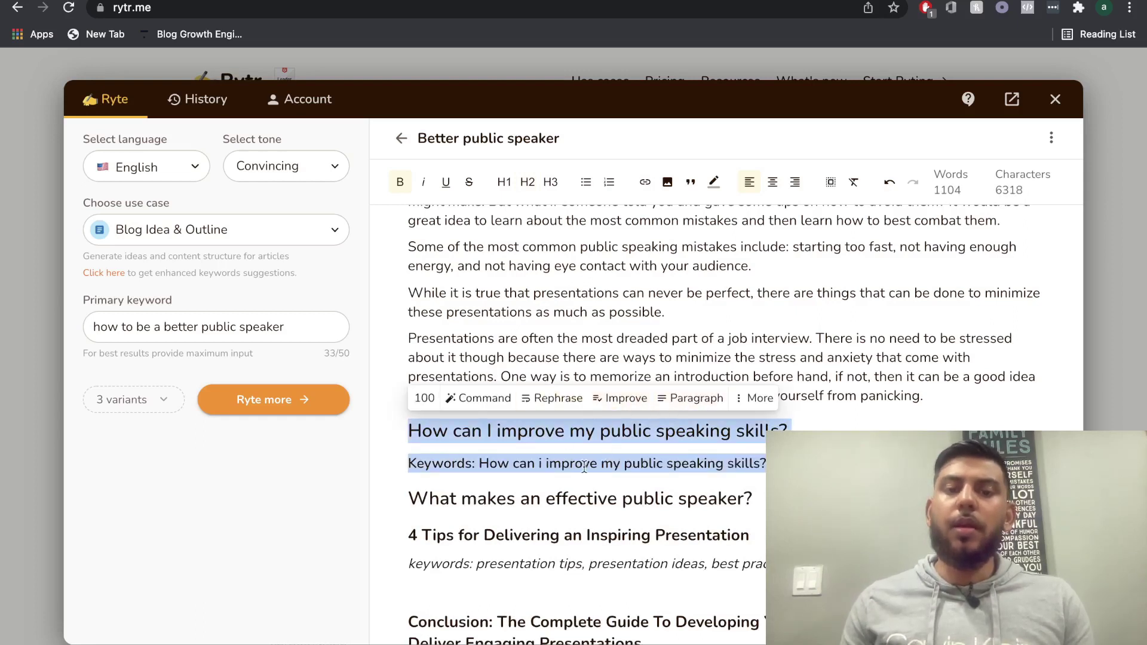
pyautogui.scroll(-1, 598, 430)
pyautogui.click(674, 394)
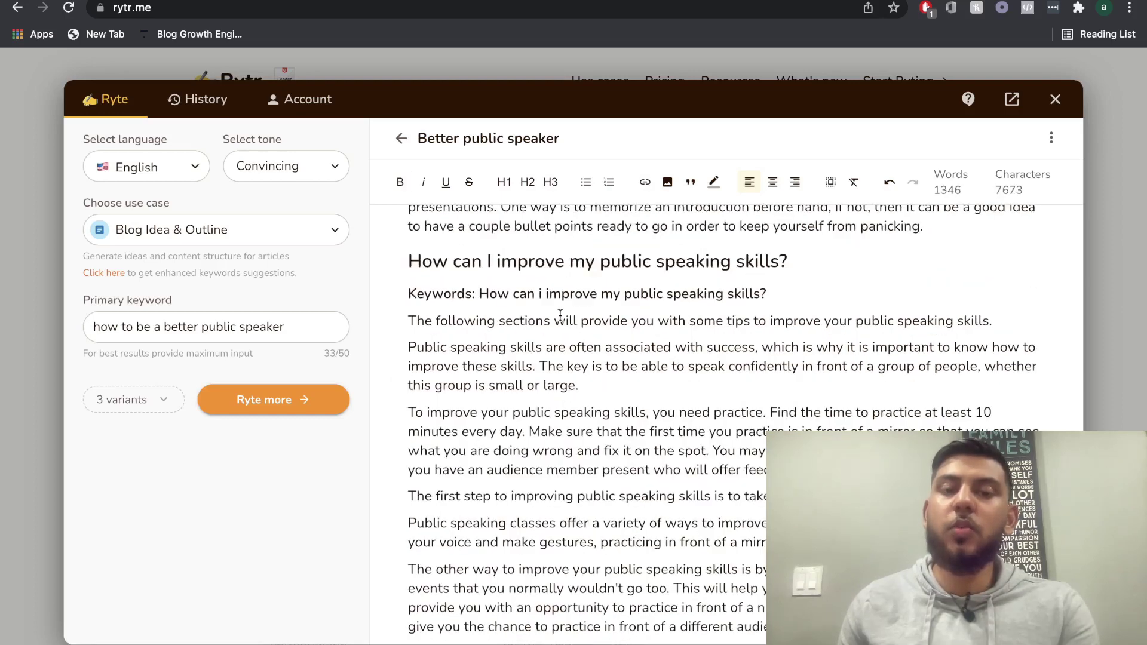
# Read through the generated paragraphs on improving public speaking skills and the section above them
pyautogui.moveTo(796, 285); pyautogui.dragTo(407, 262)
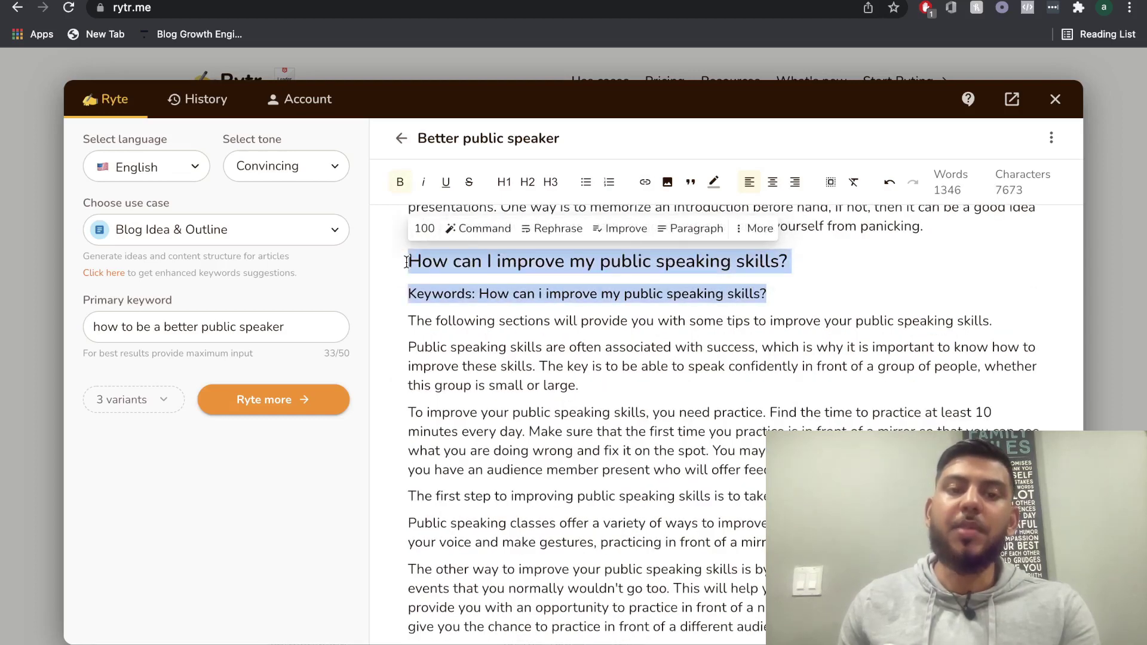
pyautogui.scroll(-2, 522, 391)
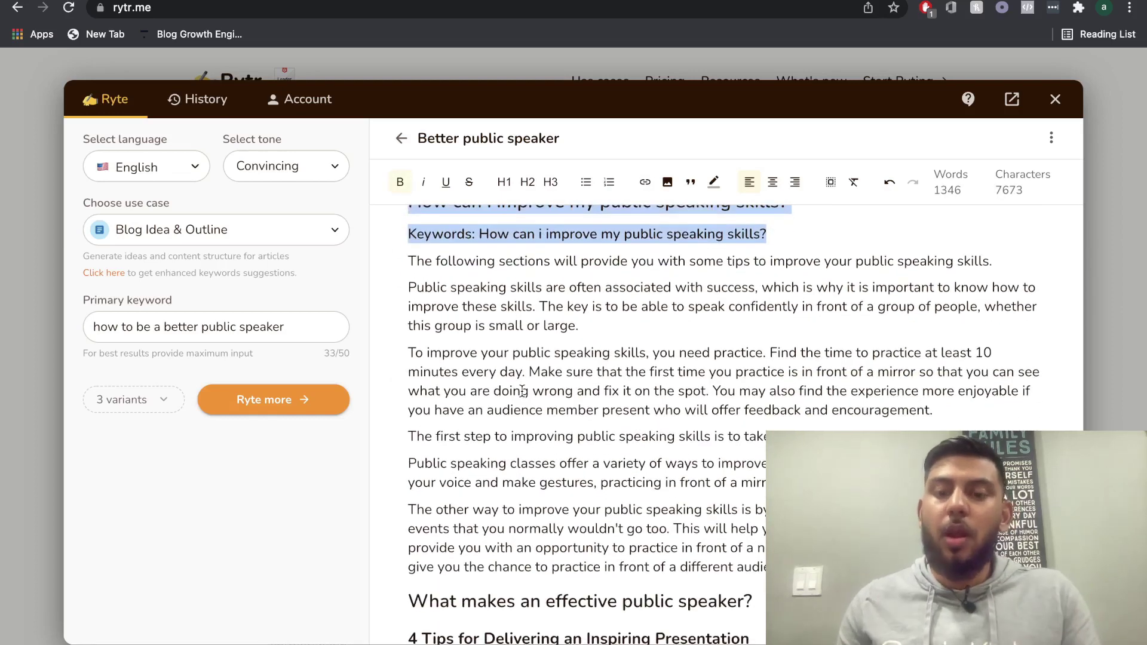
pyautogui.scroll(-1, 604, 410)
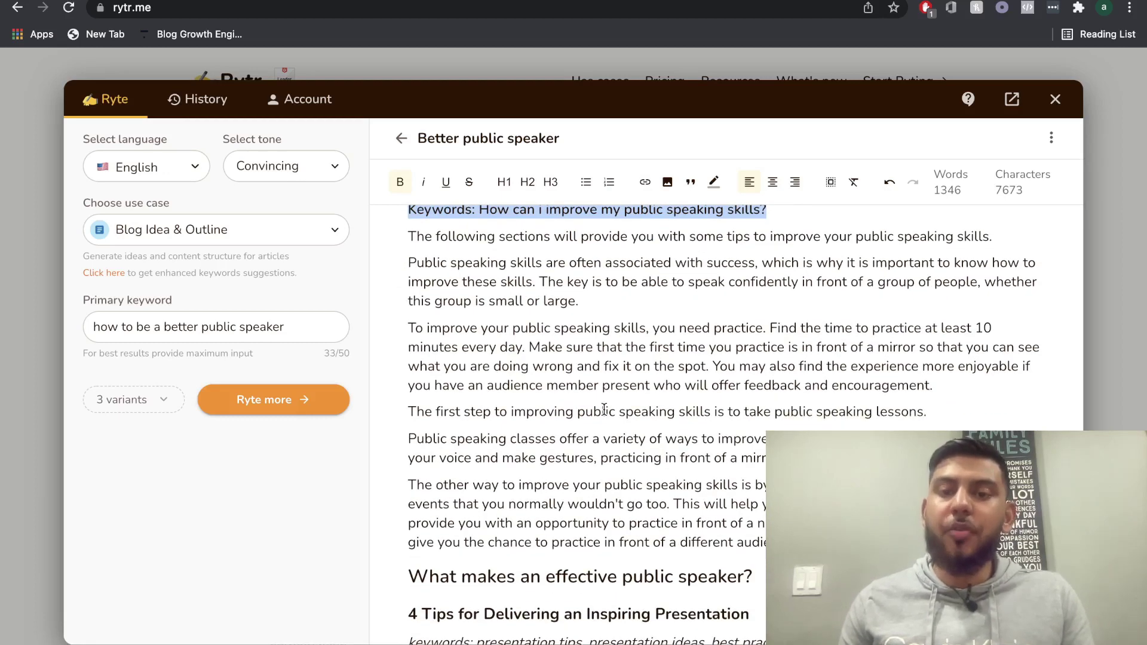
pyautogui.scroll(-1, 605, 410)
pyautogui.scroll(3, 604, 409)
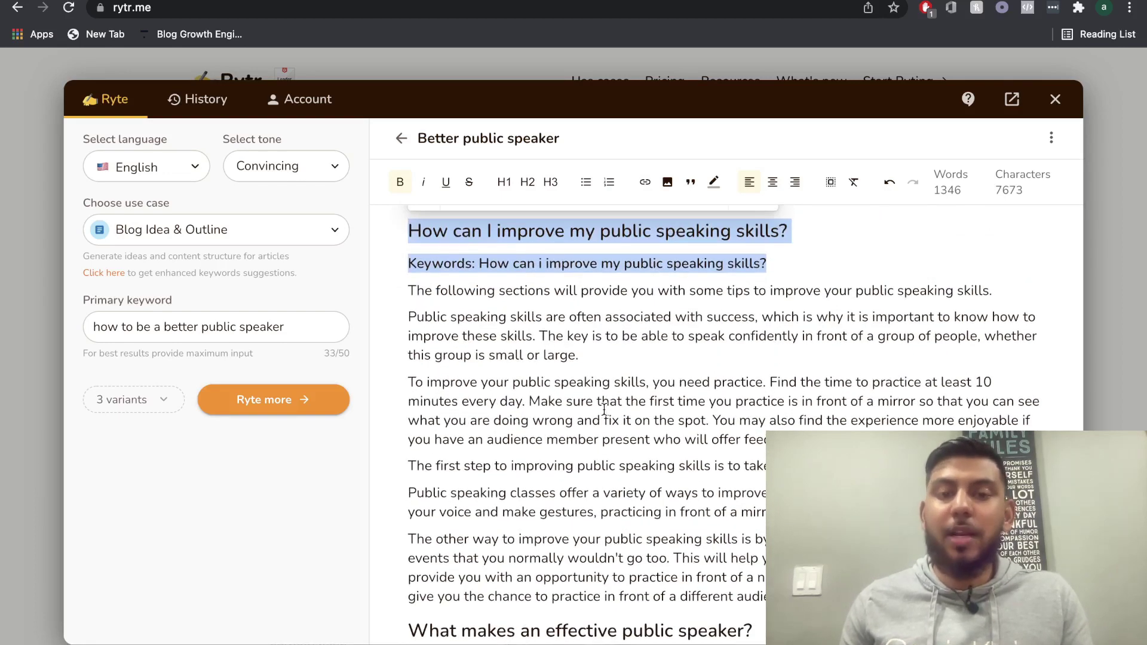
pyautogui.scroll(2, 604, 409)
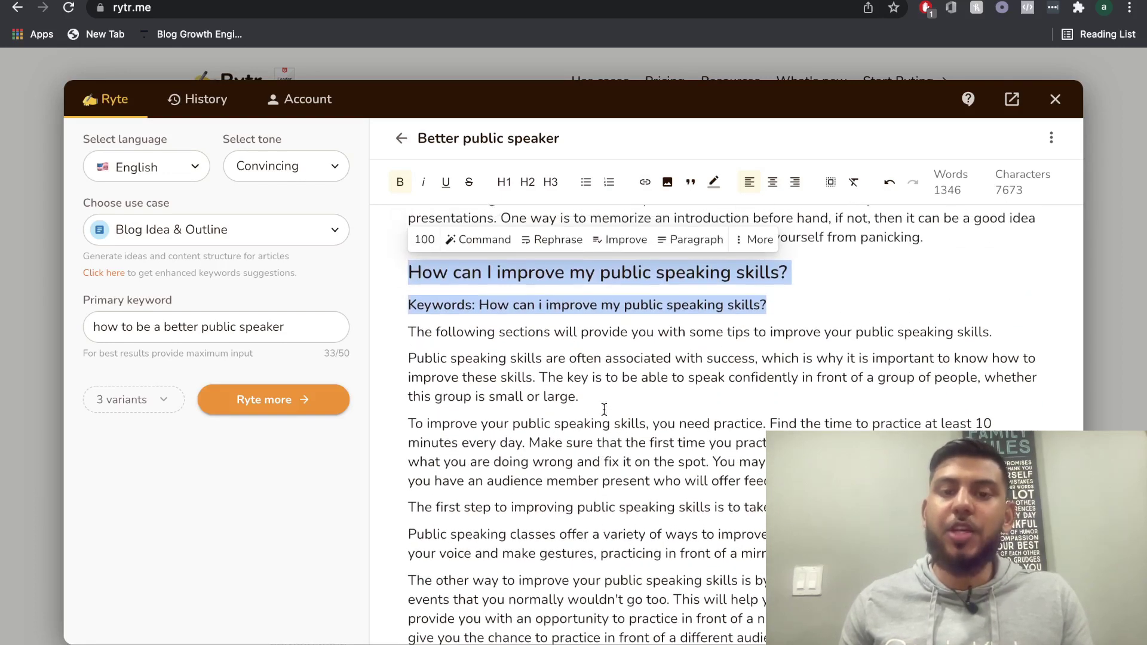
pyautogui.click(637, 410)
pyautogui.scroll(6, 621, 430)
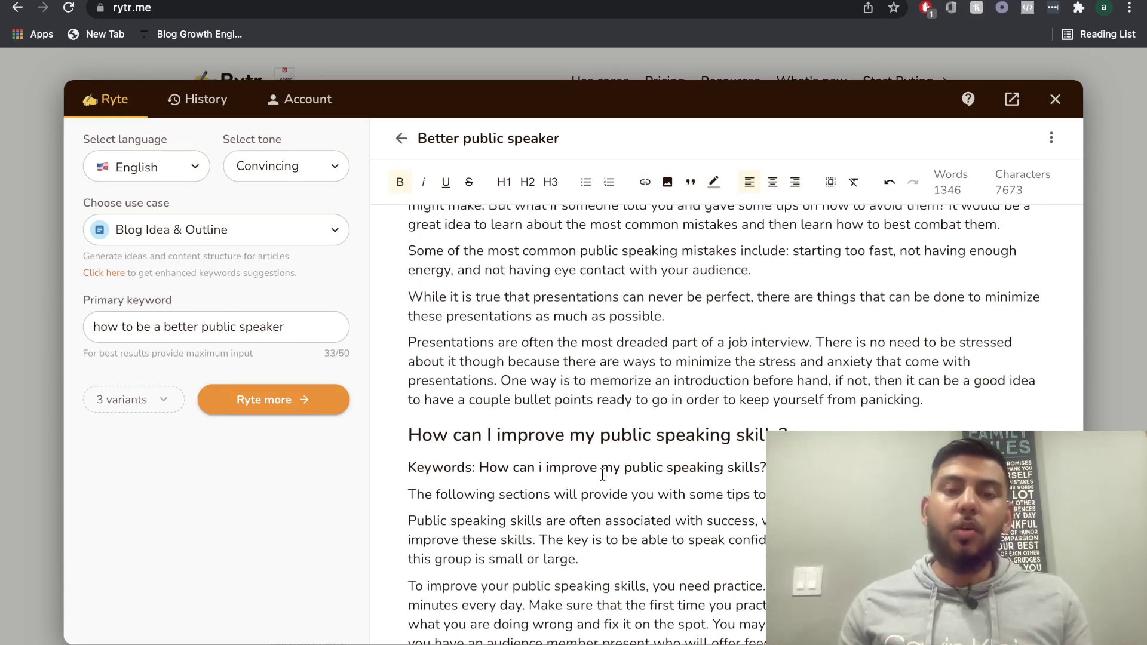
pyautogui.scroll(-4, 602, 475)
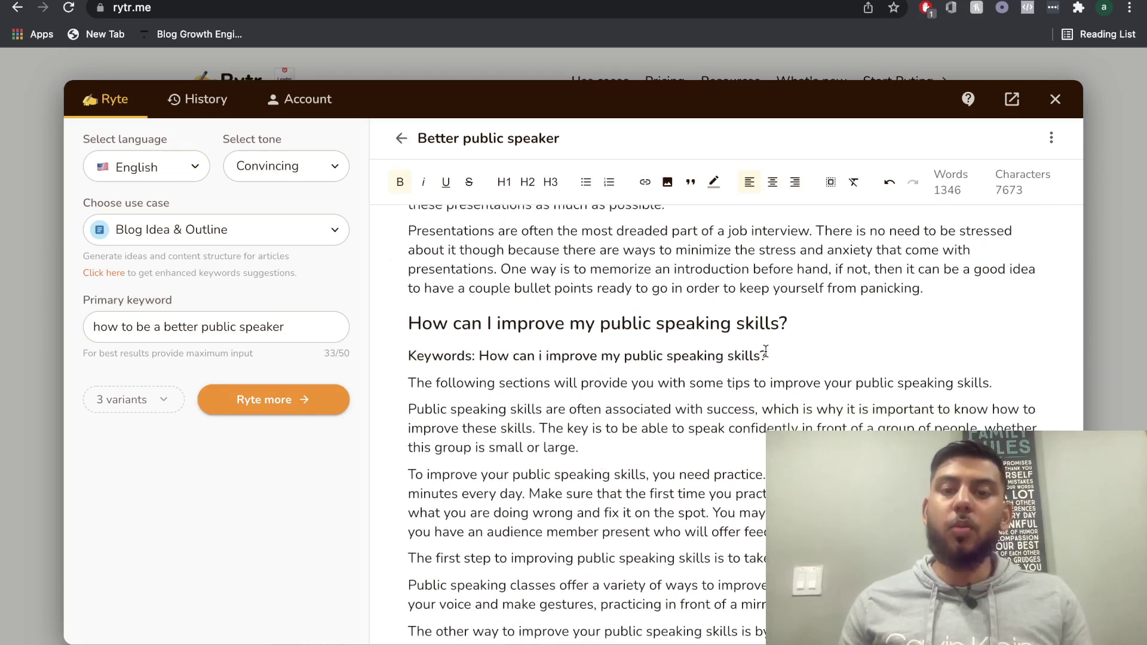
pyautogui.scroll(-1, 756, 377)
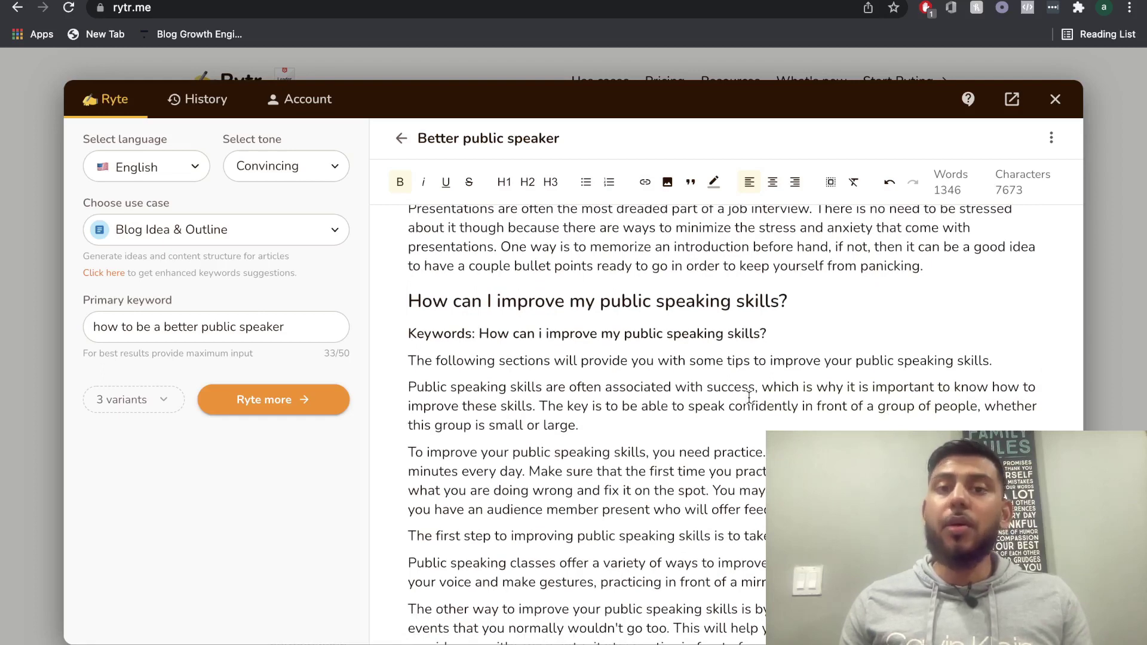
# Add "Keywords: What makes an effective public speaker?" under the matching heading and generate a paragraph from heading and keywords
pyautogui.scroll(-7, 749, 397)
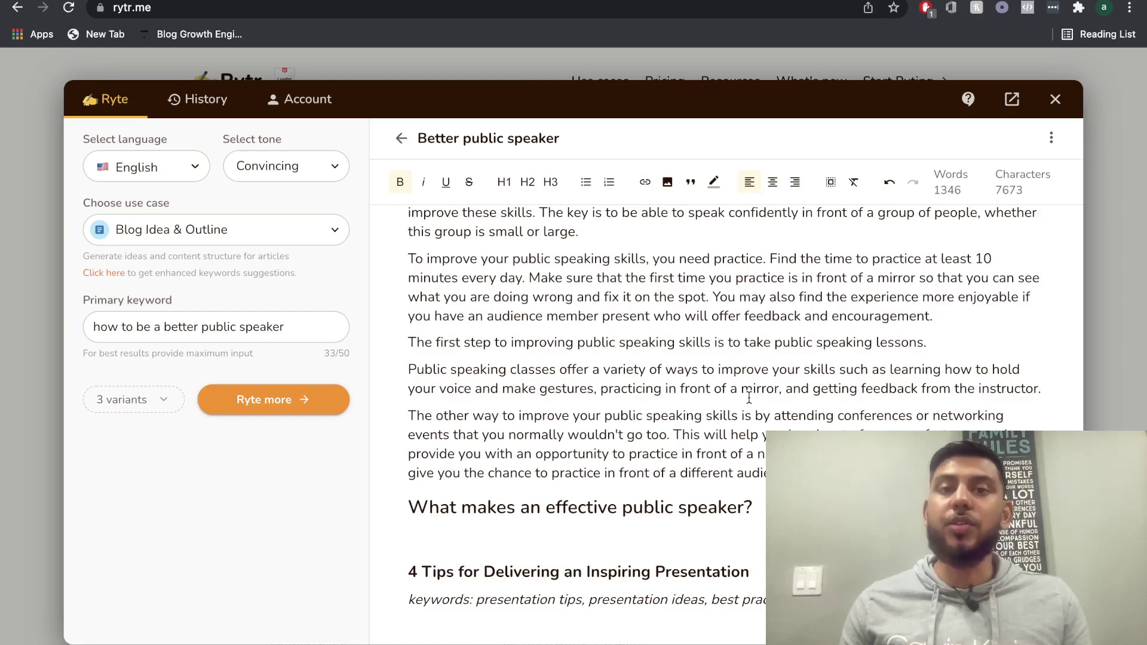
pyautogui.write('Keywords: What makes an effective public speaker?')
pyautogui.moveTo(741, 540); pyautogui.dragTo(409, 507)
pyautogui.click(692, 474)
# Generate further paragraphs from the latest text in the "What makes an effective public speaker?" section
pyautogui.click(691, 365)
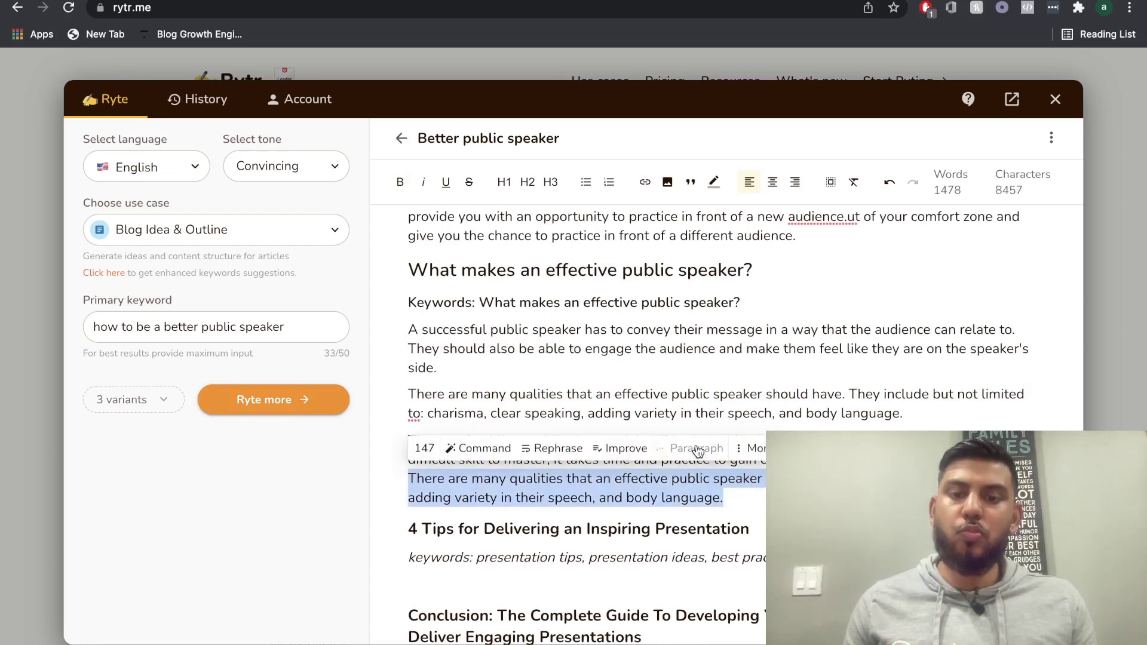
pyautogui.click(692, 449)
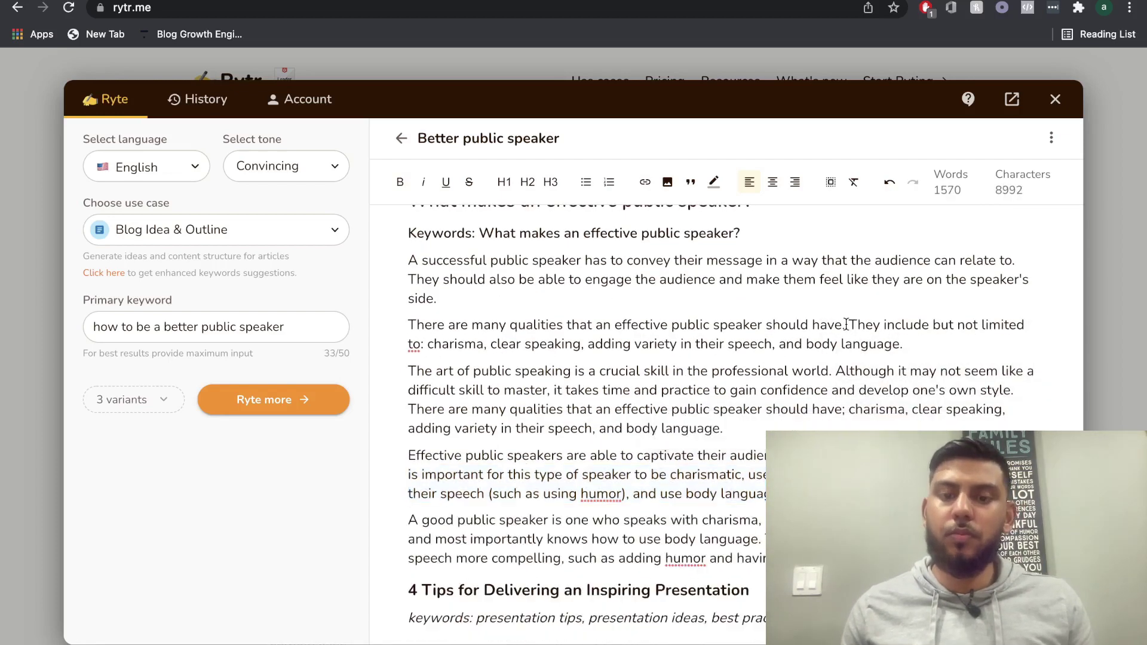
pyautogui.click(865, 426)
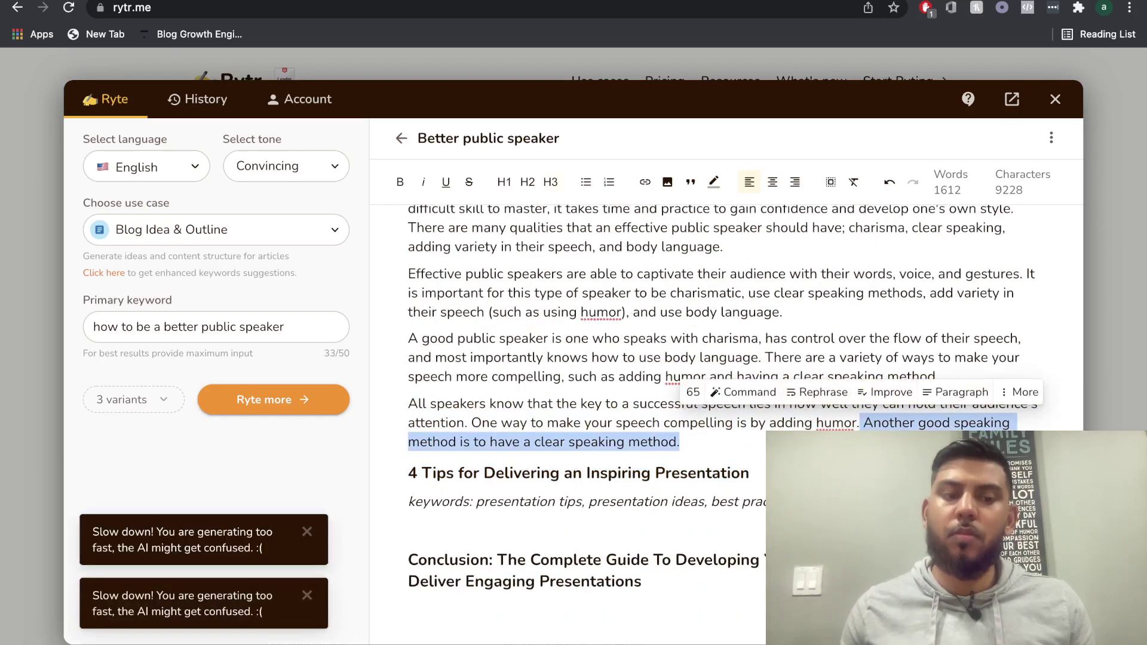
pyautogui.click(751, 473)
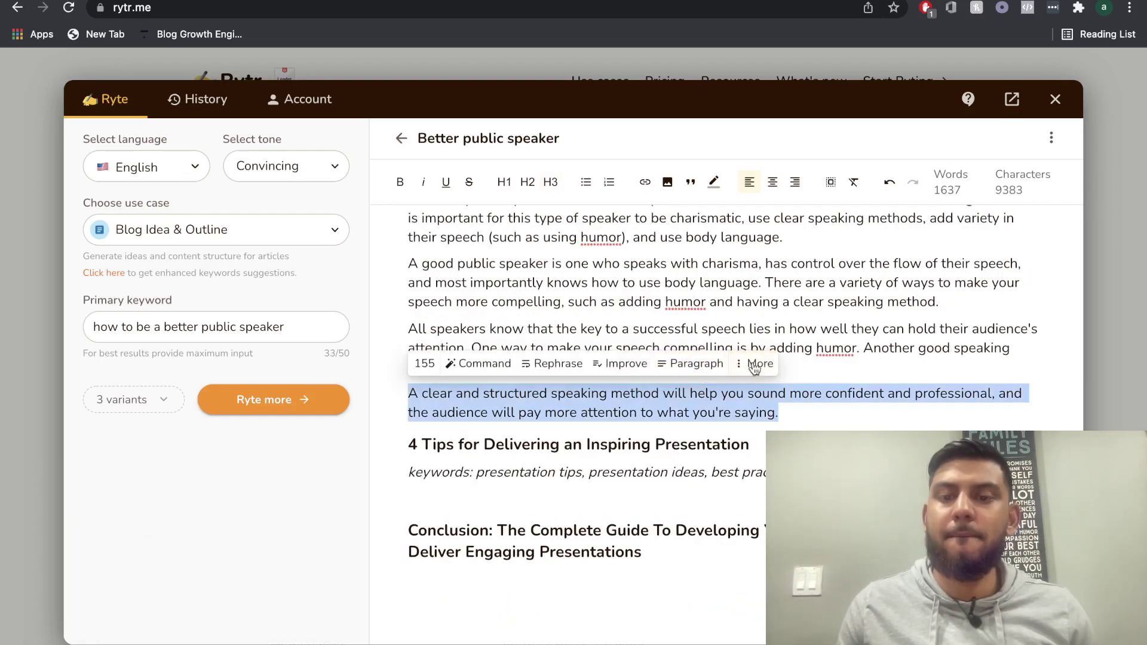
# Generate paragraphs for "4 Tips for Delivering an Inspiring Presentation" and for the Conclusion heading, removing the blank line between the sections
pyautogui.click(690, 410)
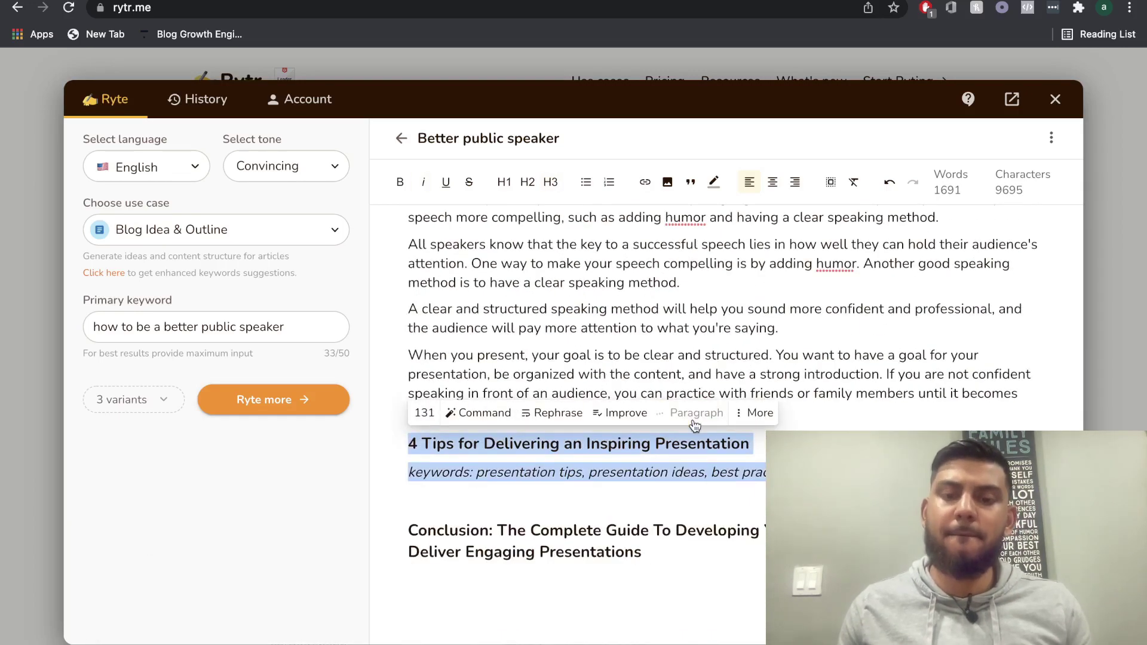
pyautogui.press('BackSpace')
pyautogui.moveTo(408, 531); pyautogui.dragTo(643, 551)
pyautogui.click(675, 500)
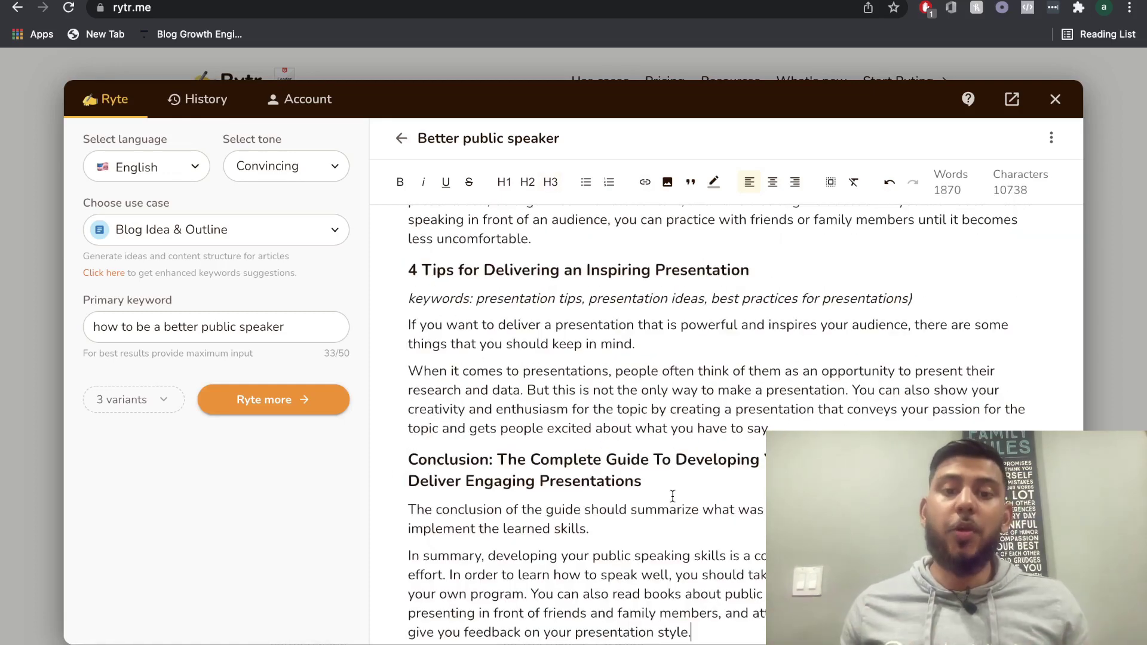
# Review the whole article, from its opening sections through to the conclusion
pyautogui.scroll(2, 653, 371)
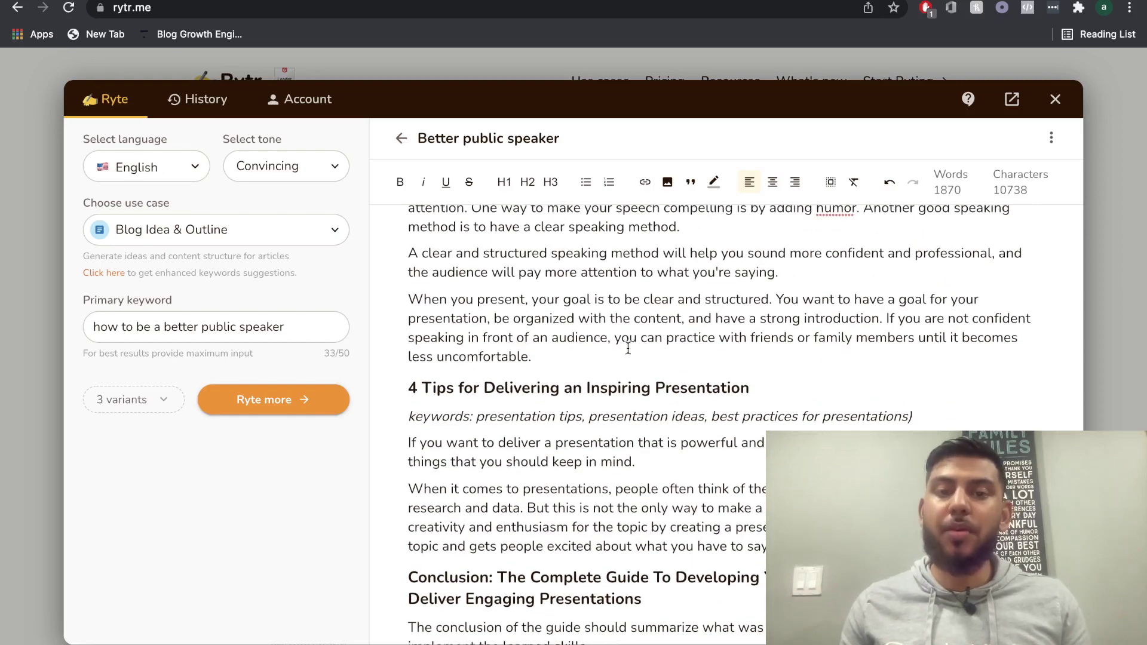
pyautogui.scroll(8, 628, 348)
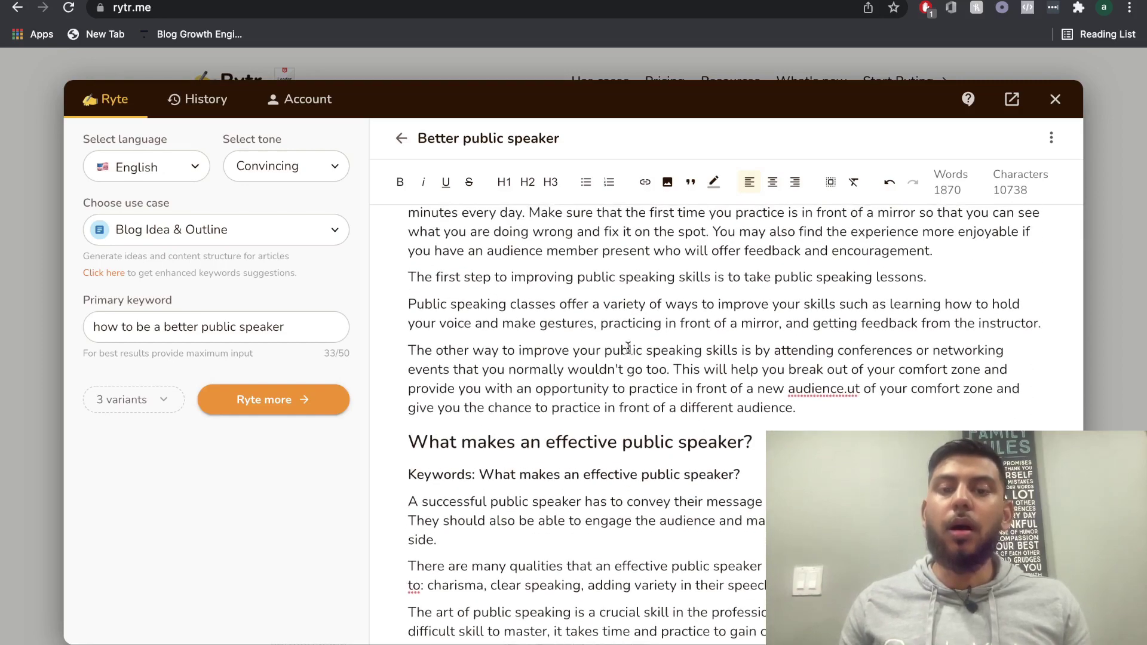
pyautogui.scroll(12, 629, 348)
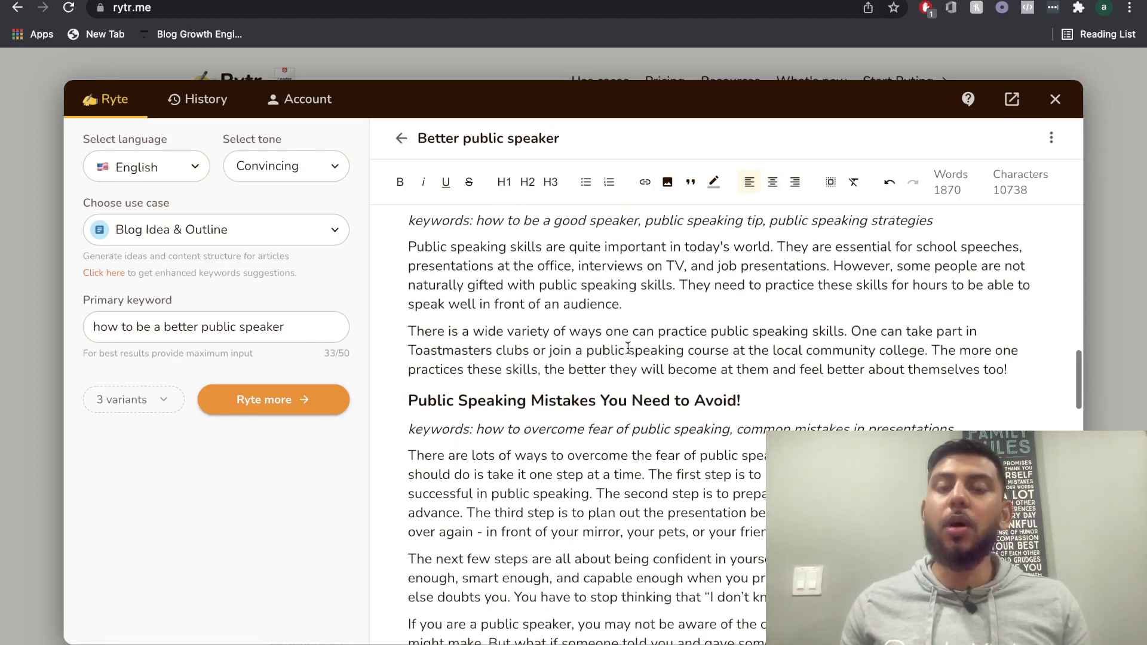
pyautogui.scroll(5, 628, 348)
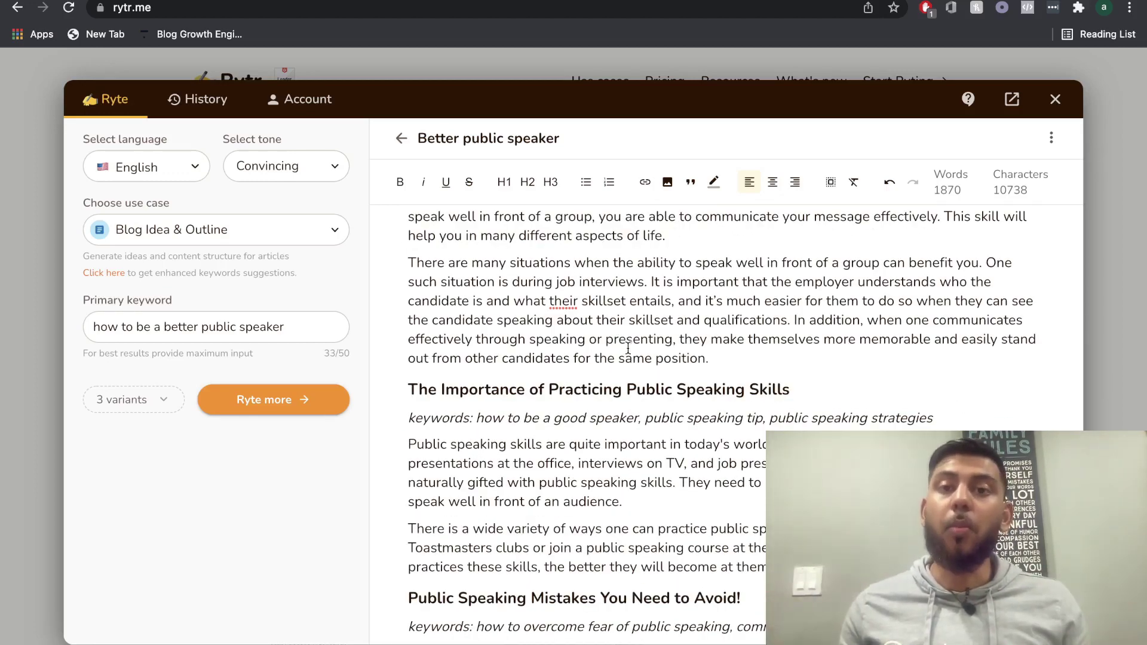
pyautogui.scroll(15, 630, 358)
pyautogui.scroll(-14, 634, 366)
pyautogui.scroll(-20, 633, 367)
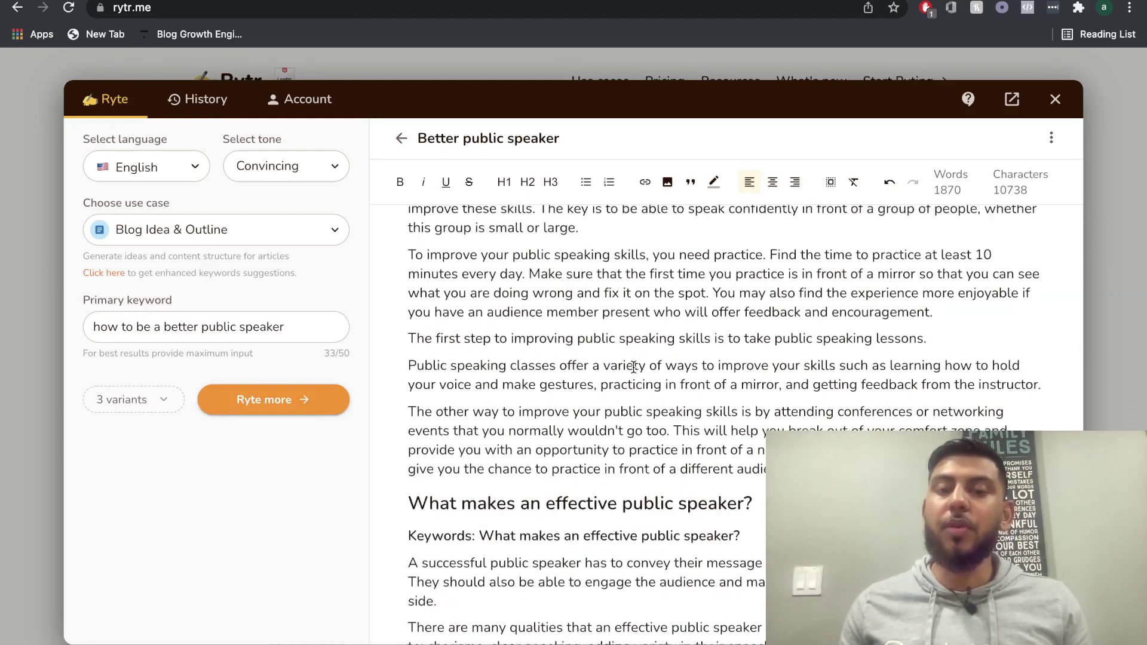
pyautogui.scroll(-5, 634, 367)
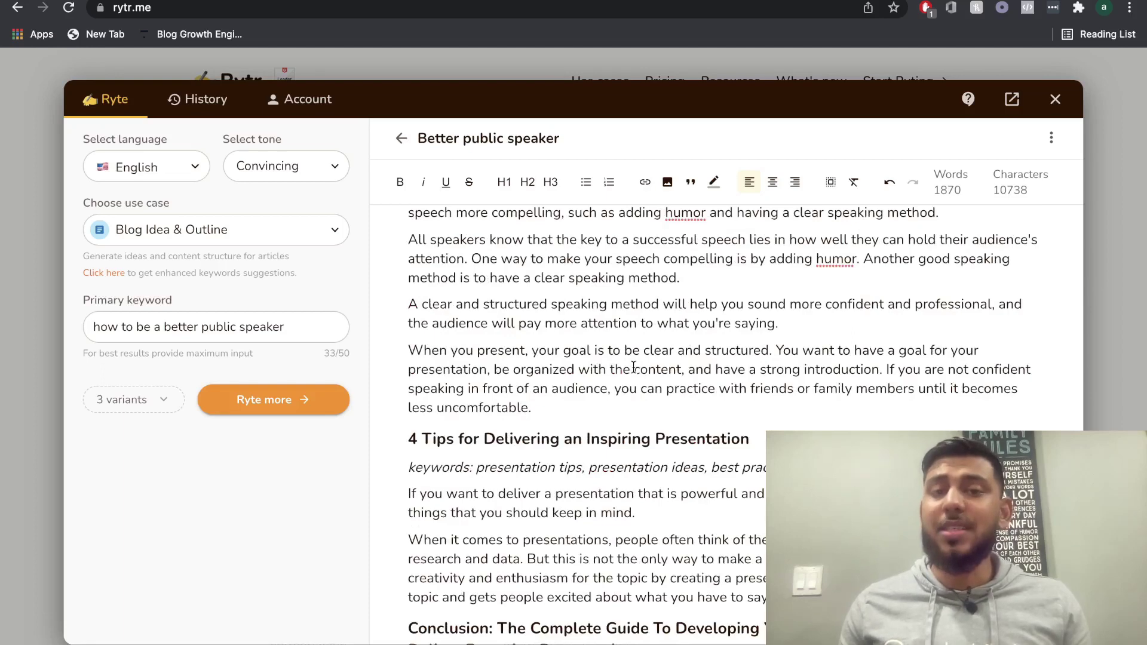
pyautogui.scroll(-4, 633, 367)
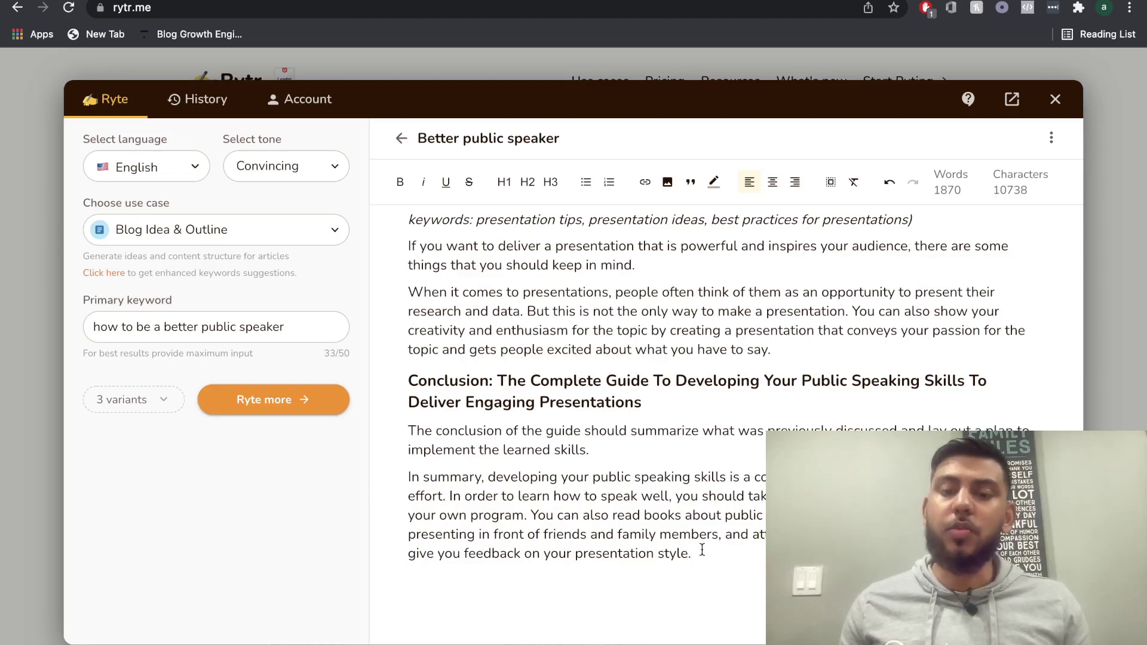
# Copy the entire article and paste it below the "How to be a better public speaker" title in the Surfer content editor
pyautogui.moveTo(700, 562); pyautogui.dragTo(423, 179)
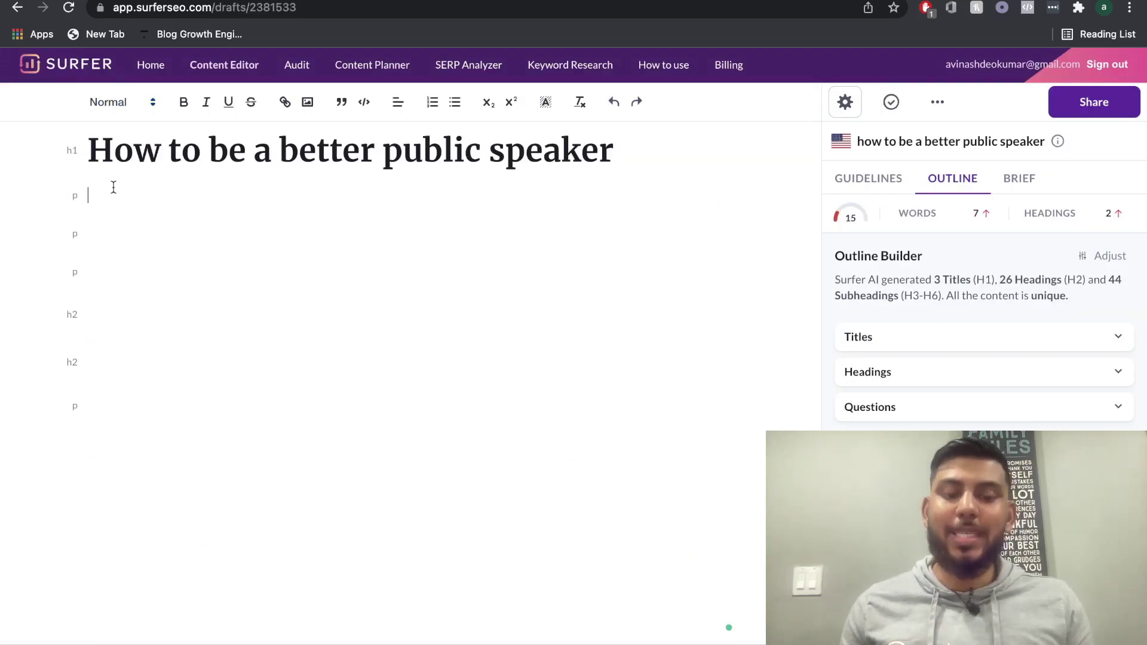
pyautogui.click(113, 187)
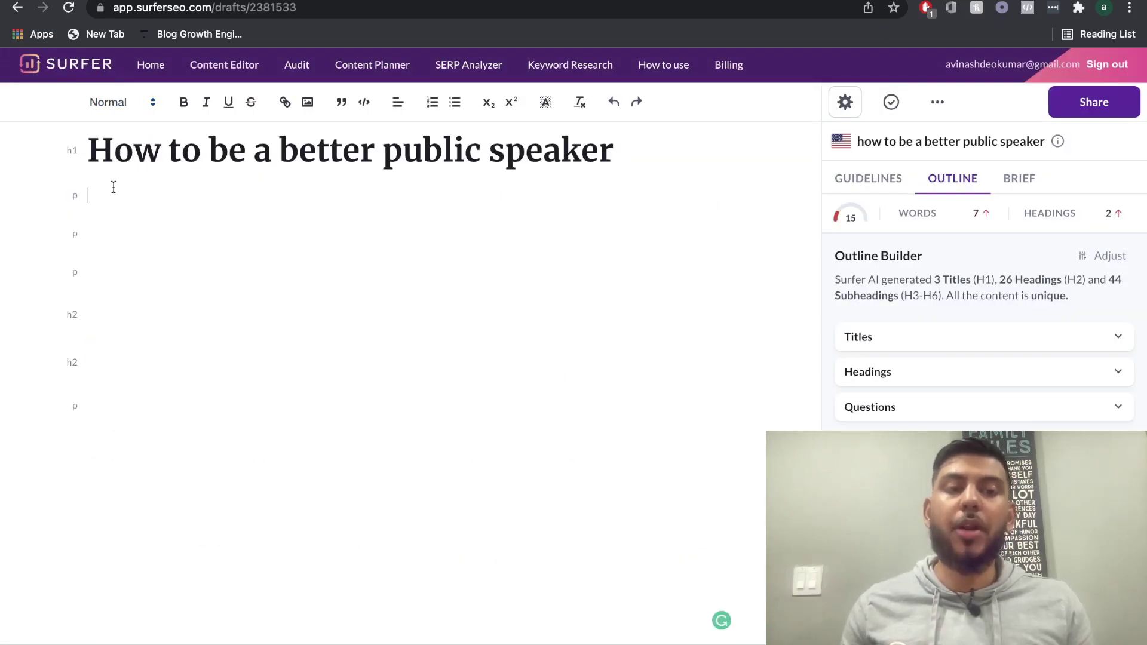
pyautogui.press('super+v')
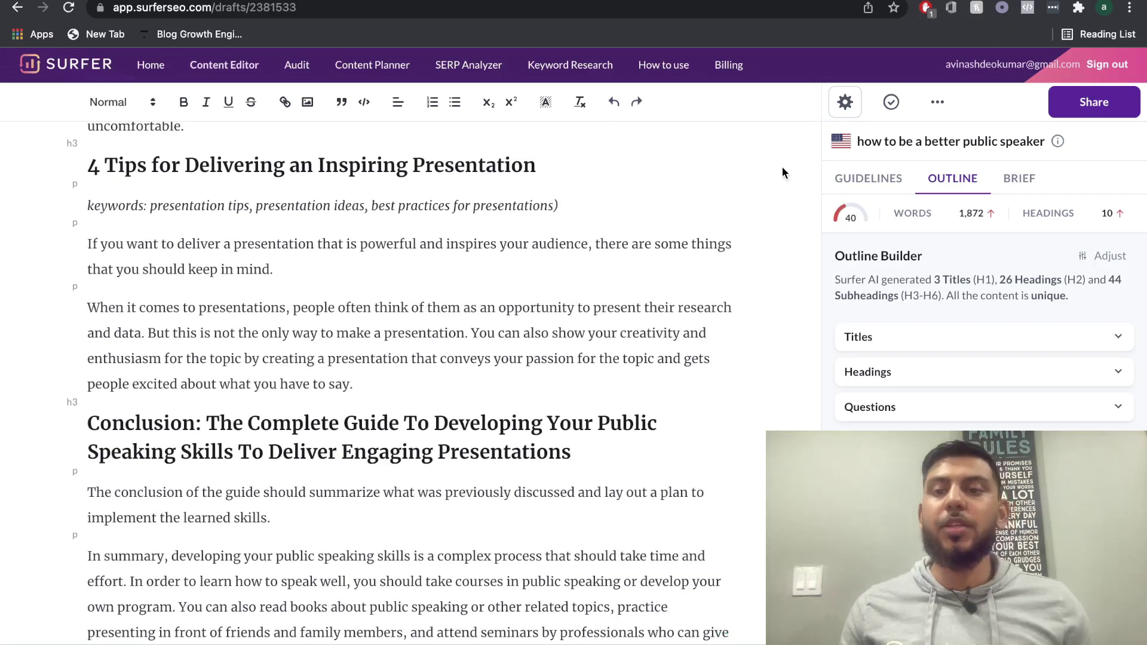
# Open the guidelines for the pasted article and examine its content score and content structure
pyautogui.moveTo(855, 220)
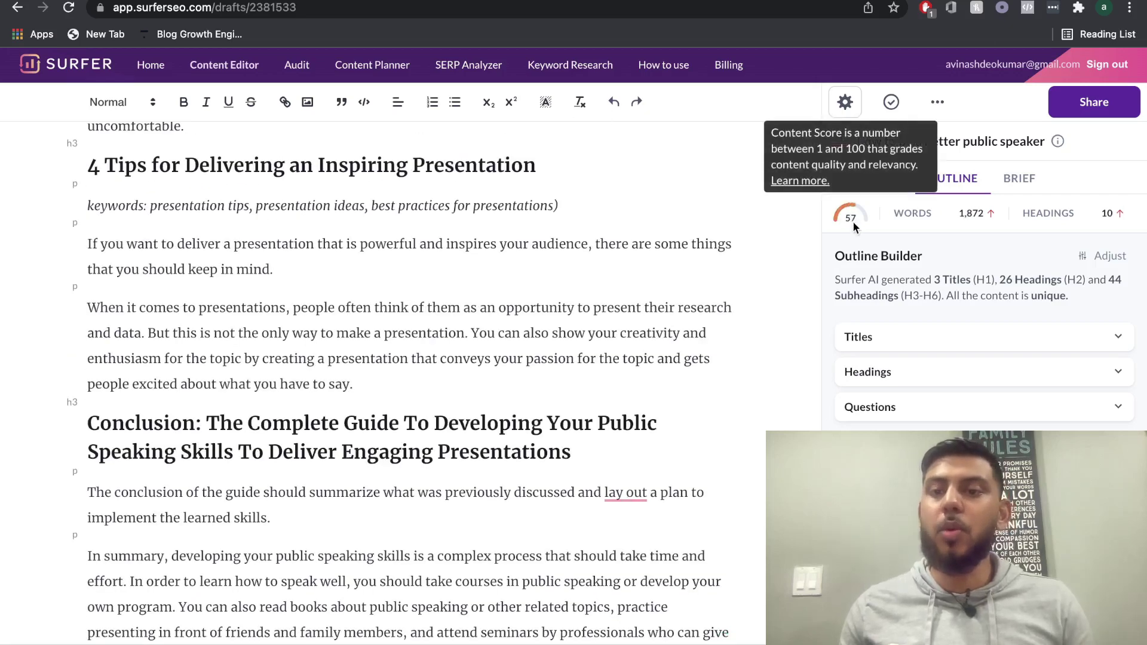
pyautogui.click(857, 221)
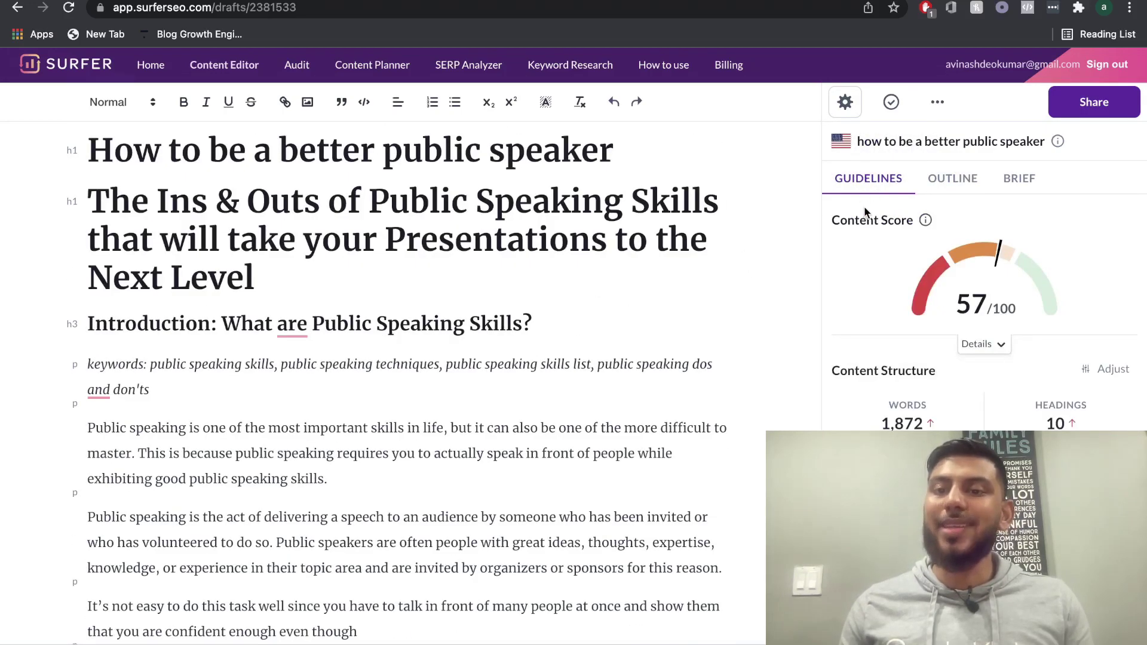
pyautogui.scroll(-1, 886, 226)
pyautogui.moveTo(908, 245)
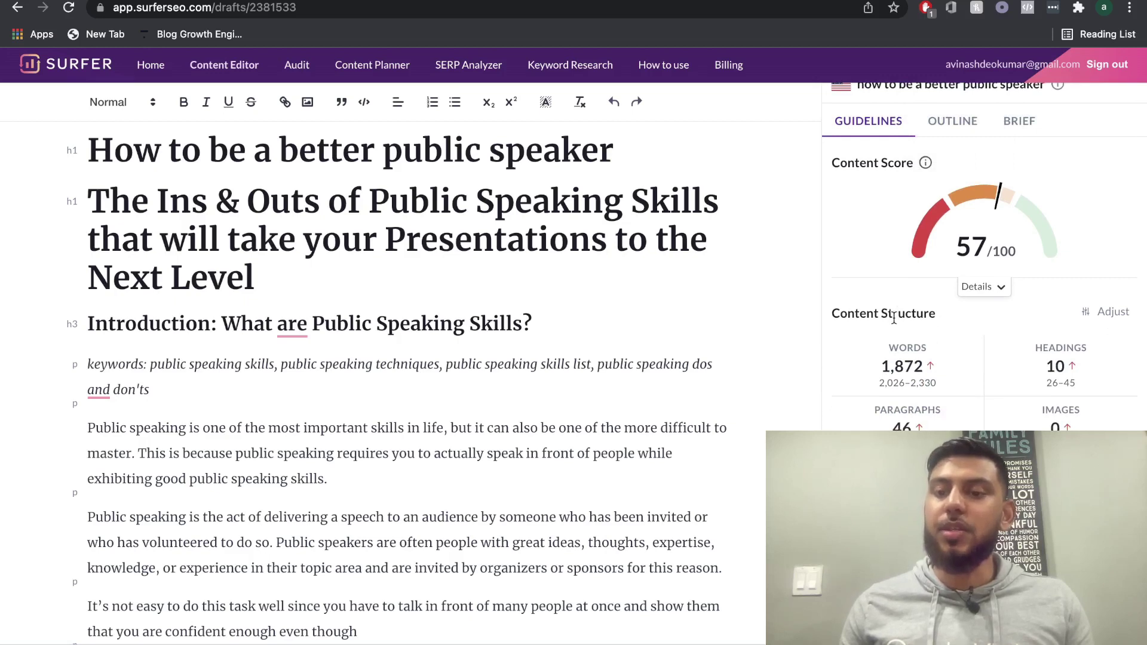
pyautogui.scroll(-1, 894, 320)
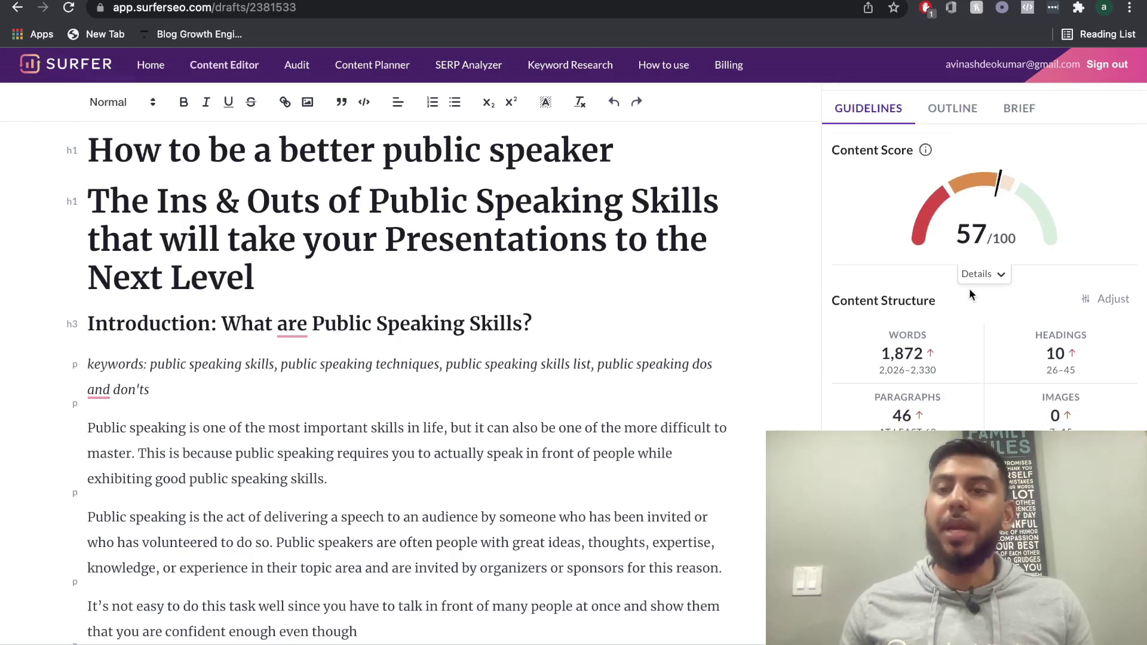
pyautogui.moveTo(986, 238)
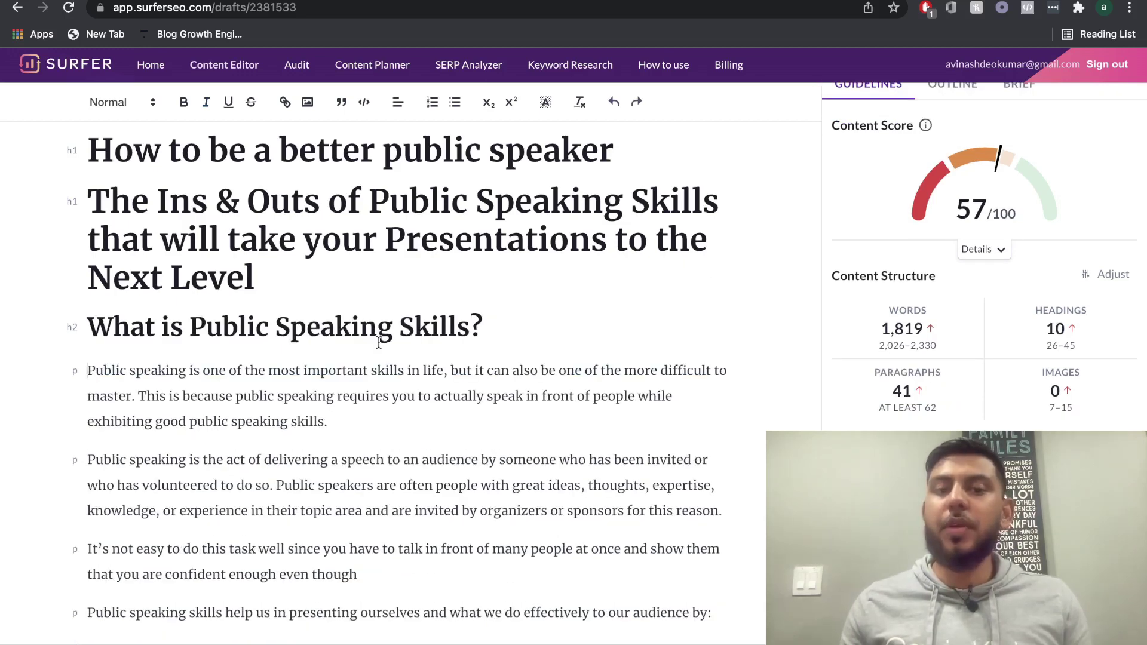
# Examine the content structure targets and the suggested keywords with their usage ranges, checking "public speaking" and "public speaking skills"
pyautogui.scroll(-3, 458, 385)
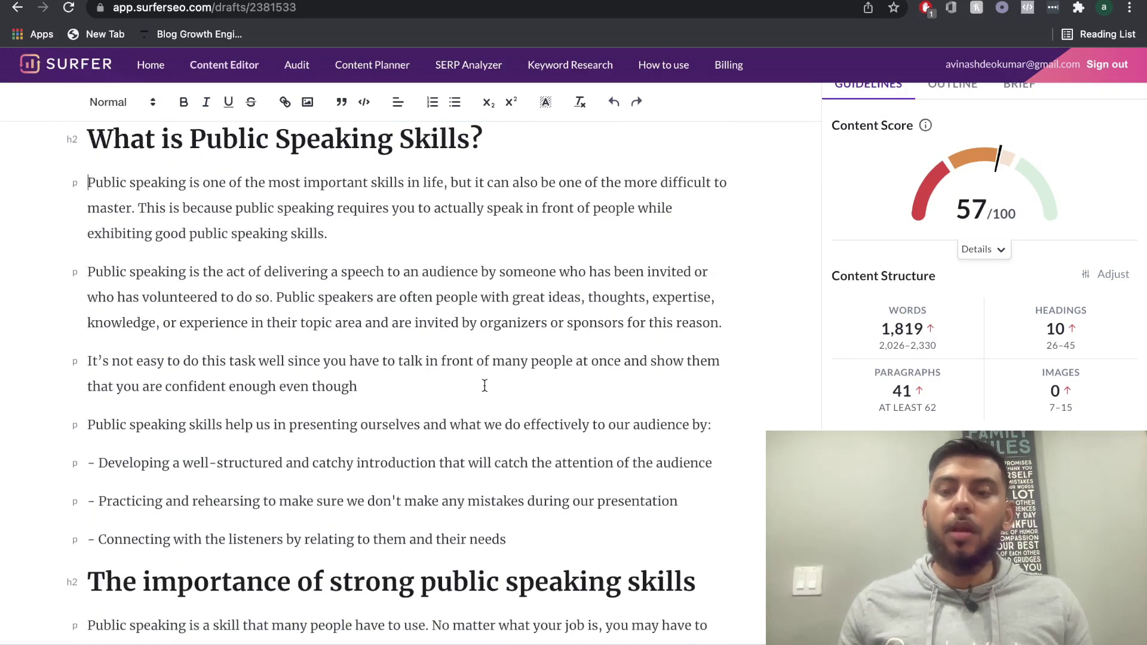
pyautogui.scroll(-2, 980, 269)
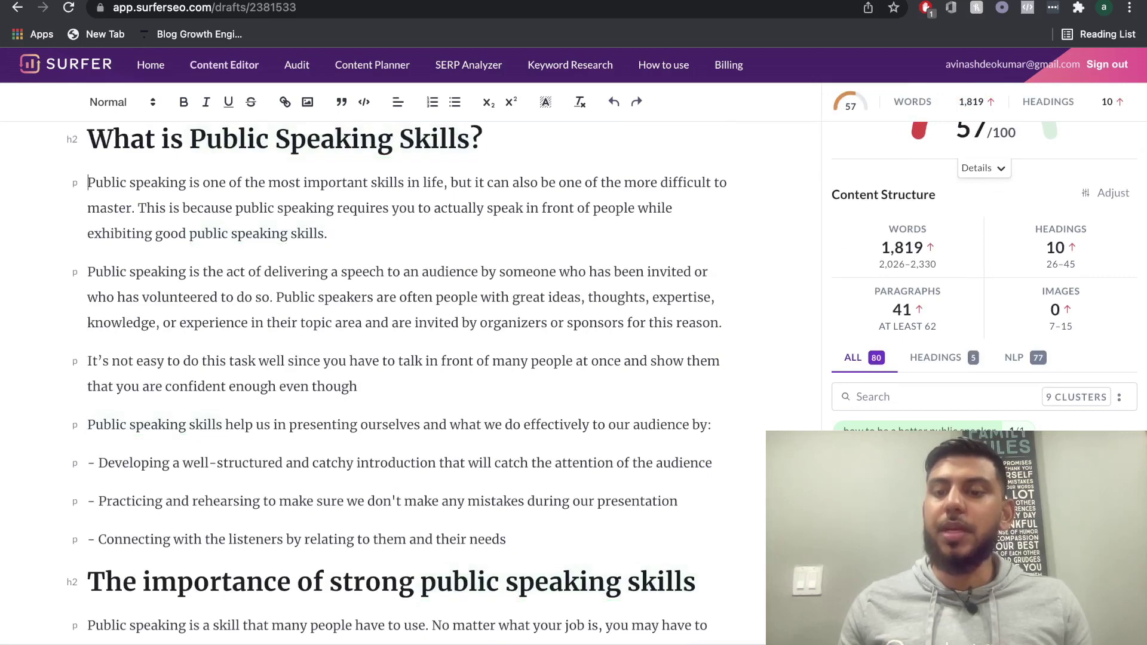
pyautogui.scroll(3, 981, 269)
pyautogui.scroll(-4, 980, 269)
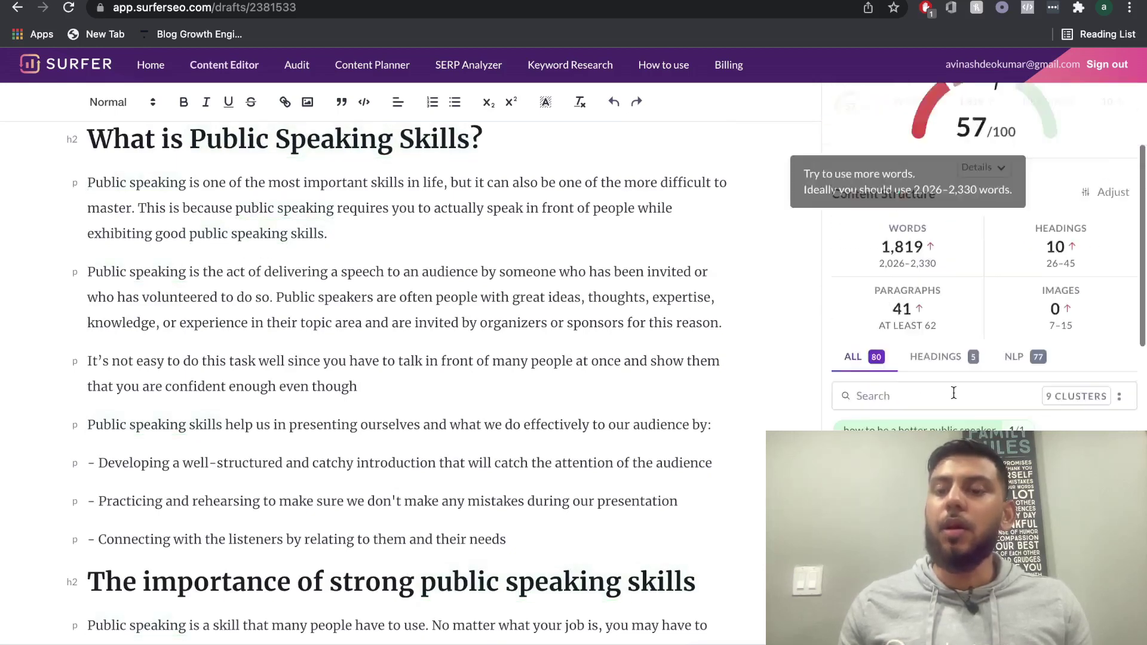
pyautogui.scroll(-1, 980, 269)
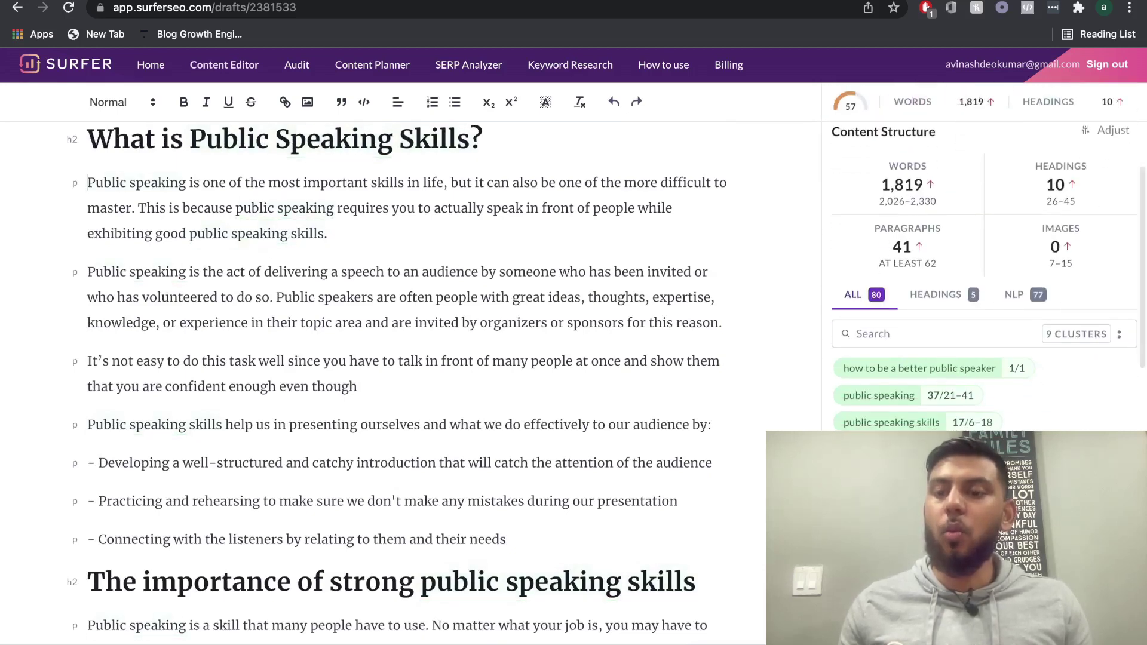
pyautogui.scroll(-1, 907, 357)
pyautogui.click(906, 355)
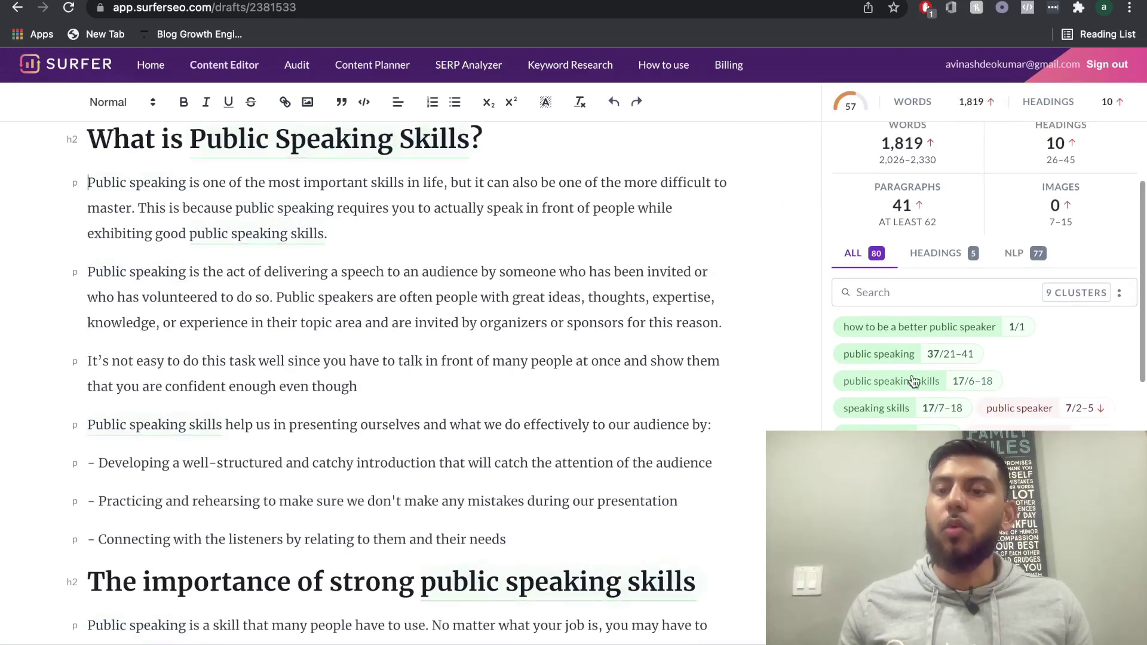
pyautogui.click(901, 381)
pyautogui.scroll(-1, 900, 368)
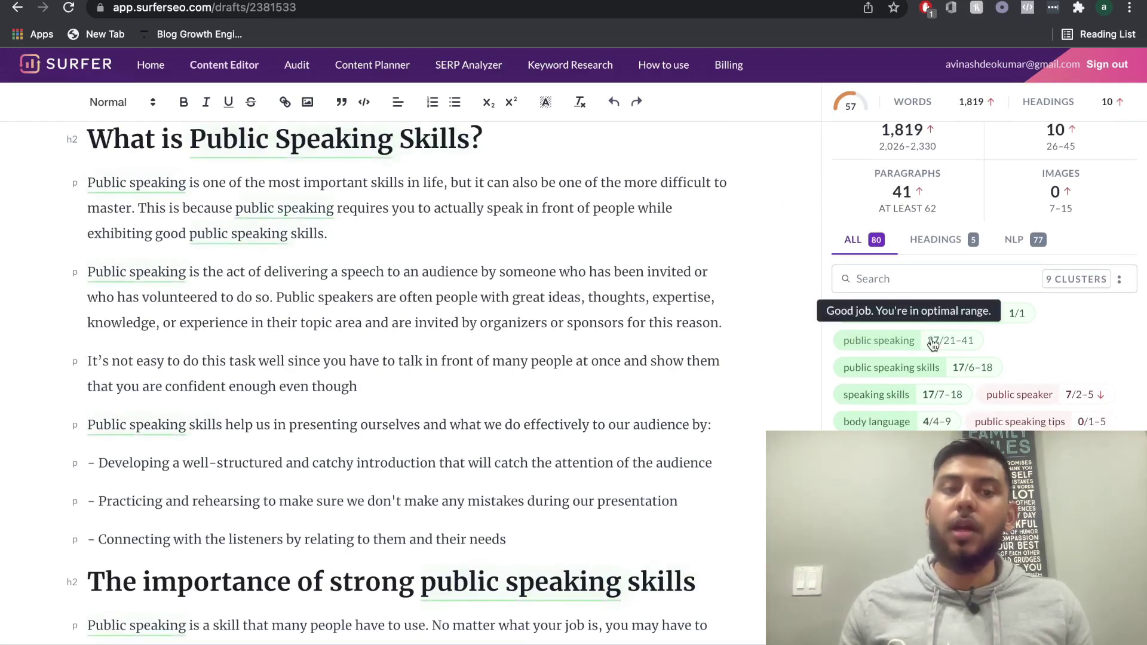
pyautogui.scroll(-1, 980, 383)
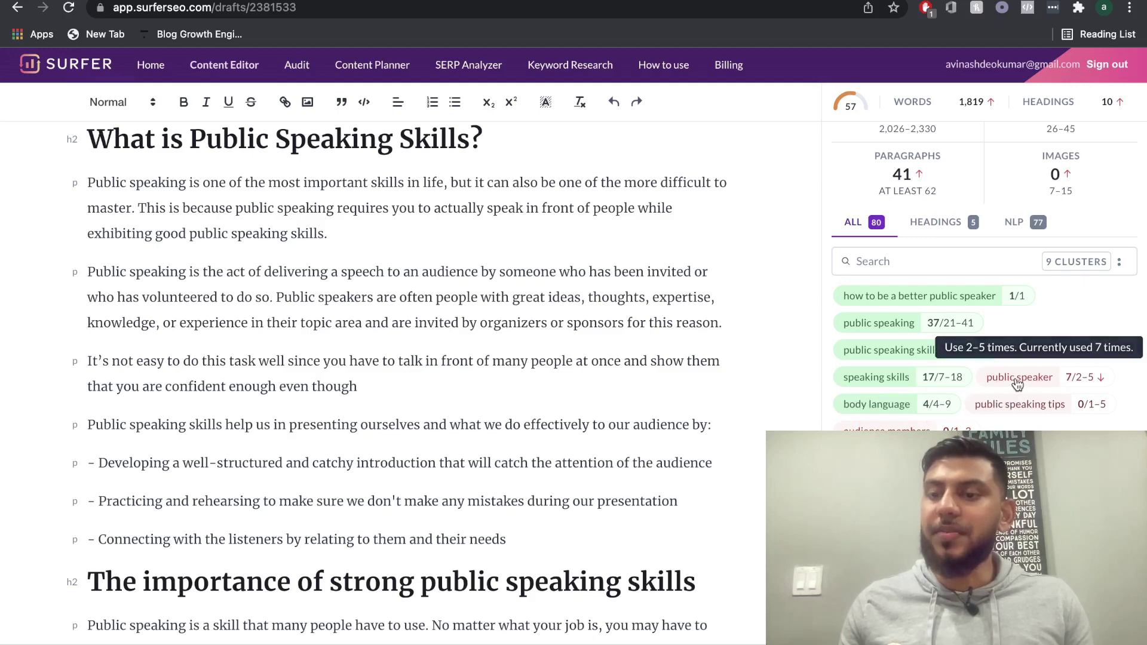
# Find "public speaker" in the article and shorten "Public speakers" to "Speakers" in the second paragraph under "What is Public Speaking Skills?"
pyautogui.click(1018, 380)
pyautogui.click(1019, 380)
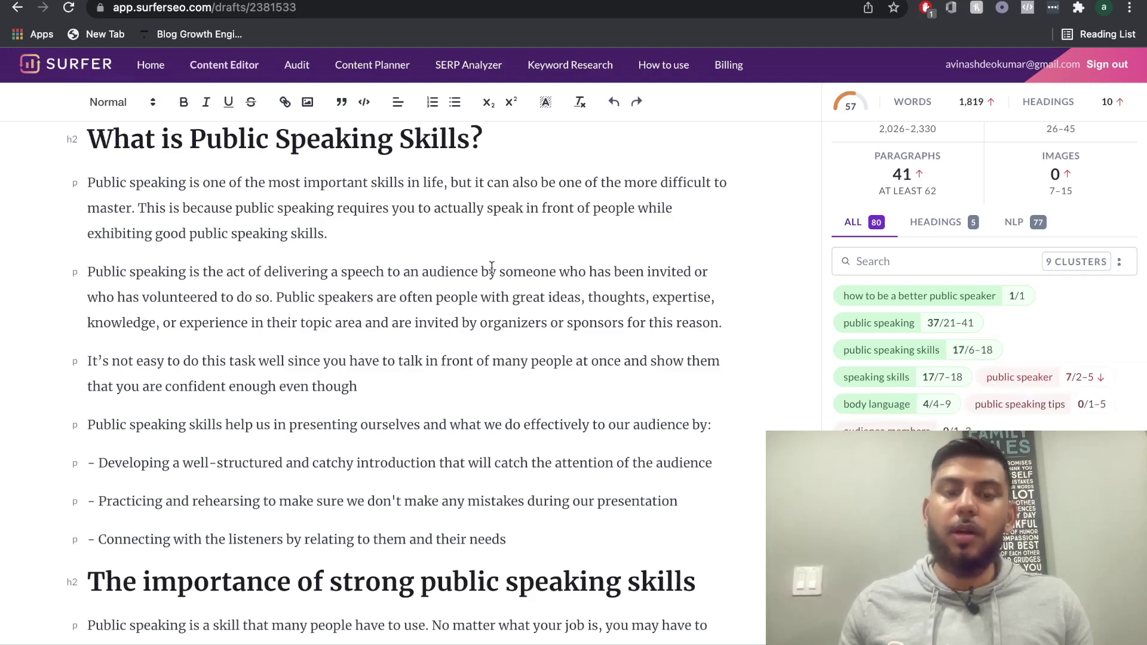
pyautogui.press('super+f')
pyautogui.write('pu')
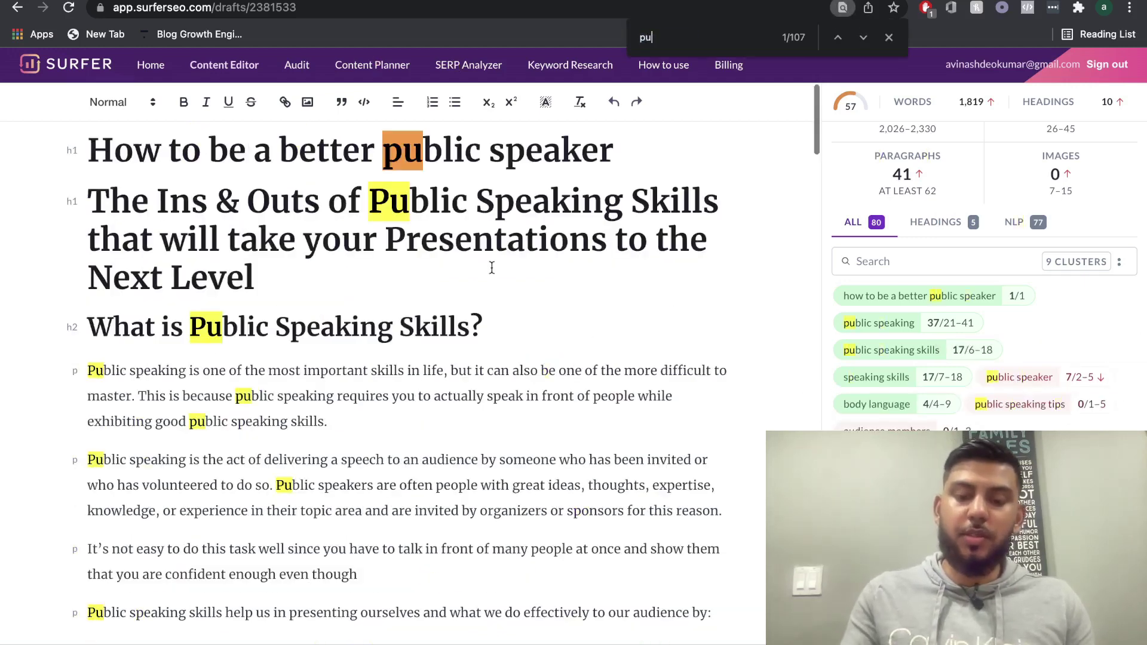
pyautogui.write('blic speaker')
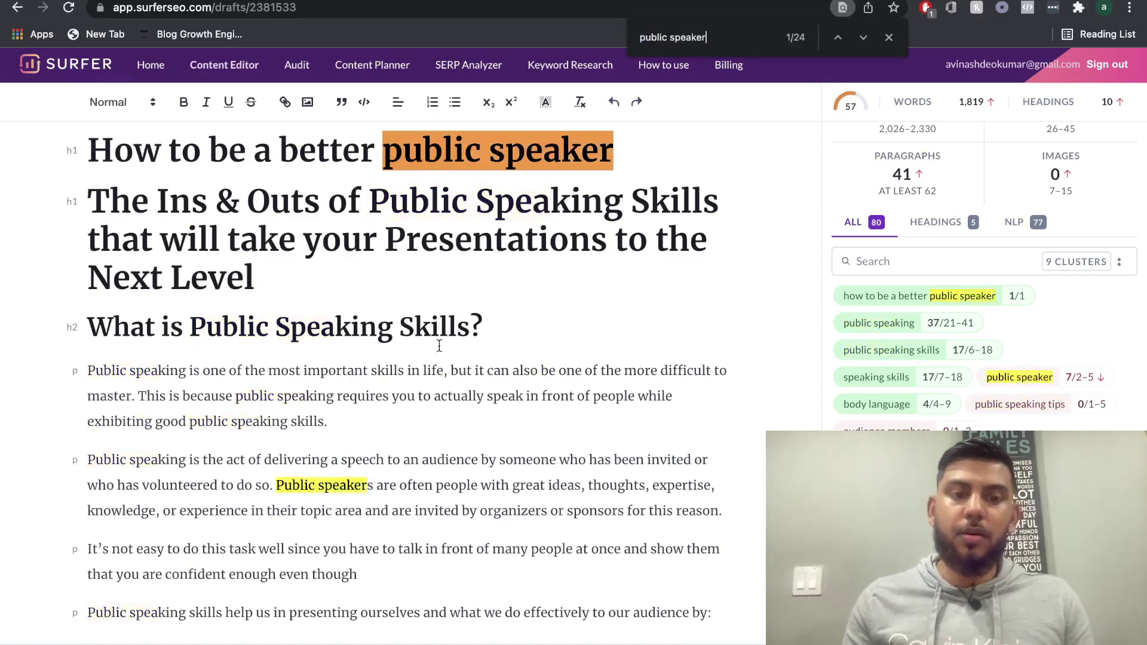
pyautogui.scroll(-10, 618, 133)
pyautogui.scroll(10, 727, 37)
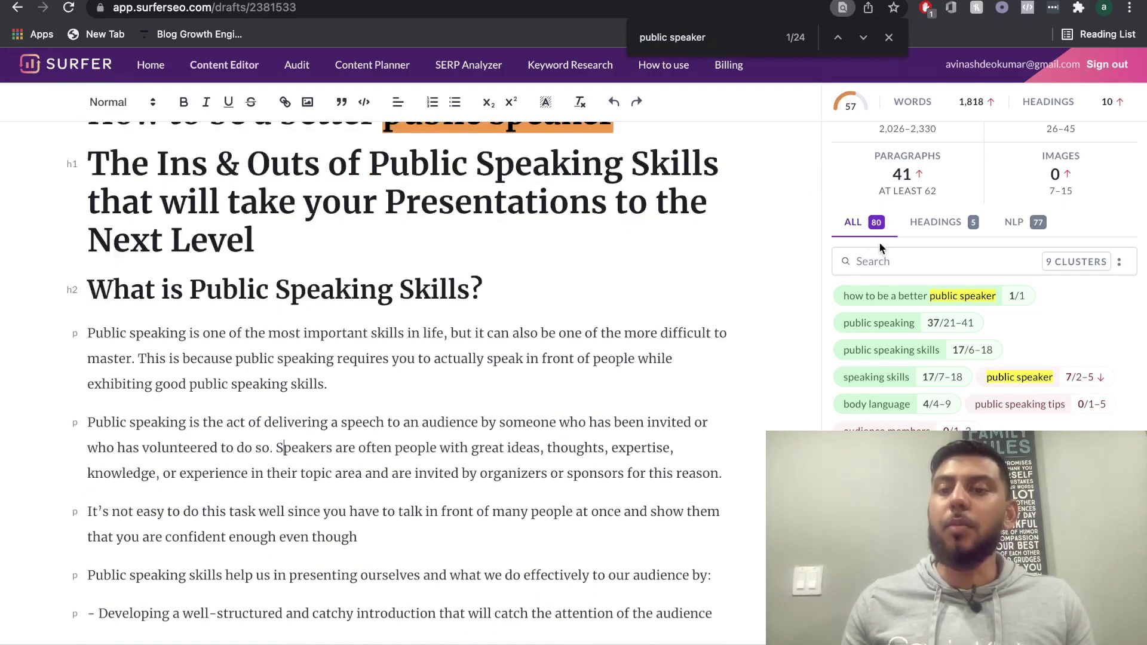
# Remove "public" from "If you are a public speaker" and from the heading "The importance of strong public speaking skills"
pyautogui.click(863, 37)
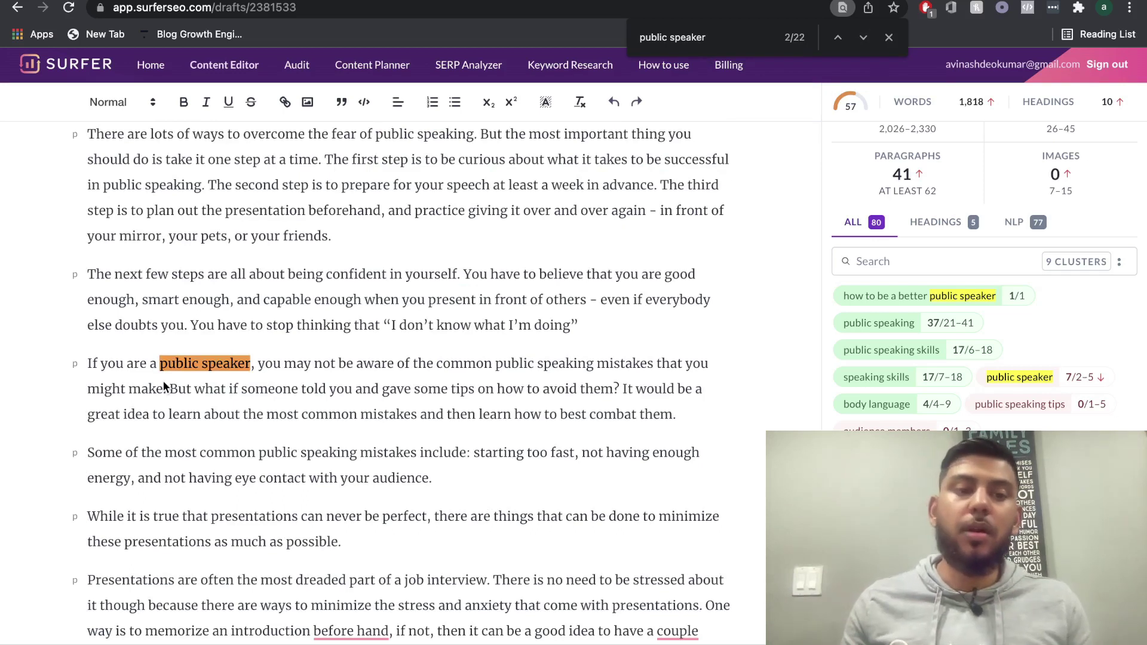
pyautogui.click(200, 366)
pyautogui.press('BackSpace')
pyautogui.press('BackSpace')
pyautogui.press('BackSpace')
pyautogui.press('BackSpace')
pyautogui.press('BackSpace')
pyautogui.press('BackSpace')
pyautogui.press('BackSpace')
pyautogui.press('BackSpace')
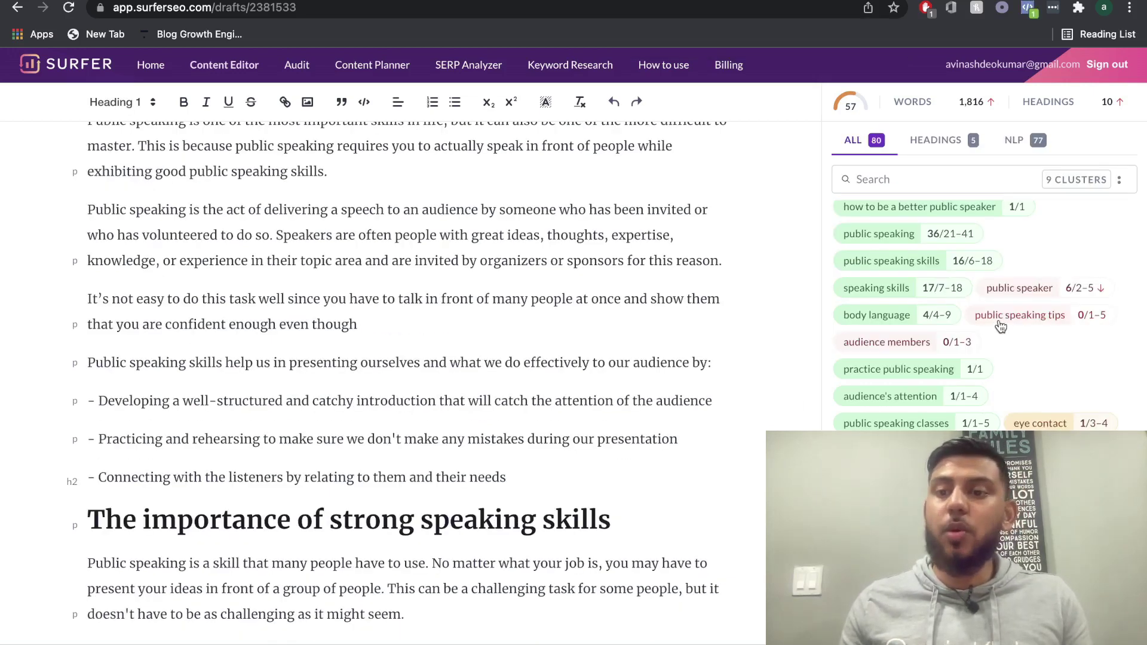
# Find the "public speaking" mentions throughout the article and work the phrase "public speaking tips" into several of them
pyautogui.moveTo(1027, 324)
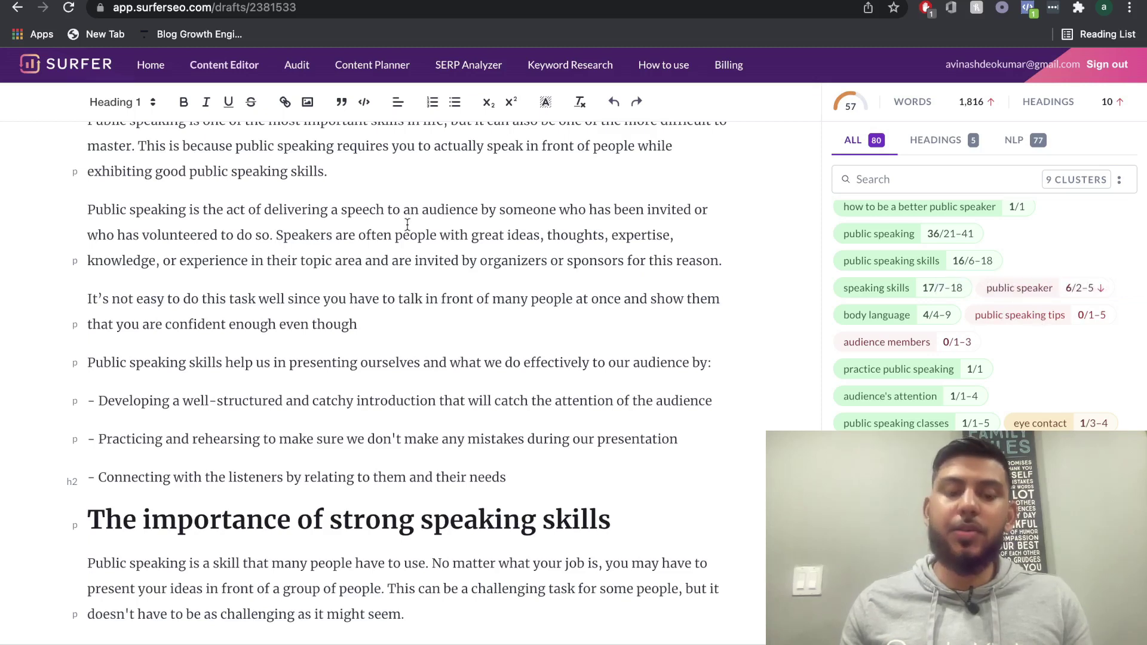
pyautogui.press('super+f')
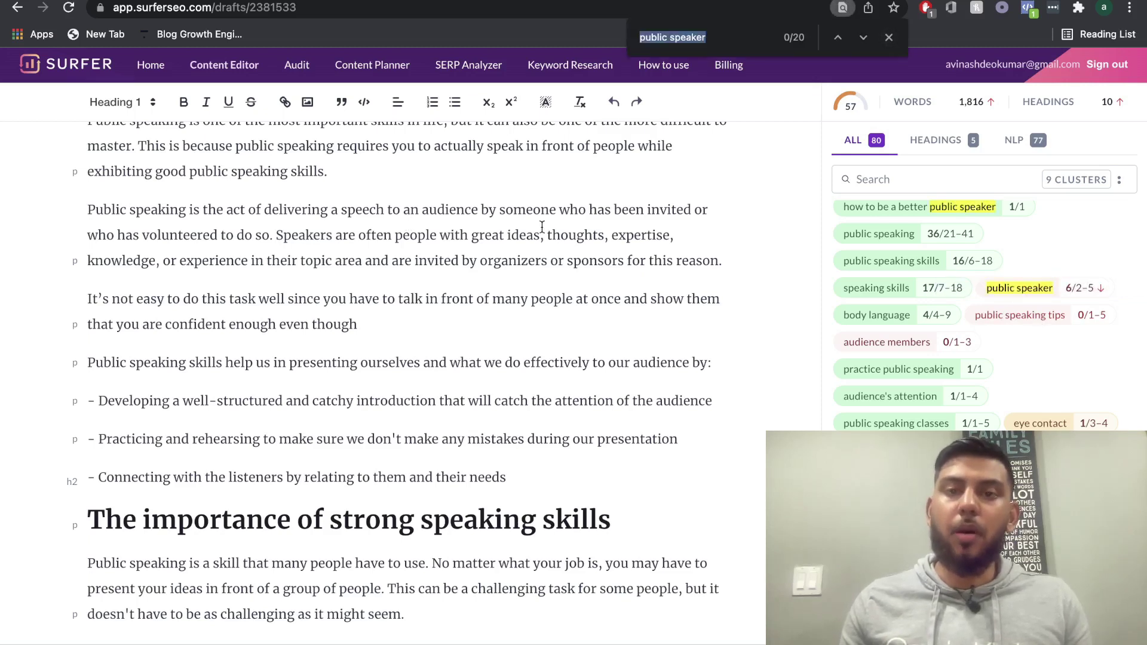
pyautogui.click(706, 38)
pyautogui.press('BackSpace')
pyautogui.press('BackSpace')
pyautogui.write('ing')
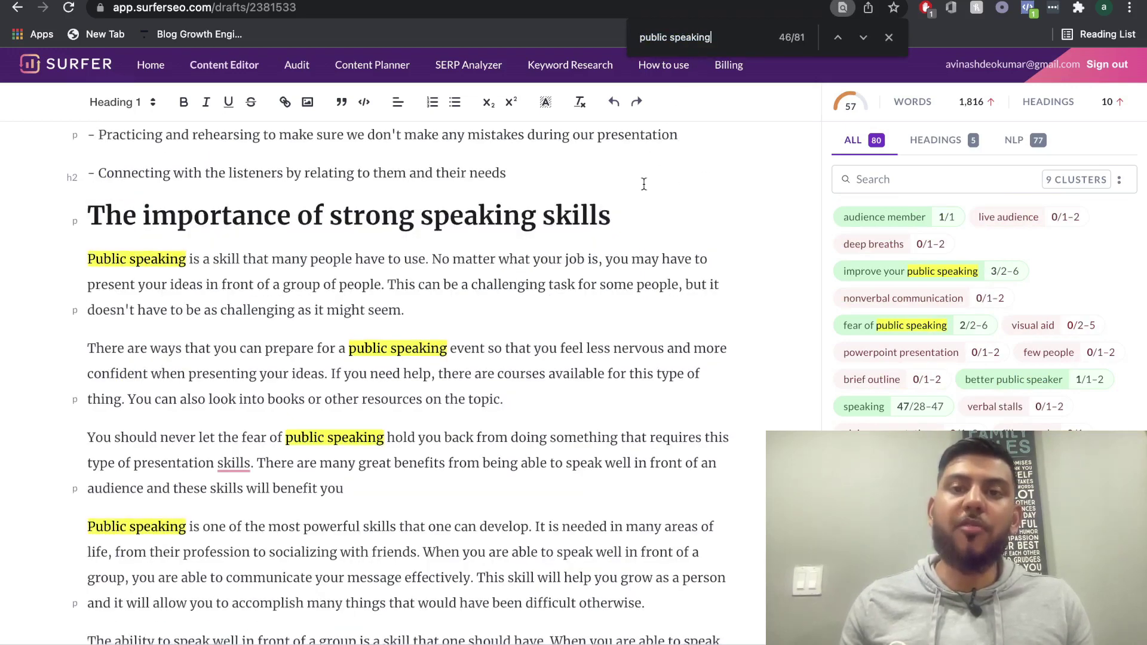
pyautogui.scroll(-1, 644, 184)
pyautogui.scroll(-2, 554, 284)
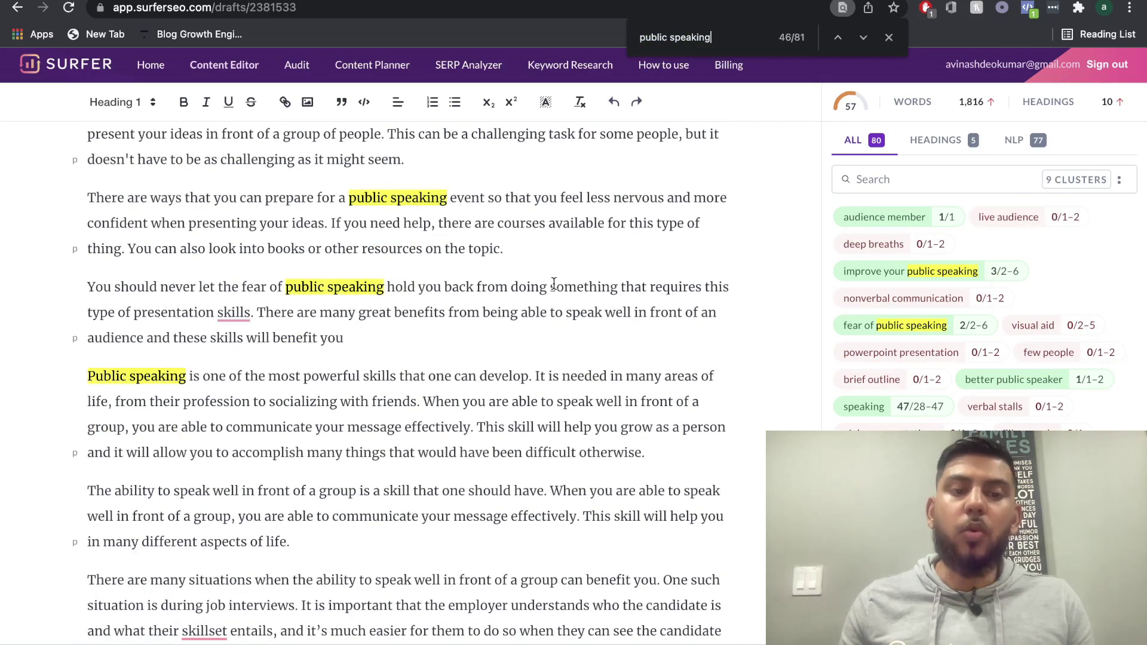
pyautogui.scroll(-5, 554, 284)
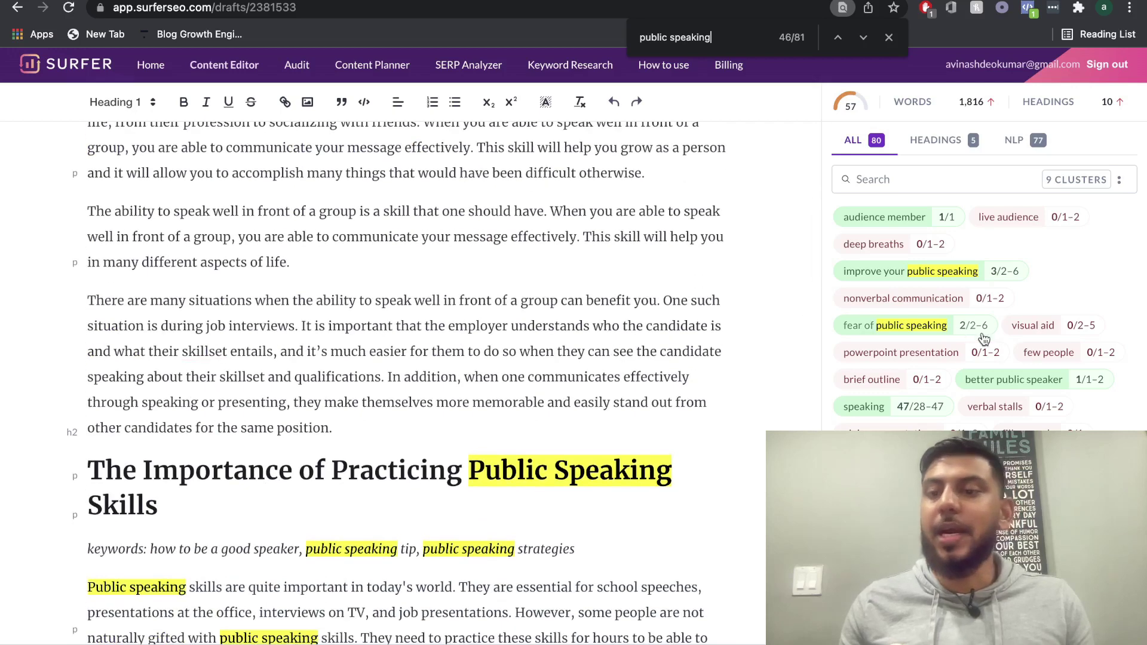
pyautogui.scroll(-5, 490, 339)
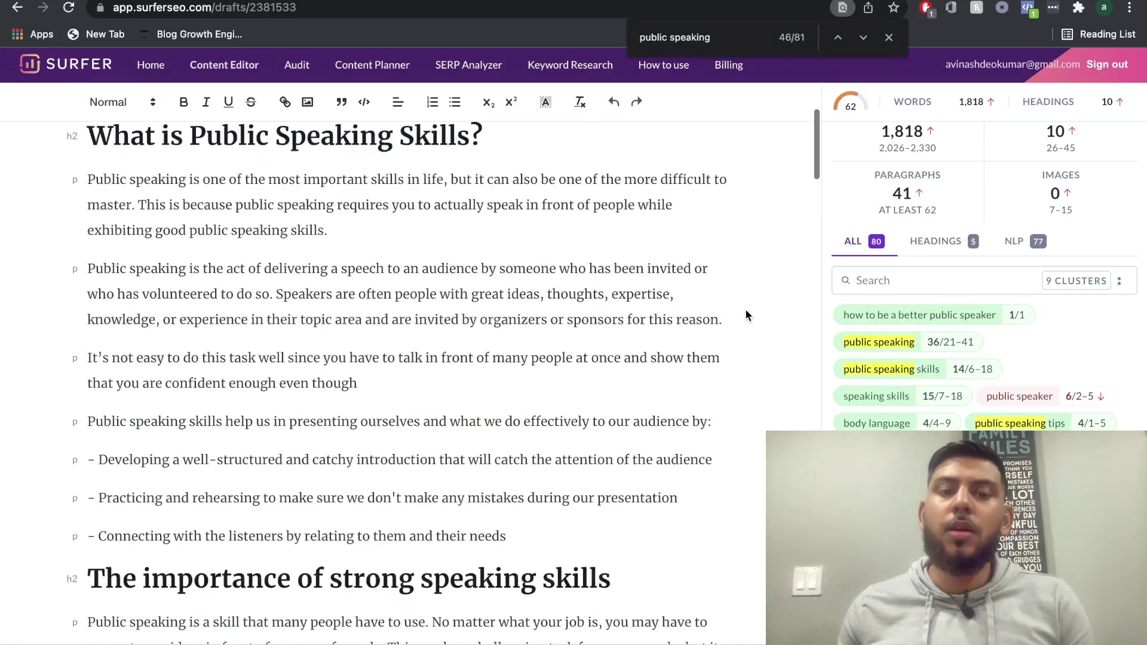
# Review the usage status of the remaining suggested keywords, from "public speaking tips" down to "audience member" and "deep breaths"
pyautogui.scroll(-1, 746, 312)
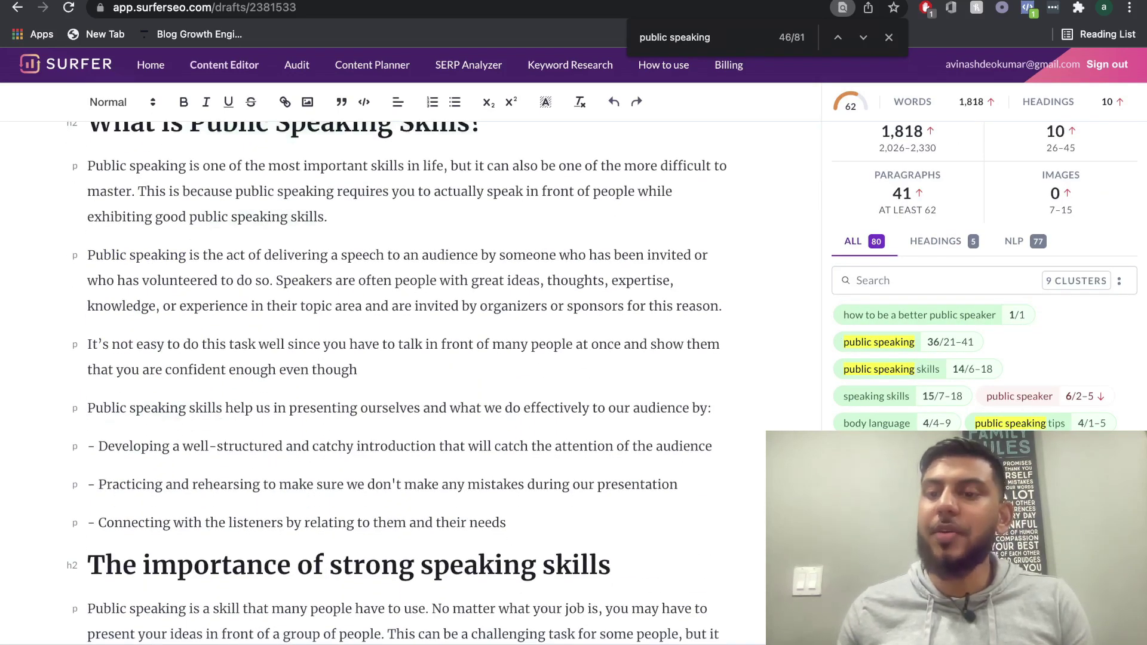
pyautogui.moveTo(1063, 426)
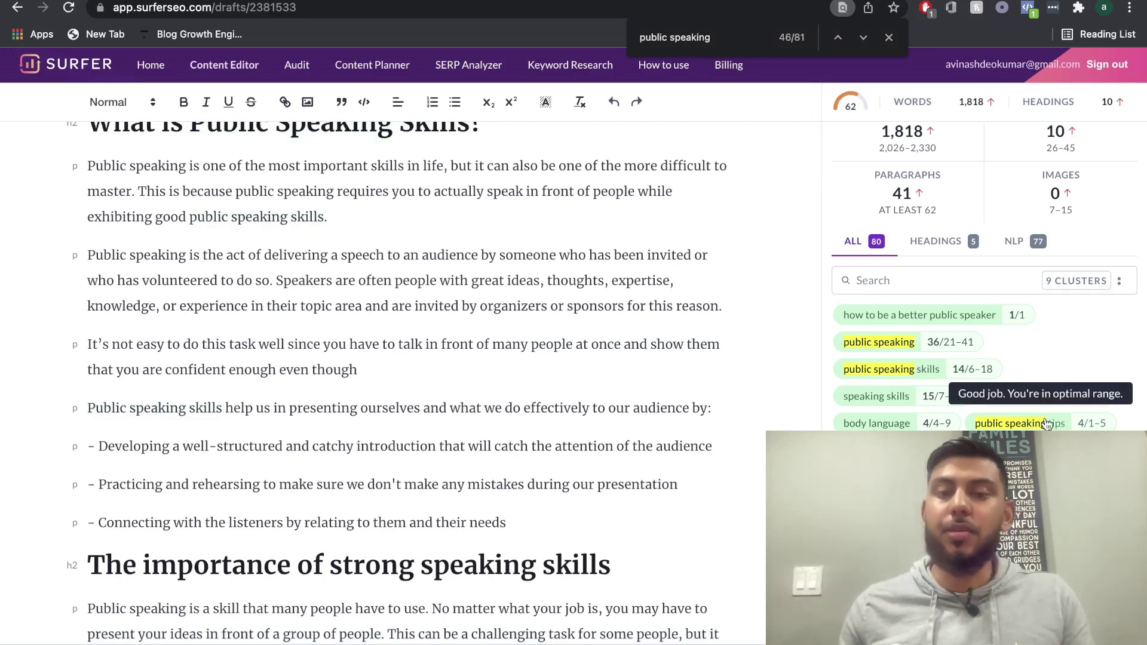
pyautogui.scroll(-2, 792, 358)
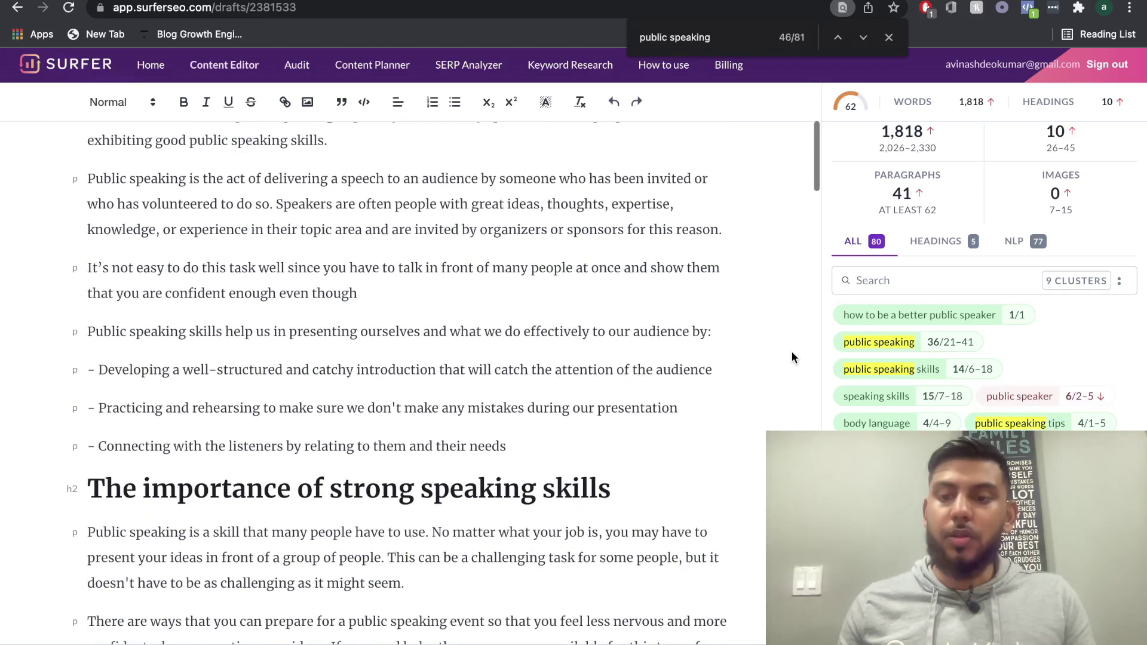
pyautogui.scroll(-3, 954, 421)
pyautogui.moveTo(954, 421)
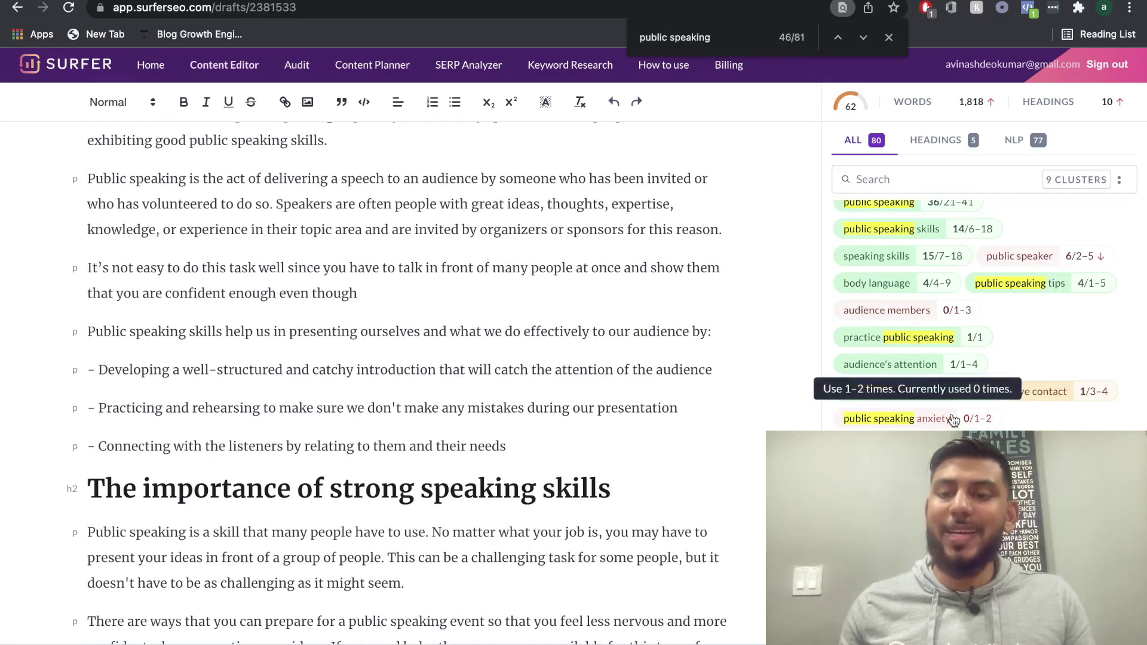
pyautogui.scroll(-3, 950, 413)
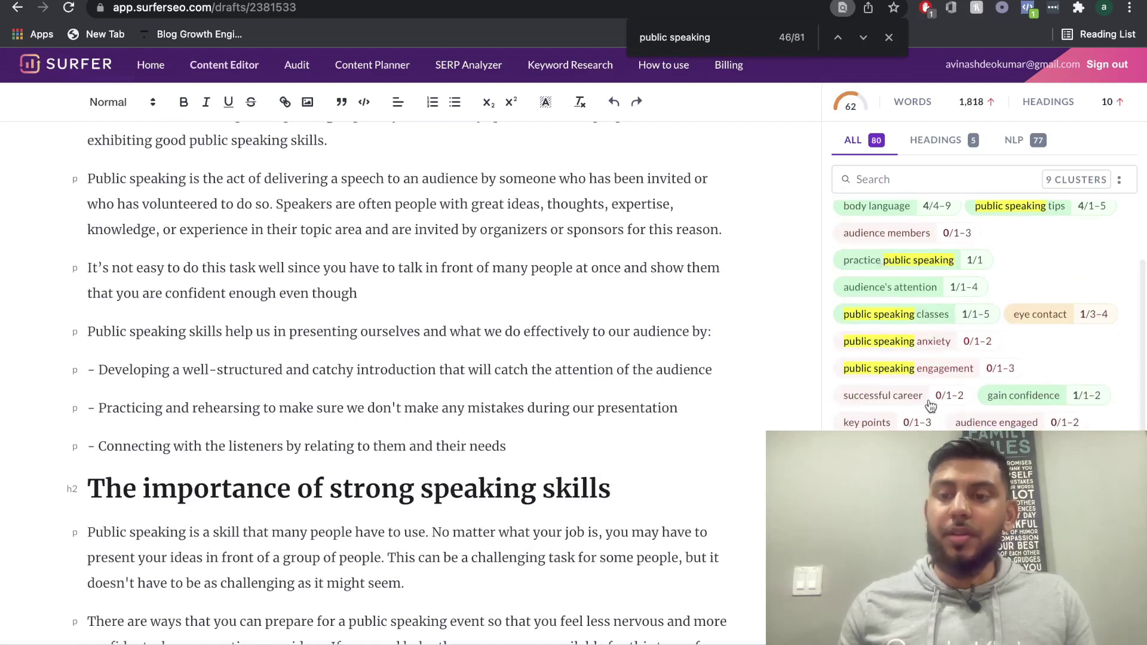
pyautogui.scroll(-3, 928, 404)
pyautogui.moveTo(931, 392)
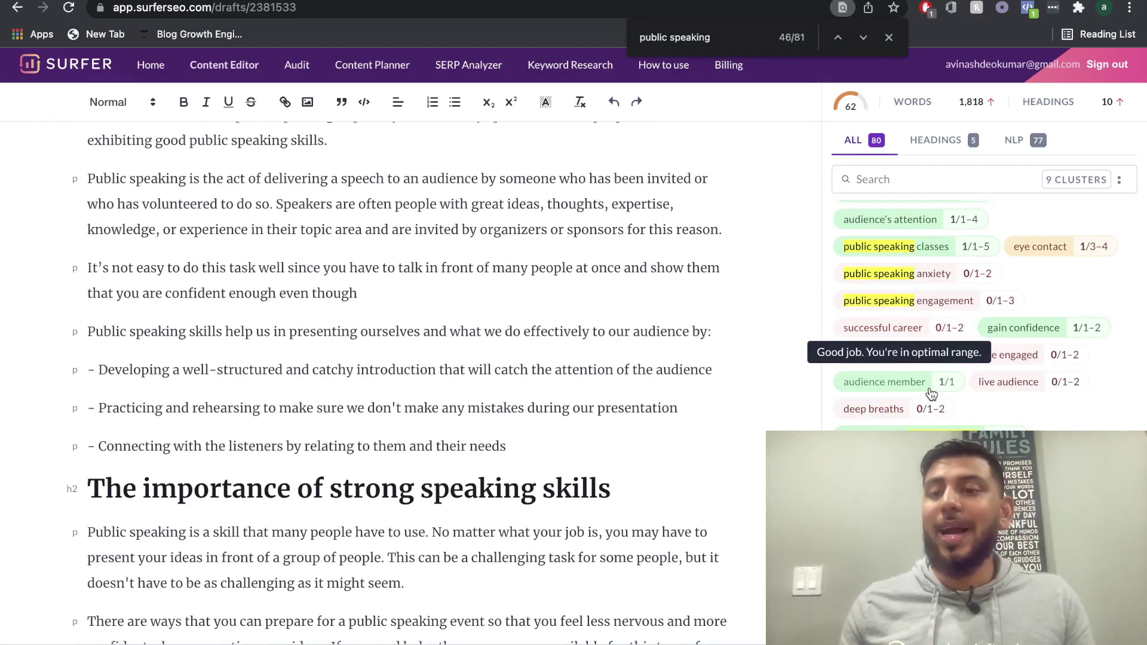
pyautogui.scroll(5, 931, 393)
pyautogui.scroll(-3, 930, 389)
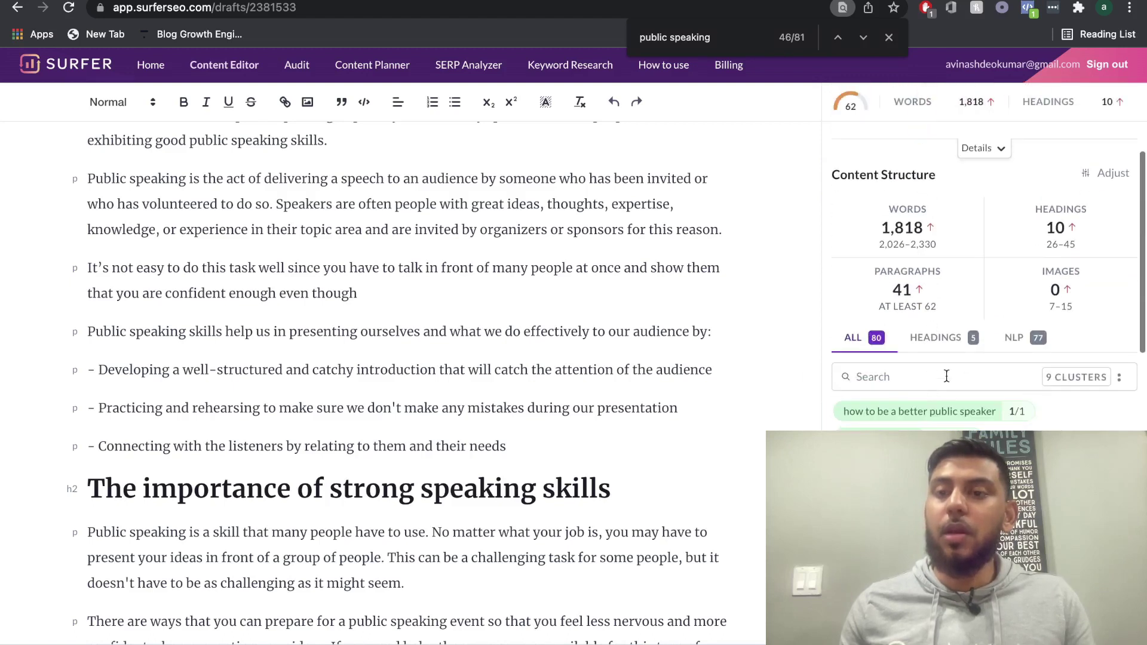
# Check the article's content score and structure, and view the NLP keyword suggestions
pyautogui.scroll(3, 930, 389)
pyautogui.moveTo(1016, 205)
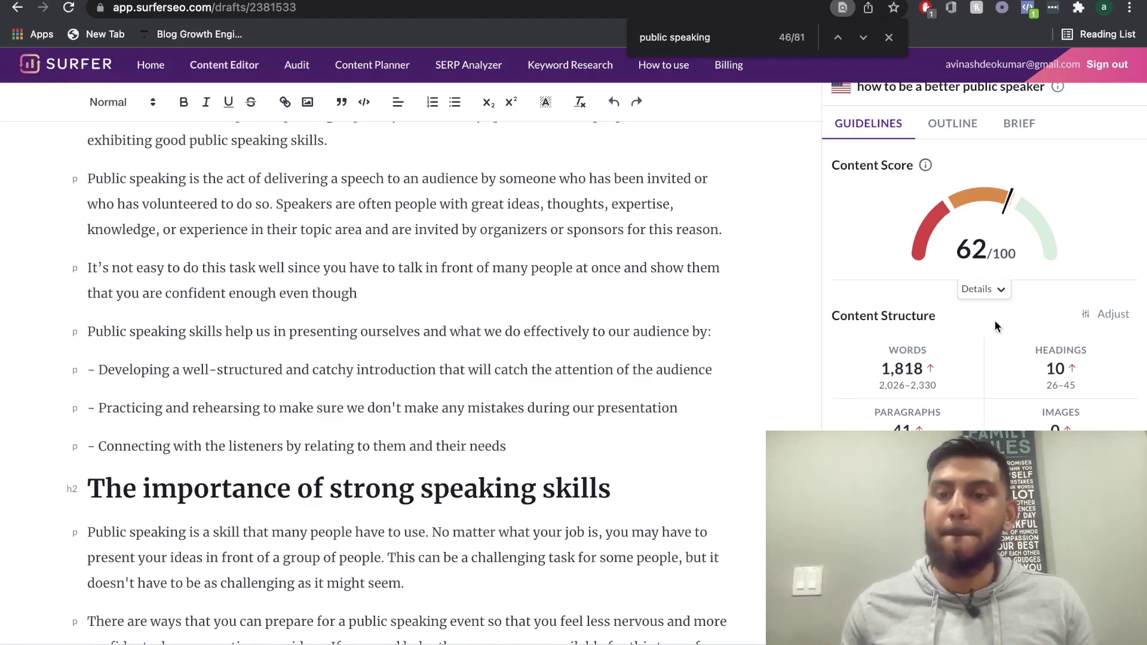
pyautogui.scroll(1, 956, 358)
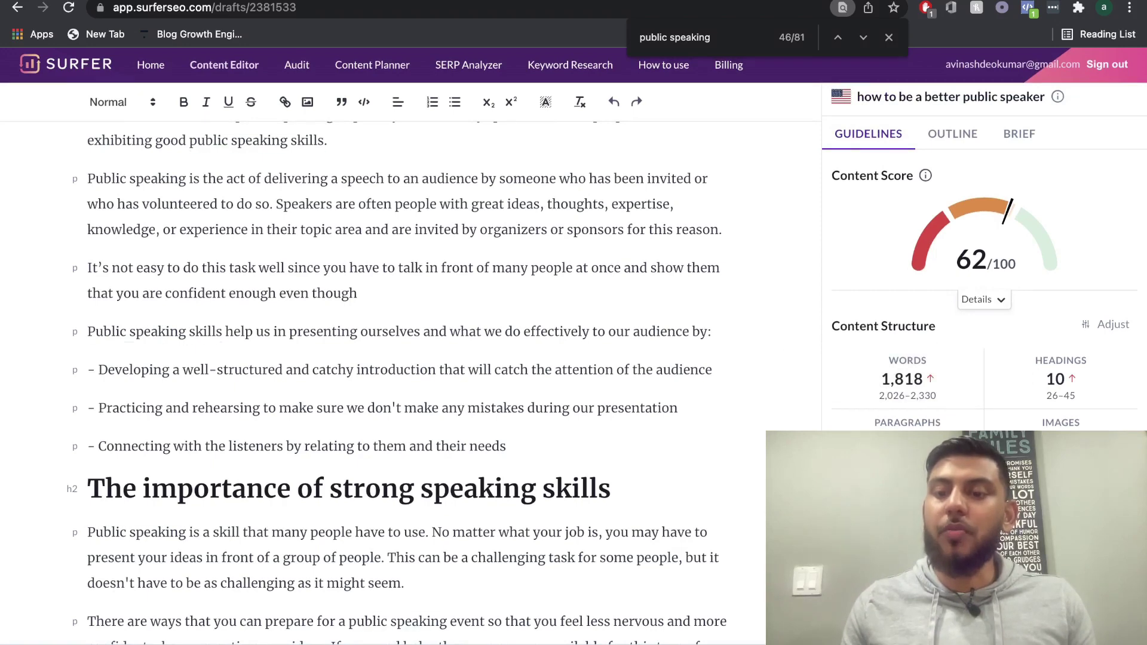
pyautogui.scroll(-4, 1013, 317)
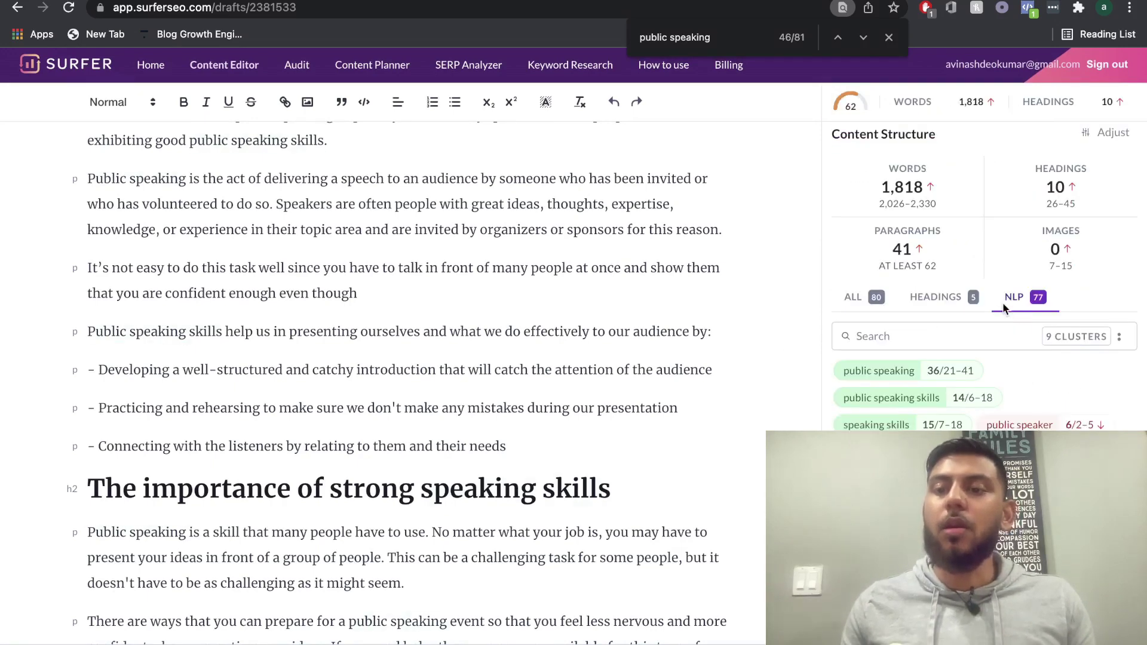
pyautogui.scroll(-2, 1007, 335)
pyautogui.scroll(5, 1005, 354)
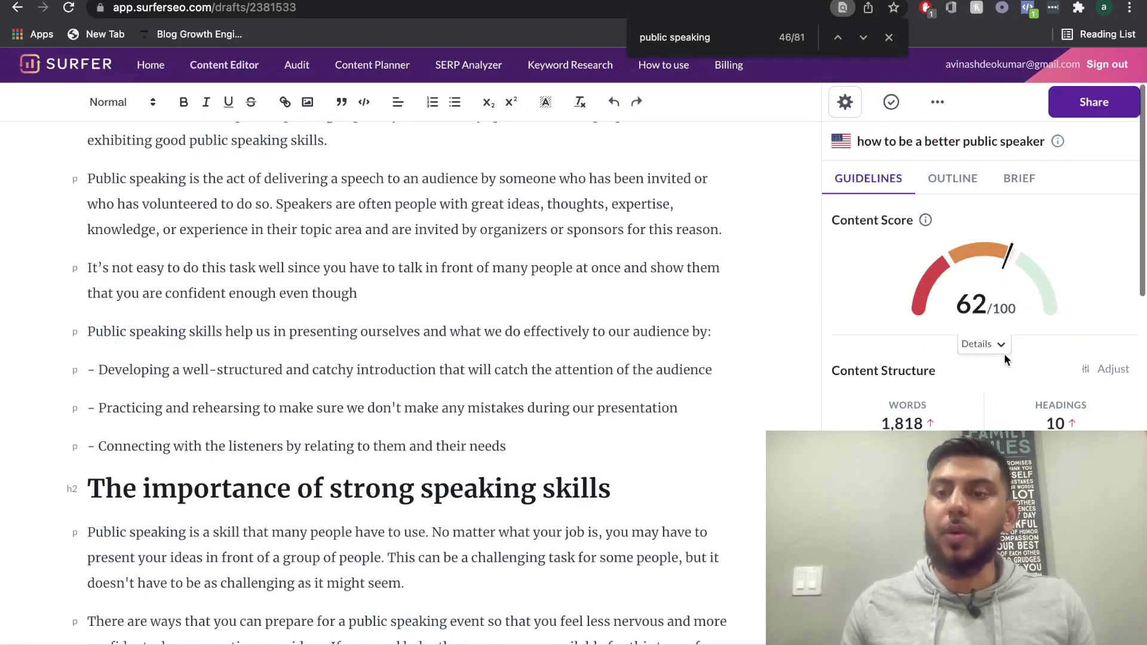
# View the Outline Builder's suggested titles and replace the heading "4 Tips for Delivering an Inspiring Presentation" with "How to Improve your Public Speaking Skills"
pyautogui.click(952, 178)
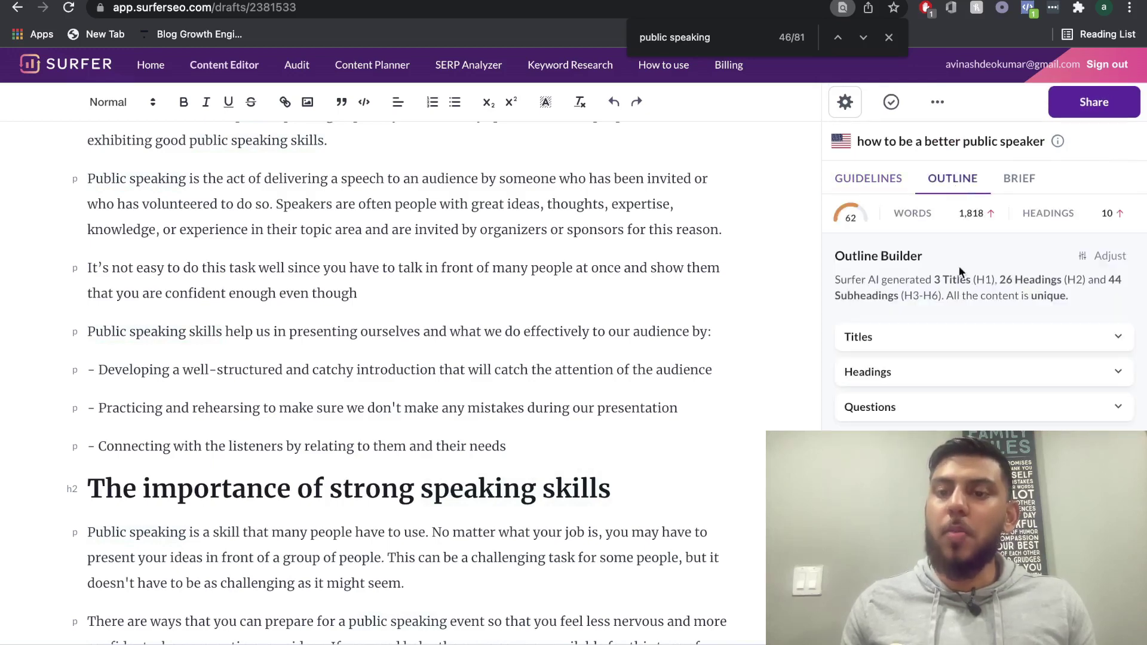
pyautogui.click(918, 338)
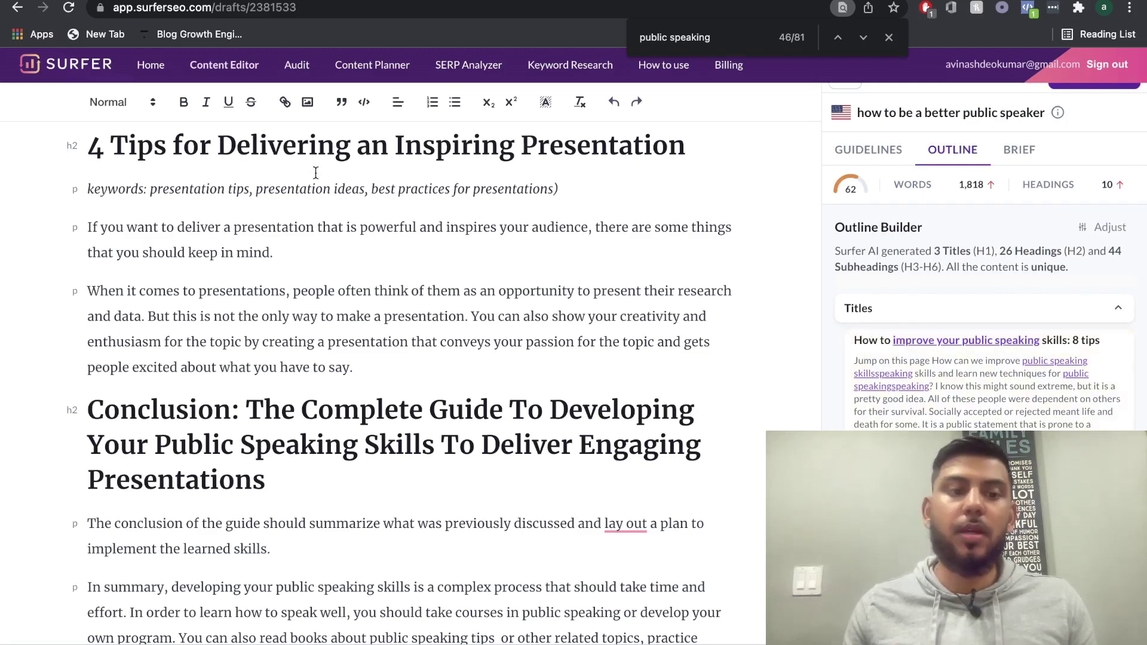
pyautogui.tripleClick(320, 146)
pyautogui.write('Ho')
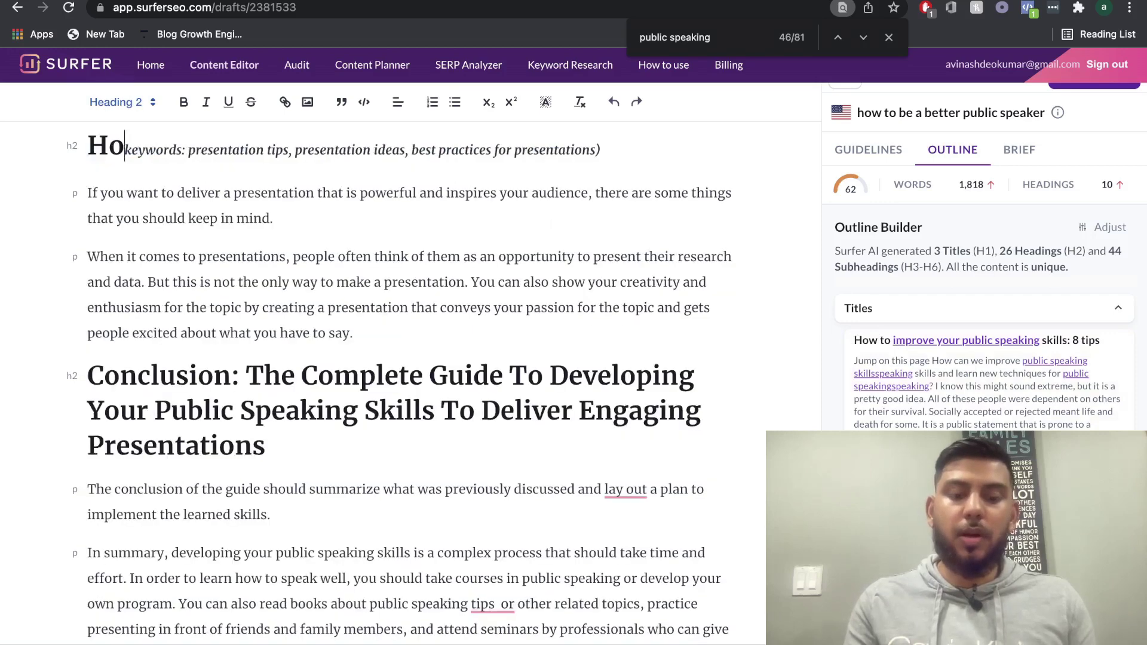
pyautogui.write('w to Impr')
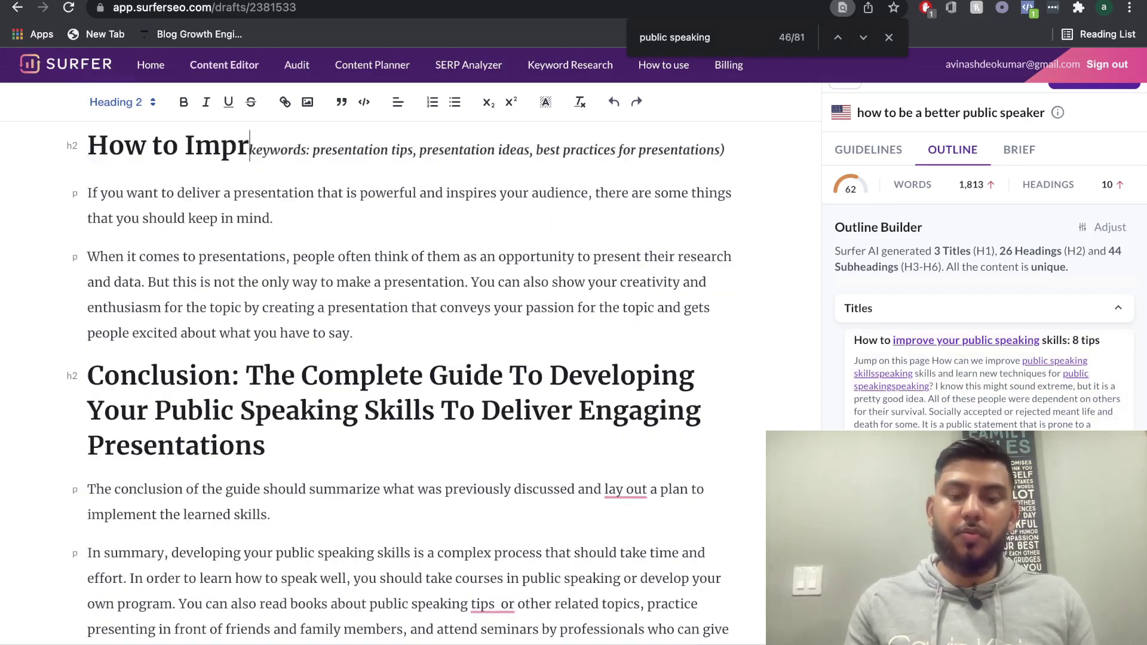
# Collapse the suggested titles in the Outline Builder and expand its suggested headings
pyautogui.scroll(-3, 418, 359)
pyautogui.click(853, 335)
pyautogui.click(841, 368)
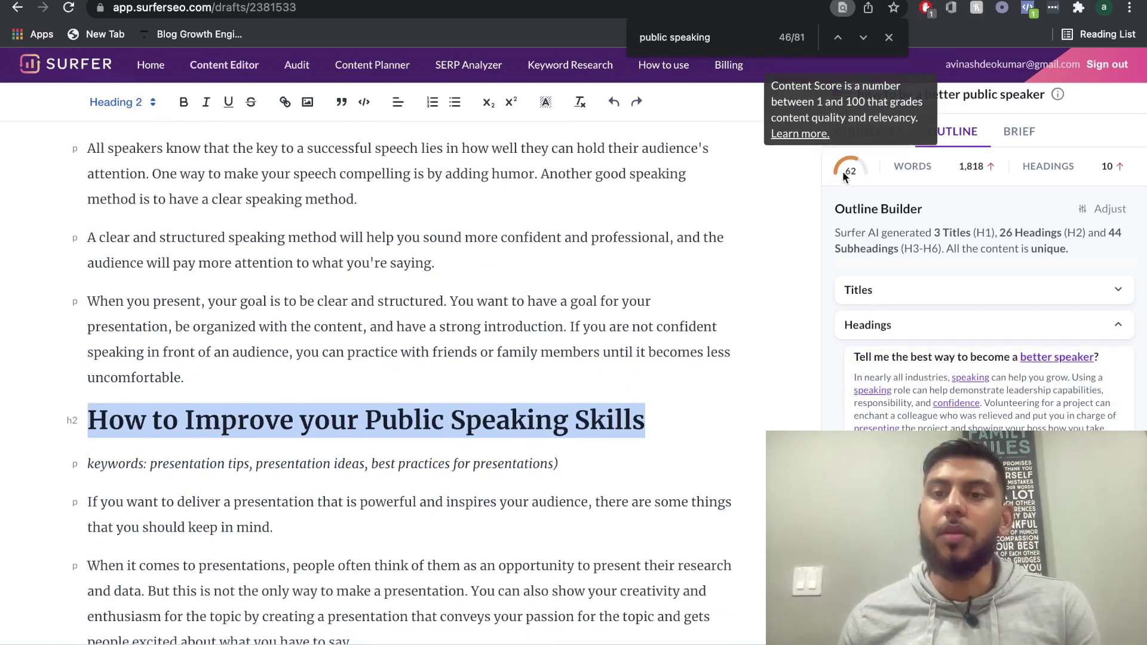
# Review the Outline Builder's suggested headings and insert an empty paragraph just before the article's Conclusion heading
pyautogui.scroll(-2, 751, 270)
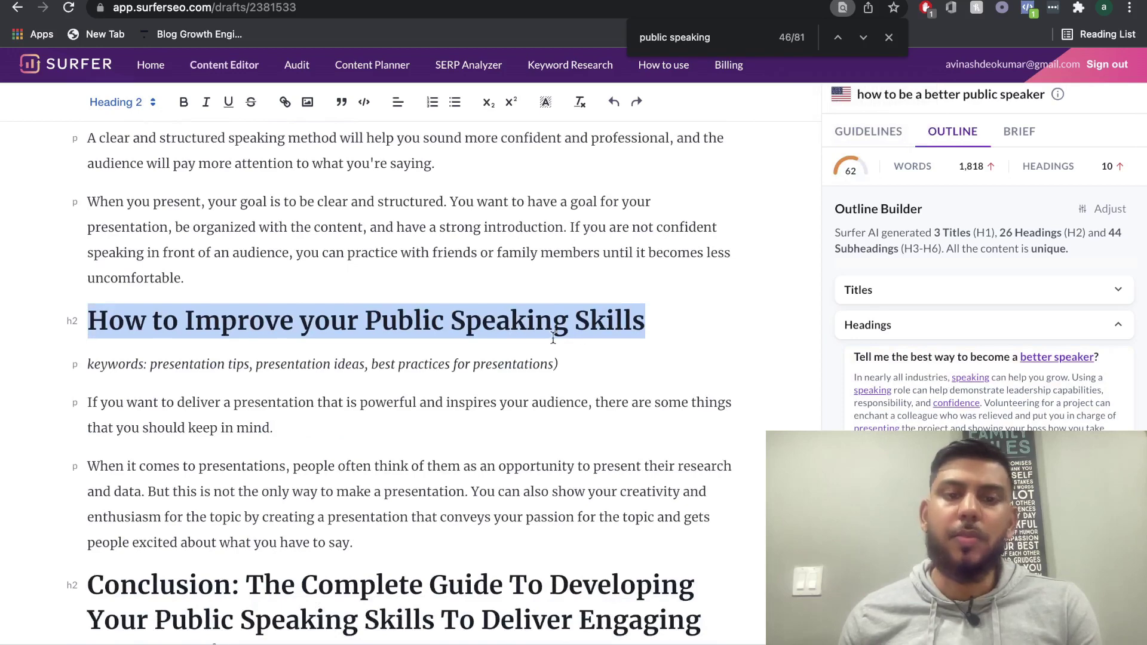
pyautogui.scroll(-2, 951, 341)
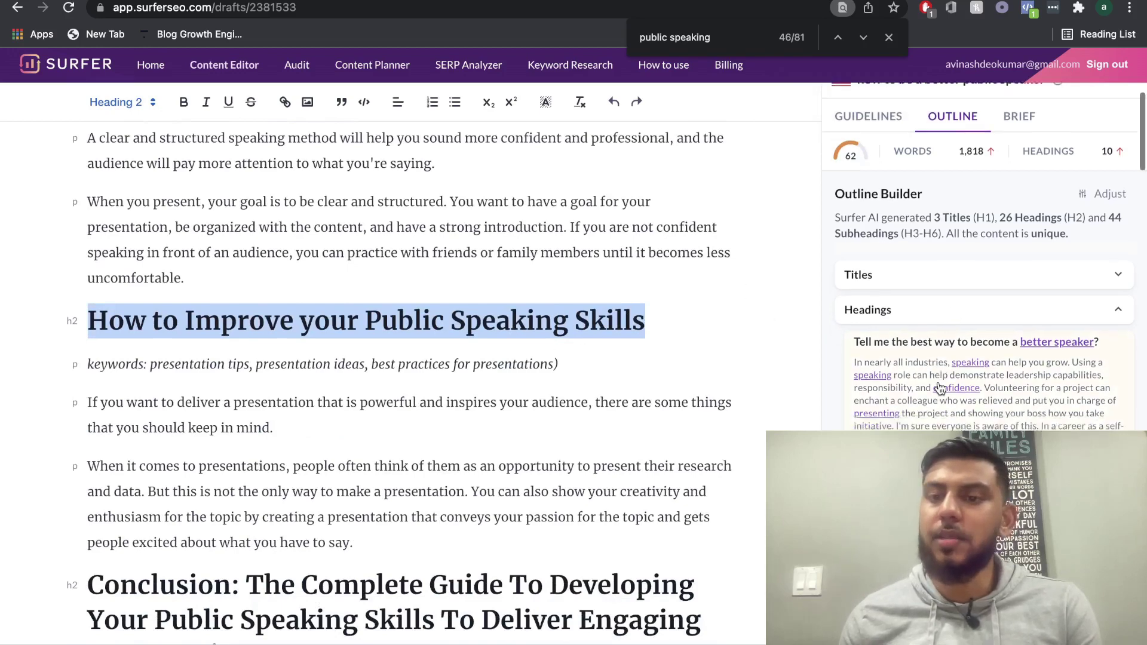
pyautogui.scroll(-4, 641, 397)
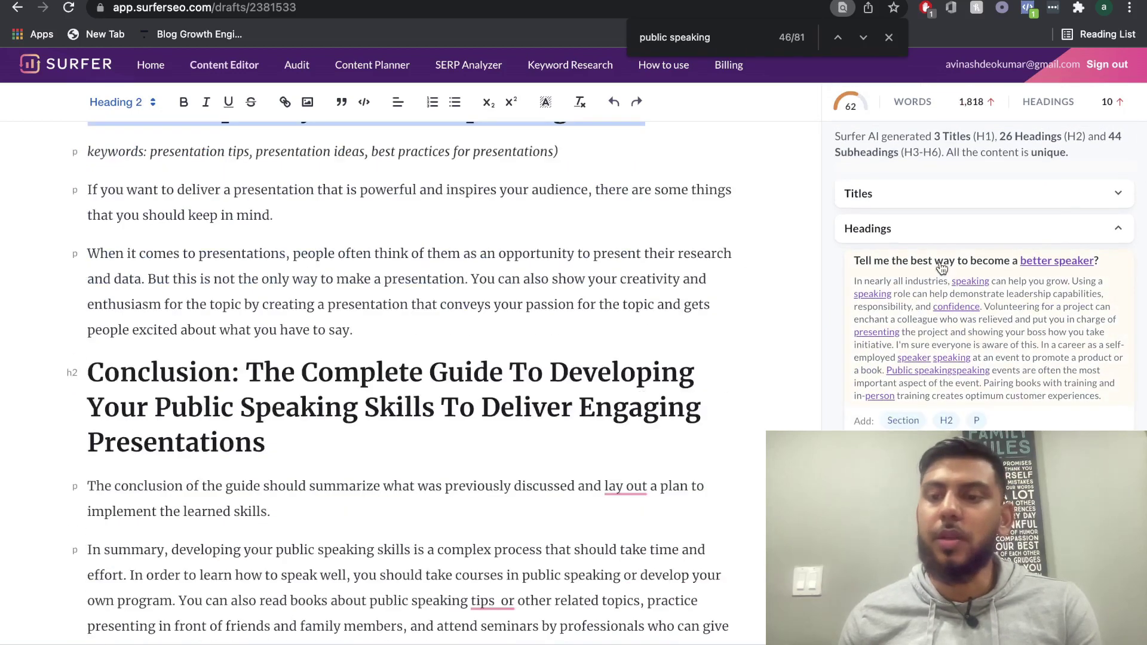
pyautogui.scroll(-3, 962, 383)
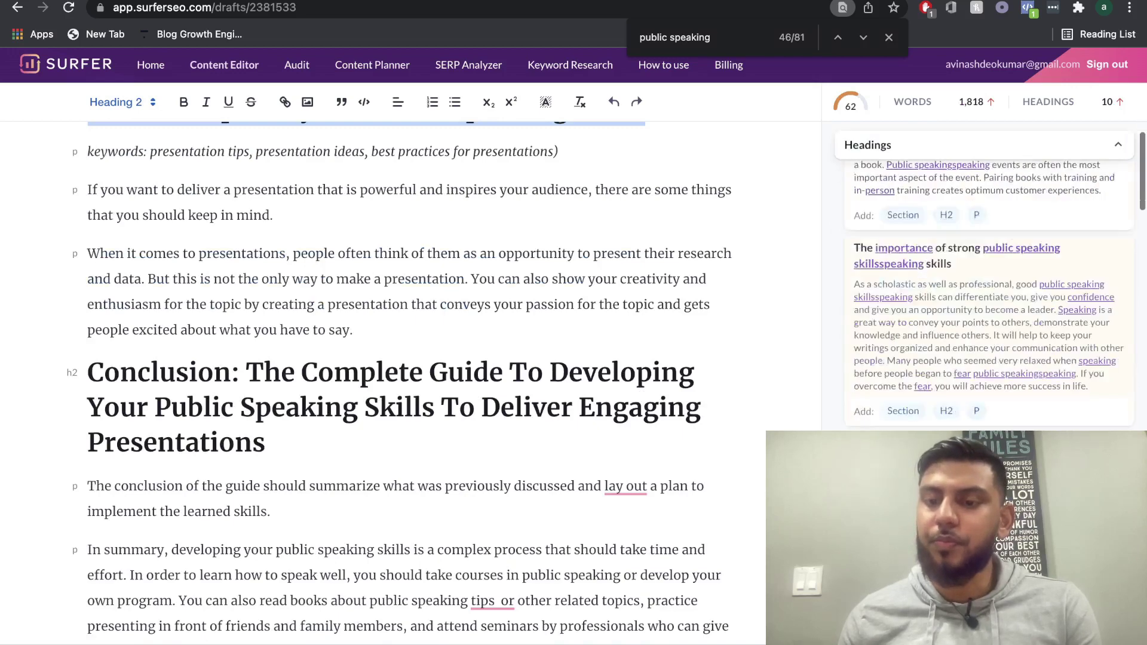
pyautogui.click(445, 346)
pyautogui.press('Return')
# Collapse the suggested headings and view the suggested question "What are five suggestions for being a good speaker?" with its add options
pyautogui.scroll(-2, 905, 332)
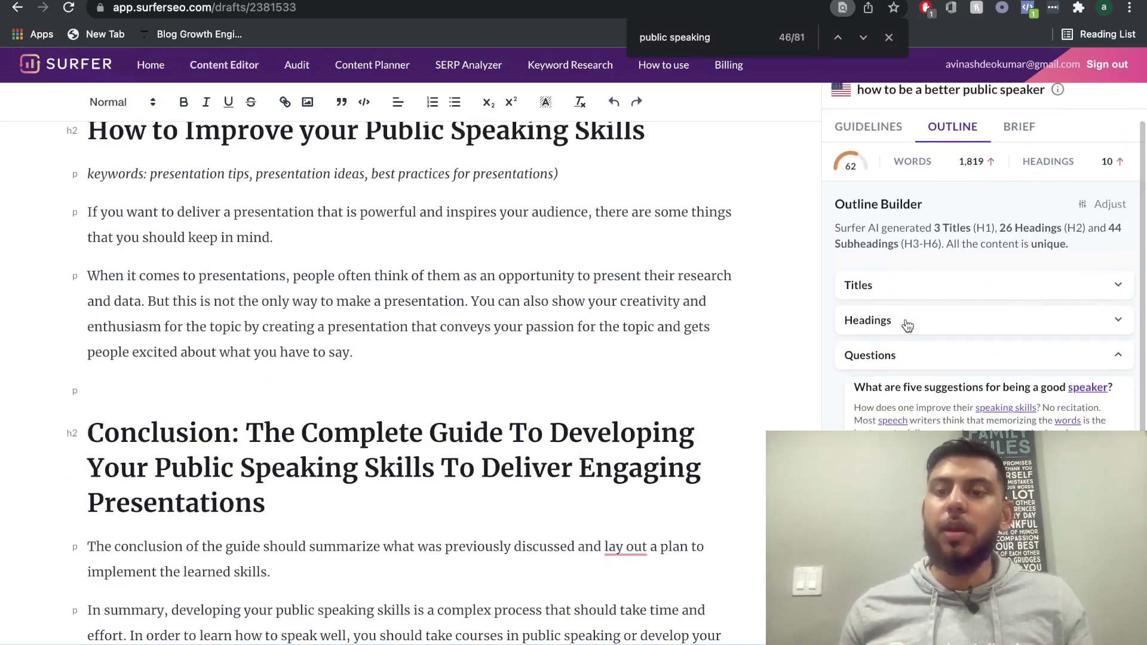
pyautogui.click(908, 325)
pyautogui.click(908, 325)
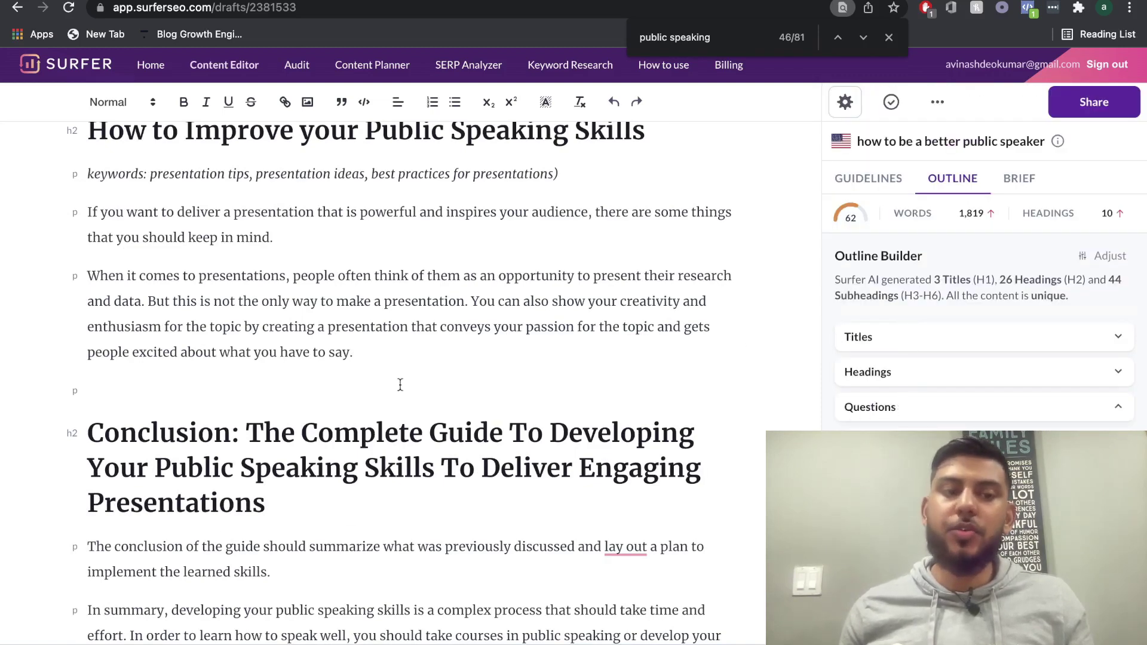
pyautogui.scroll(-1, 391, 391)
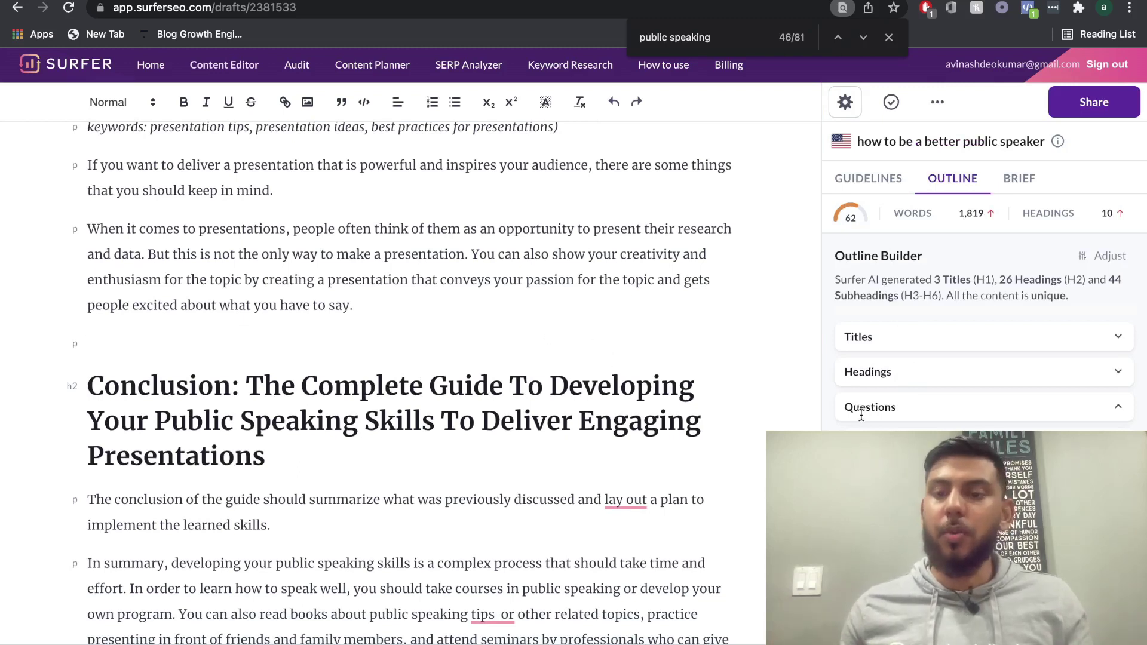
pyautogui.scroll(-1, 926, 454)
pyautogui.scroll(-1, 950, 358)
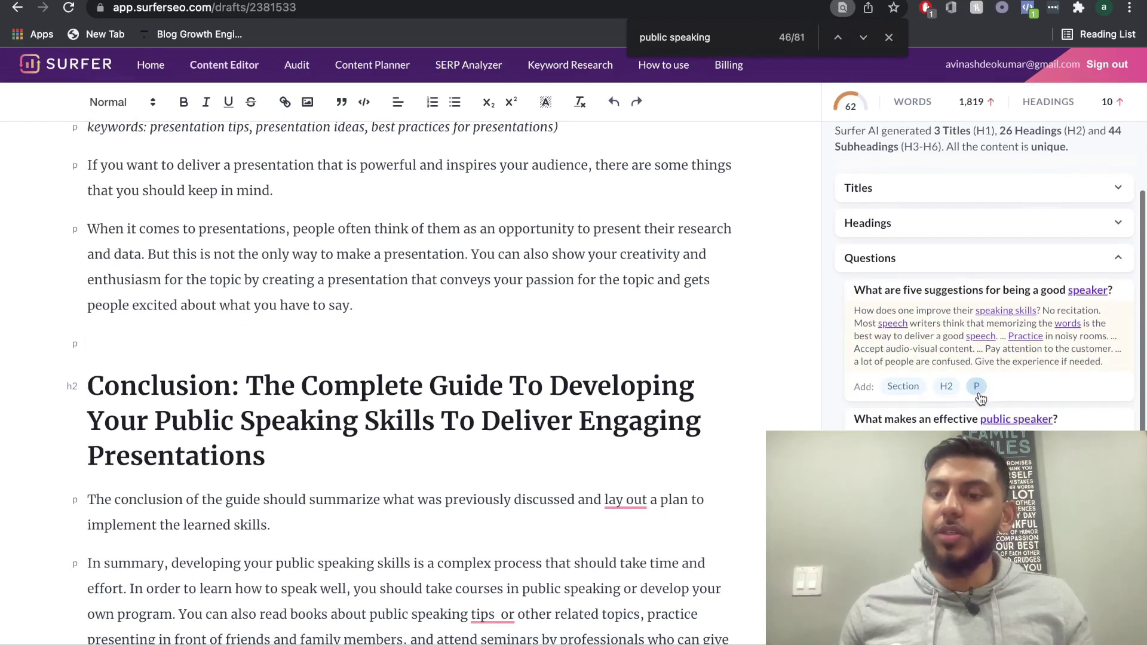
pyautogui.click(903, 386)
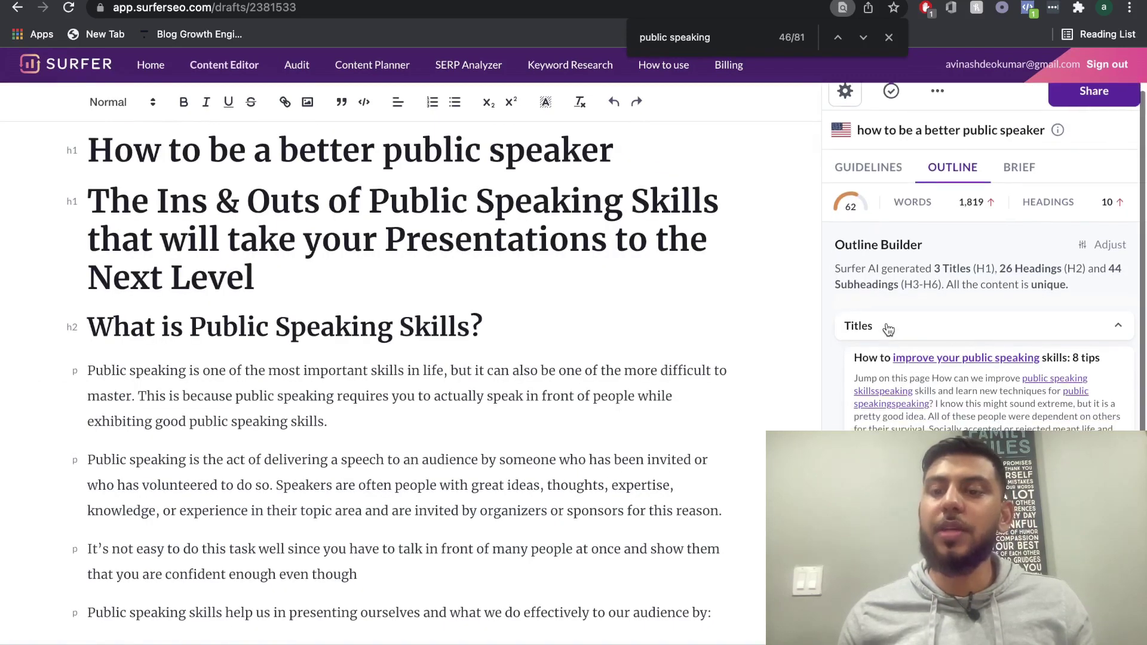
# Expand and collapse the Titles, Headings and Questions suggestions in the Outline Builder one by one
pyautogui.click(889, 330)
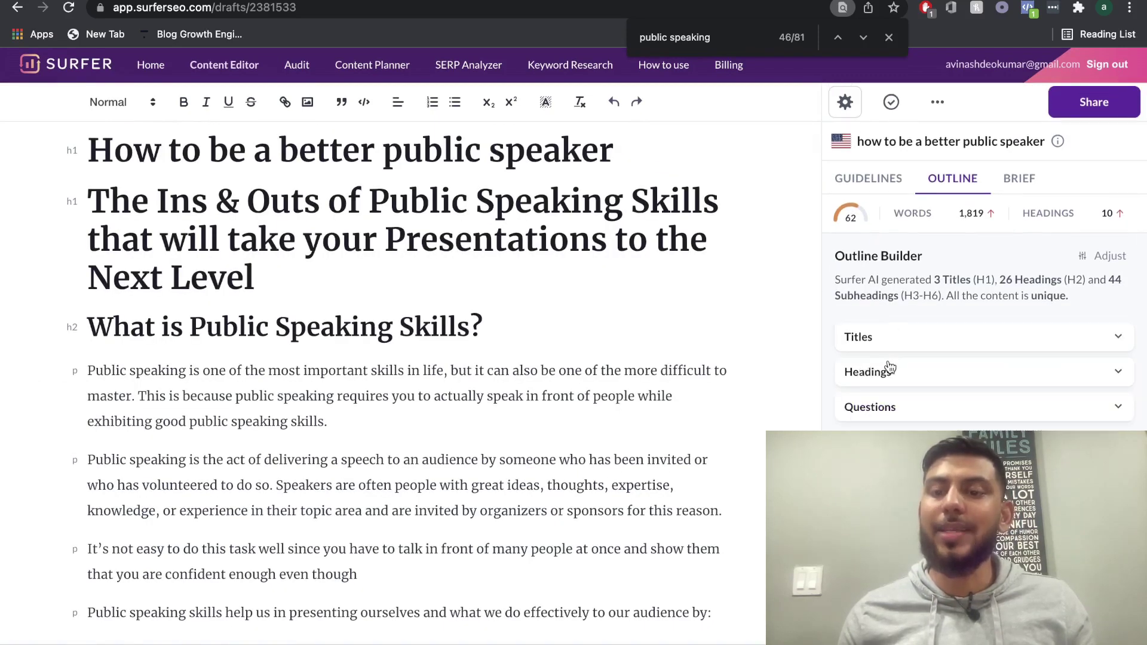
pyautogui.click(916, 366)
pyautogui.click(918, 209)
pyautogui.click(925, 386)
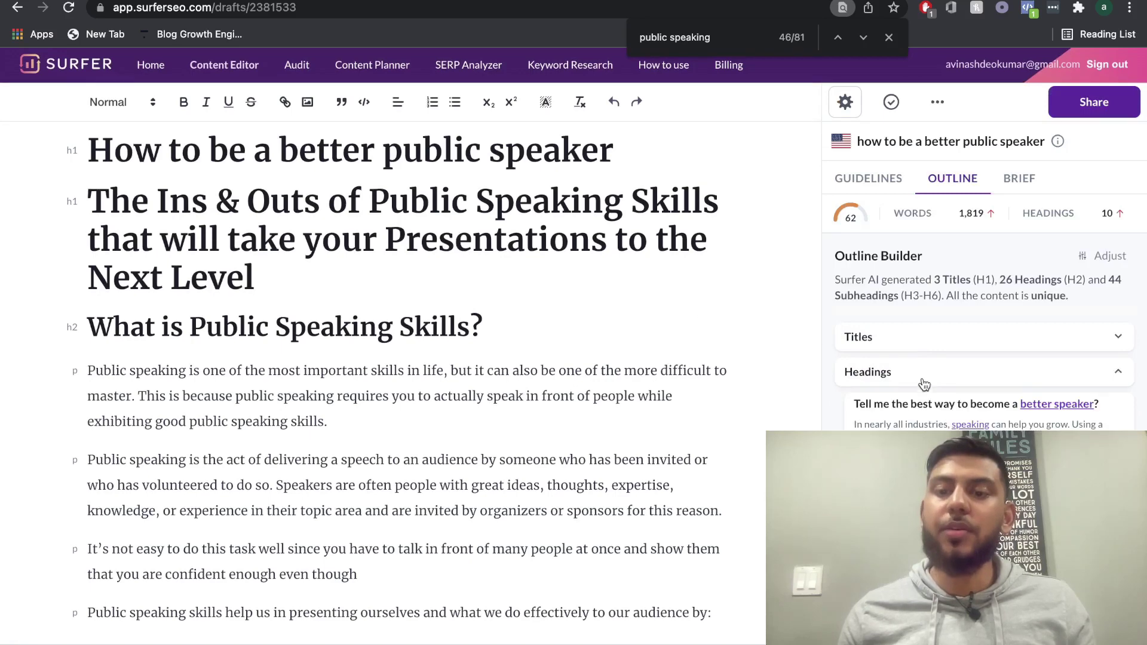
pyautogui.click(916, 345)
pyautogui.click(916, 347)
pyautogui.click(915, 409)
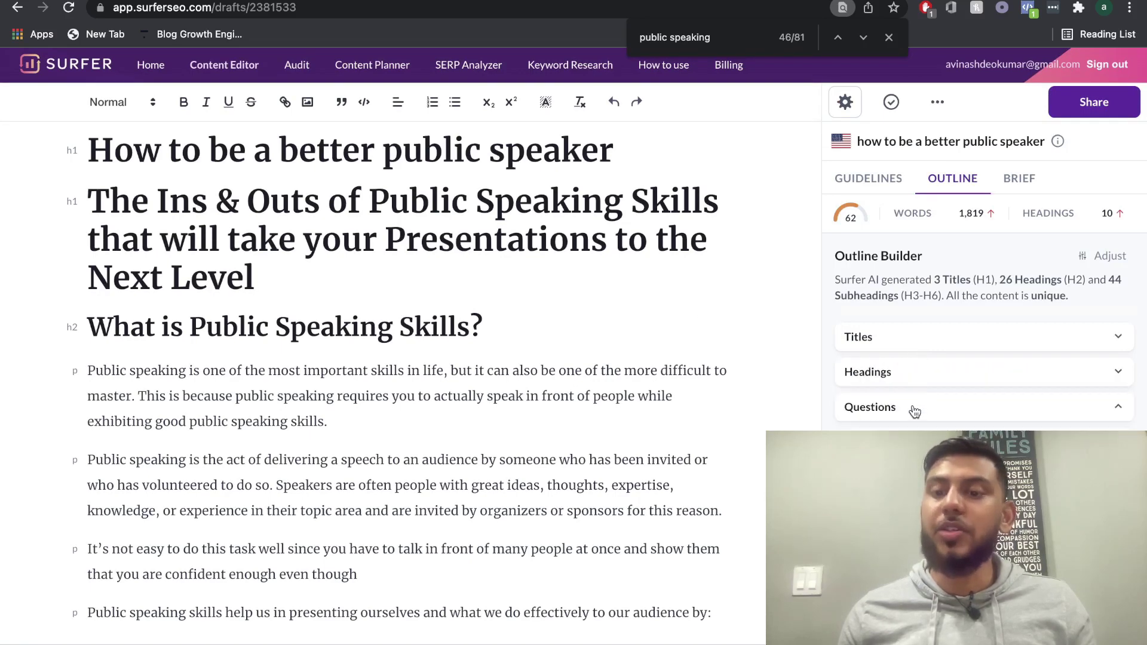
pyautogui.scroll(-3, 635, 359)
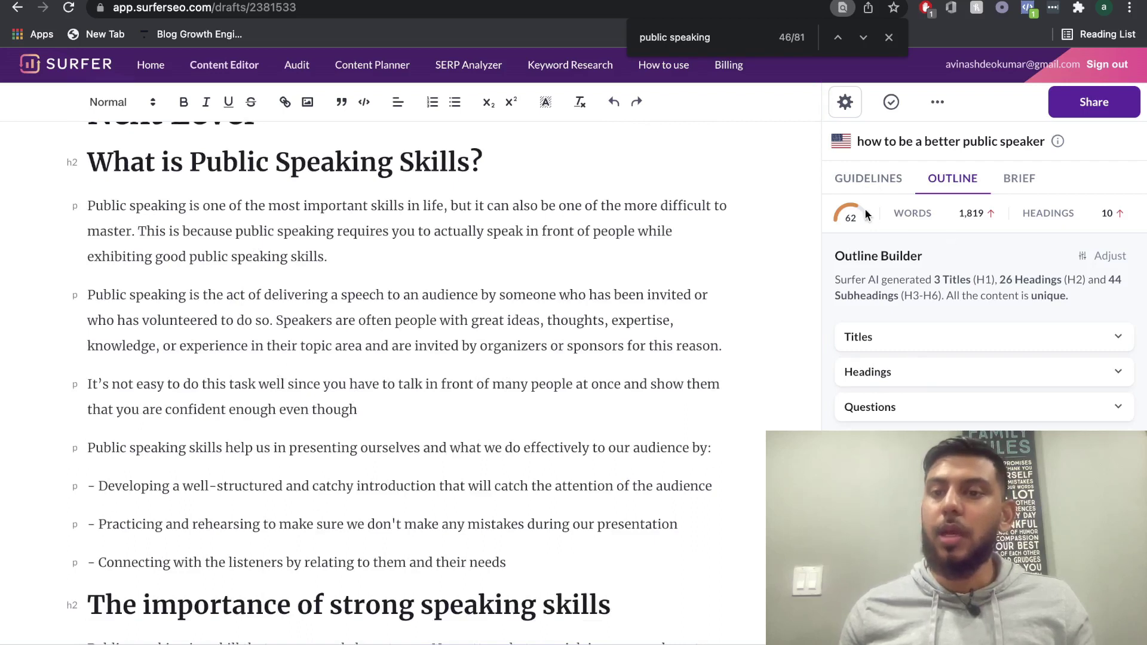
# Examine the content score and the recommended ranges for words, headings, paragraphs and images in the guidelines
pyautogui.click(854, 179)
pyautogui.scroll(-2, 891, 314)
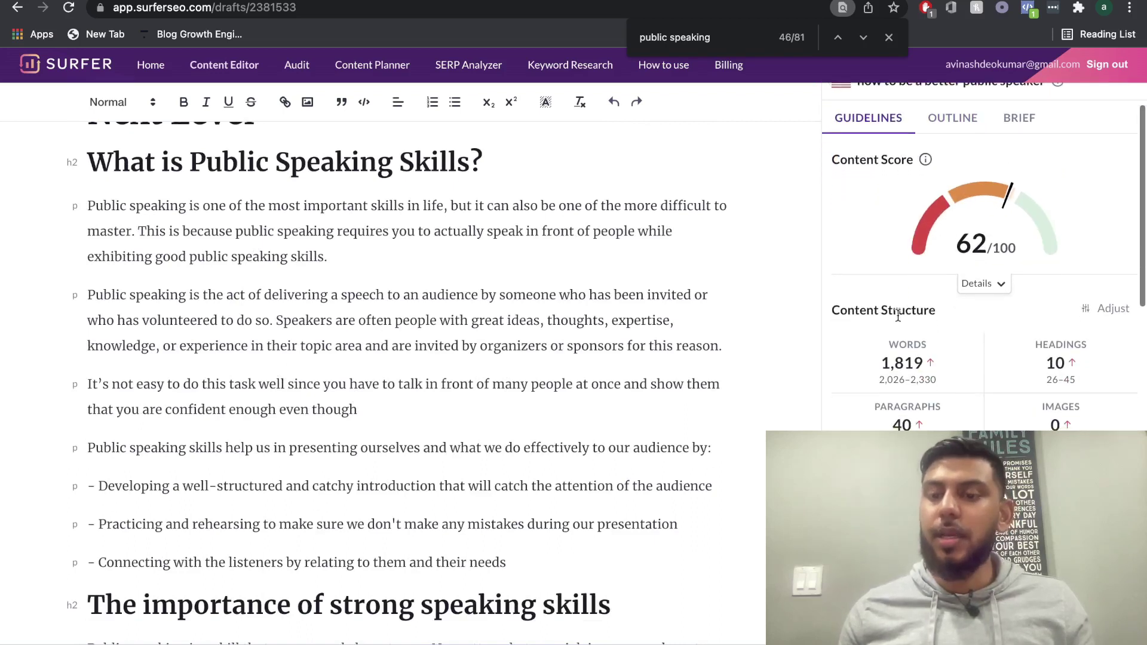
pyautogui.moveTo(970, 336)
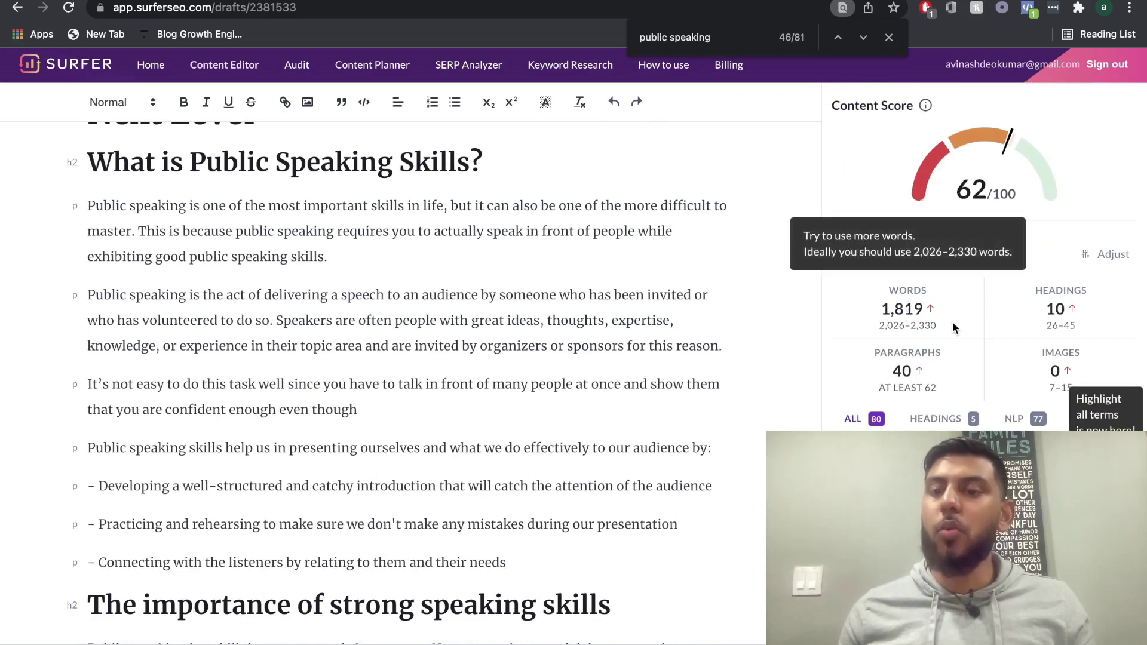
pyautogui.moveTo(882, 311)
pyautogui.mouseDown()
pyautogui.moveTo(921, 315)
pyautogui.moveTo(885, 327)
pyautogui.mouseUp()
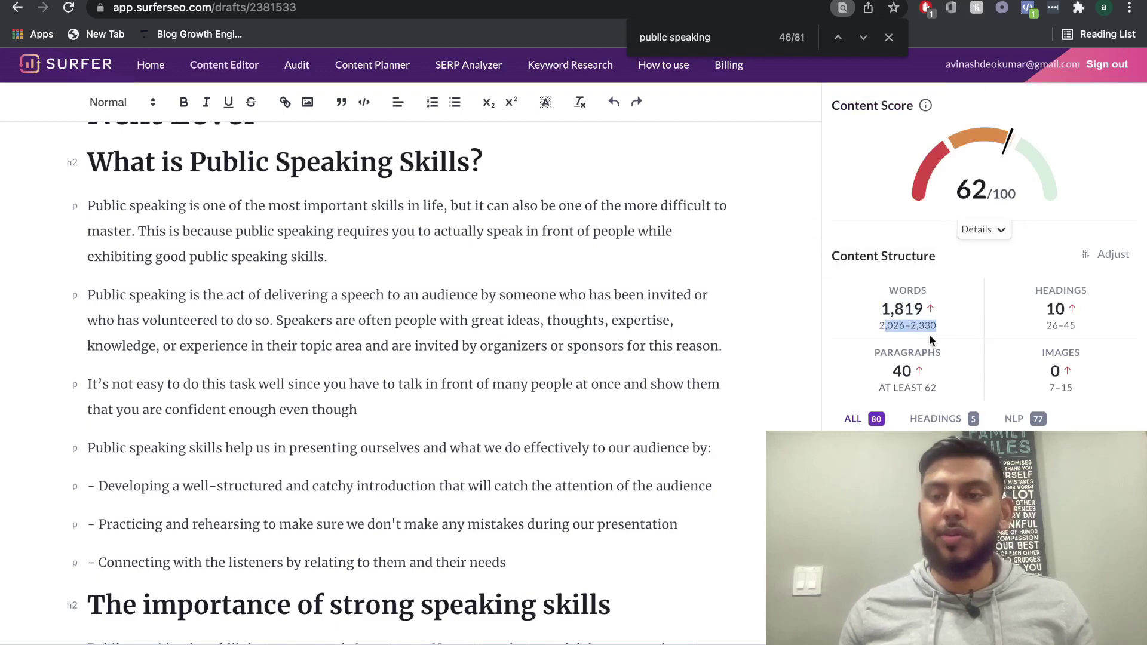
pyautogui.scroll(-1, 968, 310)
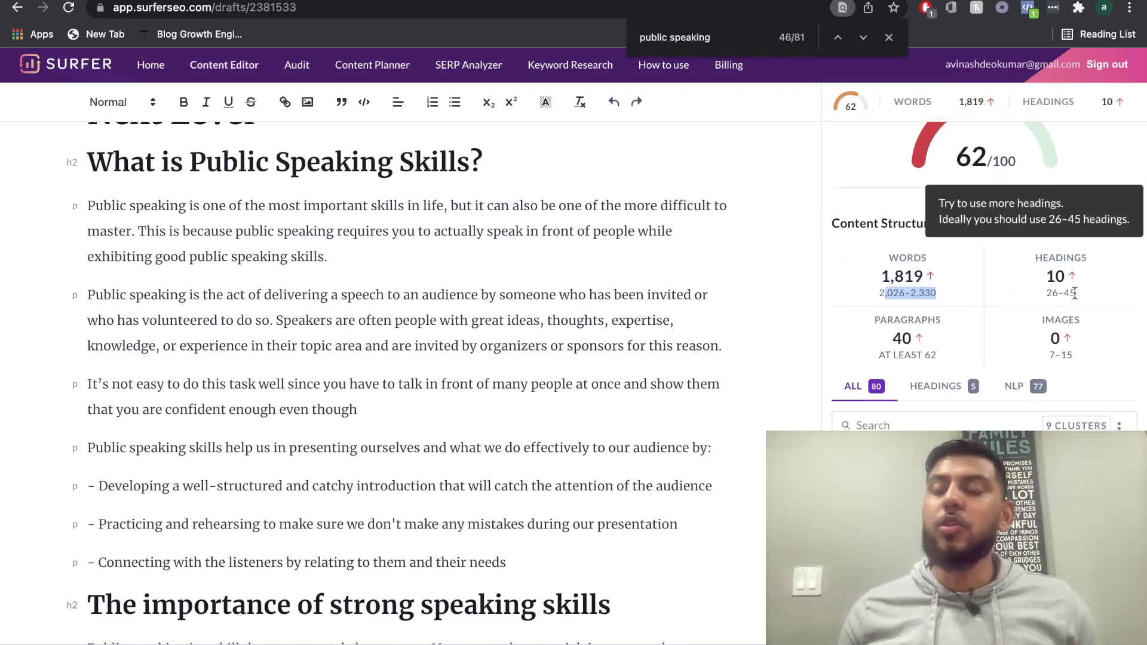
pyautogui.moveTo(1077, 293); pyautogui.dragTo(1039, 292)
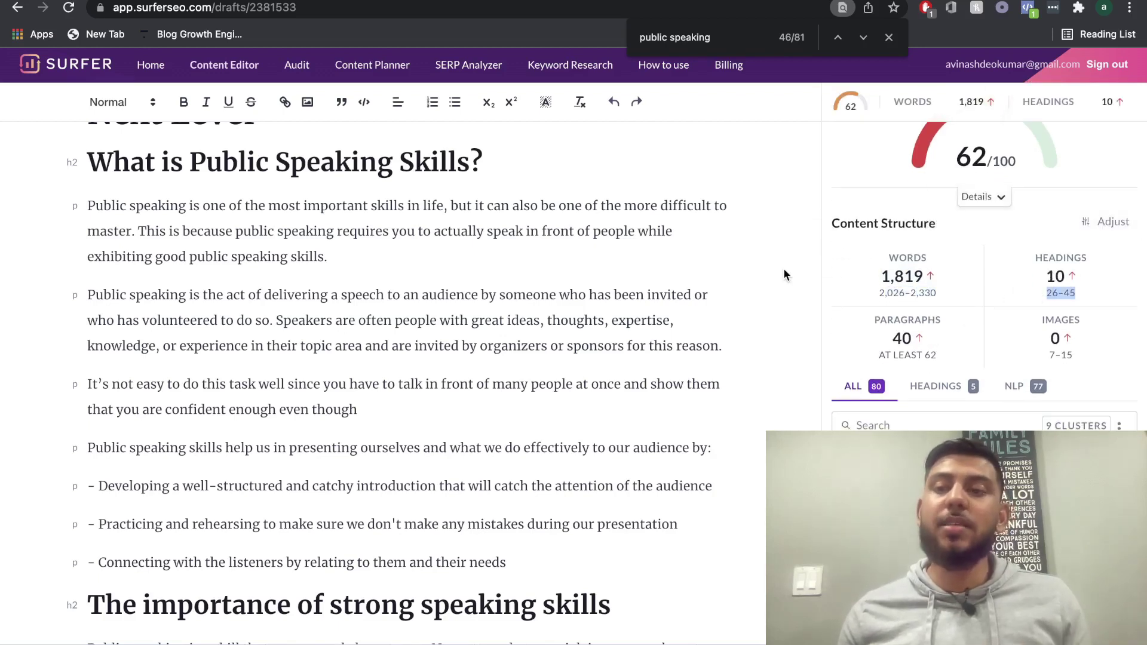
pyautogui.scroll(-1, 711, 271)
pyautogui.moveTo(1067, 289)
pyautogui.moveTo(920, 337)
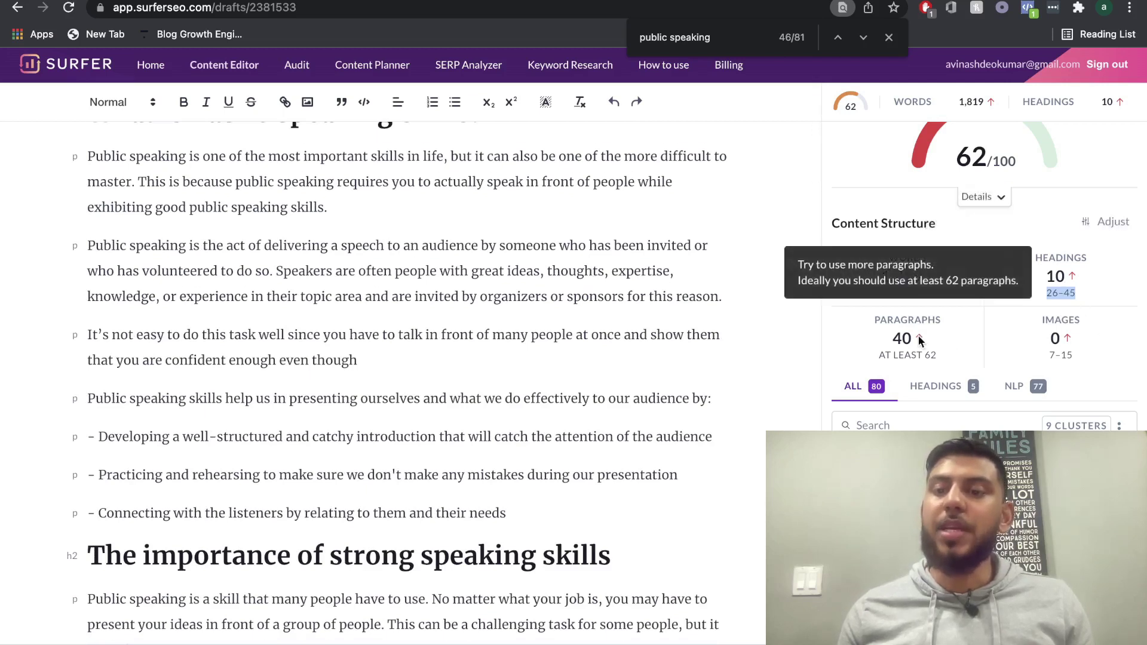
pyautogui.moveTo(1069, 339)
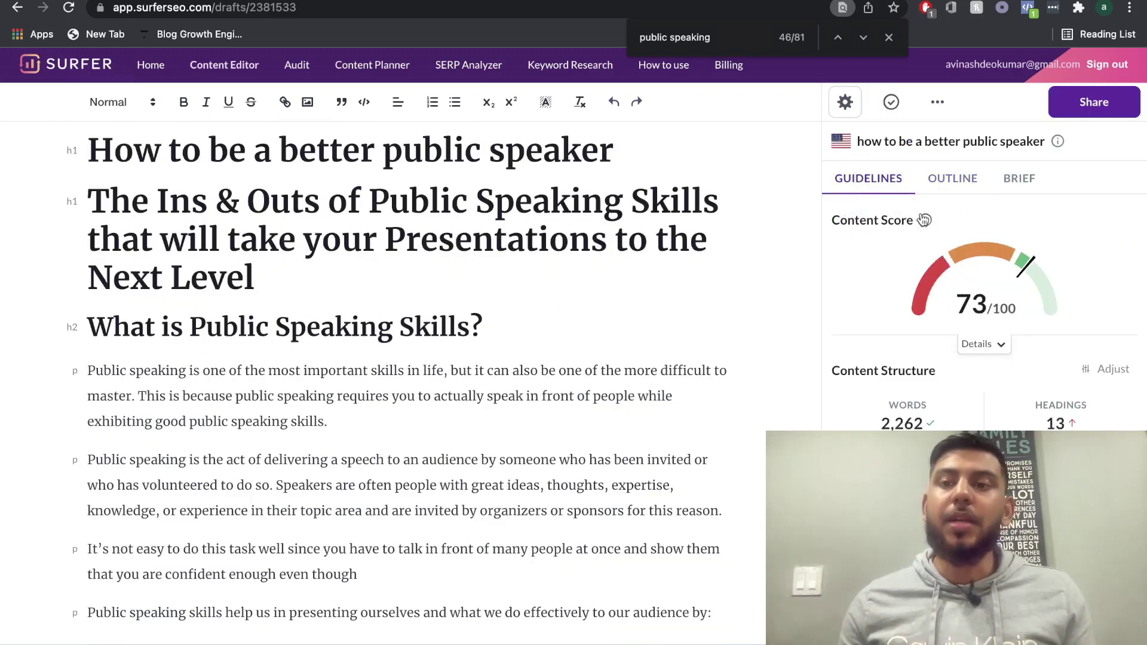
# View the Outline Builder again and briefly expand and collapse its suggested titles
pyautogui.click(943, 190)
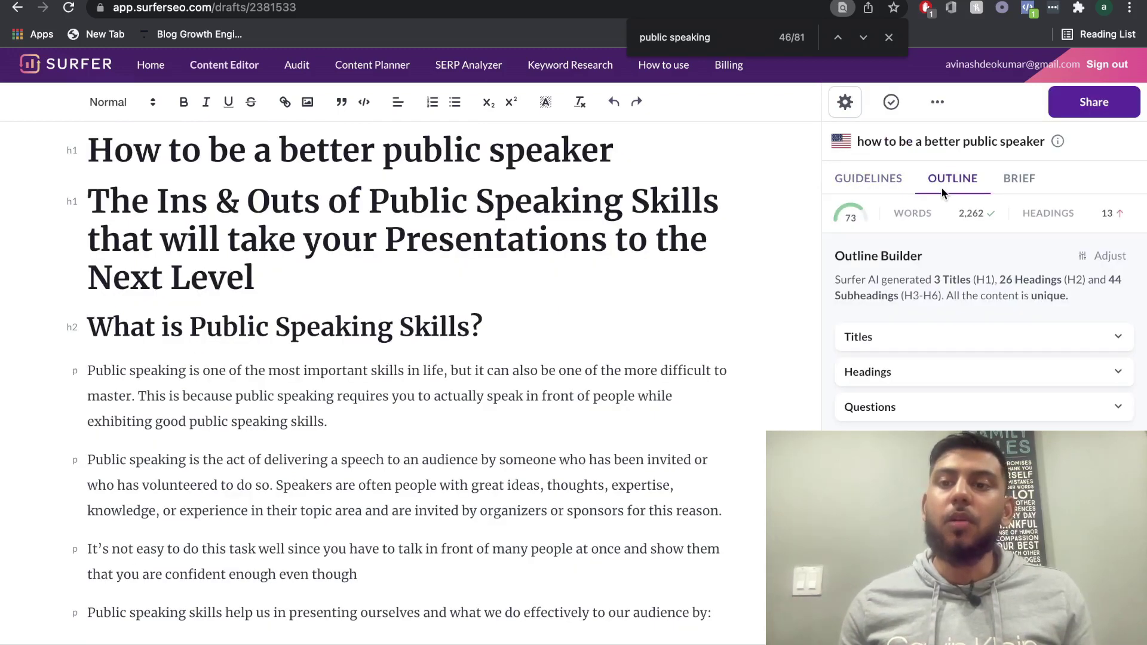
pyautogui.click(910, 342)
pyautogui.click(910, 344)
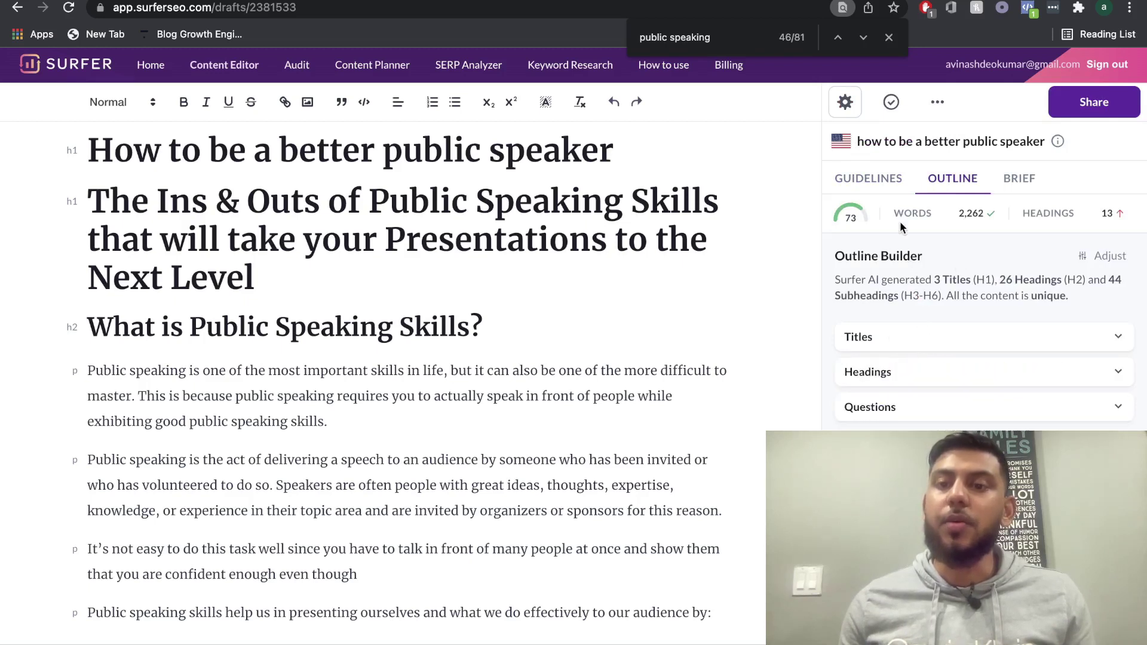
# Check the expanded article's content score and its word, heading, paragraph and image counts against the guidelines
pyautogui.click(868, 179)
pyautogui.scroll(-3, 1029, 395)
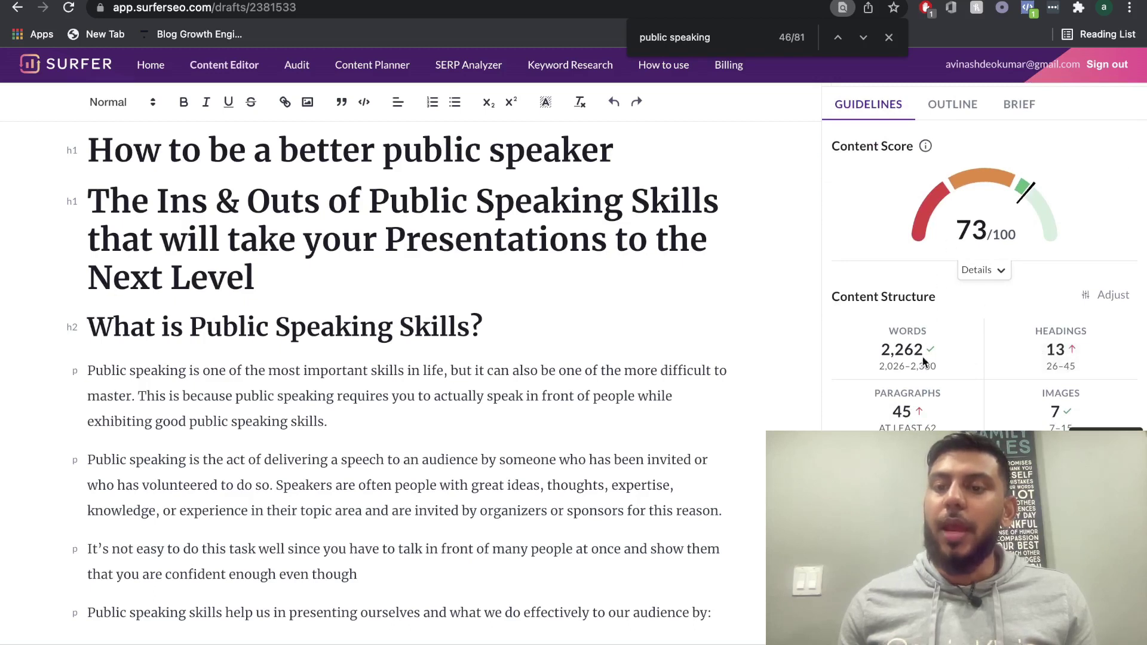
pyautogui.scroll(-1, 924, 339)
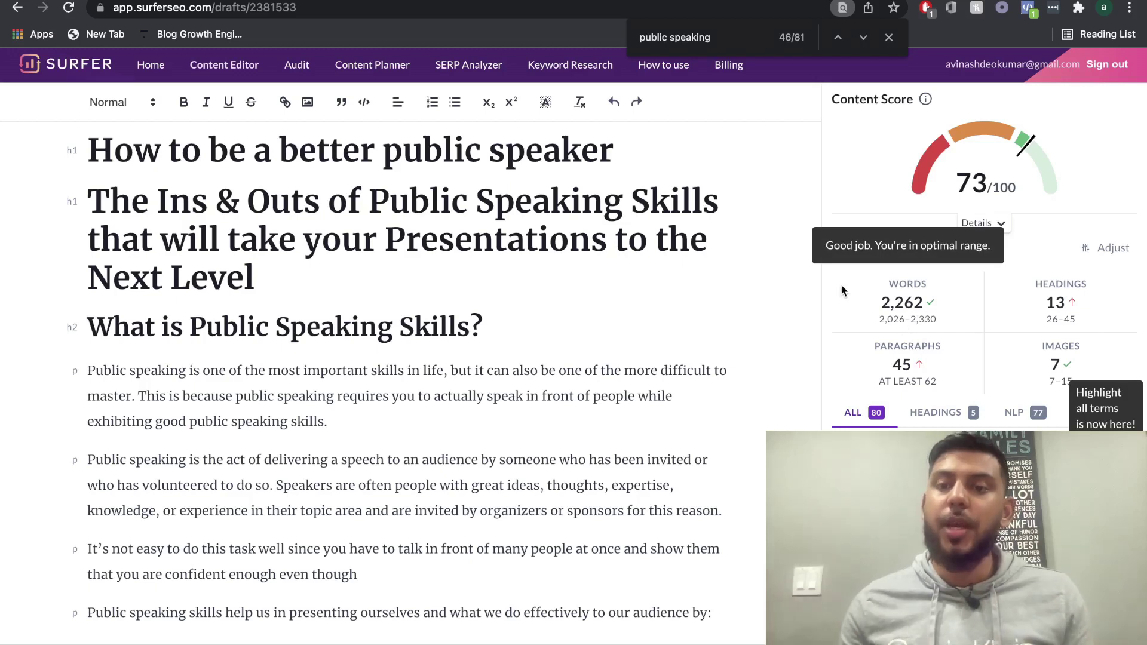
pyautogui.moveTo(955, 185); pyautogui.dragTo(1012, 184)
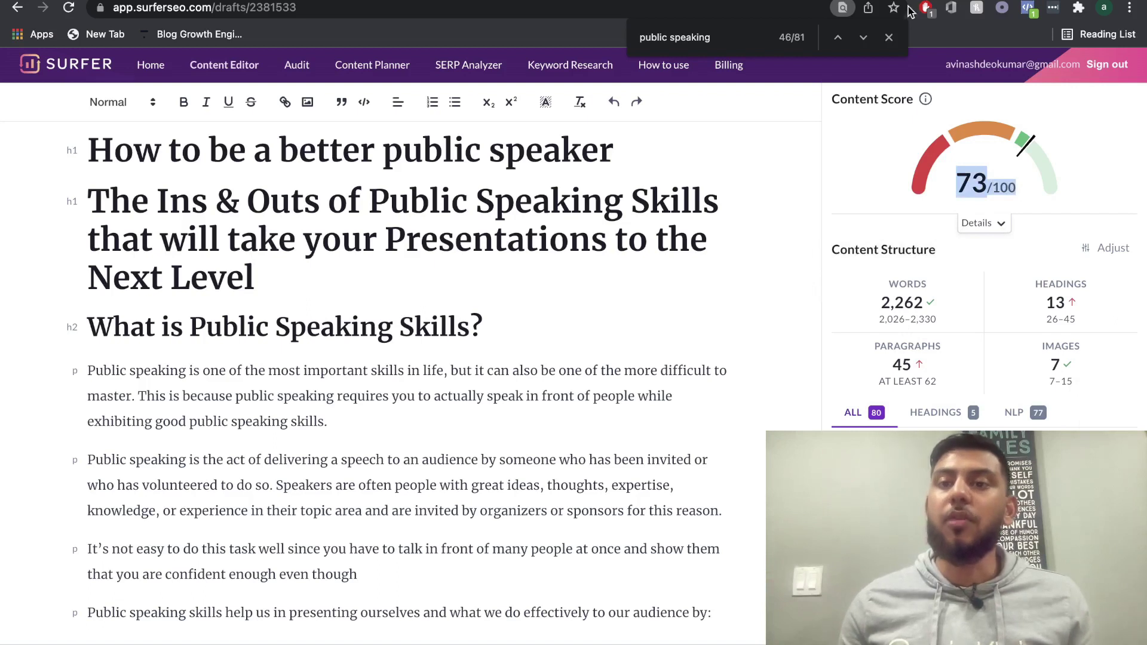
# Close the in-page search for "public speaking" and return to the article's guidelines
pyautogui.click(889, 37)
pyautogui.scroll(2, 888, 196)
pyautogui.click(875, 179)
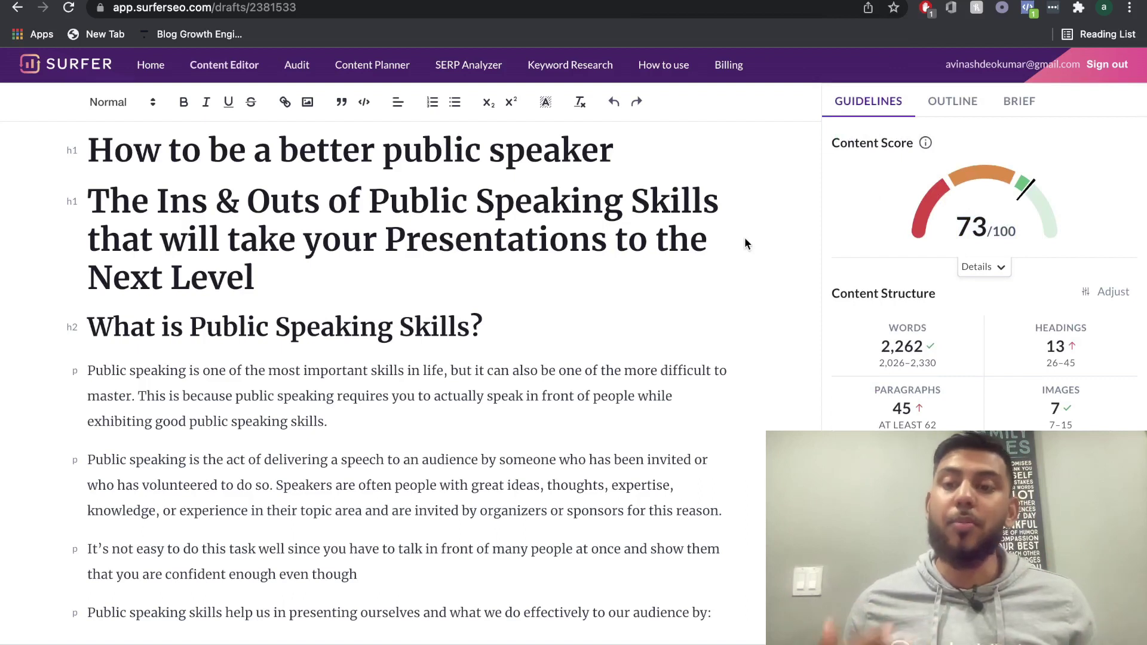
# Review the content score explanation, the content structure targets and the start of the suggested keyword list
pyautogui.moveTo(962, 236)
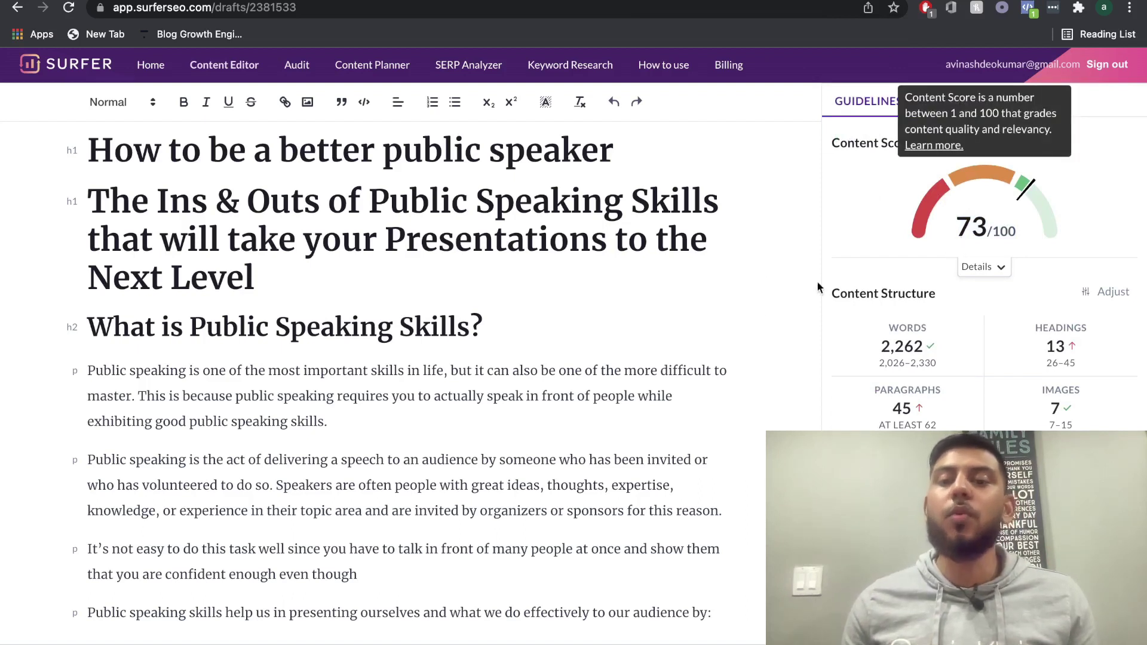
pyautogui.scroll(-1, 761, 305)
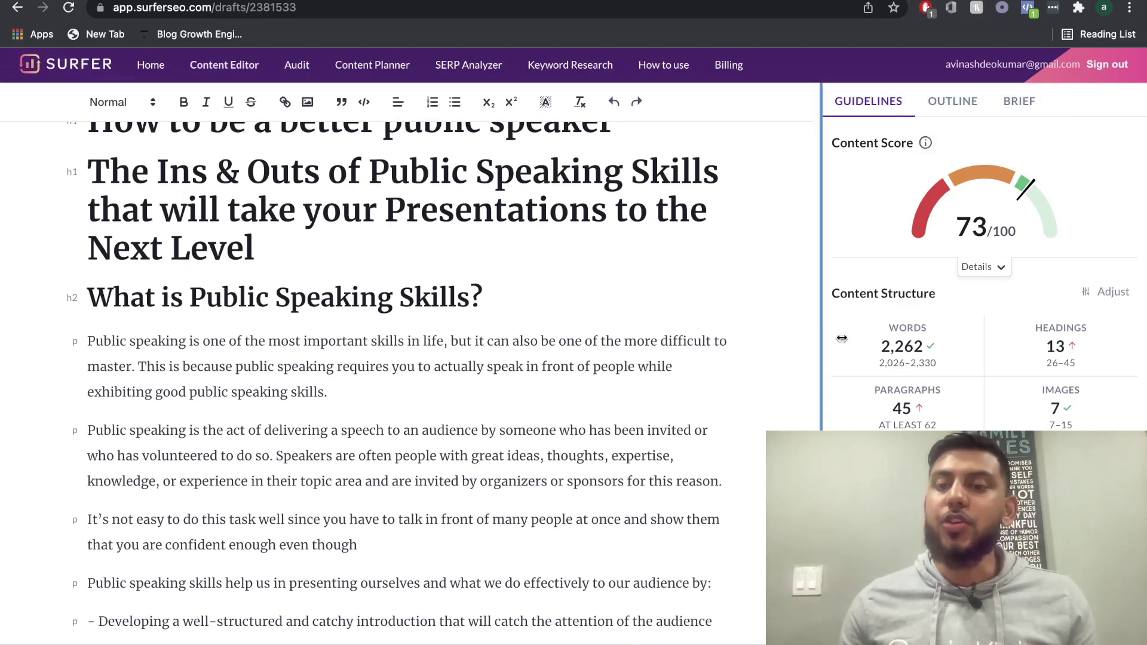
pyautogui.scroll(-3, 920, 358)
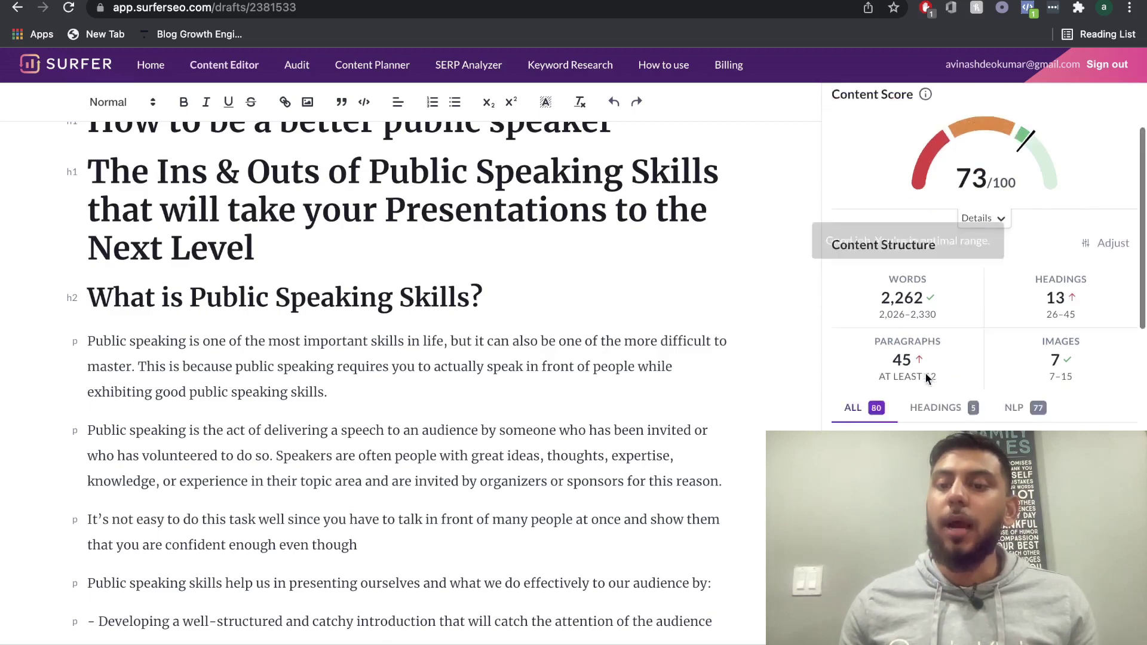
pyautogui.scroll(2, 921, 359)
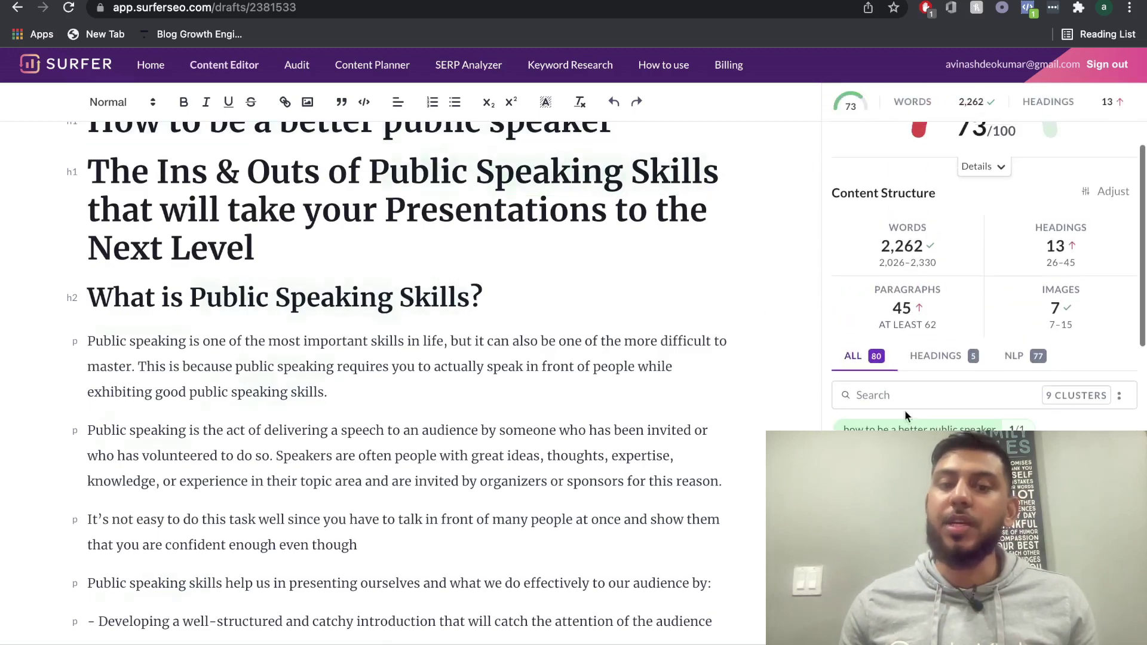
pyautogui.scroll(1, 631, 314)
pyautogui.scroll(2, 992, 227)
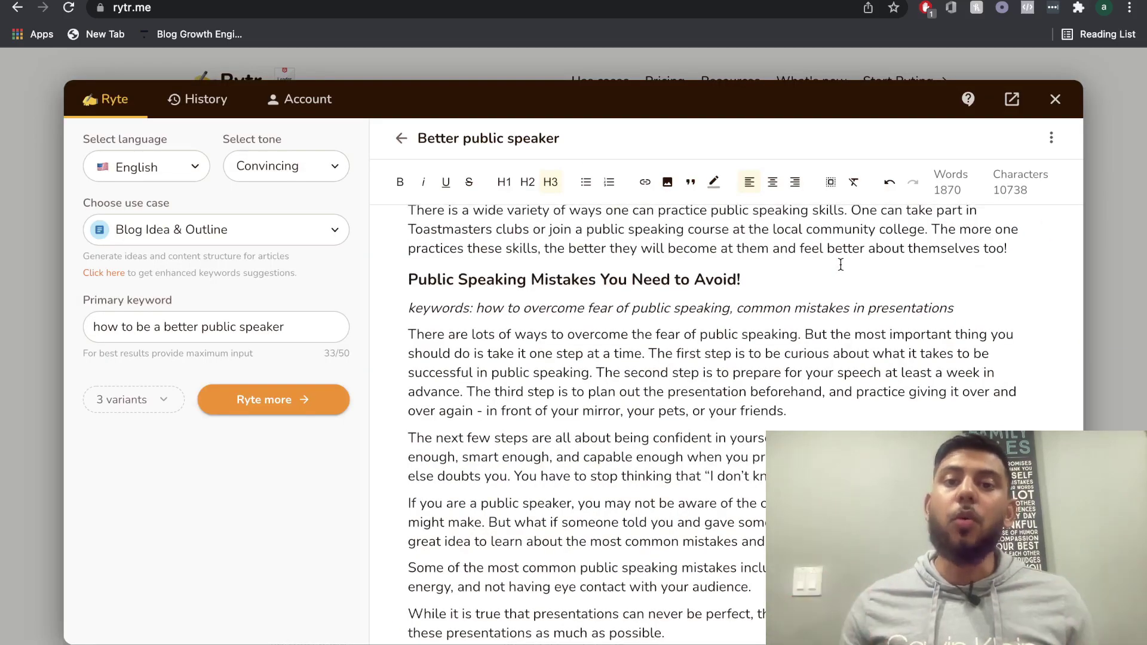
# Switch to Rytr and go to the beginning of the "Better public speaker" article
pyautogui.scroll(15, 841, 264)
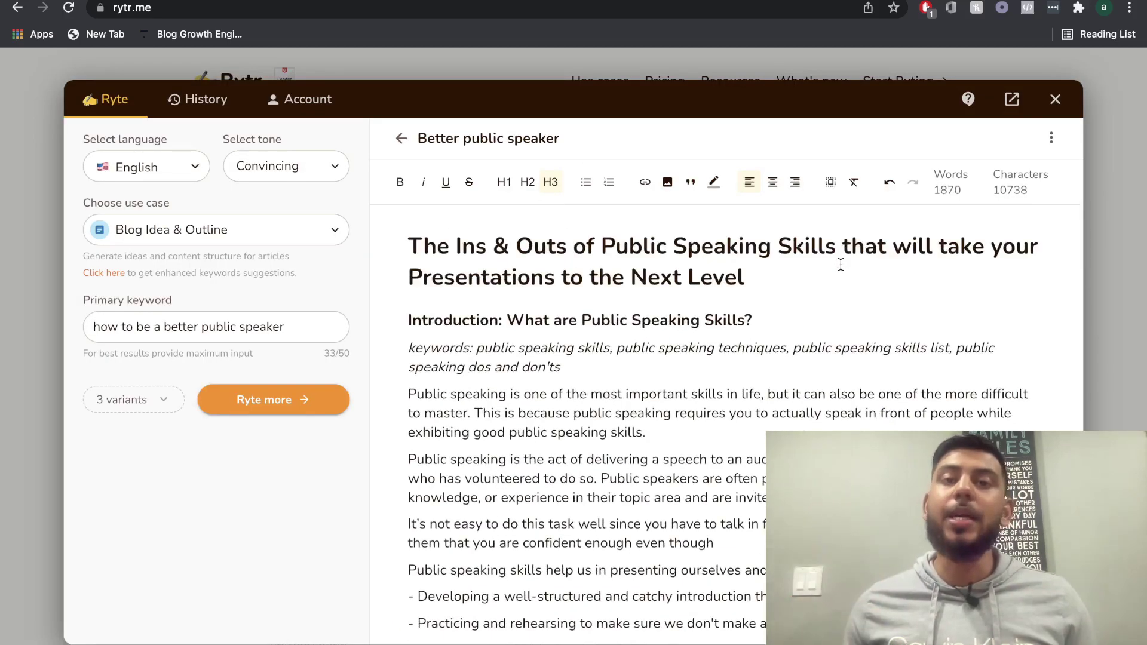